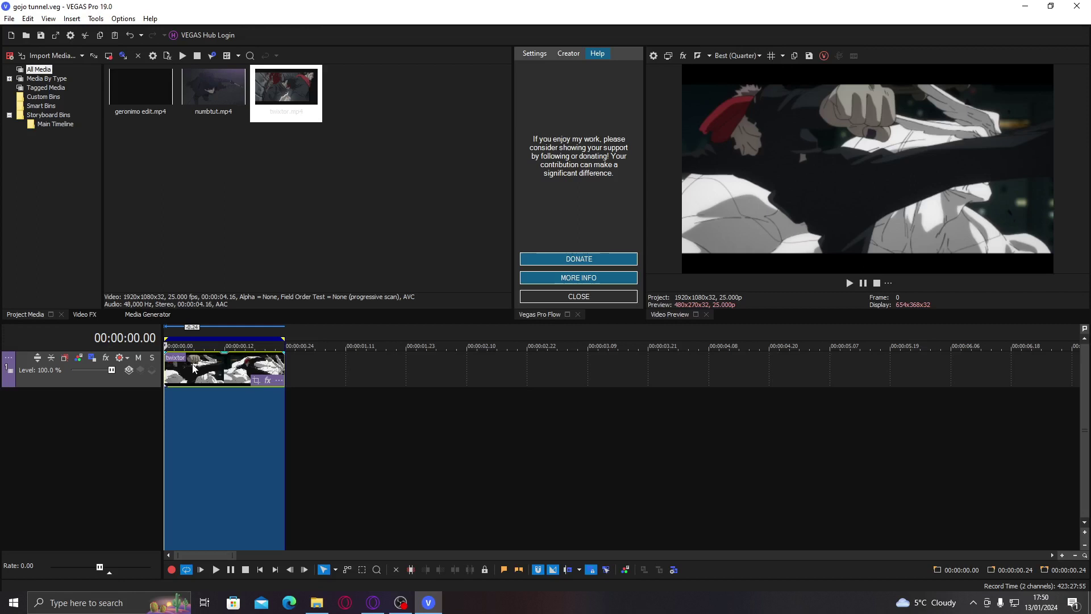
# Step: Insert two empty video tracks above the twixtor clip's track
pyautogui.click(270, 216)
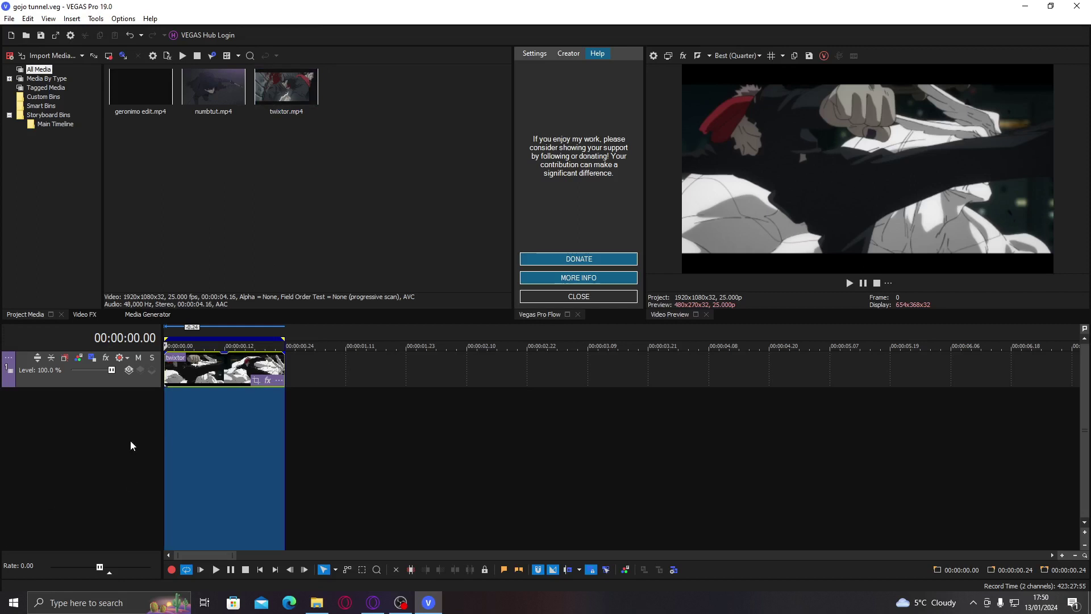
pyautogui.hotkey('ctrl', 'shift', 'q')
pyautogui.hotkey('ctrl', 'shift', 'q')
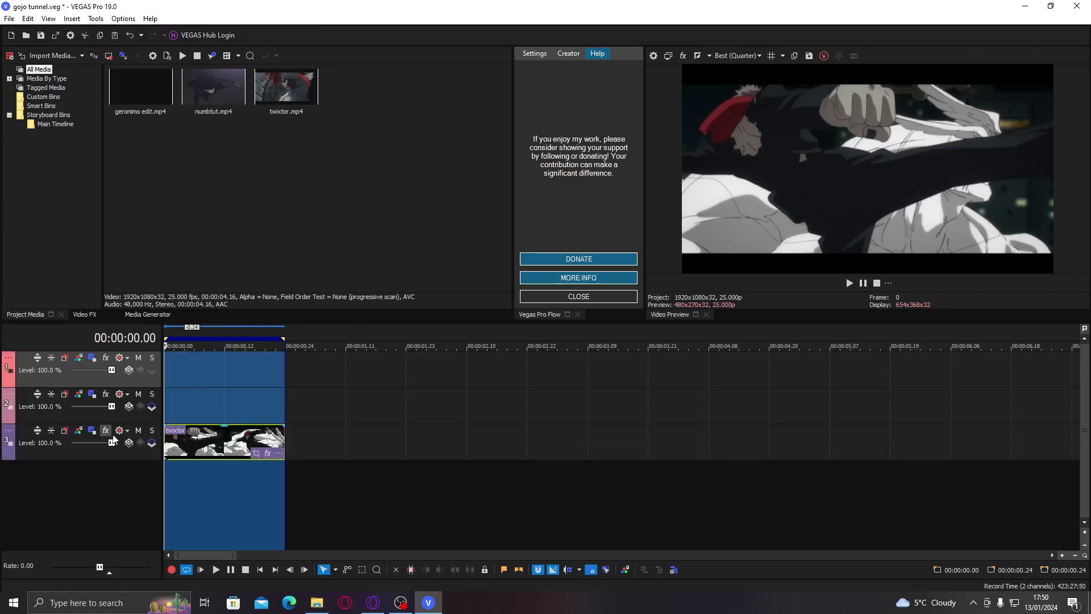
# Step: Make the two lower tracks compositing children of the top track, keeping all controls enabled in the visible button set
pyautogui.click(71, 449)
pyautogui.keyDown('ctrl'); pyautogui.click(112, 420); pyautogui.keyUp('ctrl')
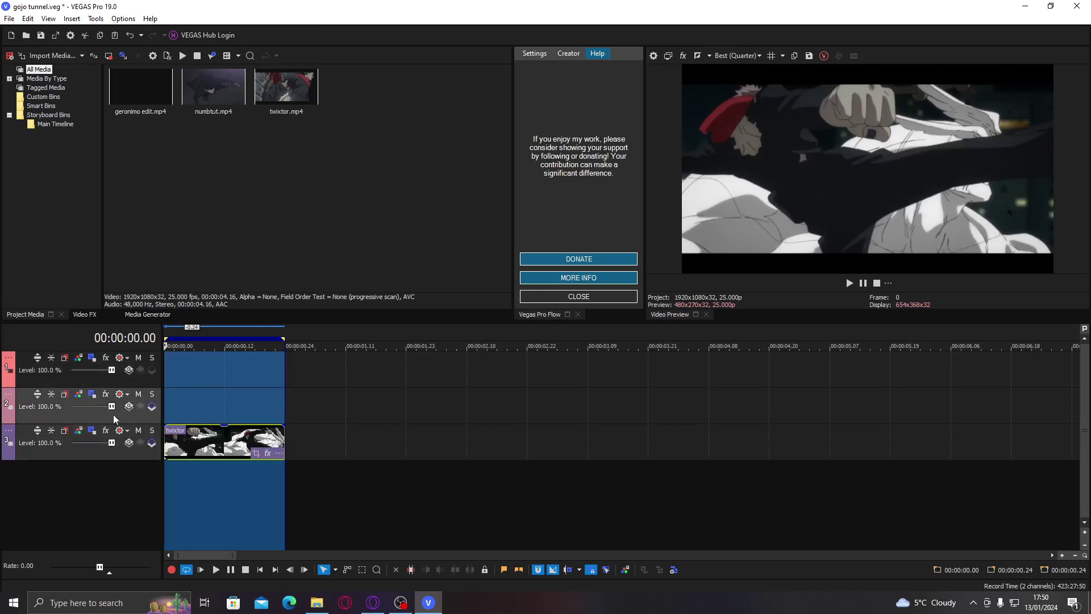
pyautogui.click(152, 406)
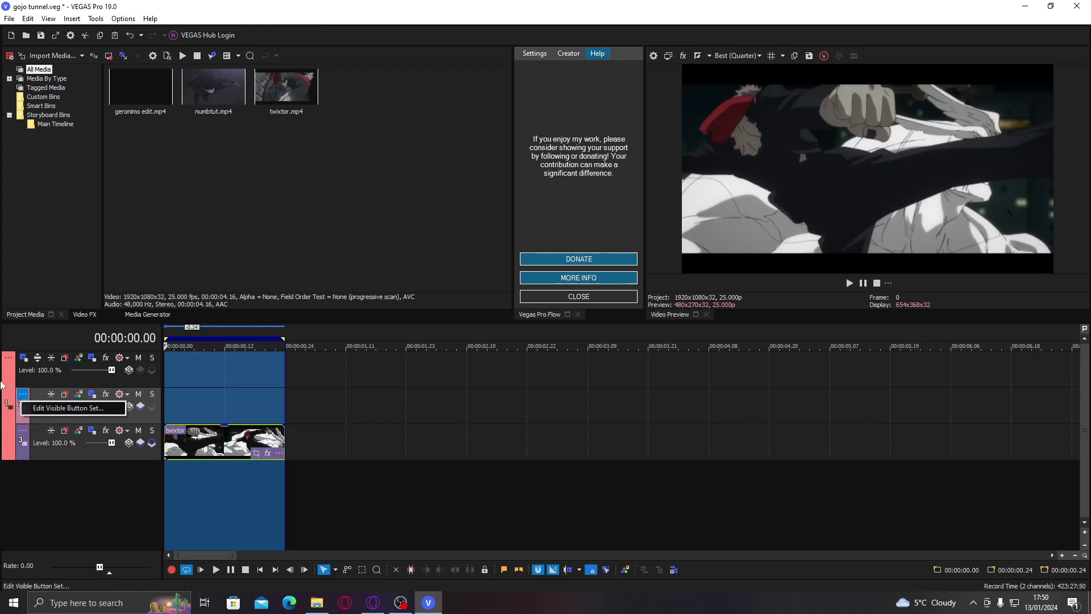
pyautogui.click(63, 411)
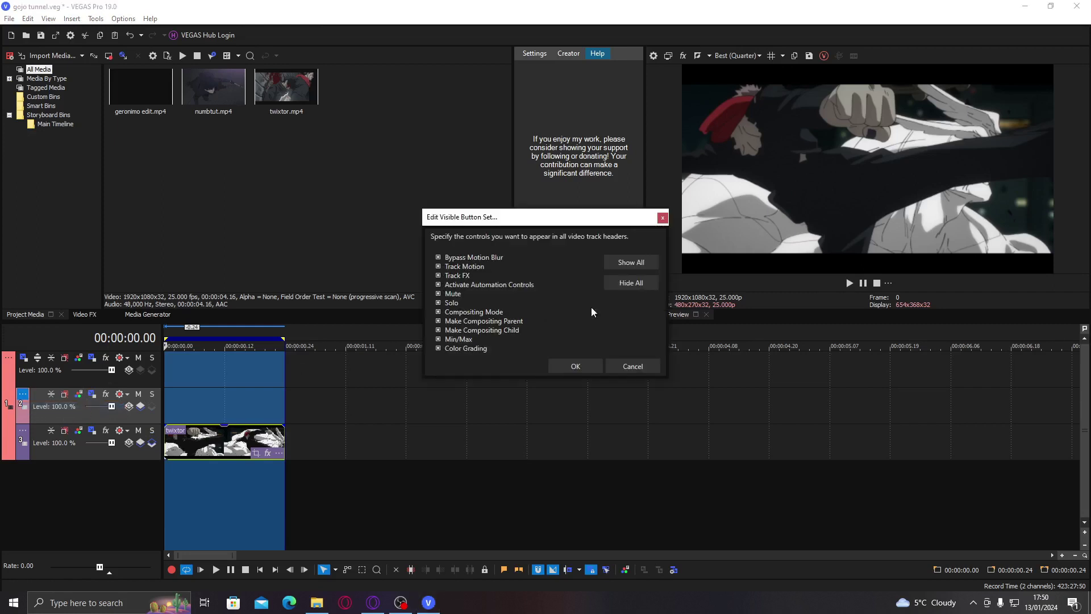
pyautogui.click(582, 366)
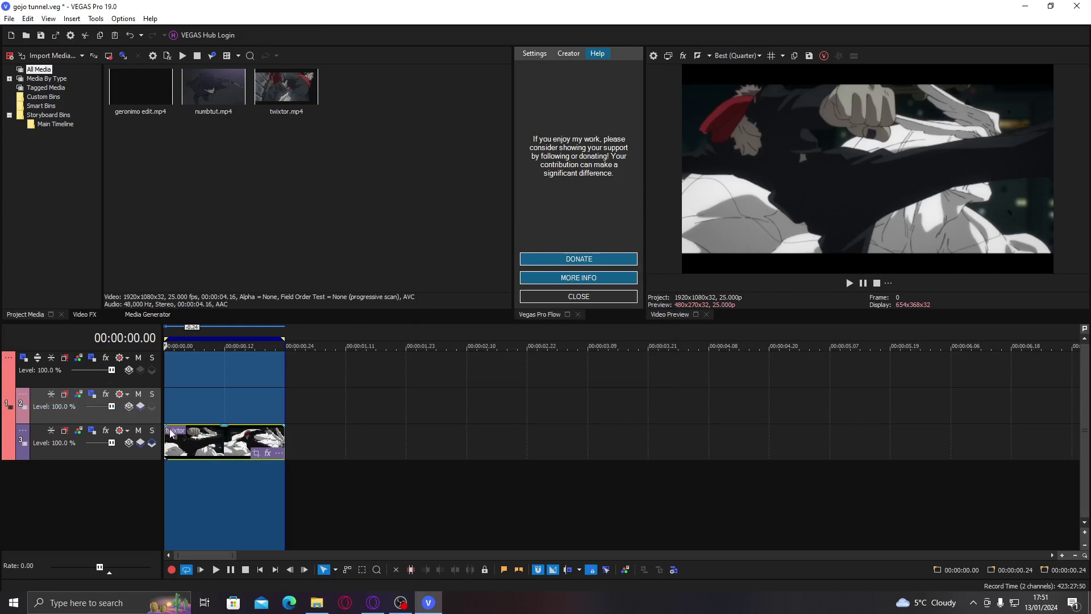
# Step: Search the video effects for "Cookie" and apply the Default Cookie Cutter preset to the twixtor clip
pyautogui.click(170, 433)
pyautogui.click(191, 411)
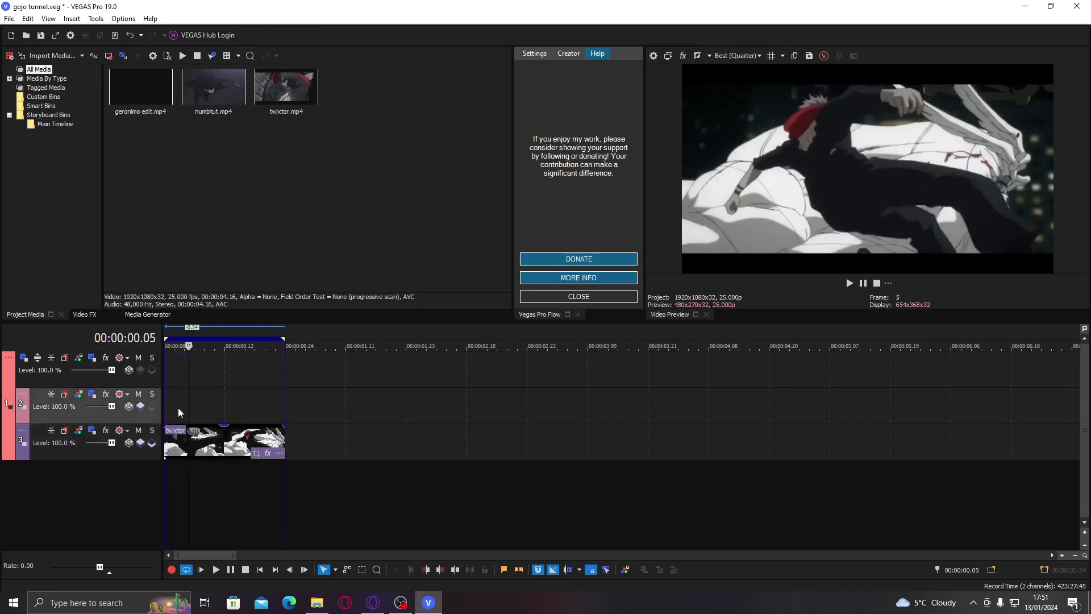
pyautogui.click(179, 407)
pyautogui.click(219, 452)
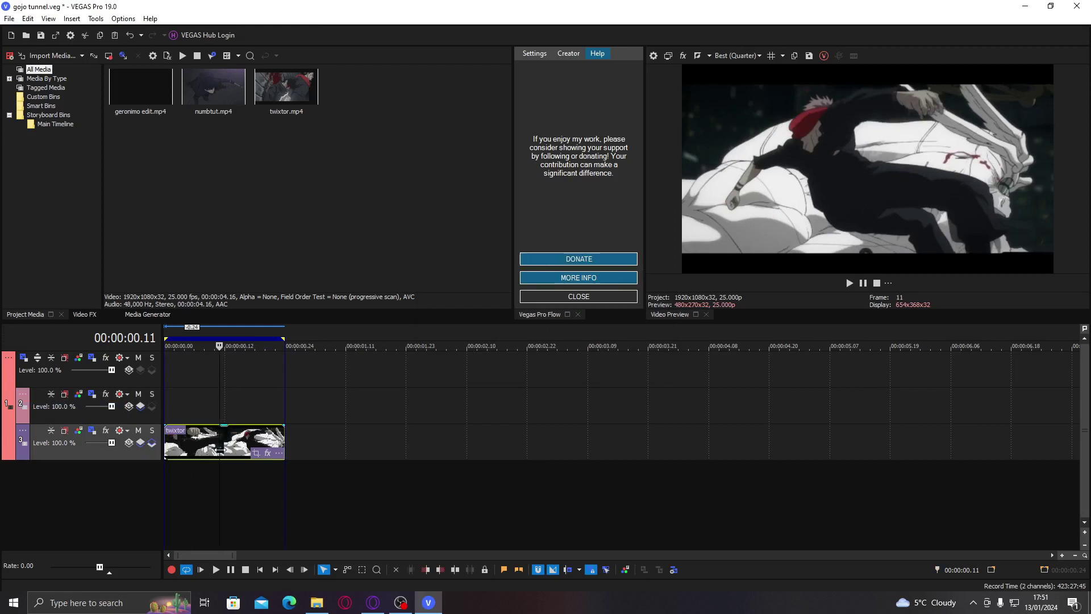
pyautogui.click(89, 316)
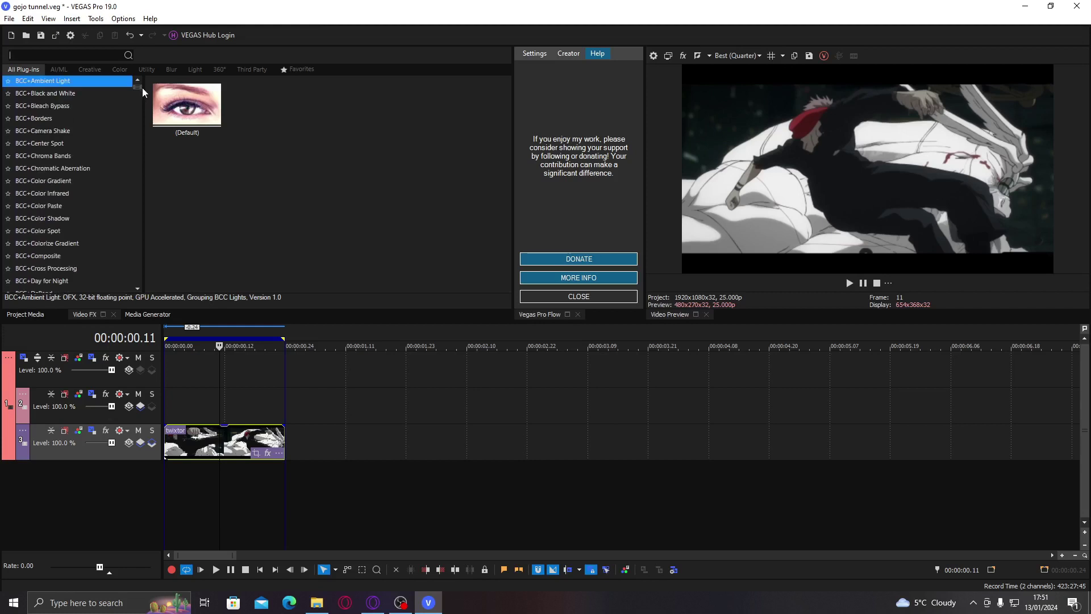
pyautogui.click(45, 59)
pyautogui.write('Cookie')
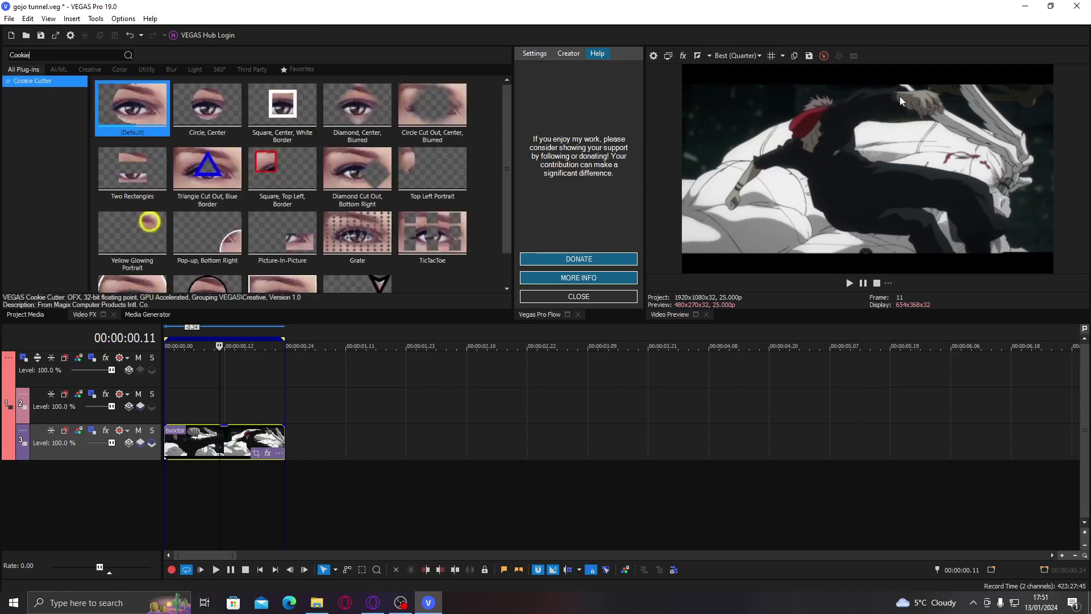
pyautogui.moveTo(132, 124); pyautogui.dragTo(243, 442)
# Step: Set the twixtor clip's Cookie Cutter size to 0.170 and feather to 0.054, and play back the result
pyautogui.moveTo(657, 193); pyautogui.dragTo(843, 125)
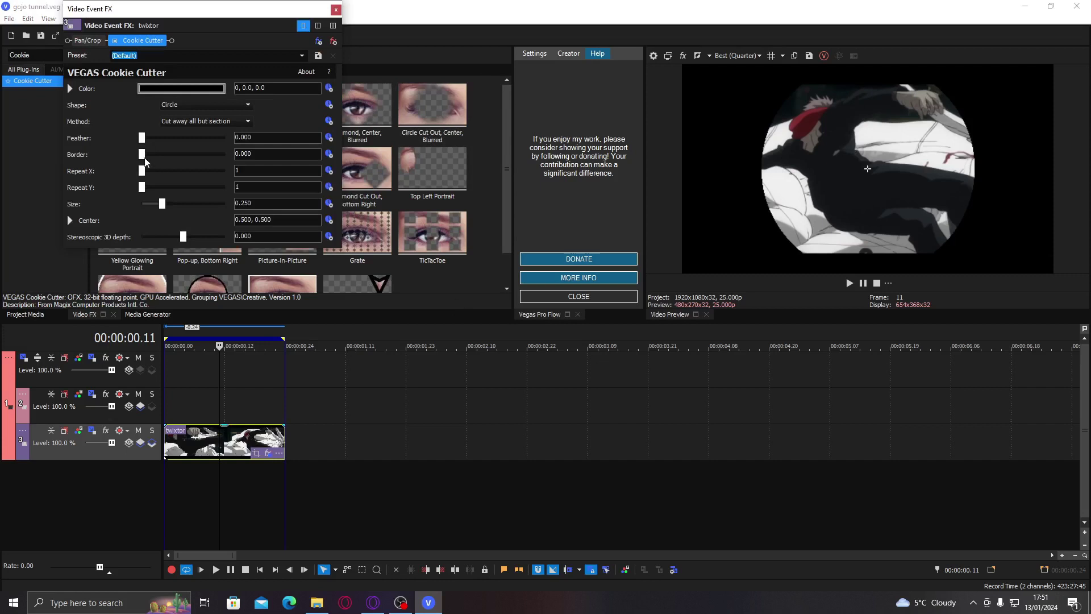
pyautogui.moveTo(161, 204); pyautogui.dragTo(157, 207)
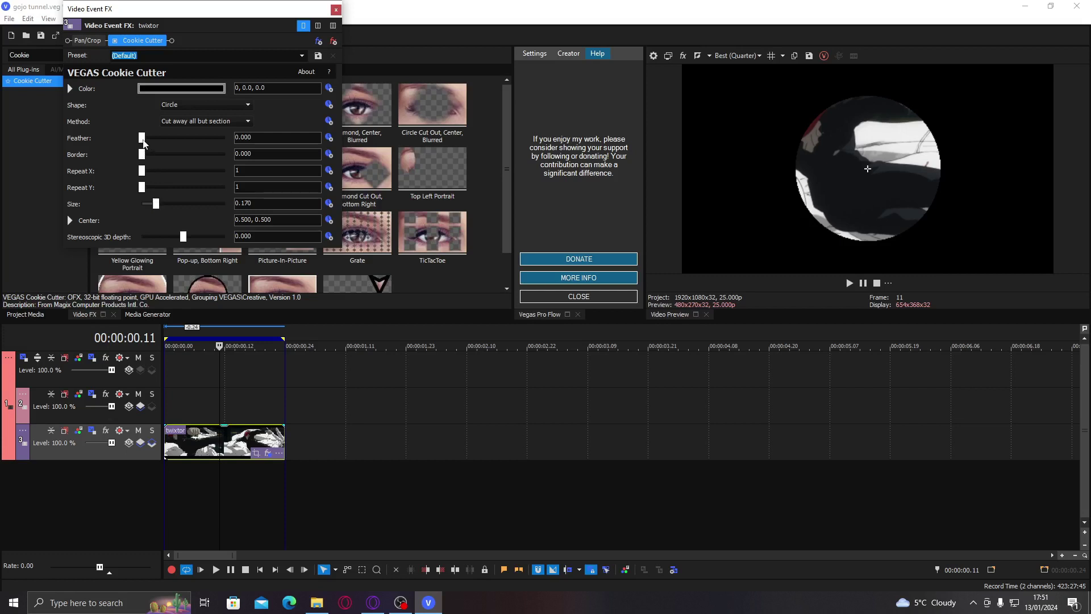
pyautogui.moveTo(142, 138); pyautogui.dragTo(146, 140)
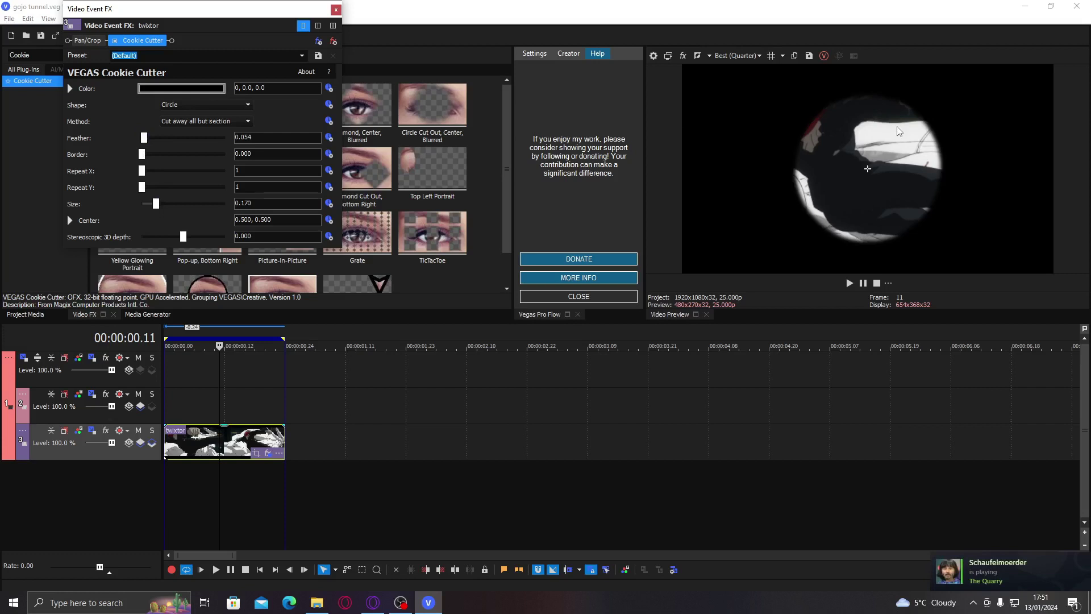
pyautogui.click(336, 10)
pyautogui.press('space')
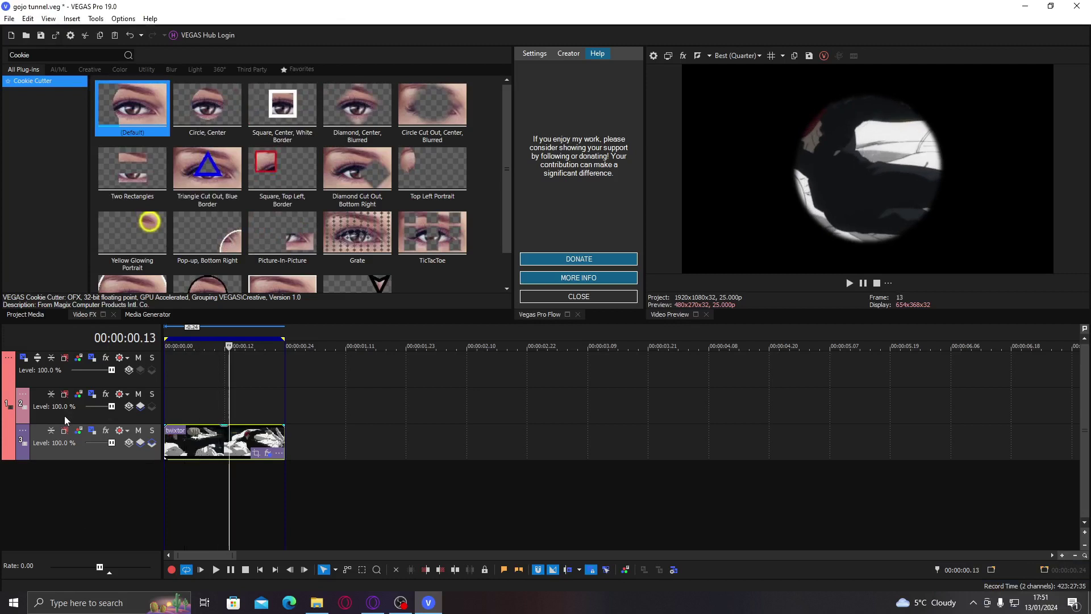
# Step: Insert an empty event at the start of the middle track and trim it to the twixtor clip's end
pyautogui.click(186, 405)
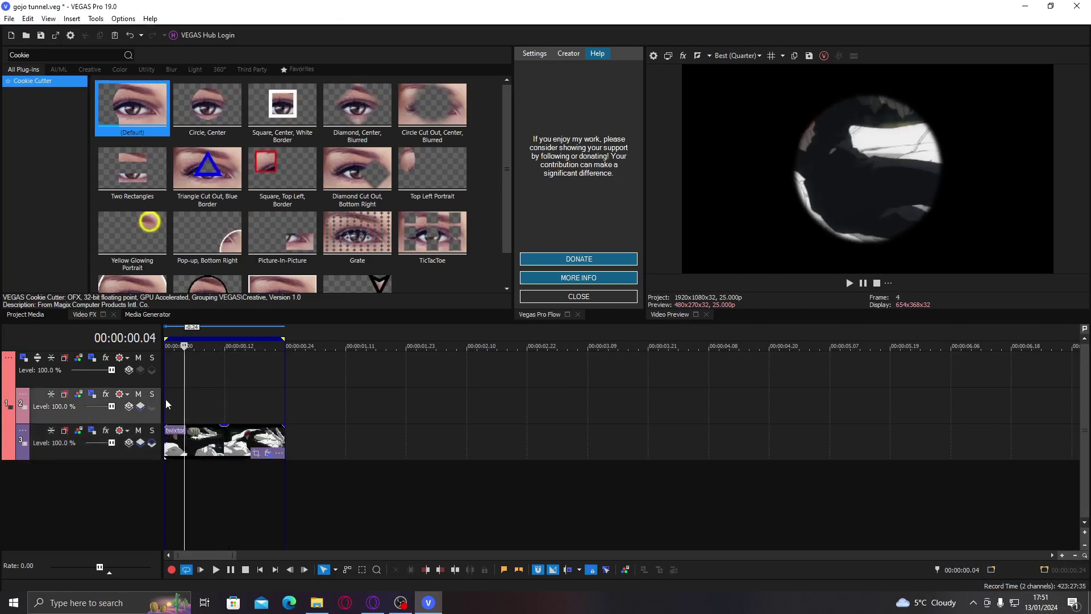
pyautogui.click(165, 399)
pyautogui.rightClick(180, 399)
pyautogui.click(234, 357)
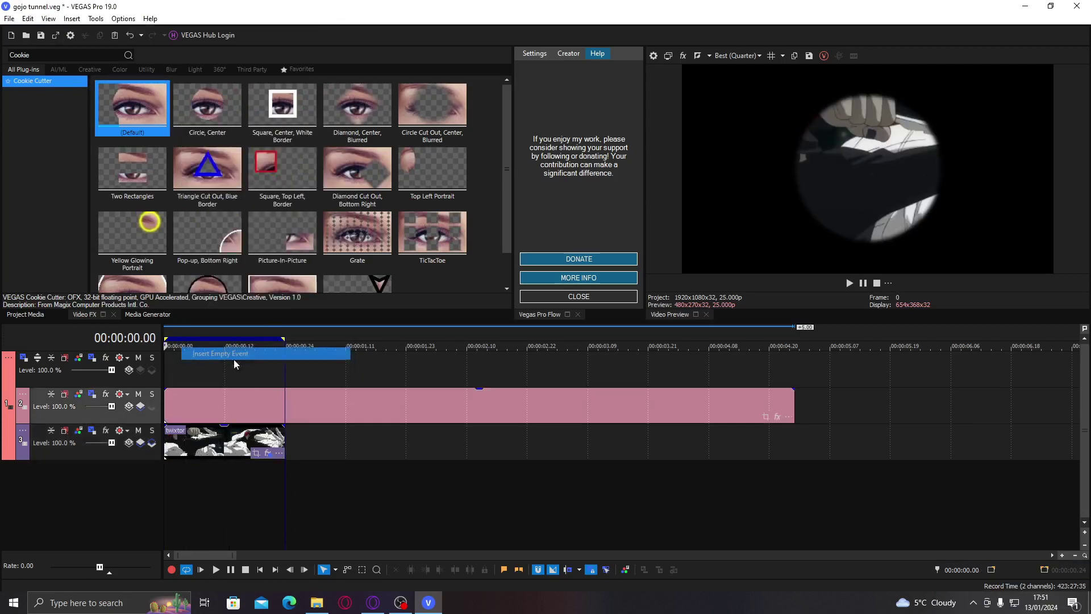
pyautogui.click(296, 413)
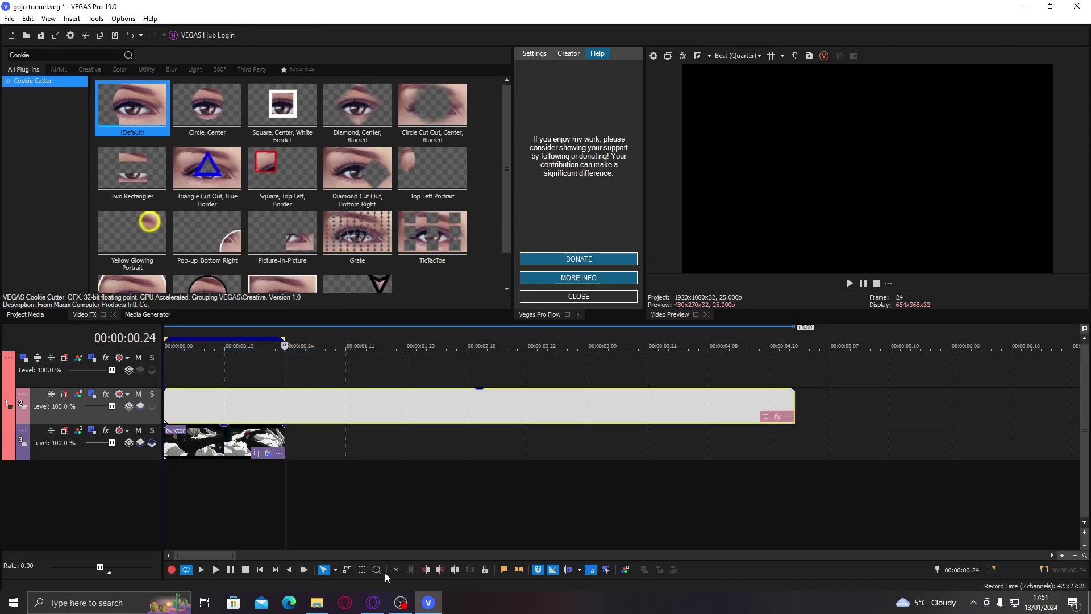
pyautogui.click(441, 569)
pyautogui.press('space')
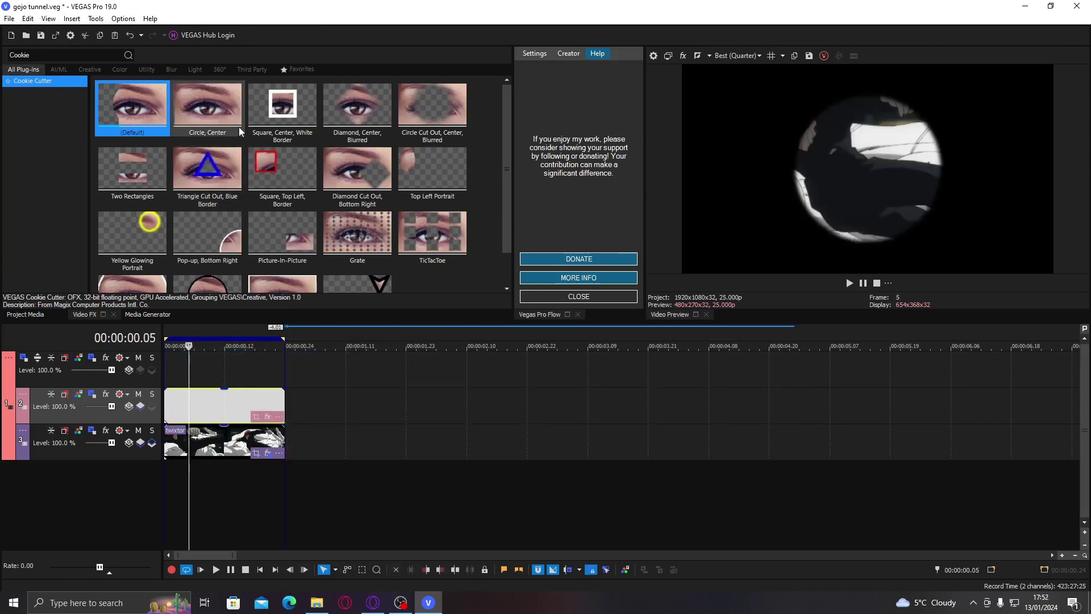
# Step: Apply the Circle, Center preset of Cookie Cutter to the empty event and give it a white border
pyautogui.moveTo(238, 126); pyautogui.dragTo(227, 398)
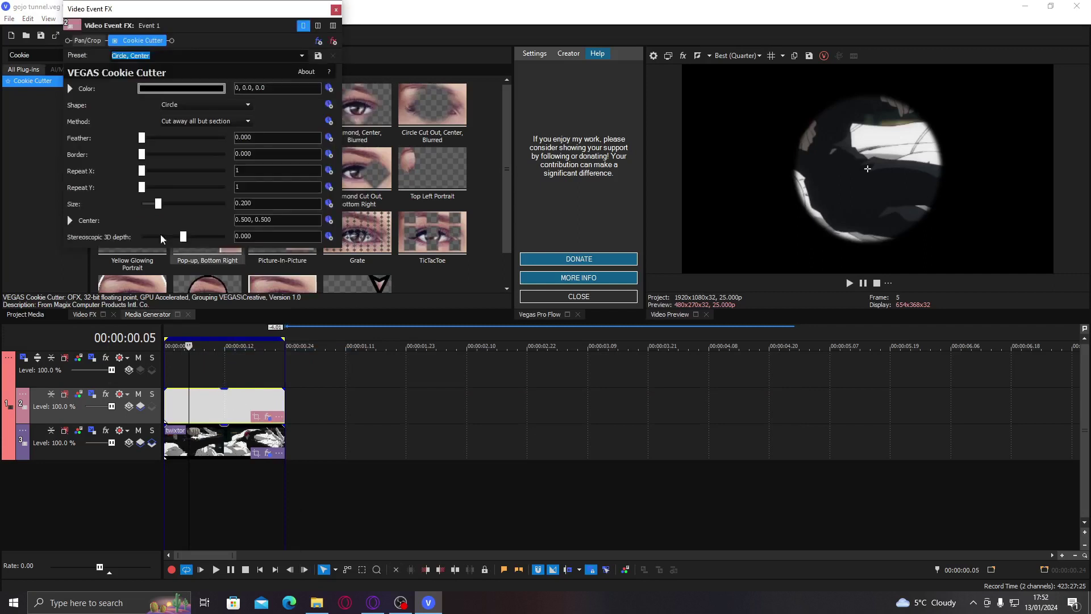
pyautogui.moveTo(142, 154); pyautogui.dragTo(50, 98)
pyautogui.click(182, 88)
pyautogui.click(50, 99)
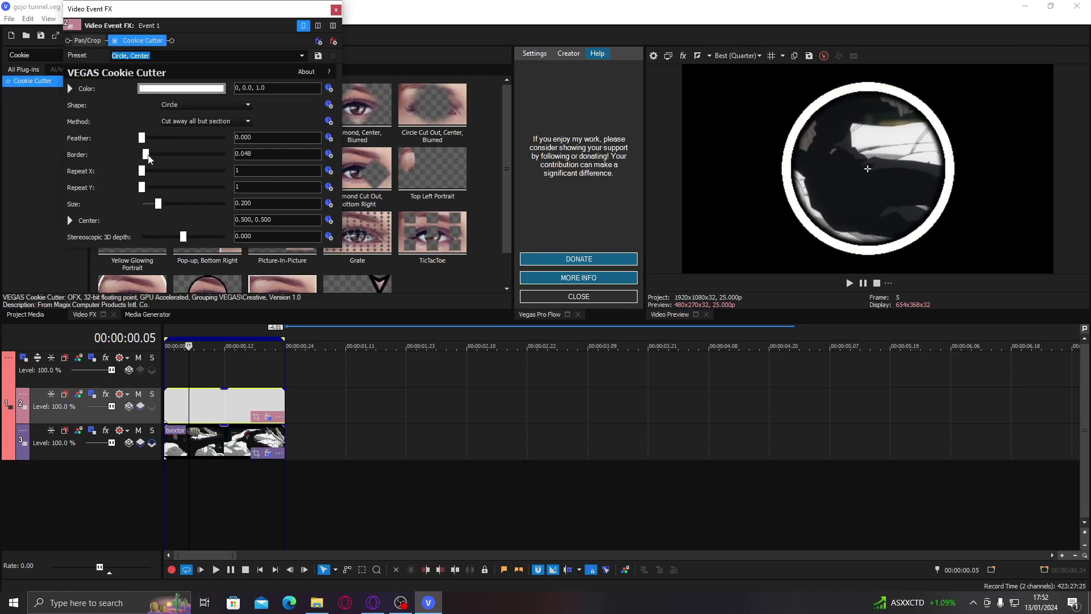
# Step: Set the ring's border to 0.027 and reduce its size to fit closely around the clip's circular cutout
pyautogui.moveTo(151, 157); pyautogui.dragTo(148, 157)
pyautogui.moveTo(159, 204); pyautogui.dragTo(159, 205)
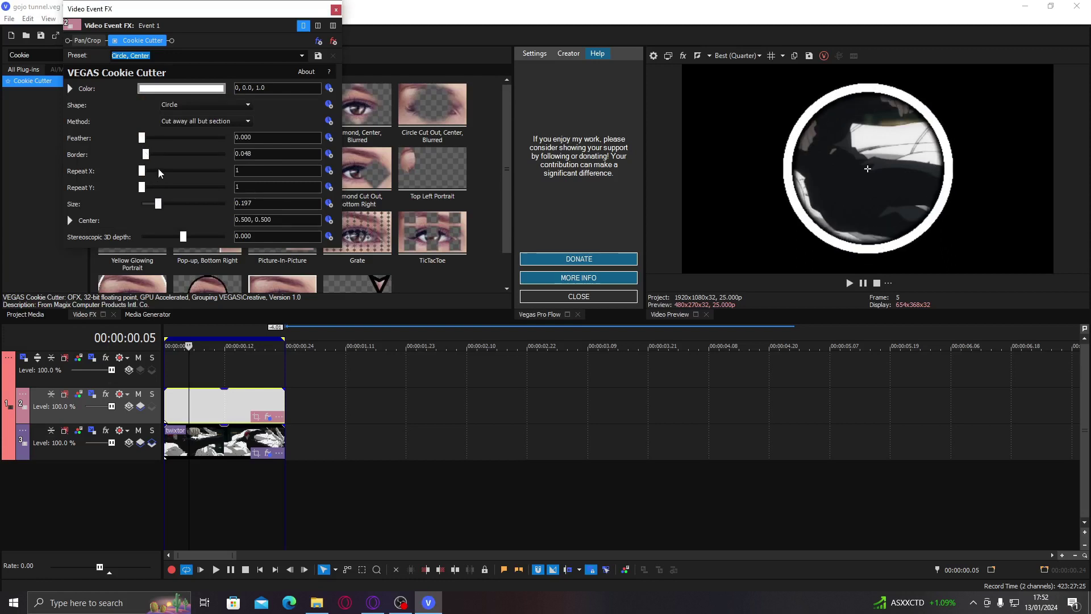
pyautogui.moveTo(147, 157); pyautogui.dragTo(147, 160)
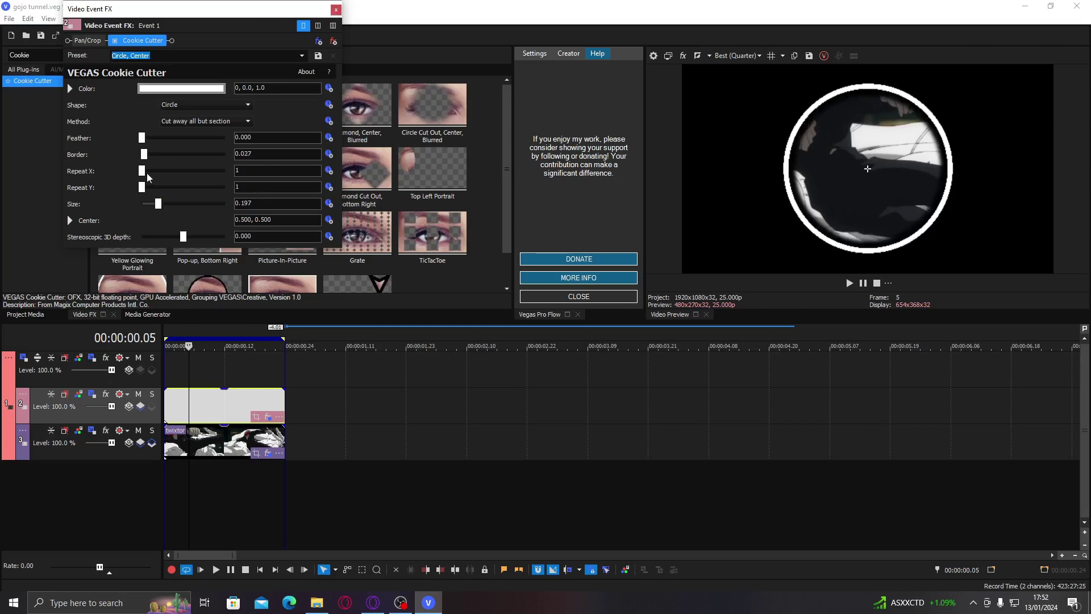
pyautogui.moveTo(162, 207); pyautogui.dragTo(157, 208)
pyautogui.click(336, 9)
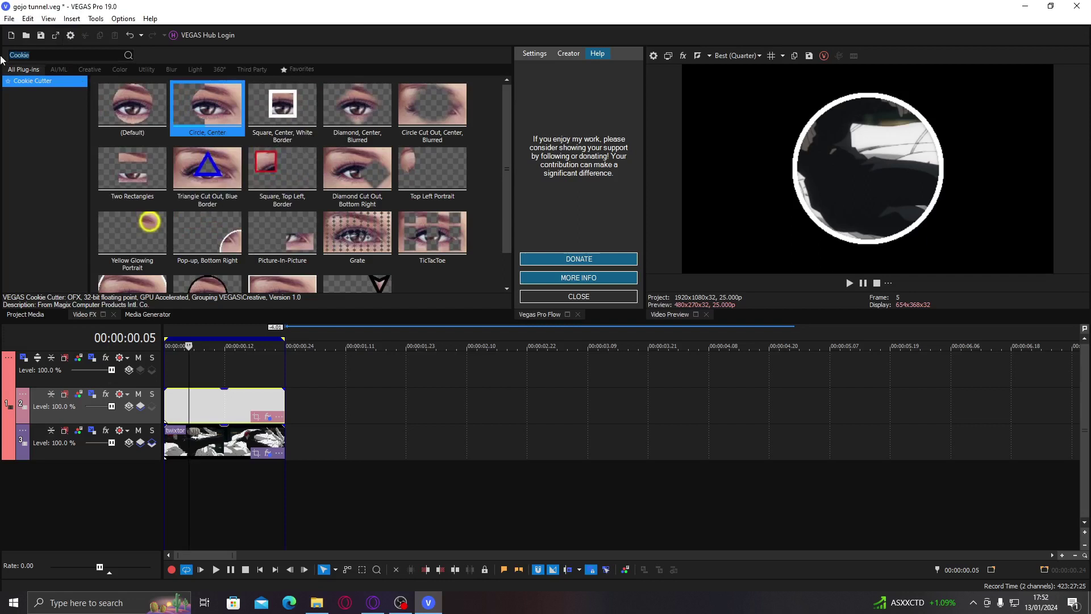
# Step: Search the video effects for "bcc colo" and apply BCC Colorize Glow with preset 3 to the empty event
pyautogui.write('d')
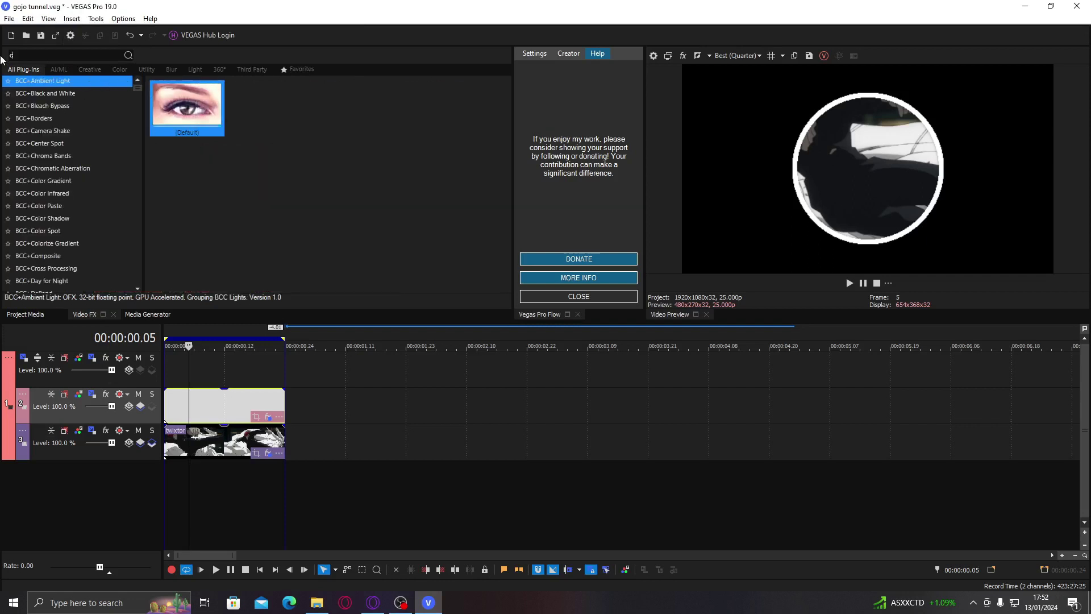
pyautogui.press('BackSpace')
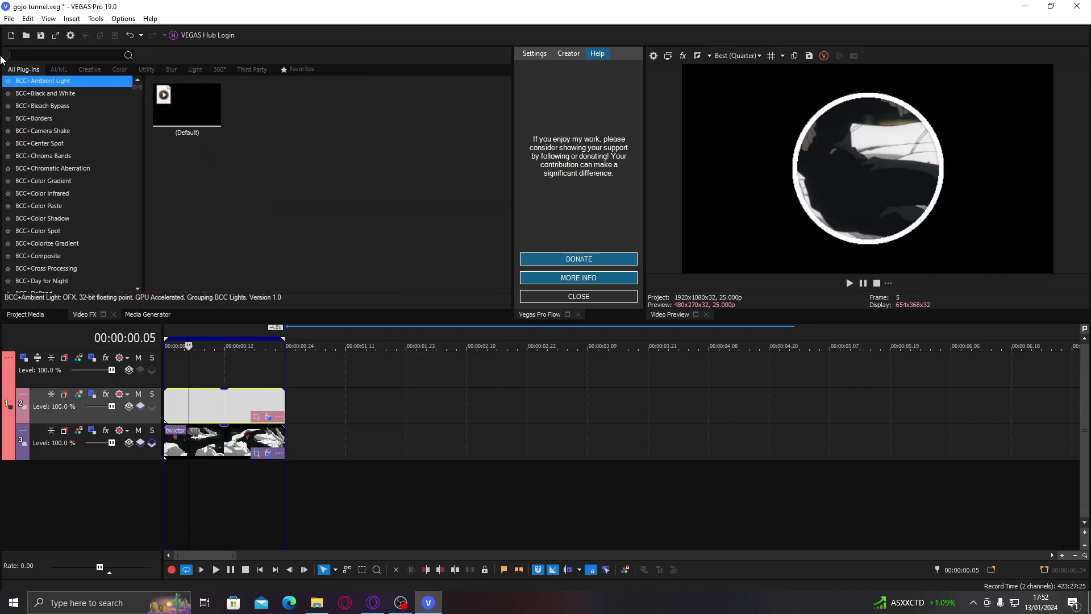
pyautogui.write('bcc')
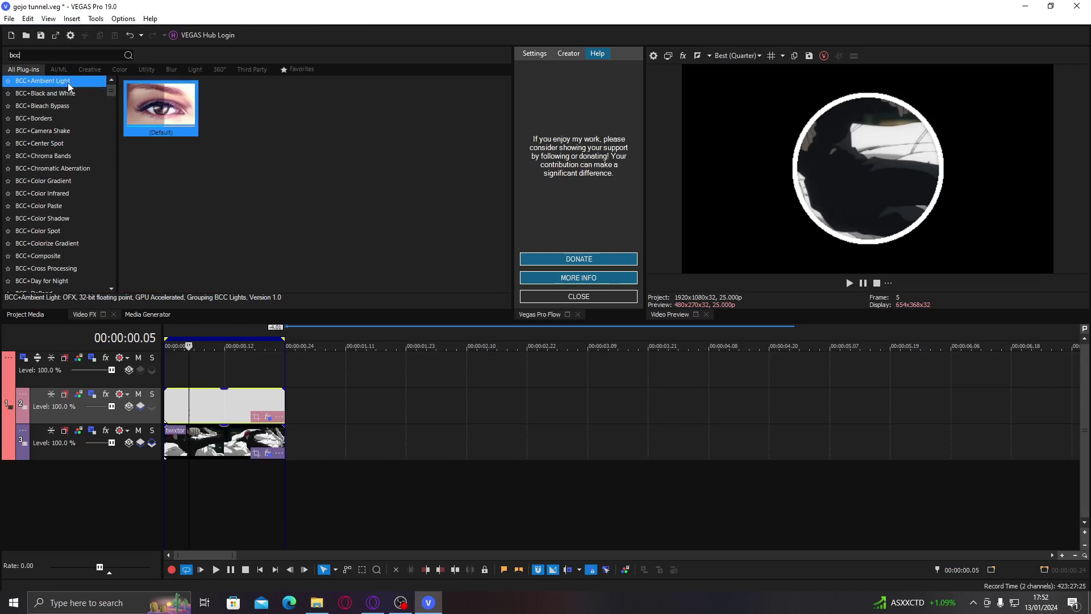
pyautogui.write(' colo')
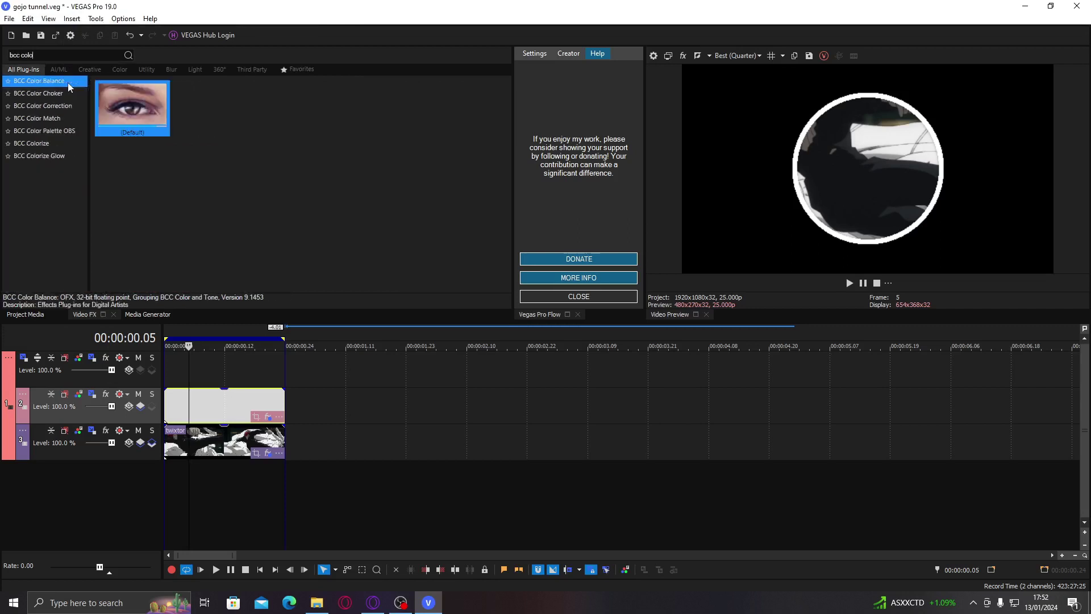
pyautogui.click(84, 154)
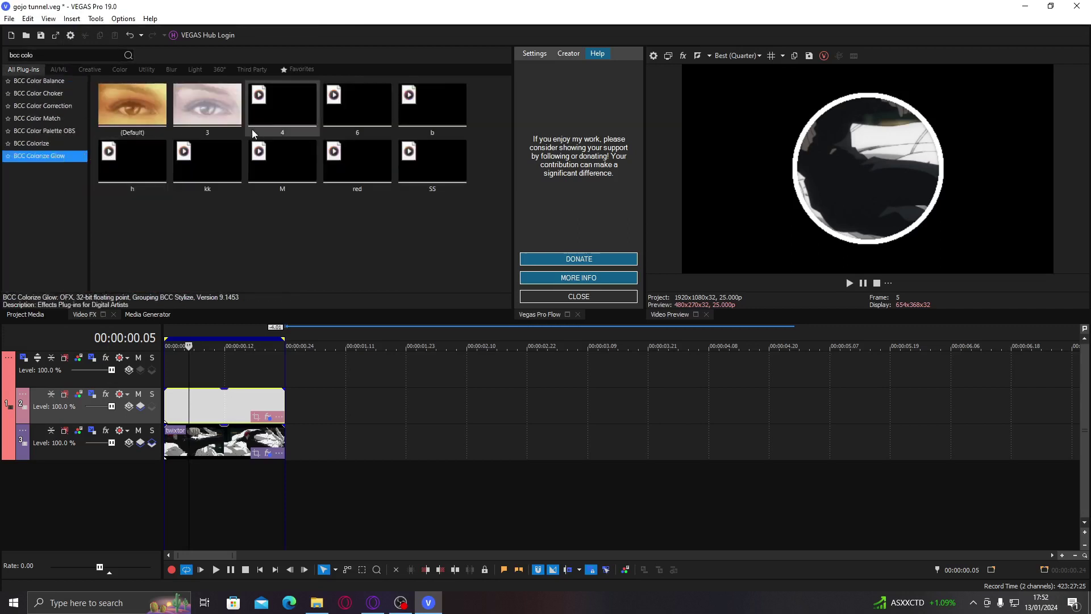
pyautogui.click(210, 119)
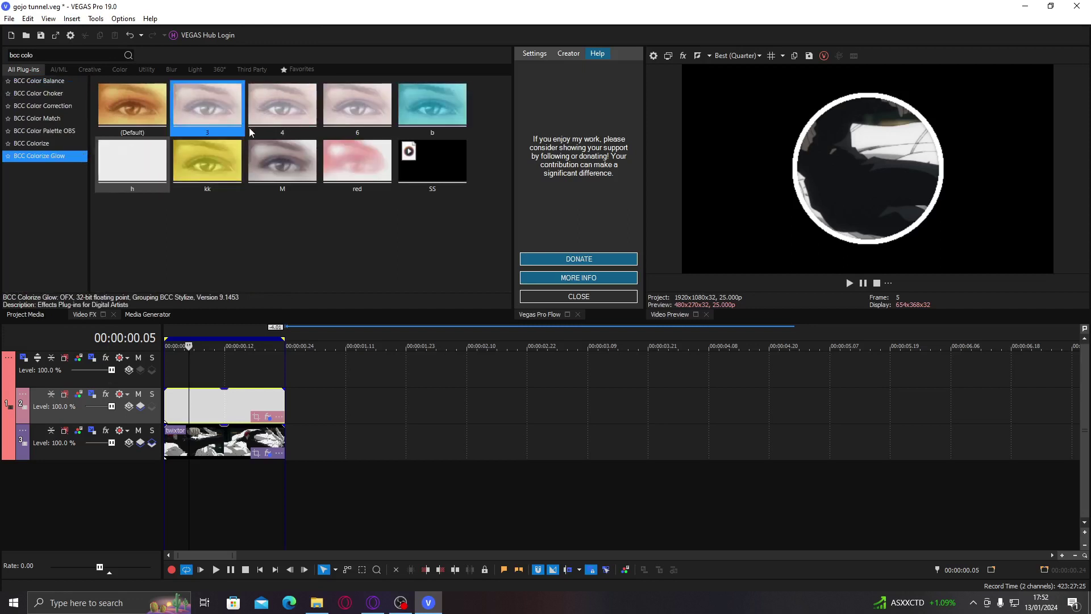
pyautogui.moveTo(353, 165); pyautogui.dragTo(215, 406)
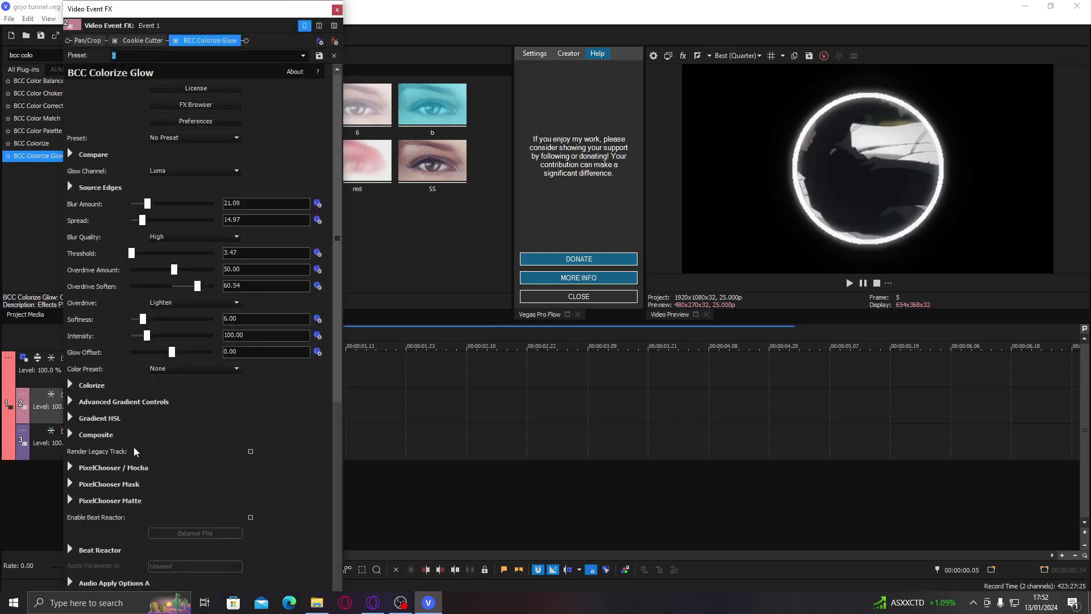
# Step: Set the glow's Color 2 to red (0, 1.0, 1.0), with blur amount 34.01 and spread 9.52
pyautogui.click(70, 385)
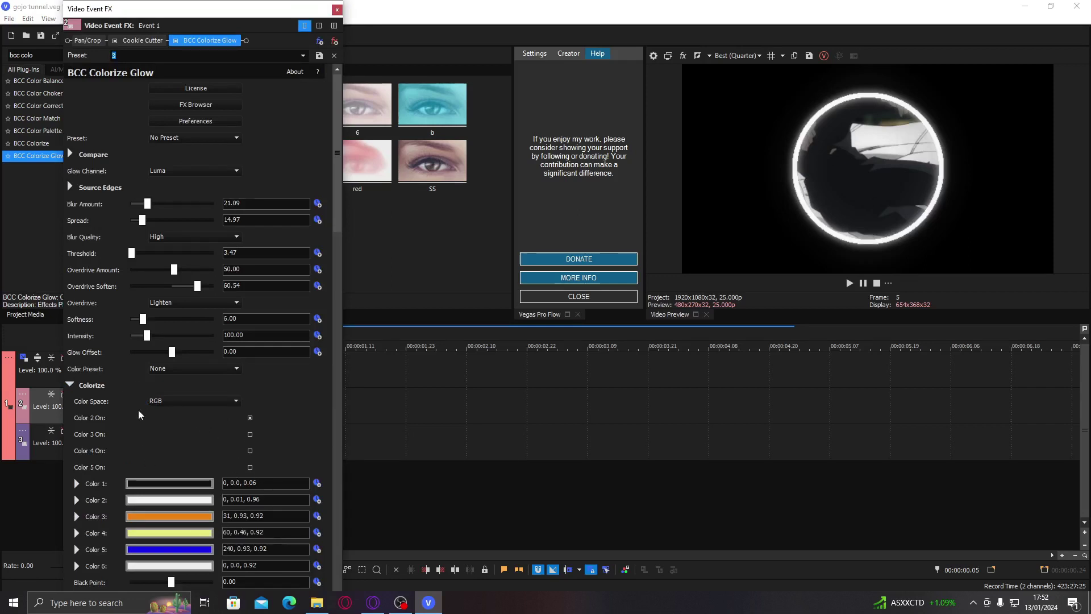
pyautogui.click(169, 500)
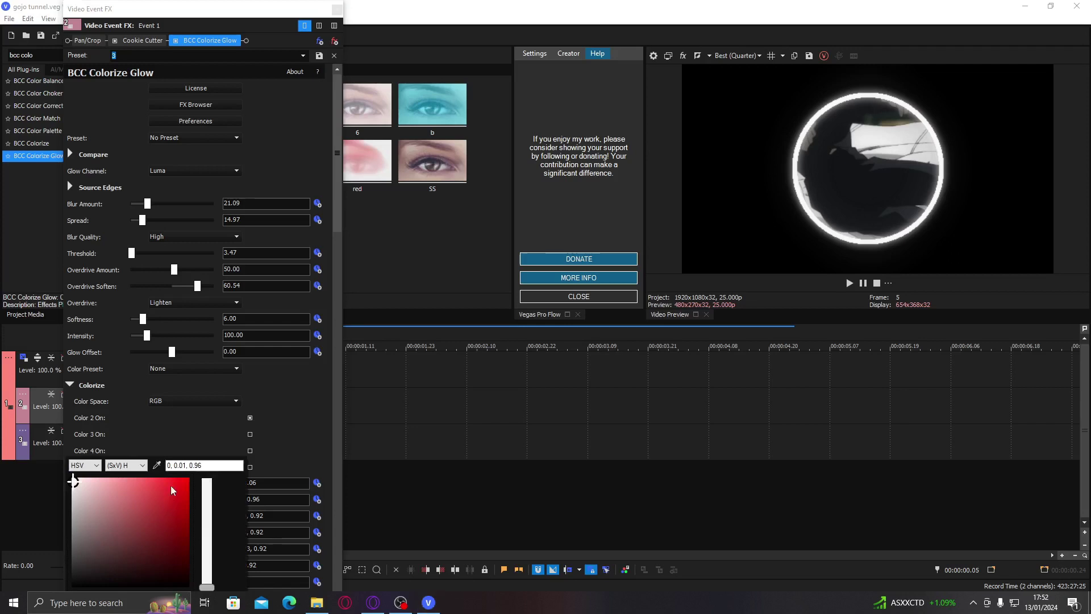
pyautogui.moveTo(174, 490); pyautogui.dragTo(192, 465)
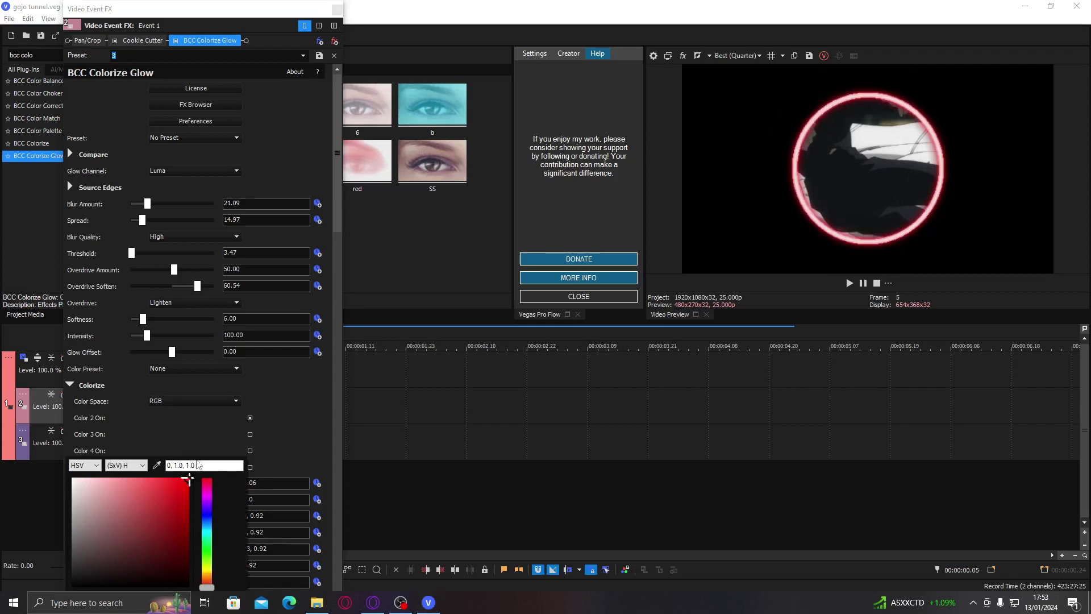
pyautogui.click(236, 404)
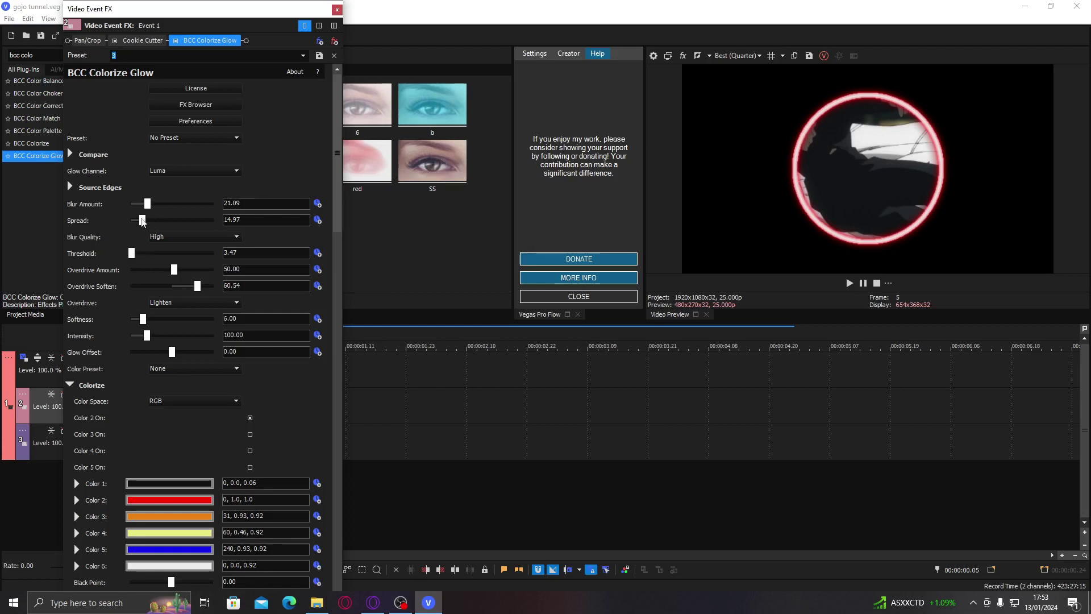
pyautogui.moveTo(147, 204)
pyautogui.mouseDown()
pyautogui.moveTo(191, 203)
pyautogui.moveTo(132, 203)
pyautogui.moveTo(171, 206)
pyautogui.moveTo(129, 221)
pyautogui.moveTo(138, 221)
pyautogui.mouseUp()
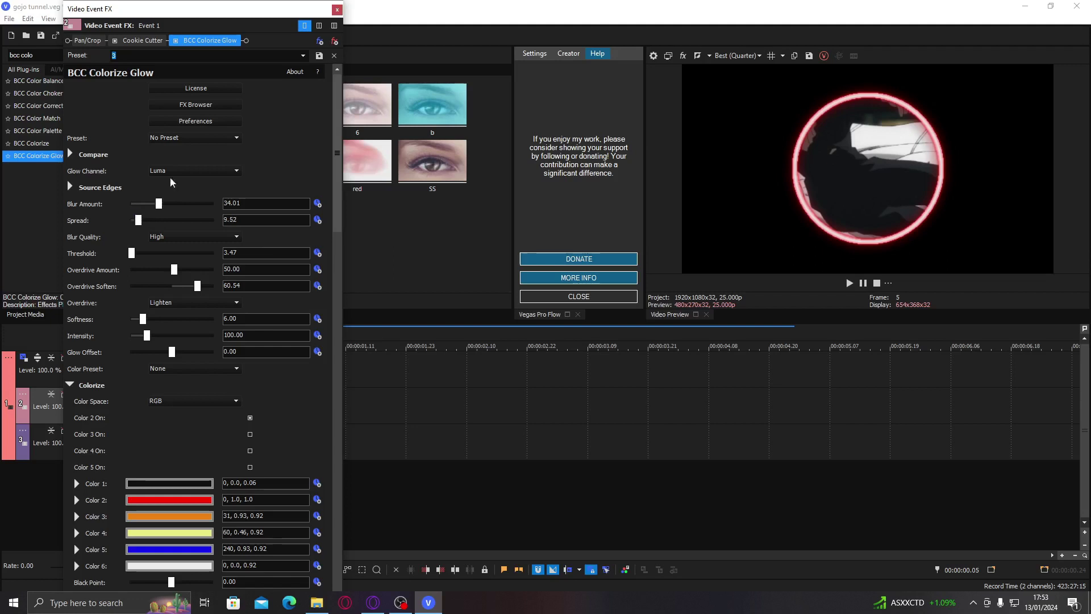
# Step: Close the glow settings and set the parent track's compositing mode to 3D Source Alpha
pyautogui.click(337, 9)
pyautogui.click(209, 413)
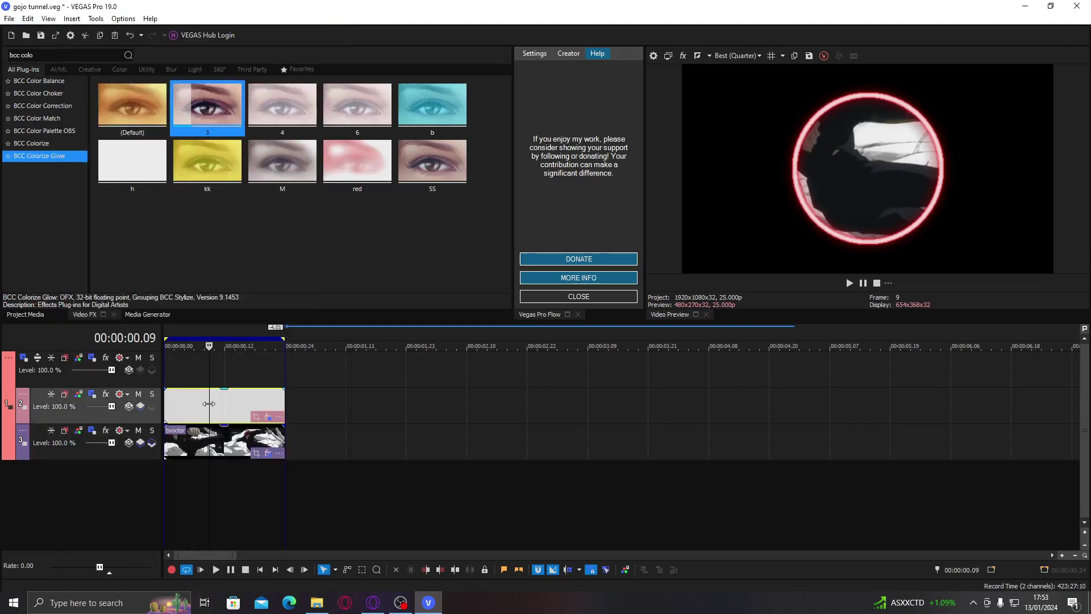
pyautogui.click(124, 455)
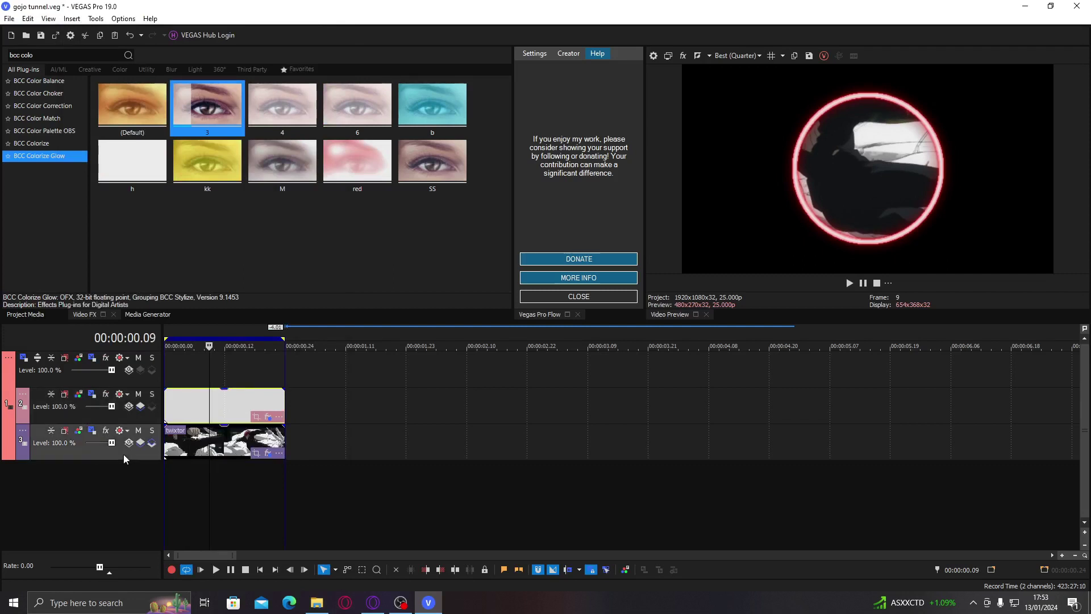
pyautogui.click(130, 370)
pyautogui.click(160, 385)
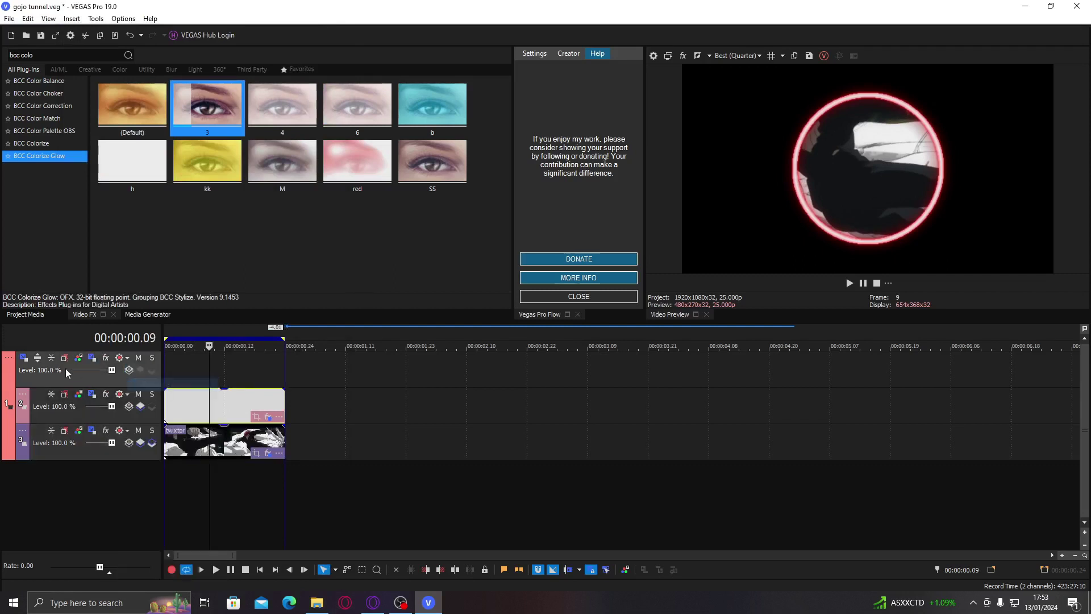
pyautogui.click(130, 371)
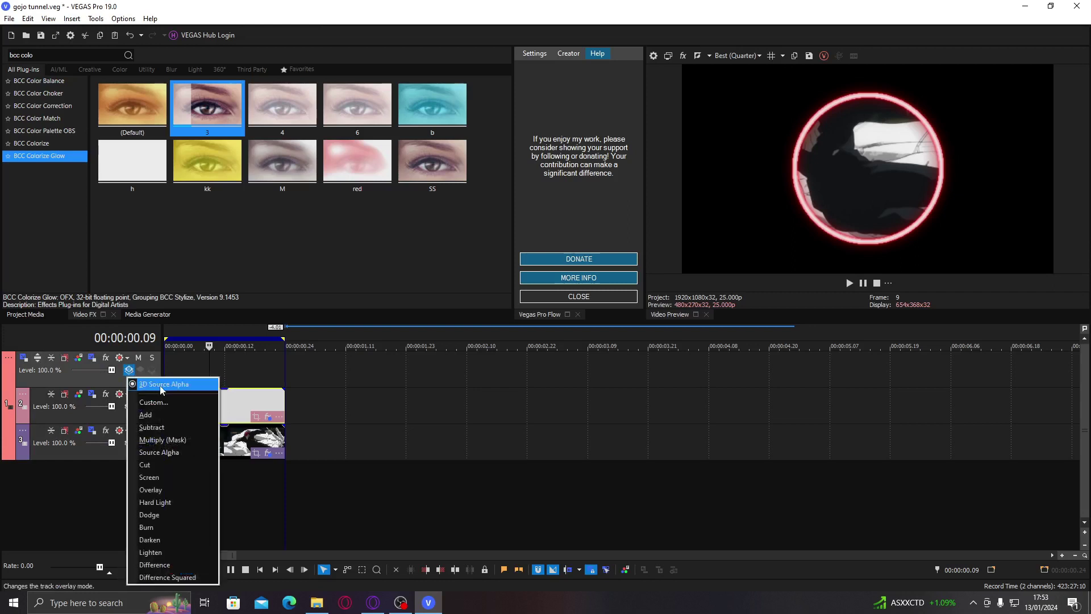
pyautogui.click(149, 385)
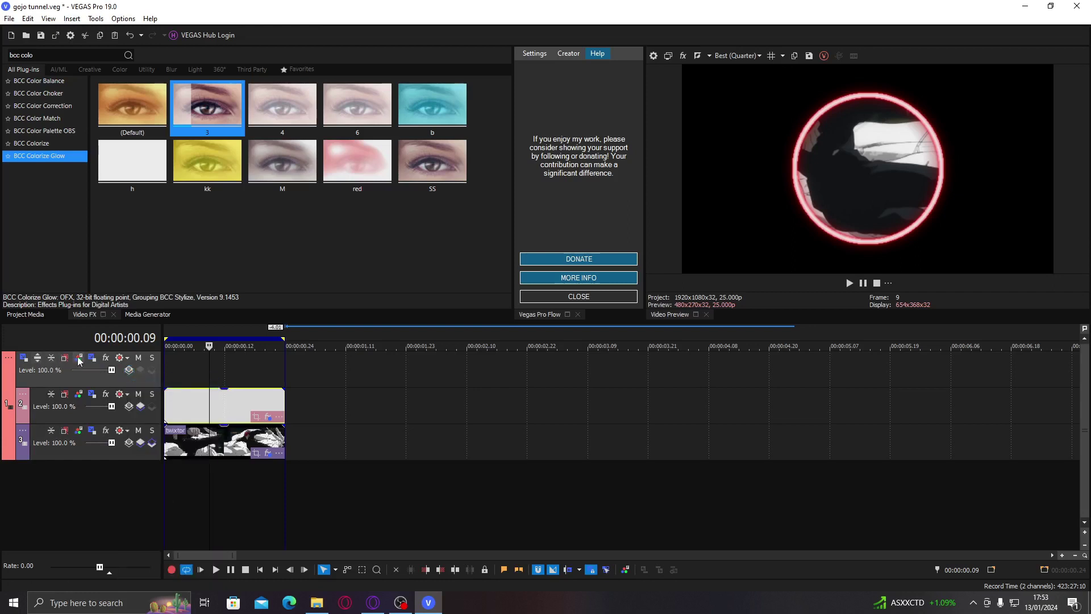
pyautogui.click(8, 359)
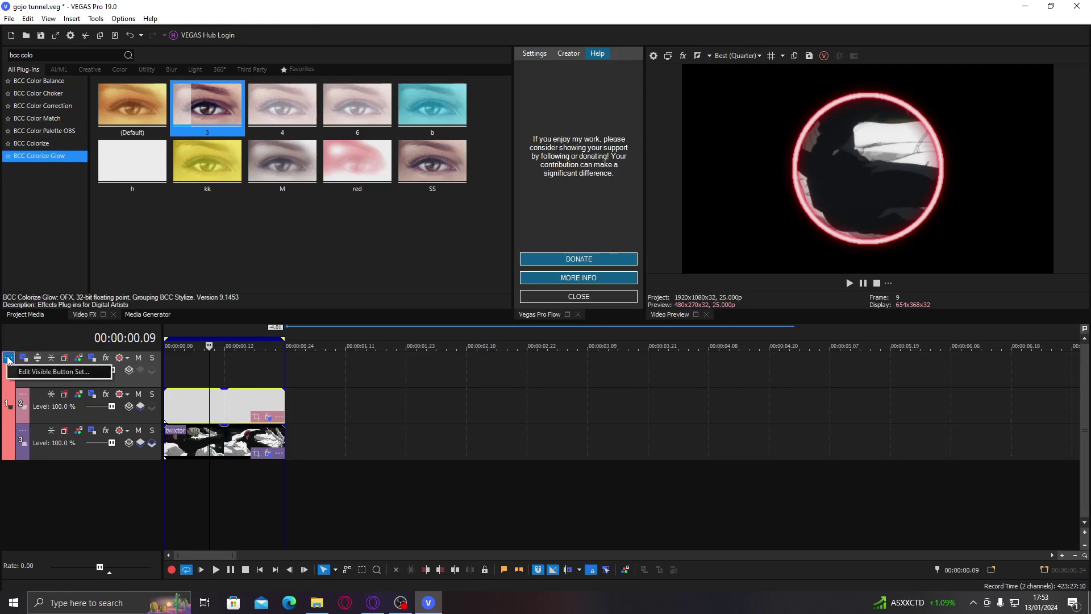
pyautogui.click(38, 359)
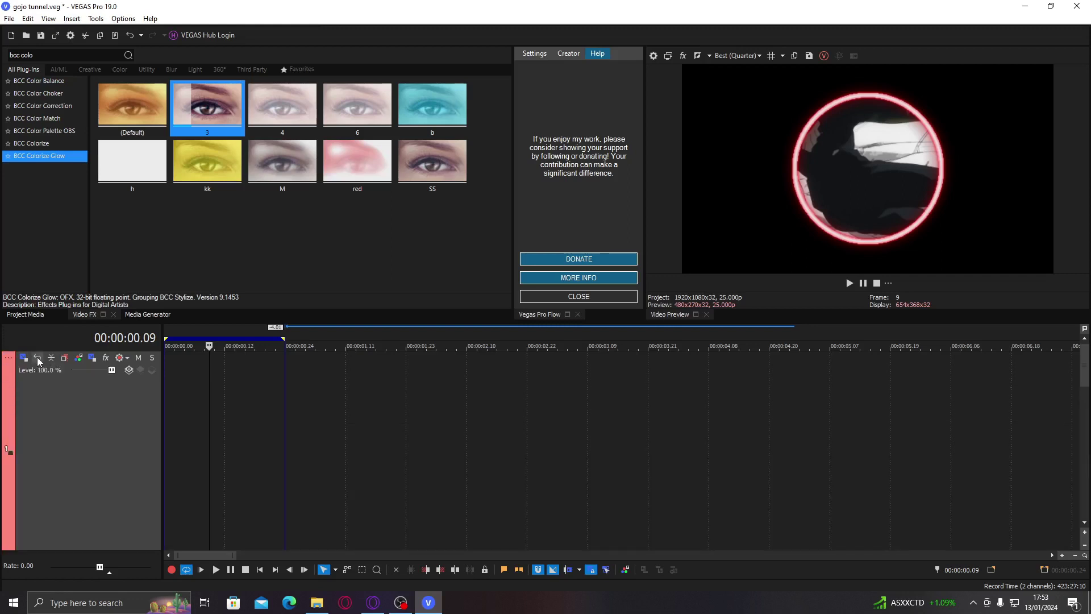
pyautogui.click(36, 358)
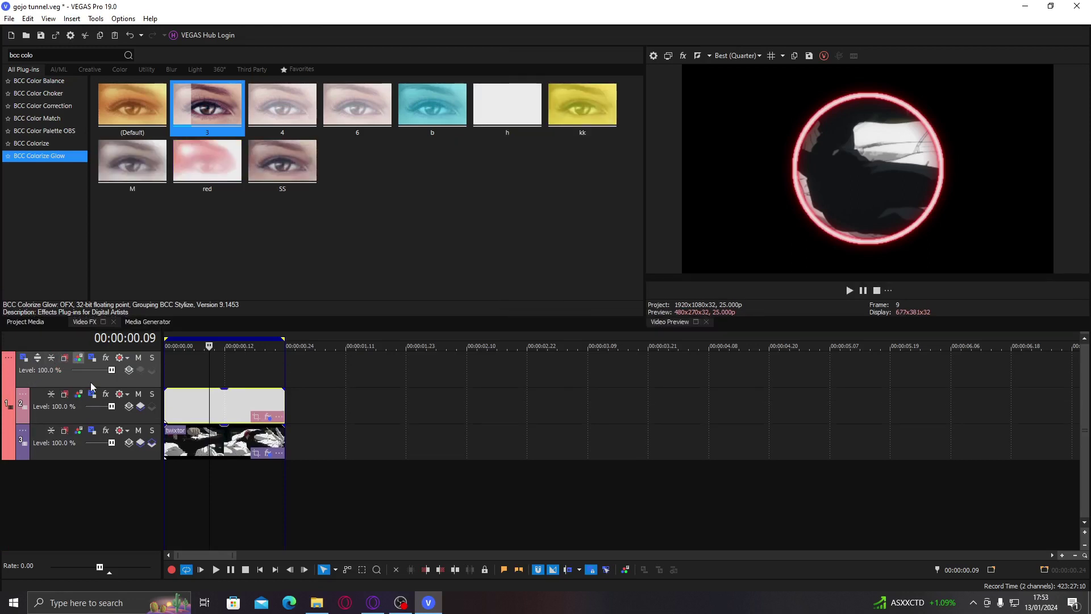
pyautogui.hotkey('alt', 'g')
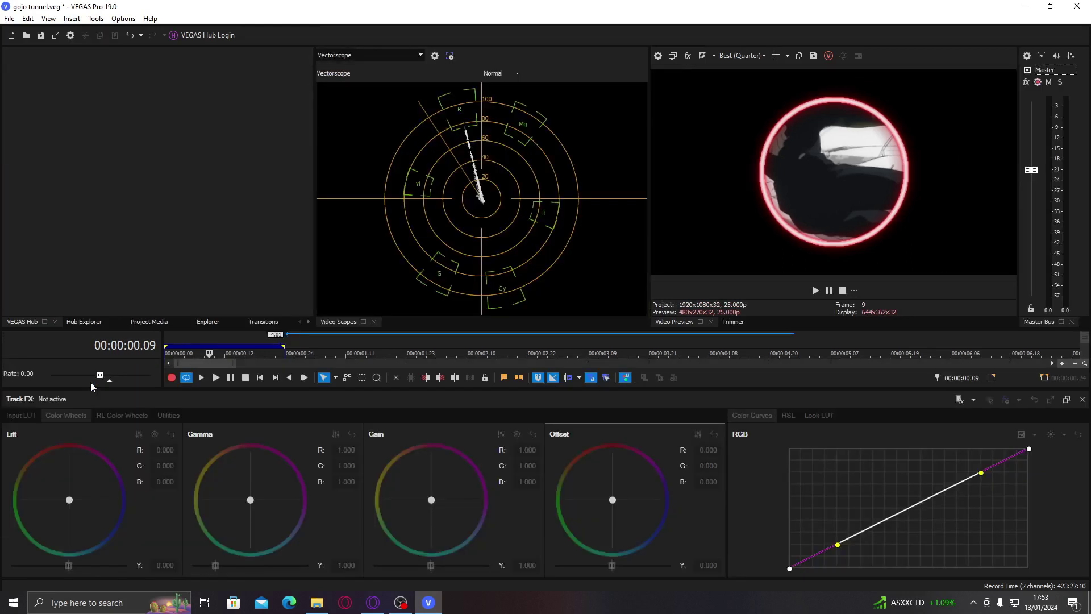
pyautogui.click(1083, 400)
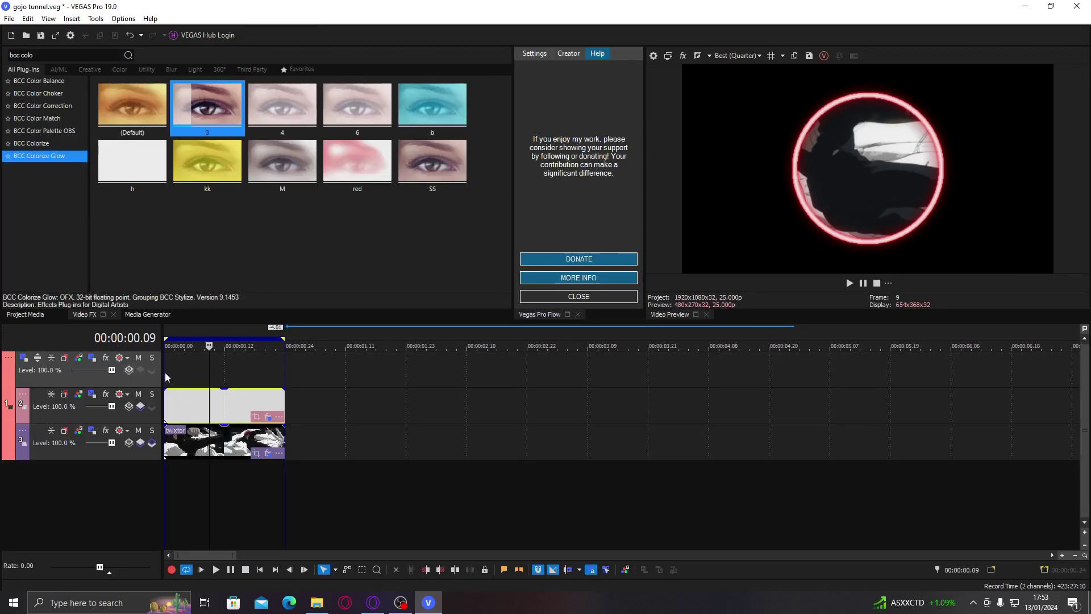
# Step: Widen the track headers and set the parent composite mode of the parent track to 3D Source Alpha
pyautogui.moveTo(162, 371); pyautogui.dragTo(191, 371)
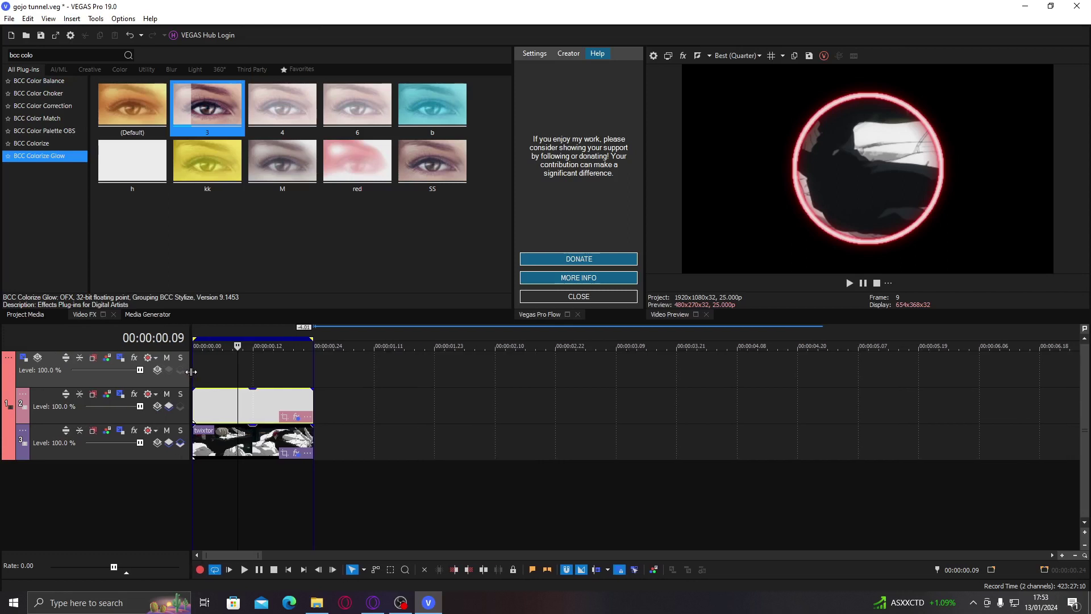
pyautogui.click(37, 357)
pyautogui.click(57, 372)
pyautogui.press('Left')
# Step: Duplicate the glowing ring track and select the ring event on the upper copy
pyautogui.rightClick(356, 411)
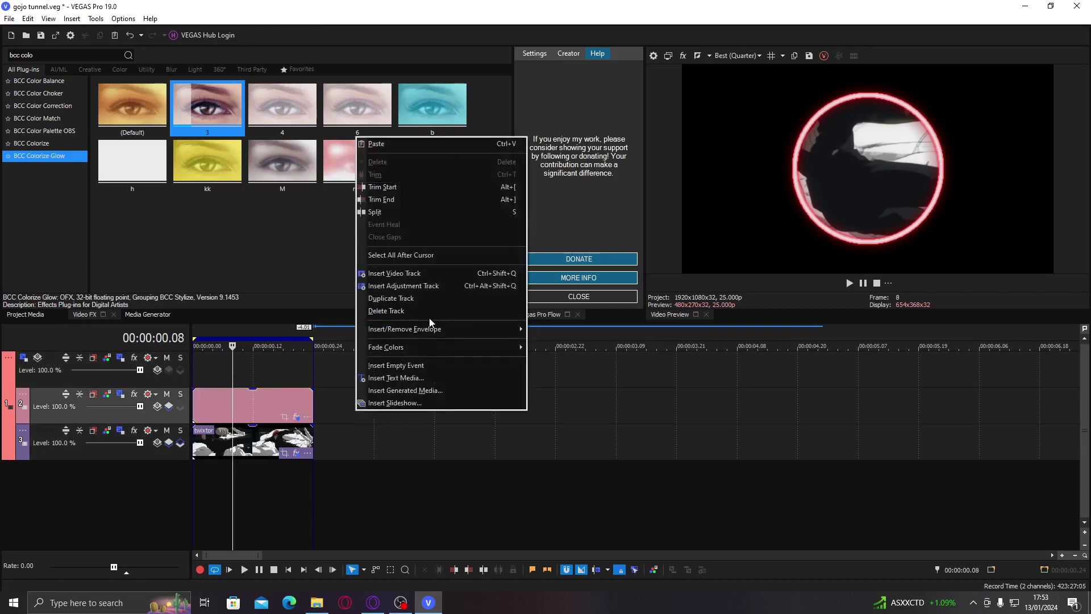
pyautogui.click(428, 298)
pyautogui.click(231, 411)
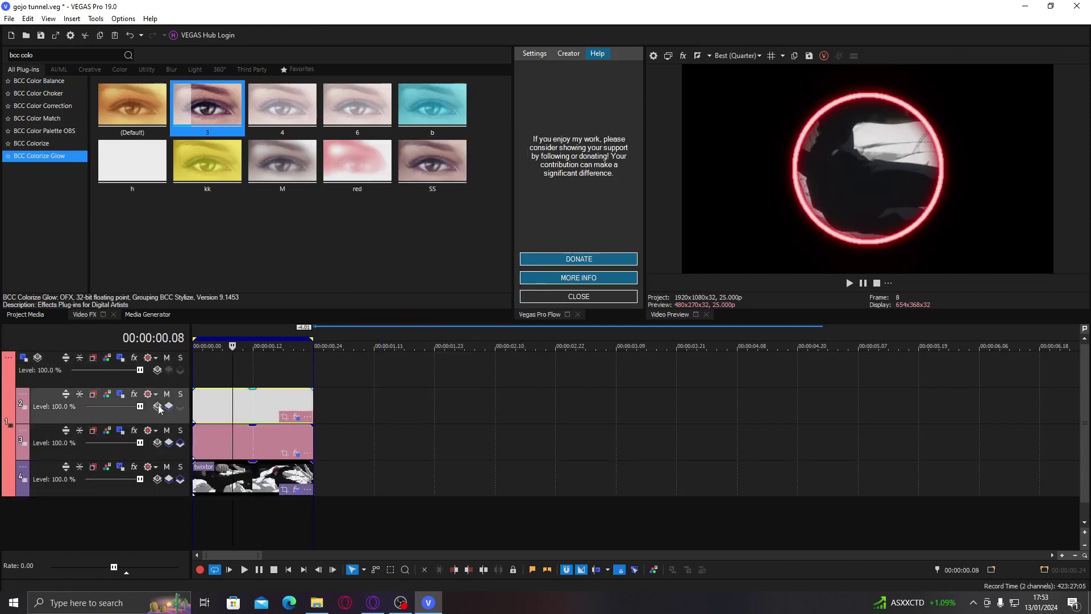
# Step: Use Track Motion on the upper ring track to move it forward in depth to Z -210.51
pyautogui.click(120, 395)
pyautogui.click(95, 534)
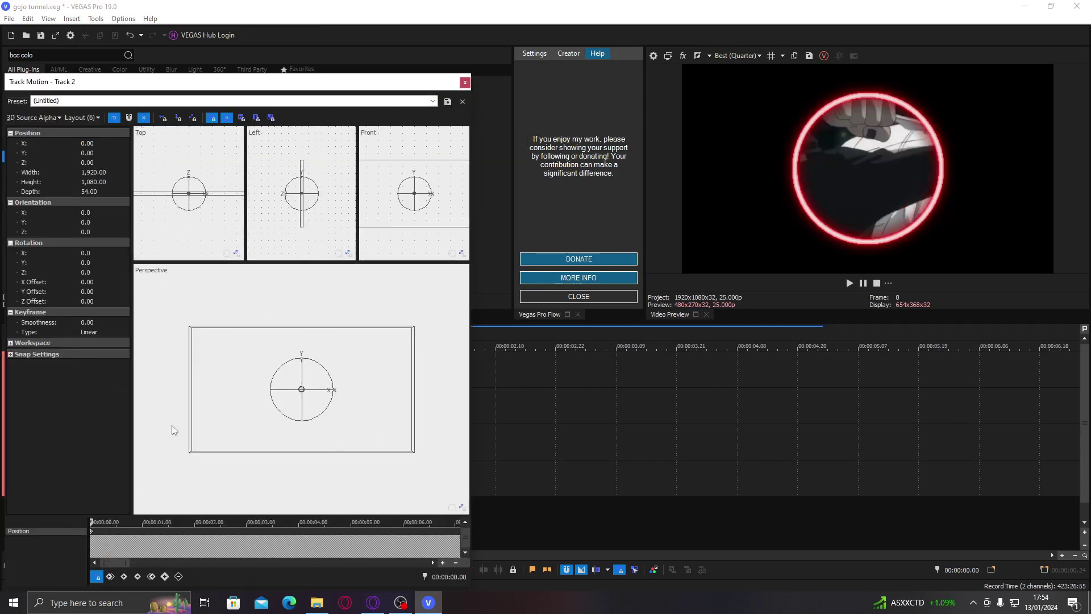
pyautogui.click(312, 173)
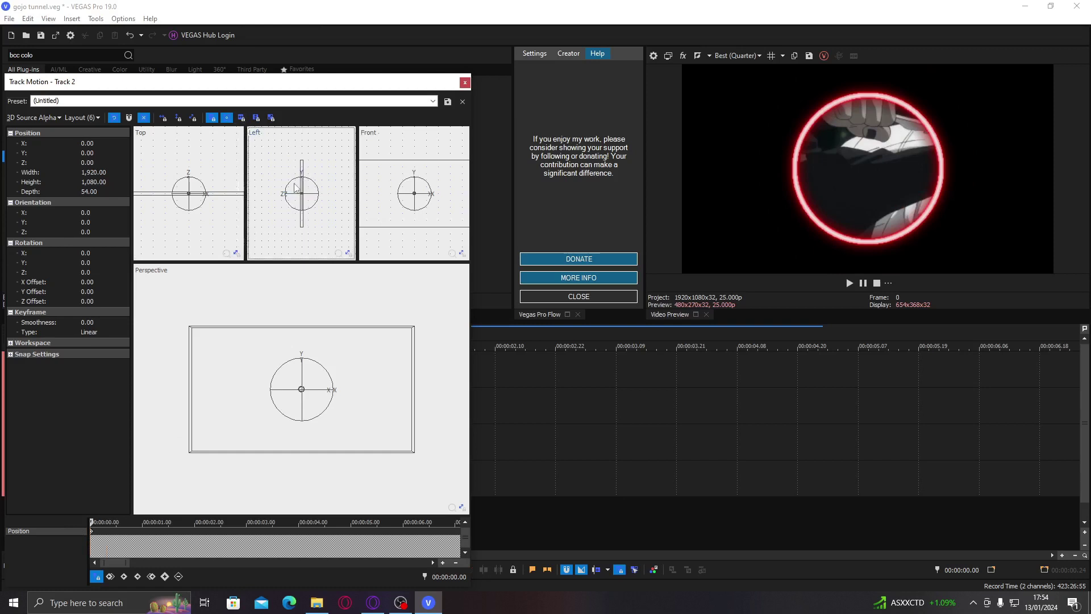
pyautogui.press('Left')
pyautogui.press('Left')
pyautogui.press('Left')
pyautogui.scroll(6, 295, 187)
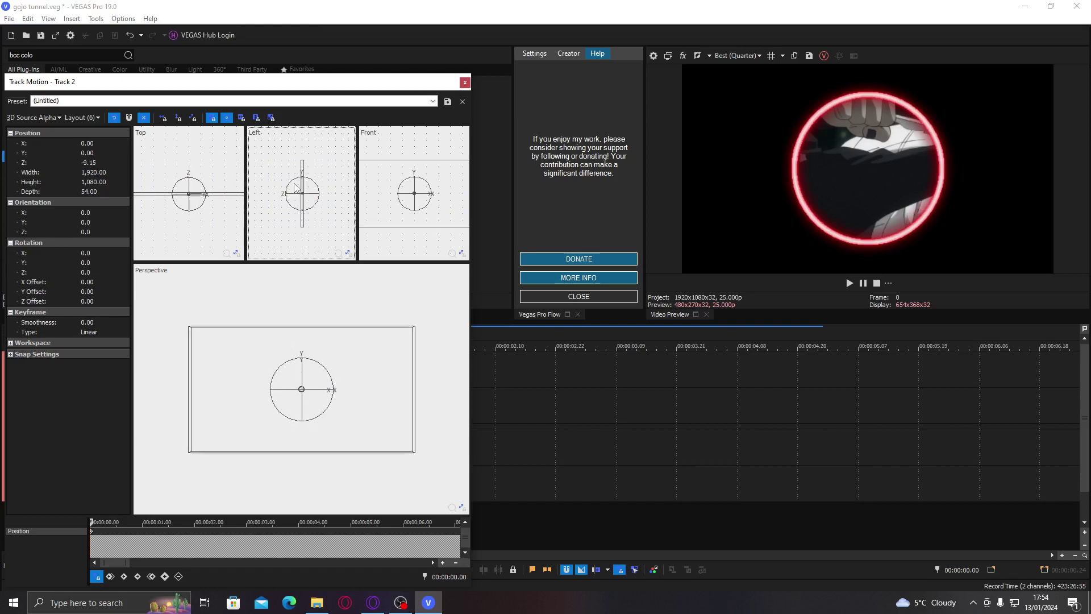
pyautogui.scroll(12, 294, 185)
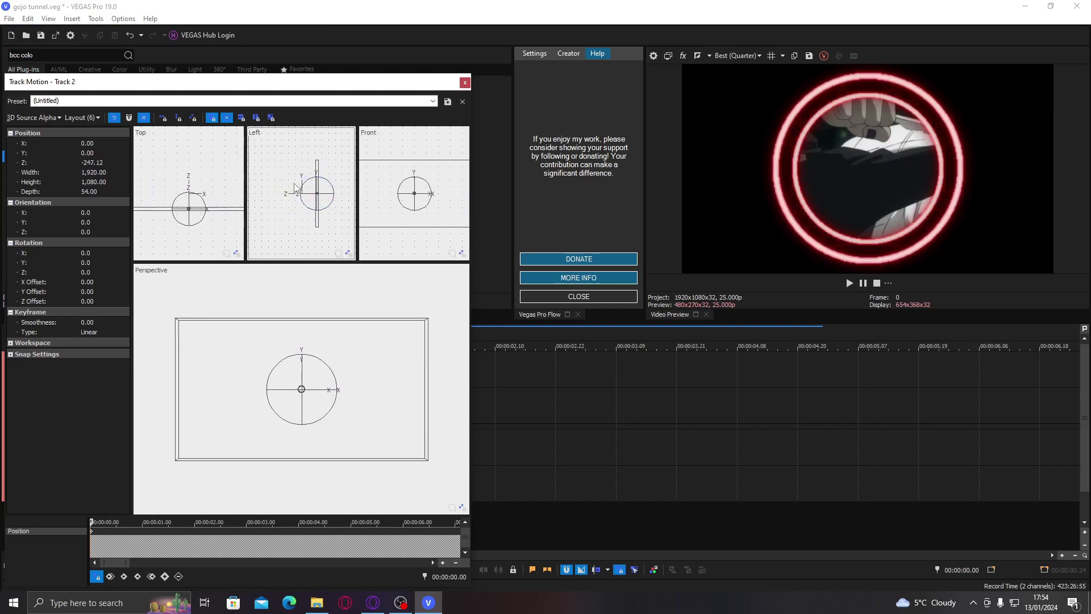
pyautogui.scroll(-5, 295, 187)
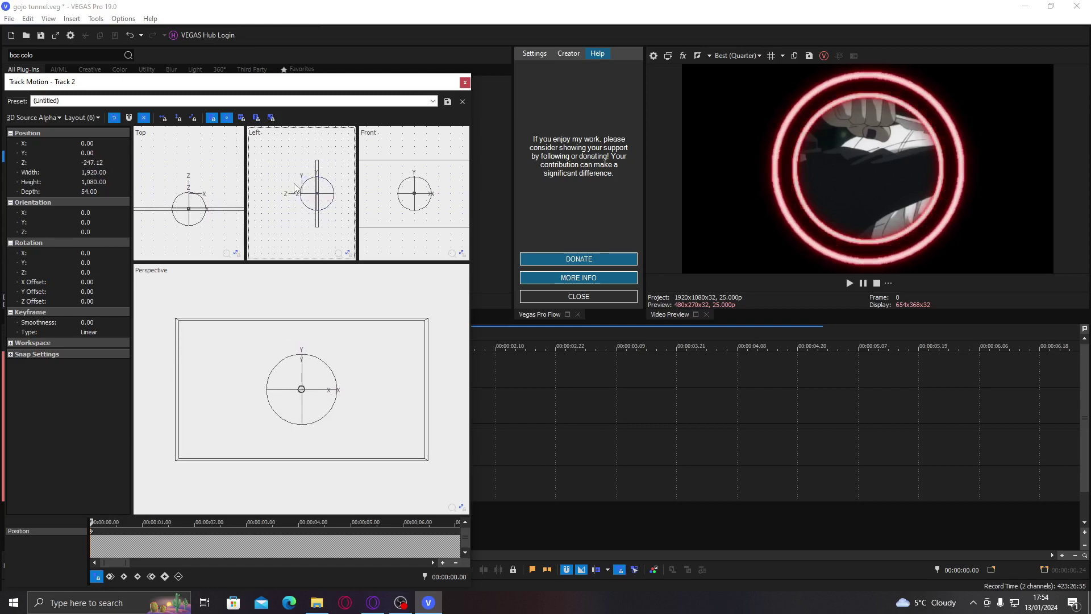
pyautogui.scroll(1, 295, 188)
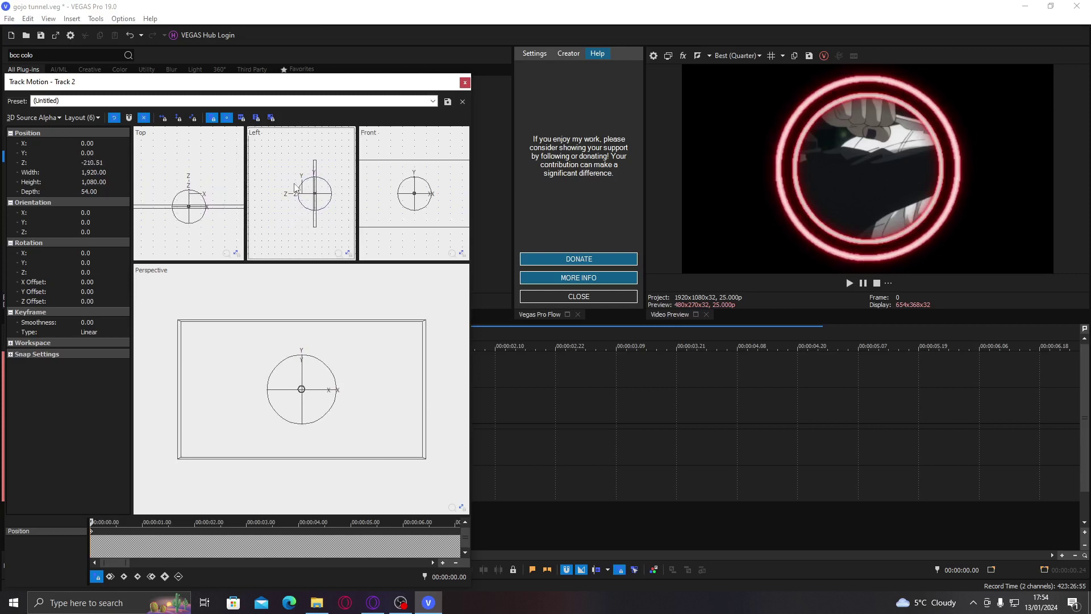
pyautogui.click(465, 82)
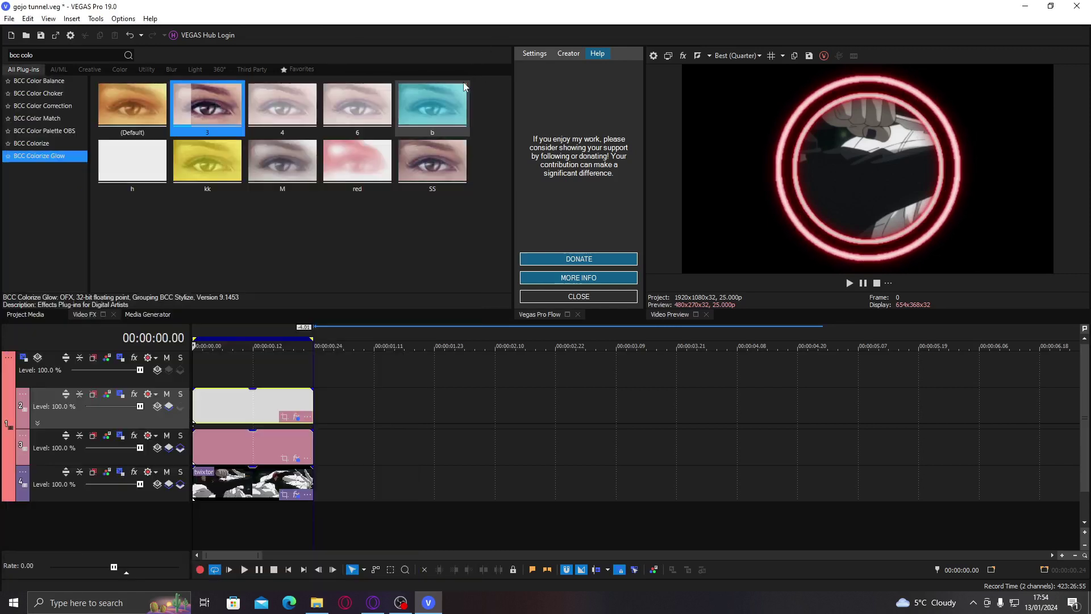
# Step: Use Parent Motion on the parent track to scale the clip and both rings down together around the frame's centre
pyautogui.click(47, 359)
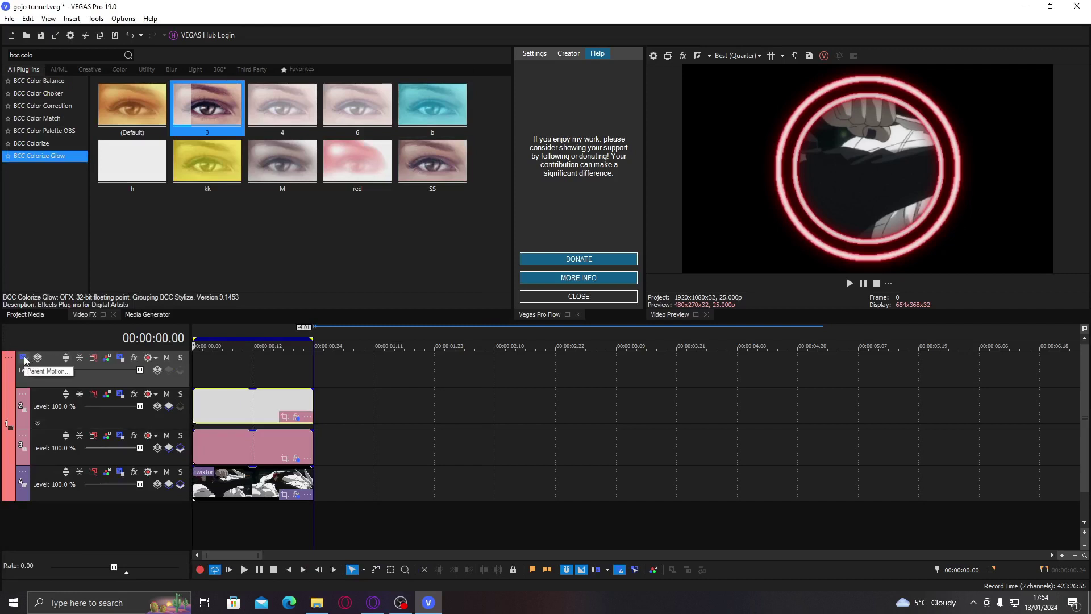
pyautogui.click(24, 358)
pyautogui.moveTo(382, 467); pyautogui.dragTo(349, 435)
pyautogui.click(465, 83)
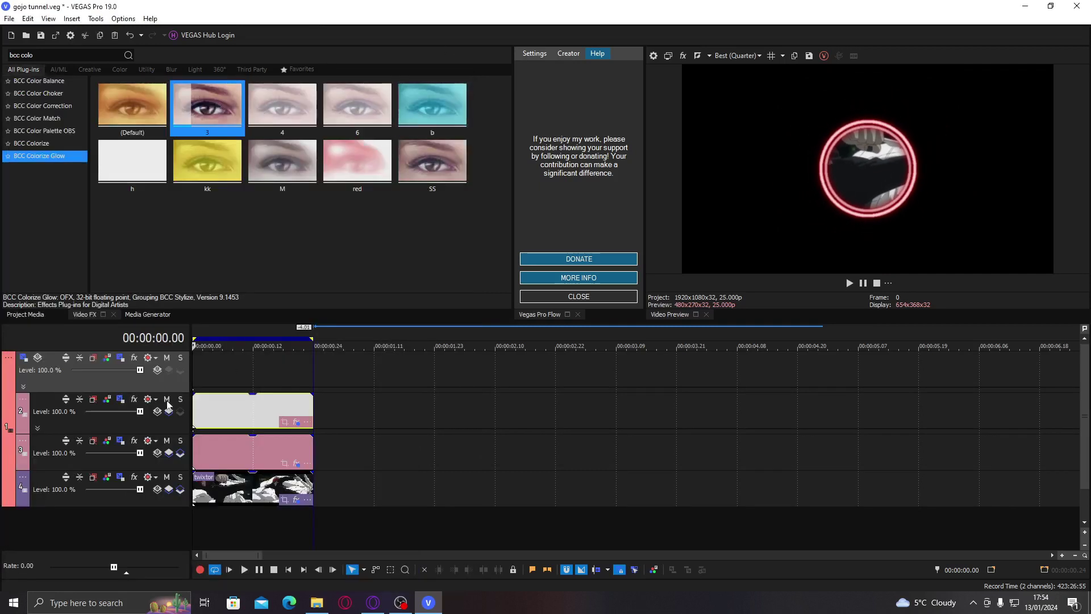
# Step: In the upper ring's Track Motion, enlarge it to about 2,089.58 by 1,175.39 and move it to Z -256.27
pyautogui.click(66, 399)
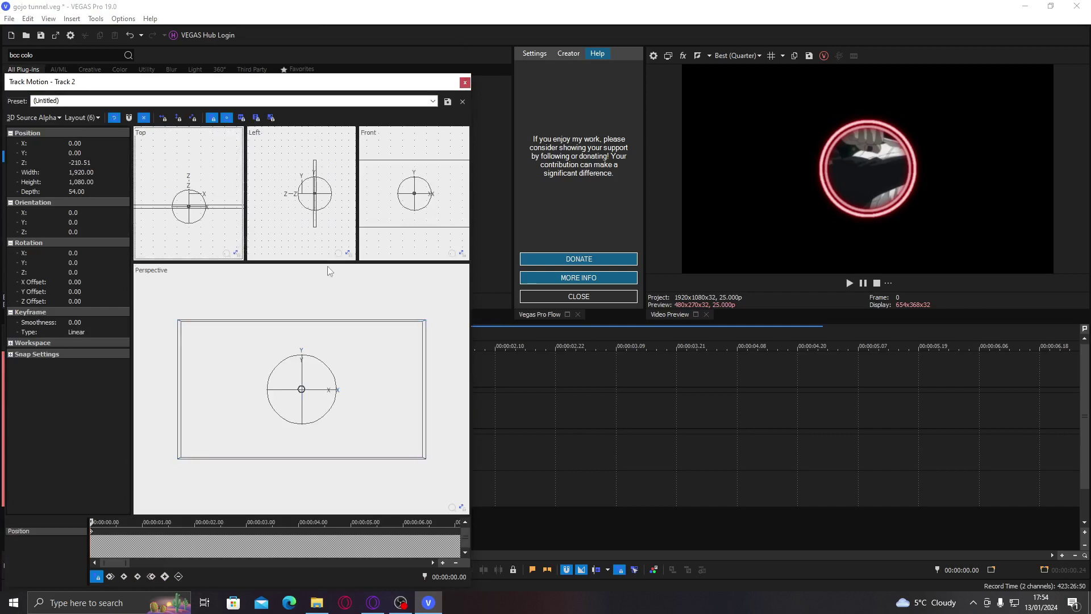
pyautogui.press('Right')
pyautogui.press('Right')
pyautogui.press('Right')
pyautogui.press('Right')
pyautogui.press('Right')
pyautogui.press('Right')
pyautogui.press('Right')
pyautogui.press('Right')
pyautogui.press('Right')
pyautogui.press('Right')
pyautogui.press('Right')
pyautogui.press('Right')
pyautogui.press('Right')
pyautogui.press('Right')
pyautogui.press('Right')
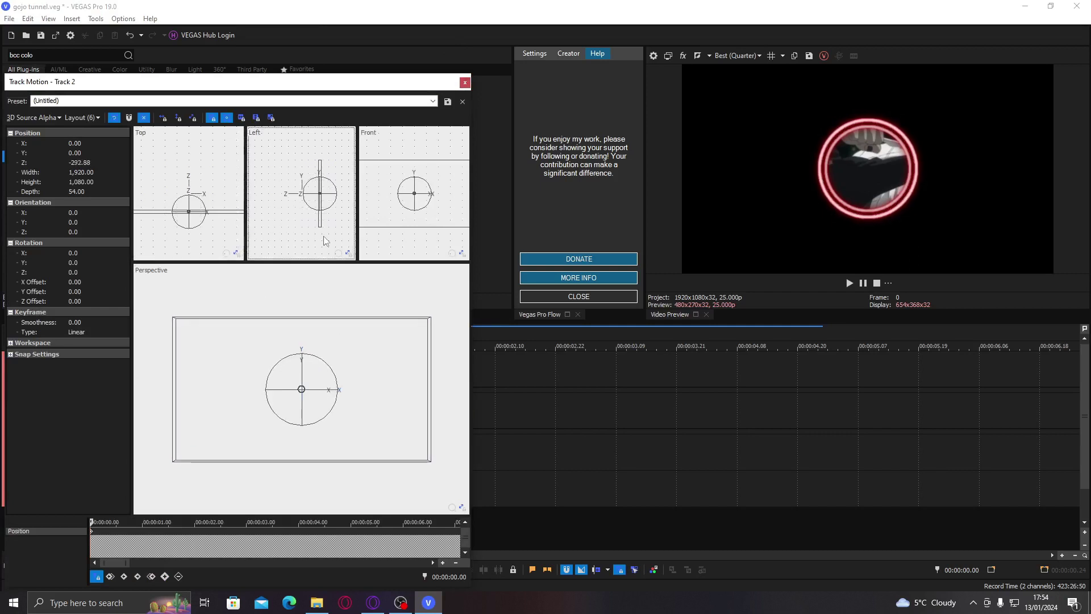
pyautogui.scroll(-1, 326, 241)
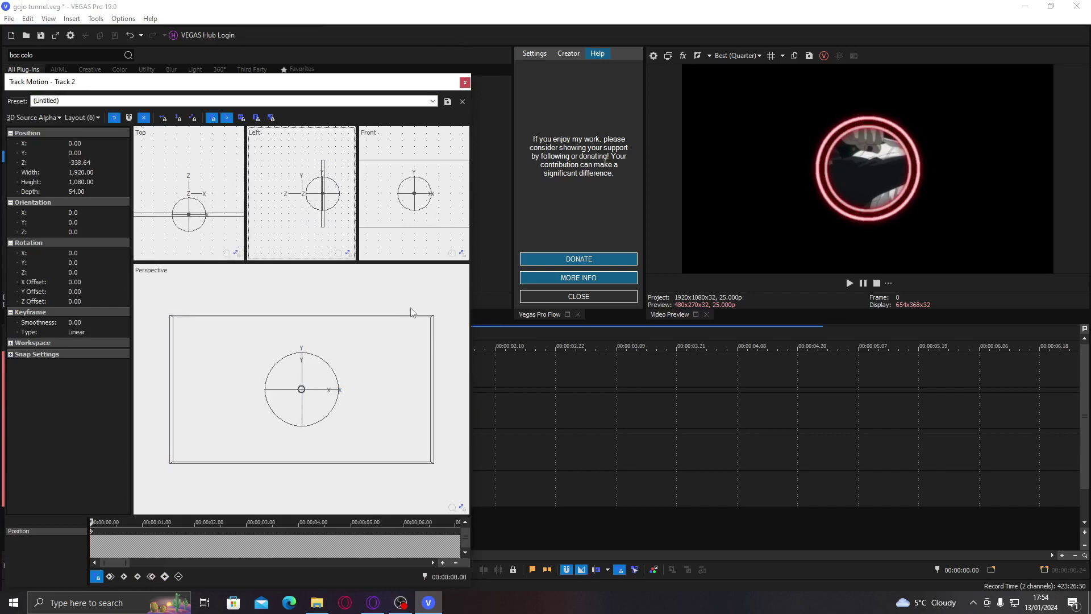
pyautogui.moveTo(433, 312); pyautogui.dragTo(446, 308)
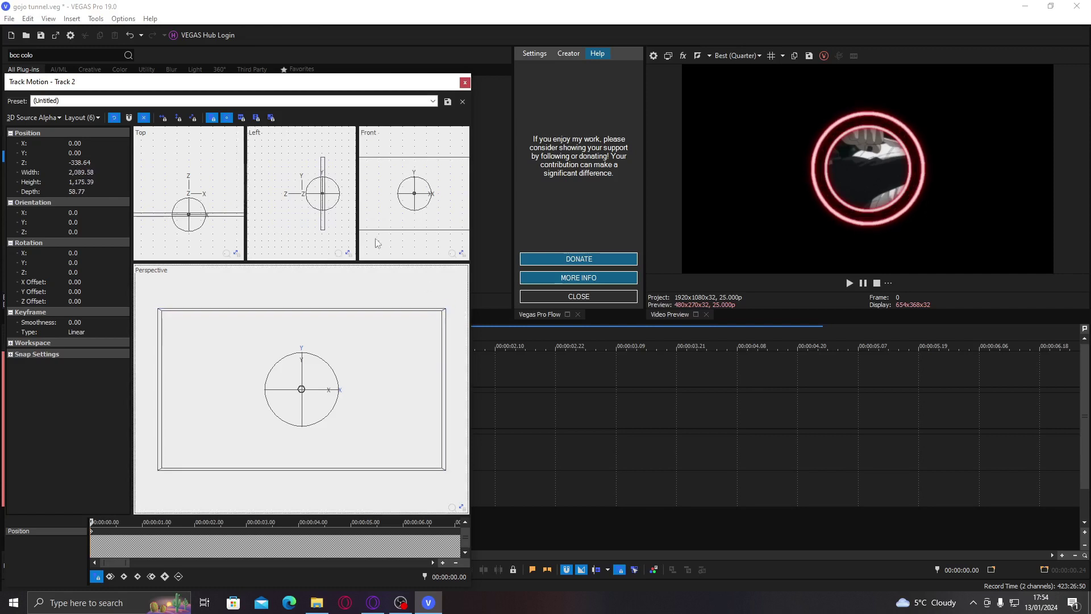
pyautogui.click(333, 217)
pyautogui.scroll(-4, 332, 217)
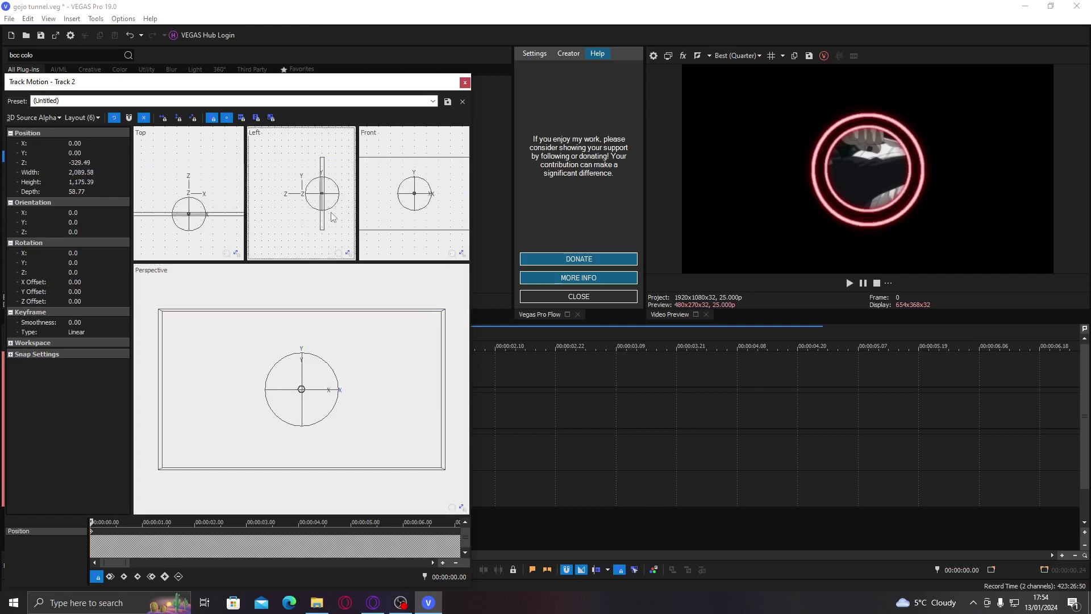
pyautogui.scroll(-5, 332, 216)
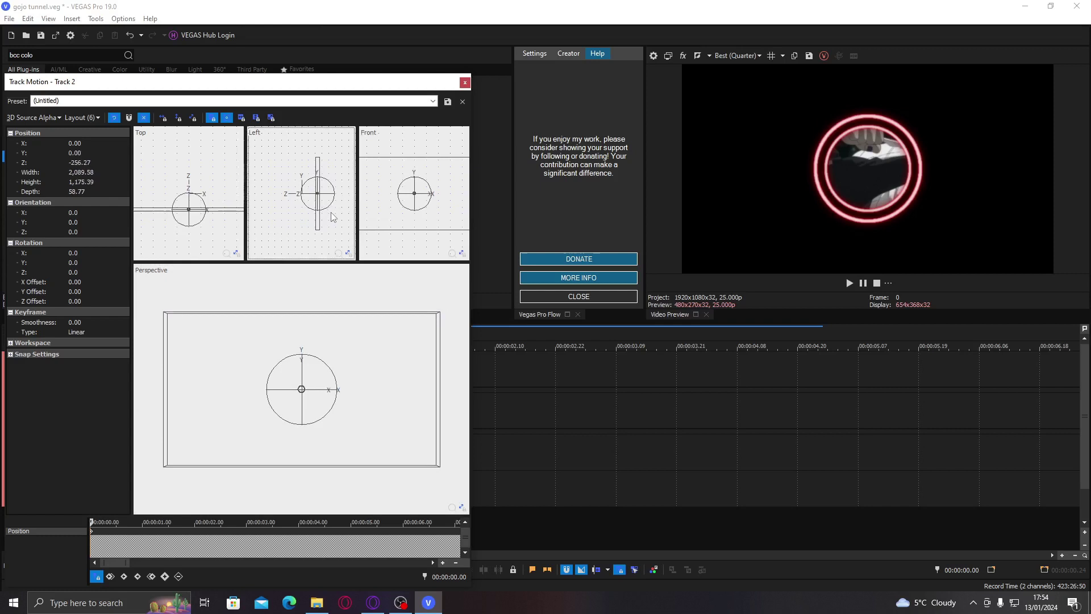
pyautogui.click(465, 82)
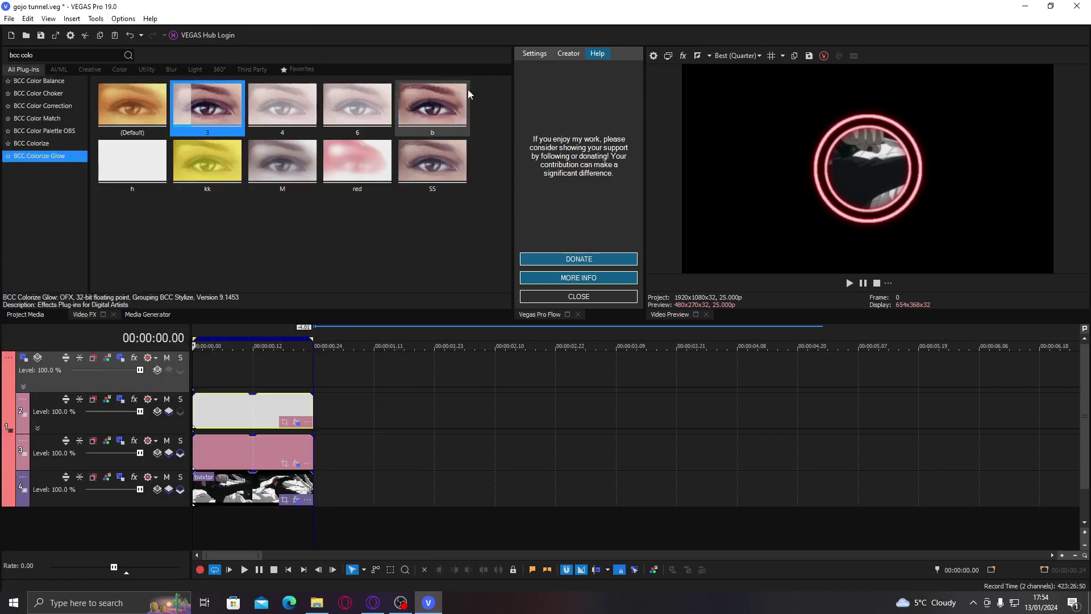
# Step: Duplicate the enlarged outer ring track and select the ring event on the topmost copy
pyautogui.rightClick(365, 416)
pyautogui.click(426, 302)
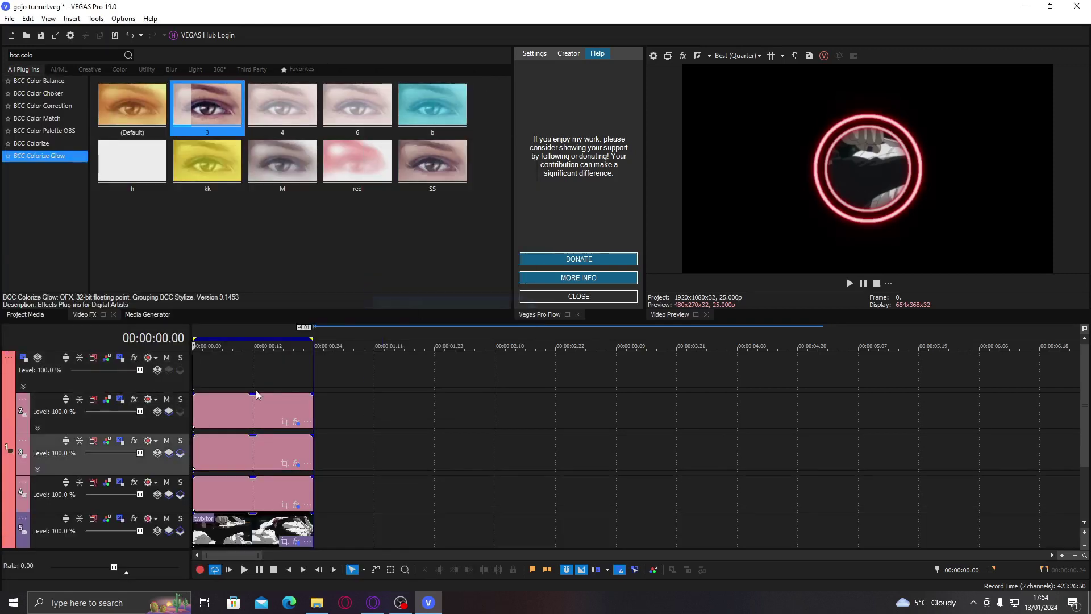
pyautogui.click(196, 411)
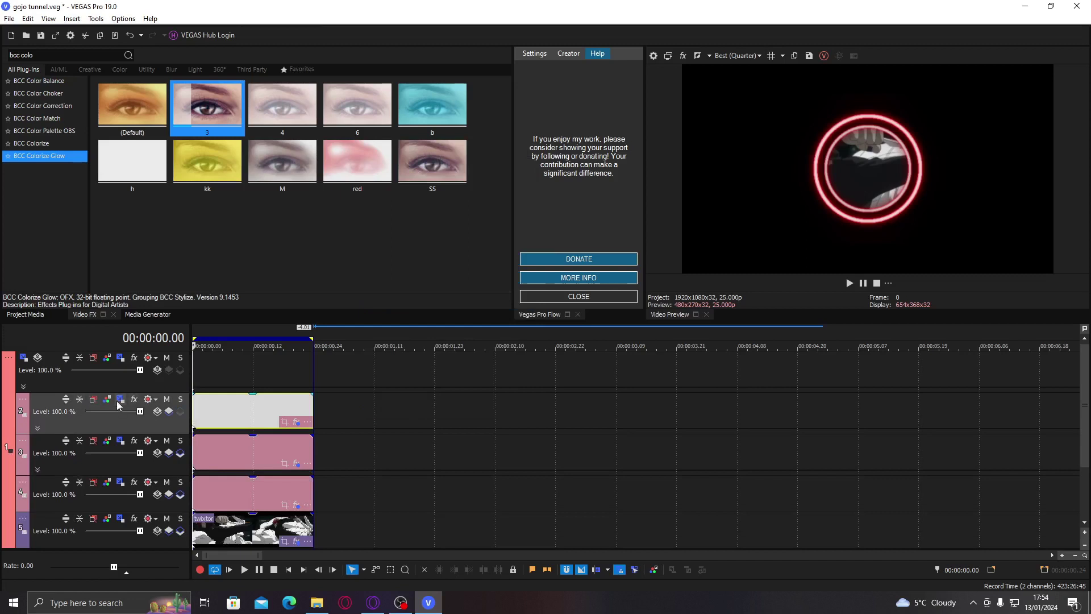
# Step: In the topmost ring's Track Motion, move it forward in depth to Z -640.68 at Y 0.00 and shift it to X -3.54
pyautogui.click(118, 400)
pyautogui.moveTo(318, 224); pyautogui.dragTo(337, 226)
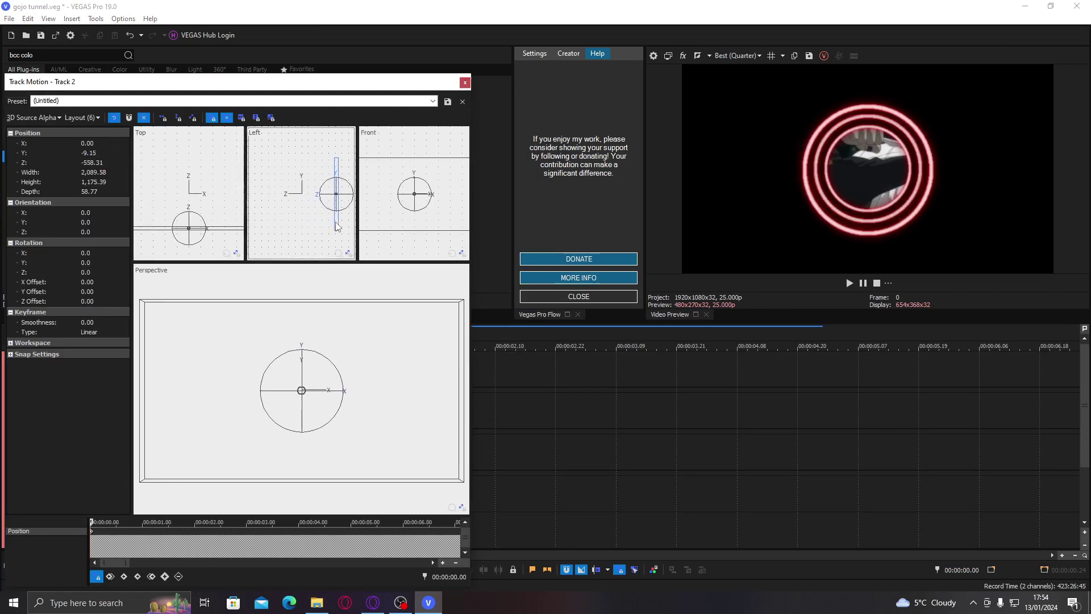
pyautogui.moveTo(337, 227); pyautogui.dragTo(337, 227)
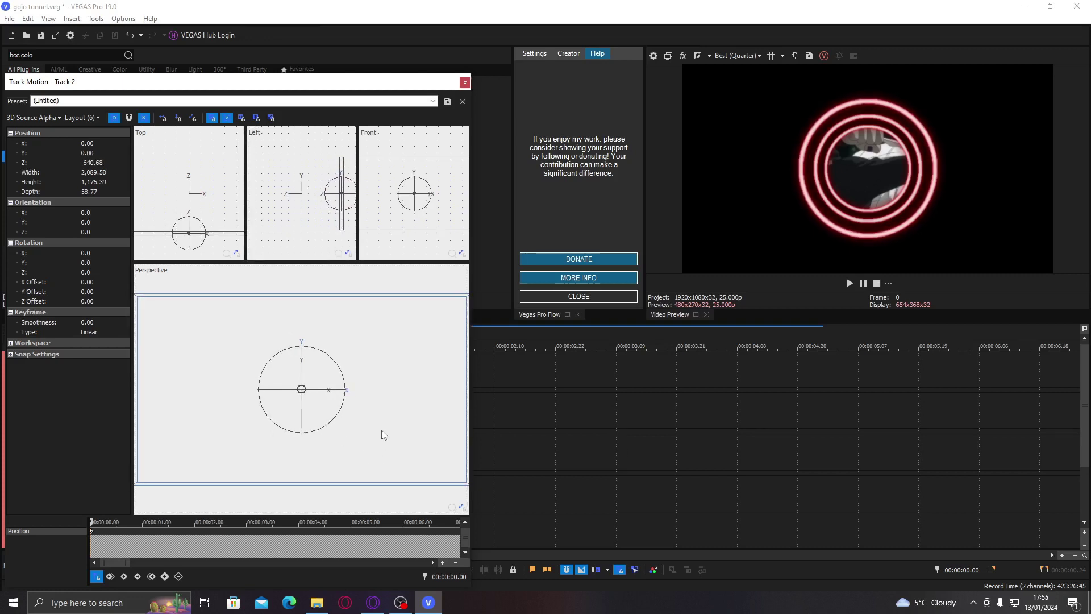
pyautogui.press('Right')
pyautogui.press('Left')
pyautogui.press('Left')
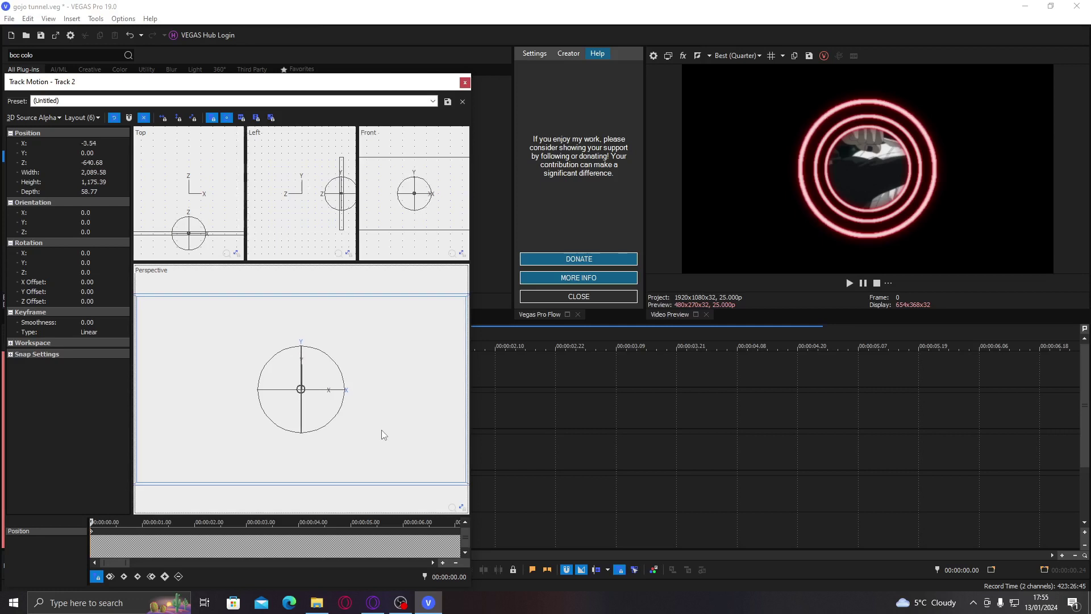
# Step: Enlarge the topmost ring to about 2,161.50 by 1,215.85 in its Track Motion
pyautogui.scroll(-3, 390, 384)
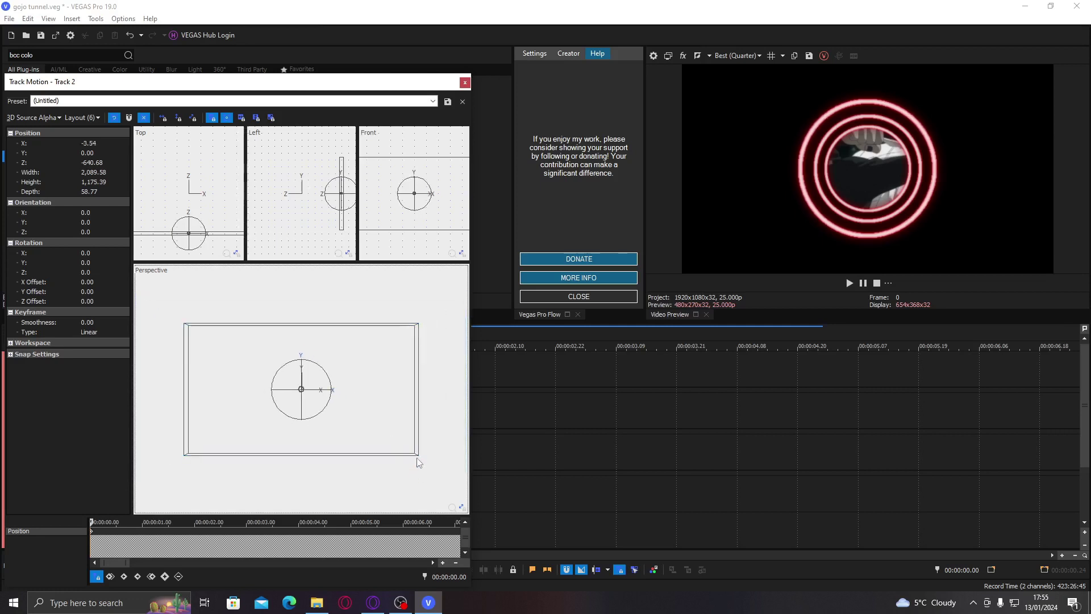
pyautogui.moveTo(419, 455); pyautogui.dragTo(423, 458)
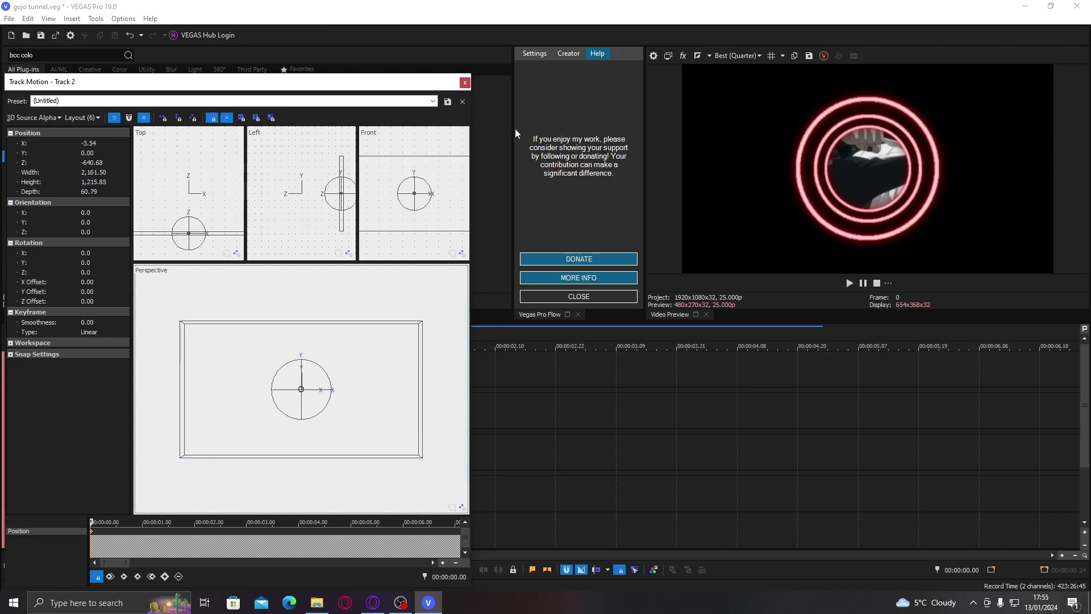
pyautogui.click(464, 83)
# Step: Duplicate the outermost ring track and enlarge the topmost copy to about 2,742.15 by 1,542.46 with Track Motion
pyautogui.rightClick(329, 410)
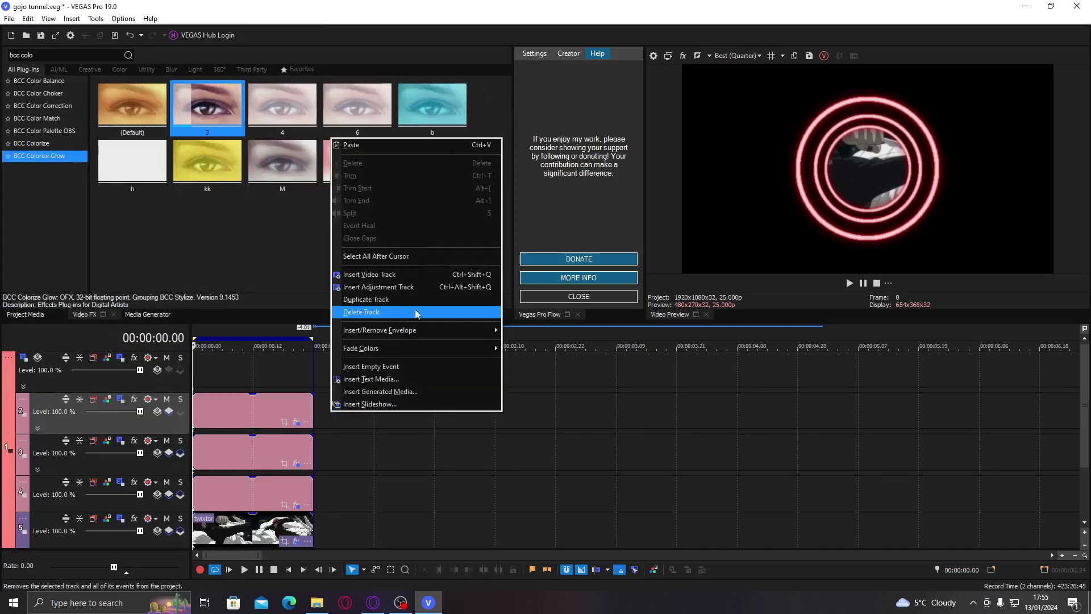
pyautogui.click(417, 304)
pyautogui.click(120, 400)
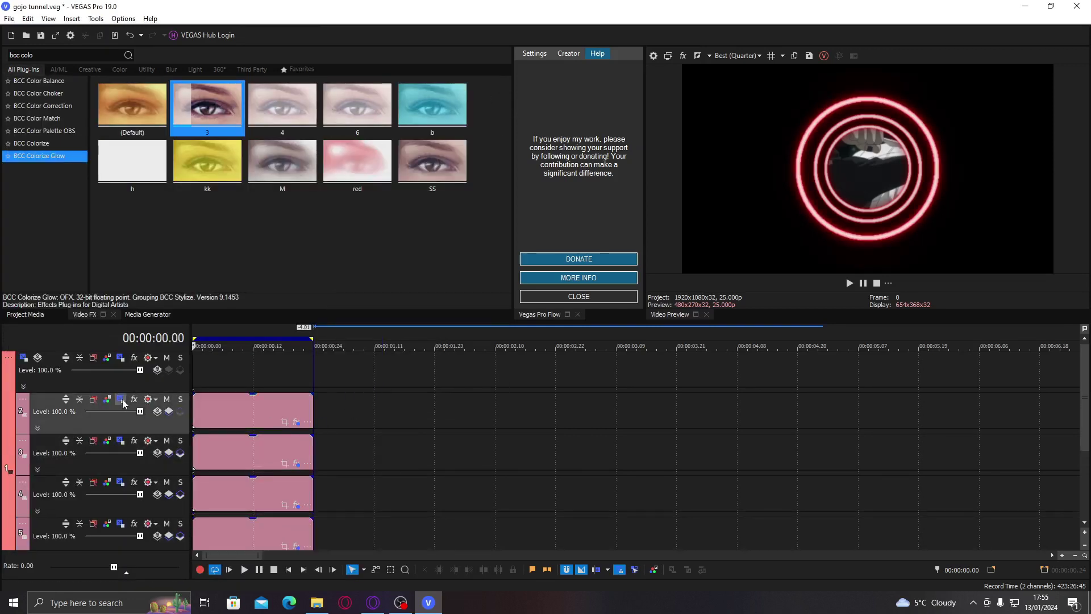
pyautogui.scroll(-3, 372, 437)
pyautogui.moveTo(401, 447); pyautogui.dragTo(429, 458)
# Step: Move the enlarged outer ring forward in depth to Z -814.58 and place it at Y 9.15
pyautogui.moveTo(341, 231); pyautogui.dragTo(354, 233)
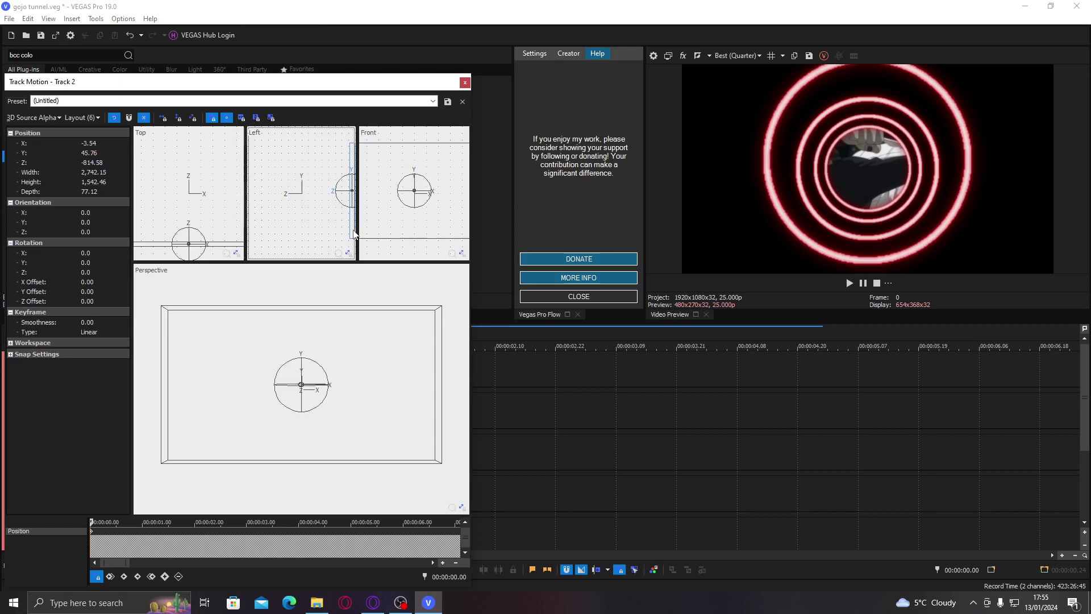
pyautogui.press('Down')
pyautogui.press('Down')
pyautogui.press('Down')
pyautogui.press('Down')
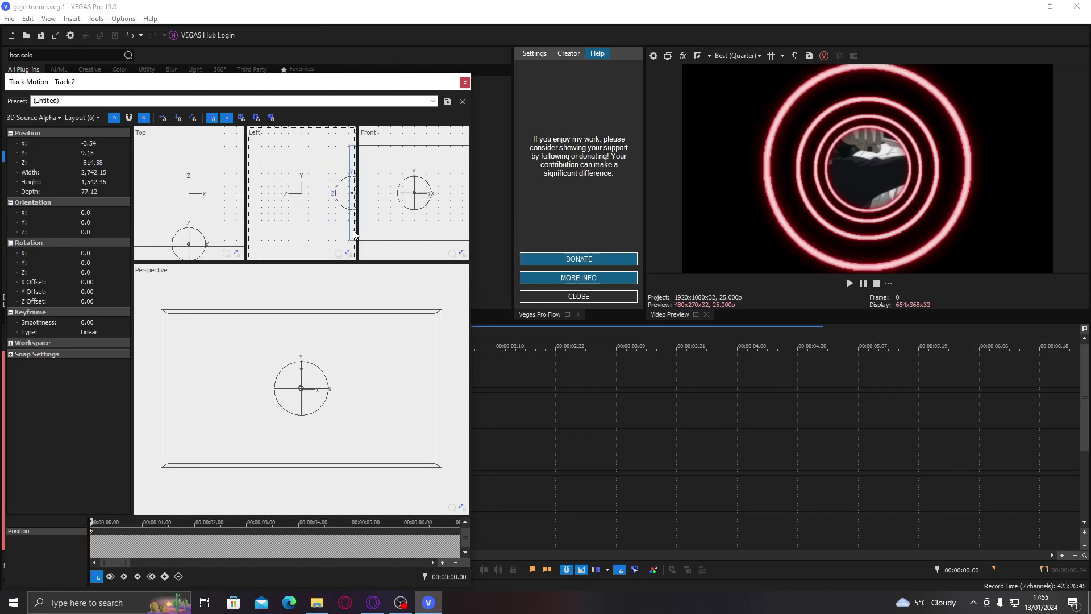
pyautogui.click(464, 83)
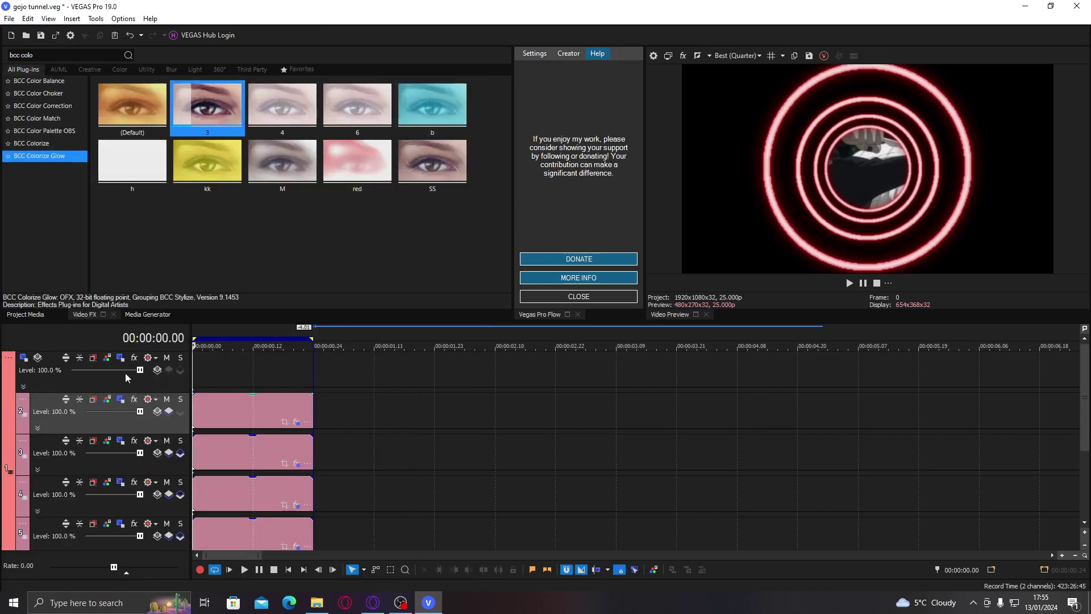
# Step: Use Parent Motion on the parent track to scale the clip and all the rings down together around the frame's centre
pyautogui.click(26, 357)
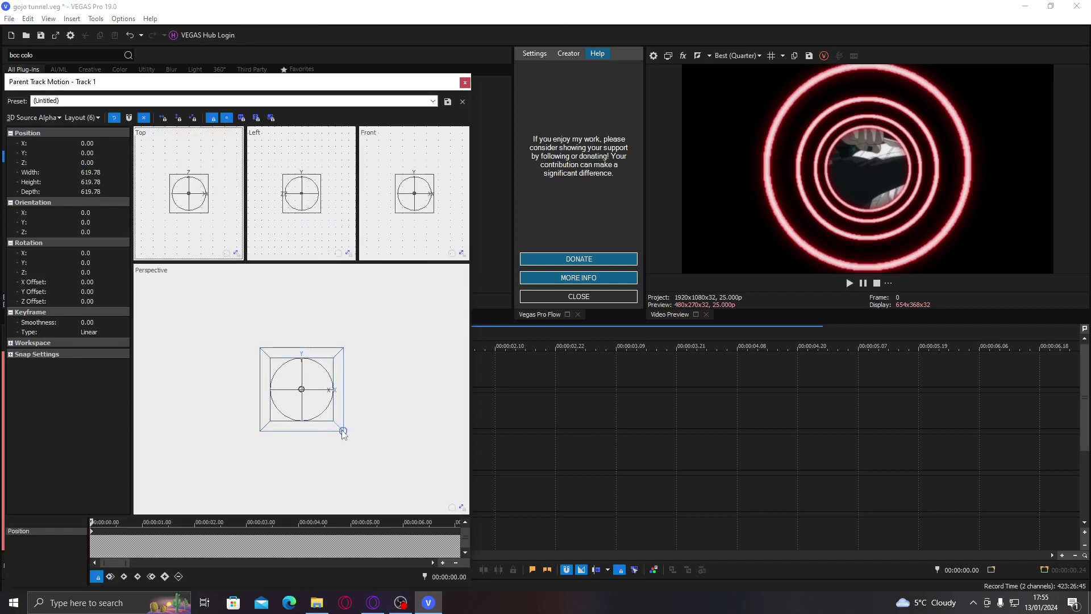
pyautogui.click(465, 83)
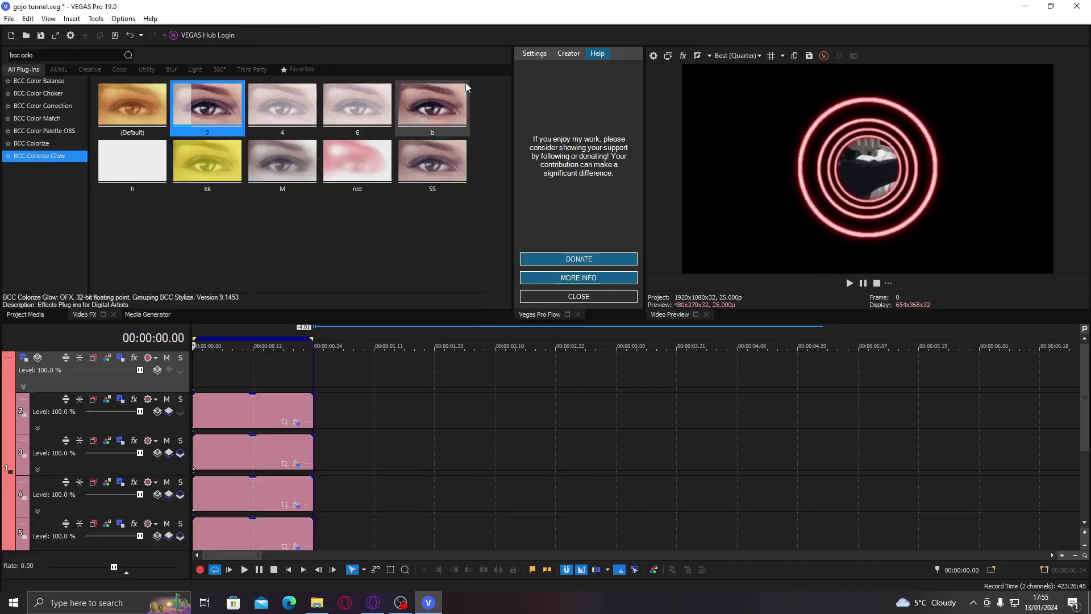
# Step: Duplicate the outer ring track, and in the top copy's Track Motion move it to Z -1,162.37 and enlarge it to about 2,984.31 by 1,678.67
pyautogui.rightClick(325, 411)
pyautogui.click(370, 290)
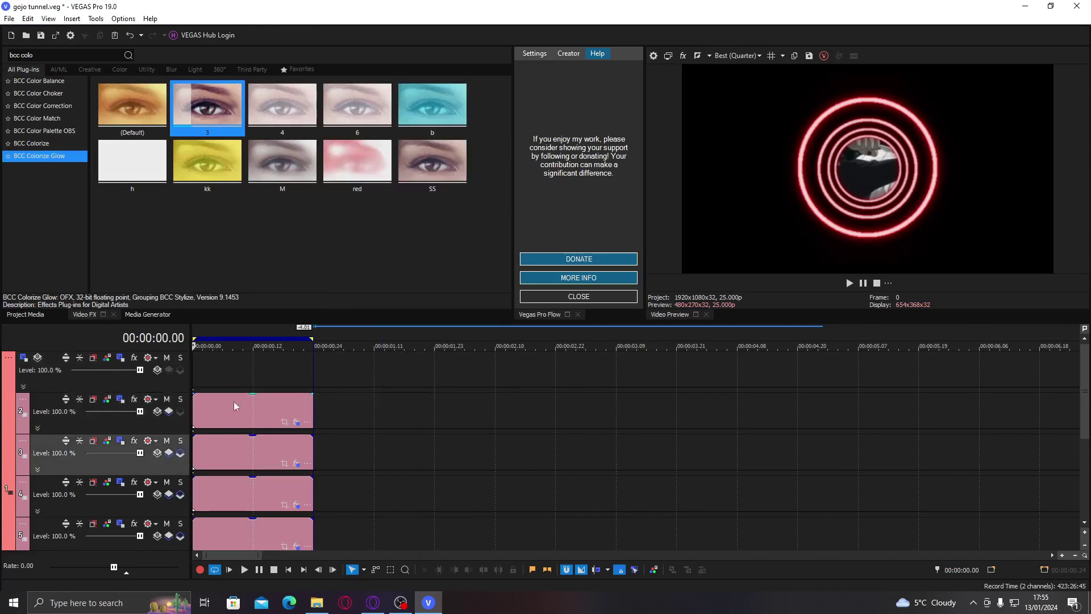
pyautogui.click(194, 416)
pyautogui.rightClick(347, 397)
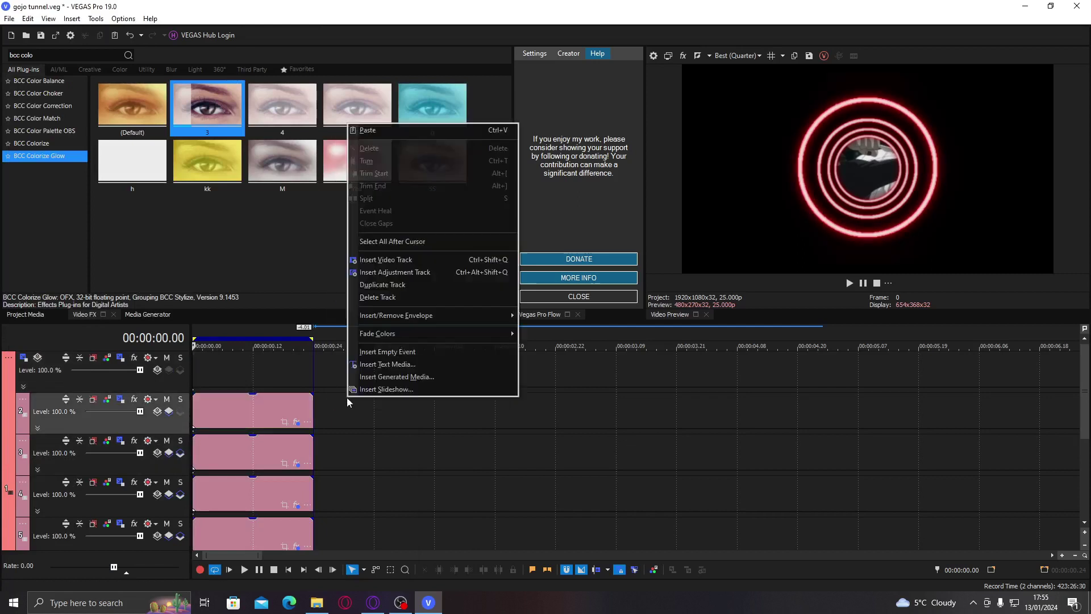
pyautogui.click(107, 400)
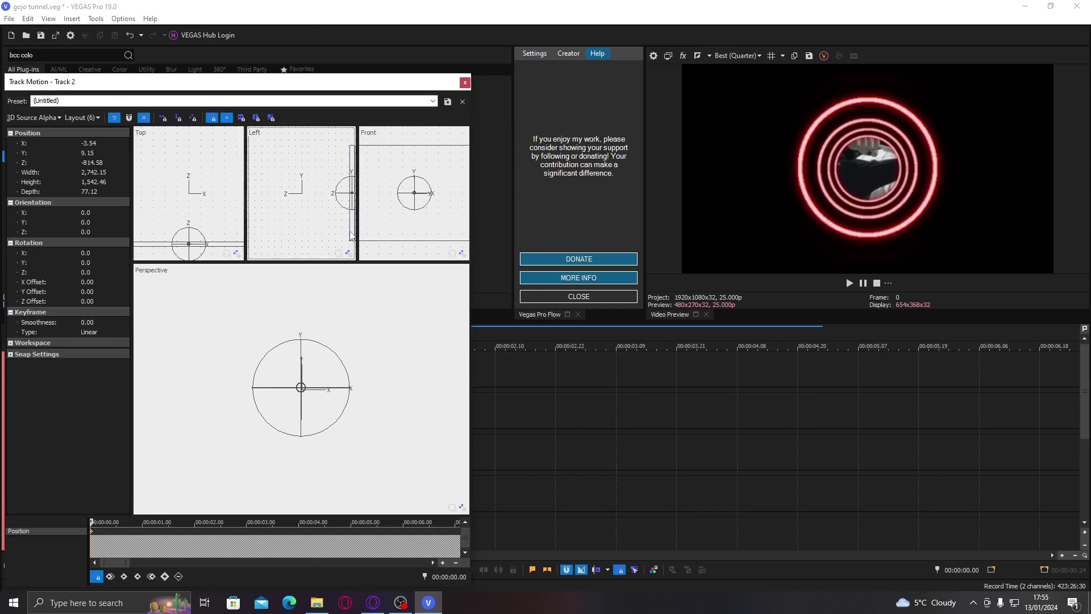
pyautogui.scroll(-8, 351, 234)
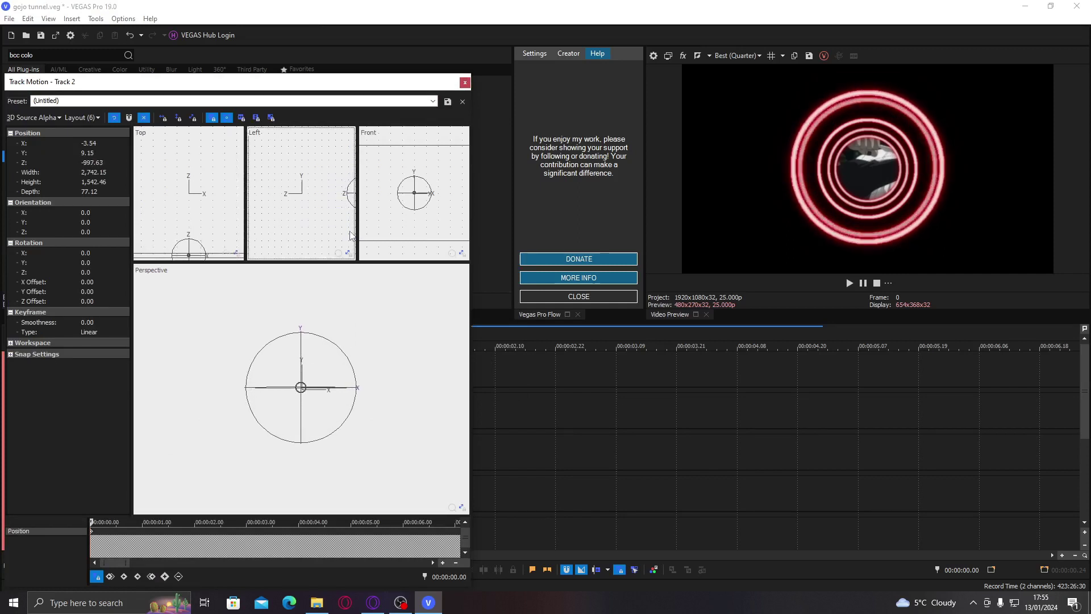
pyautogui.scroll(-7, 351, 234)
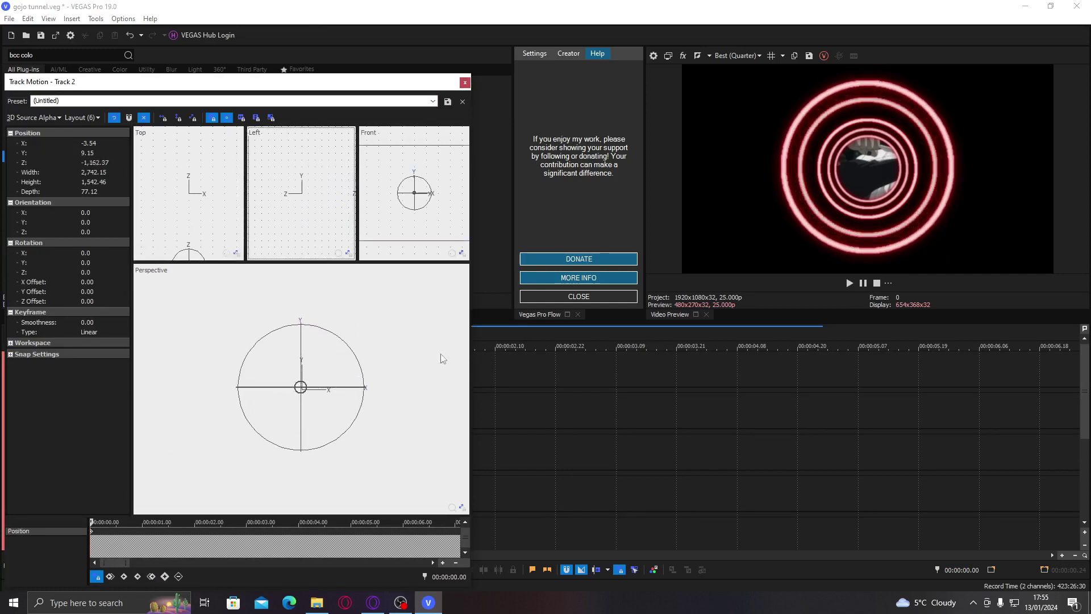
pyautogui.moveTo(348, 413); pyautogui.dragTo(351, 417)
pyautogui.click(465, 82)
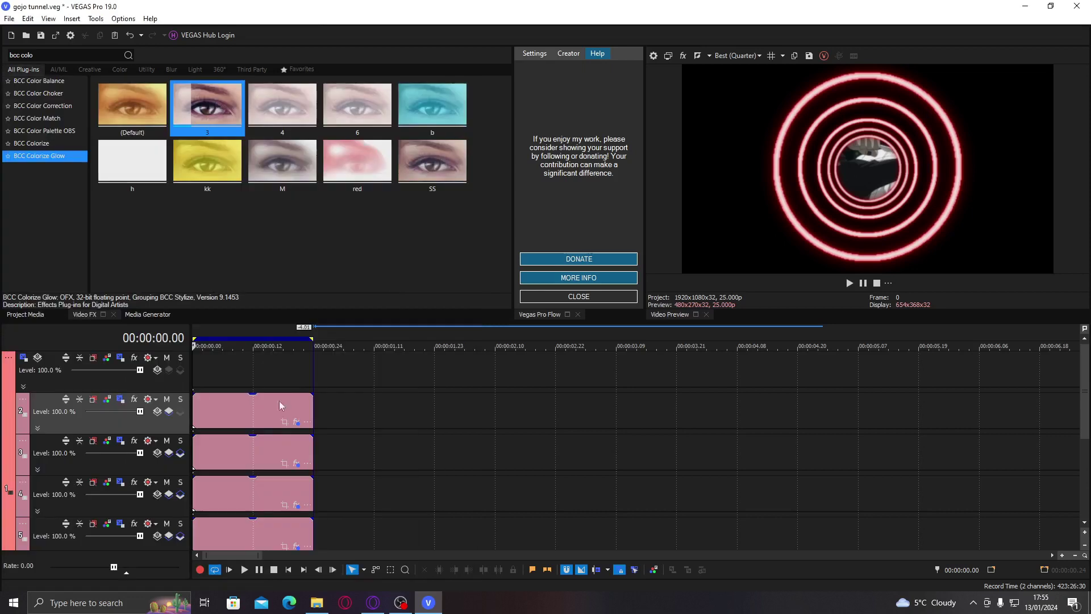
# Step: Duplicate the outermost ring track again and enlarge the topmost copy to about 3,686.75 by 2,073.80 with Track Motion
pyautogui.rightClick(333, 413)
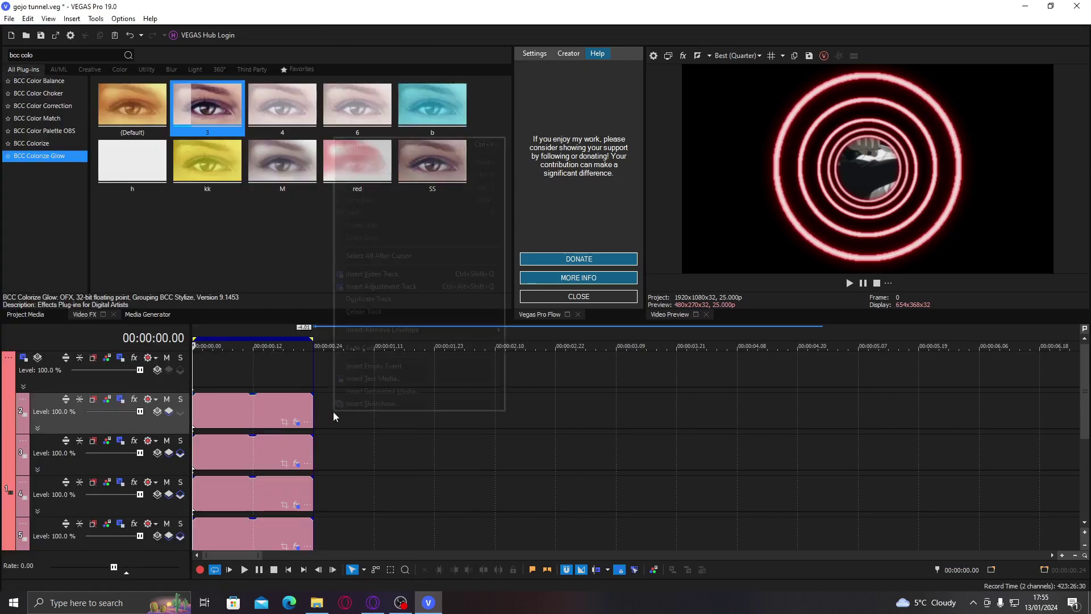
pyautogui.click(119, 400)
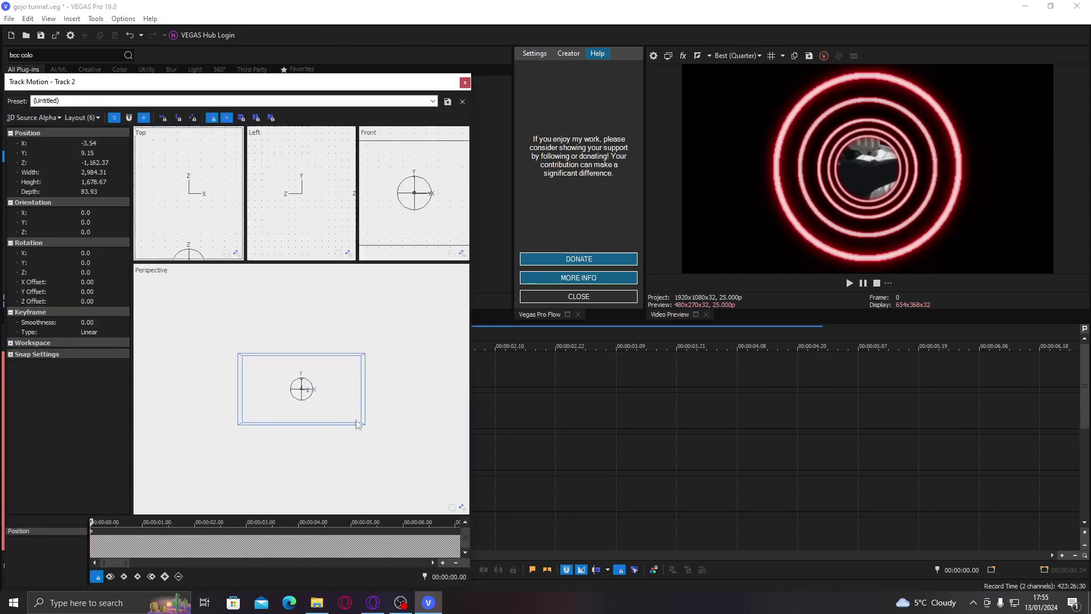
pyautogui.moveTo(365, 427); pyautogui.dragTo(381, 433)
# Step: Move the newest outer ring forward in depth to Z -1,345.42 at Y 18.31
pyautogui.moveTo(332, 194); pyautogui.dragTo(332, 194)
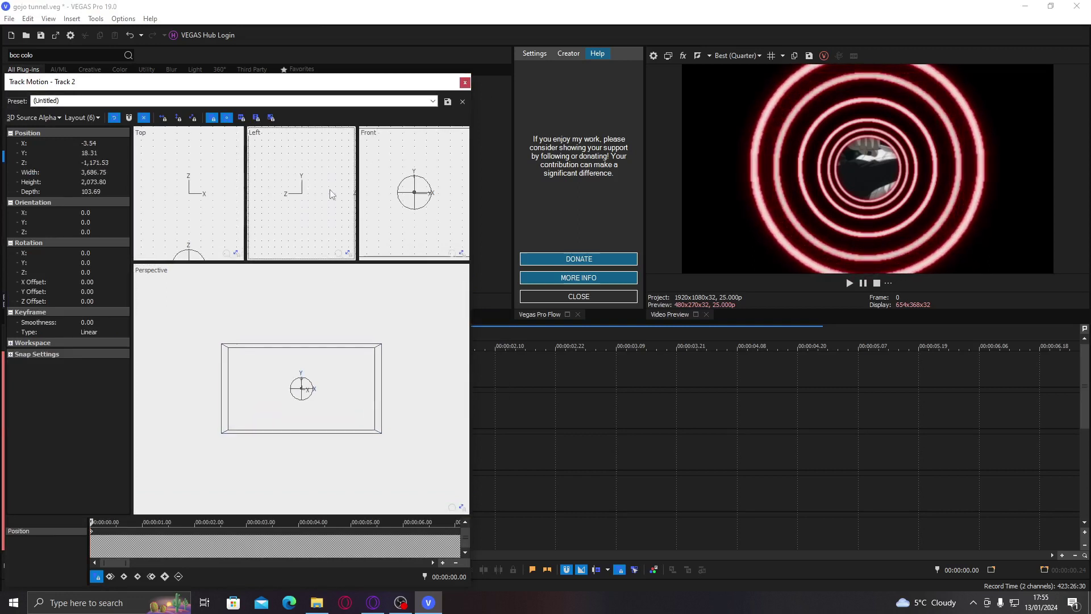
pyautogui.press('Right')
pyautogui.press('Right')
pyautogui.press('Right')
pyautogui.press('Right')
pyautogui.press('Right')
pyautogui.press('Right')
pyautogui.press('Right')
pyautogui.press('Right')
pyautogui.press('Right')
pyautogui.press('Right')
pyautogui.press('Right')
pyautogui.press('Right')
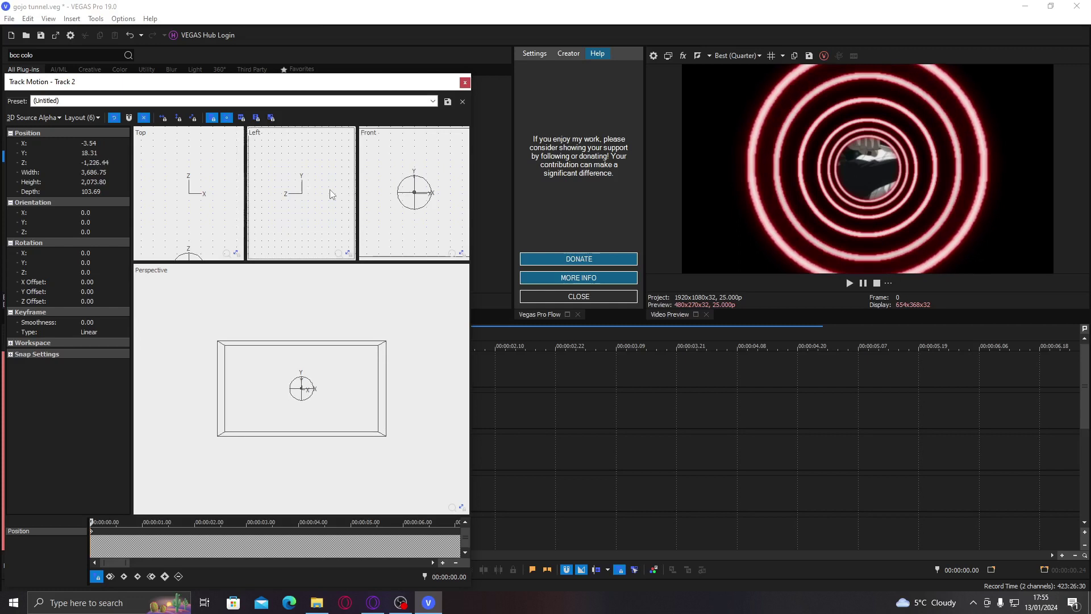
pyautogui.scroll(-3, 330, 191)
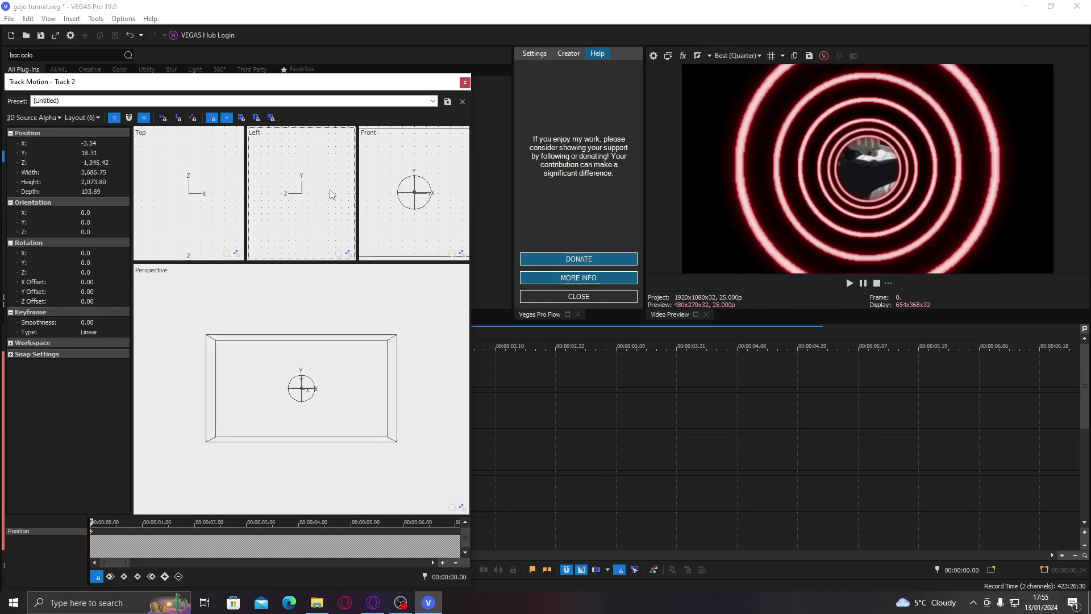
pyautogui.click(465, 82)
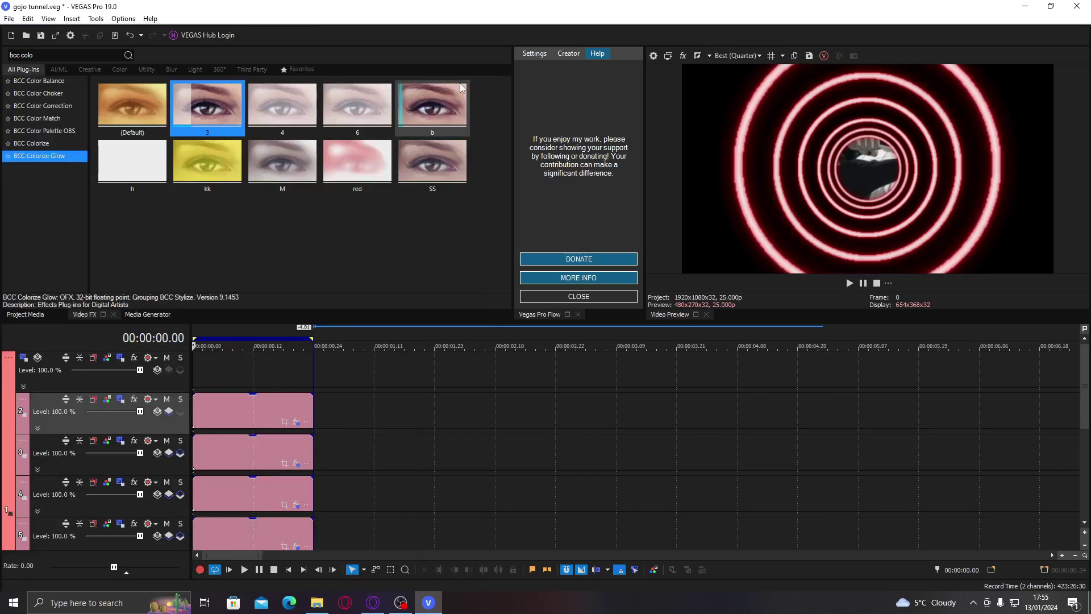
# Step: Check the ring tunnel at frames 9 and 11 and save the project
pyautogui.click(213, 414)
pyautogui.click(238, 411)
pyautogui.click(248, 406)
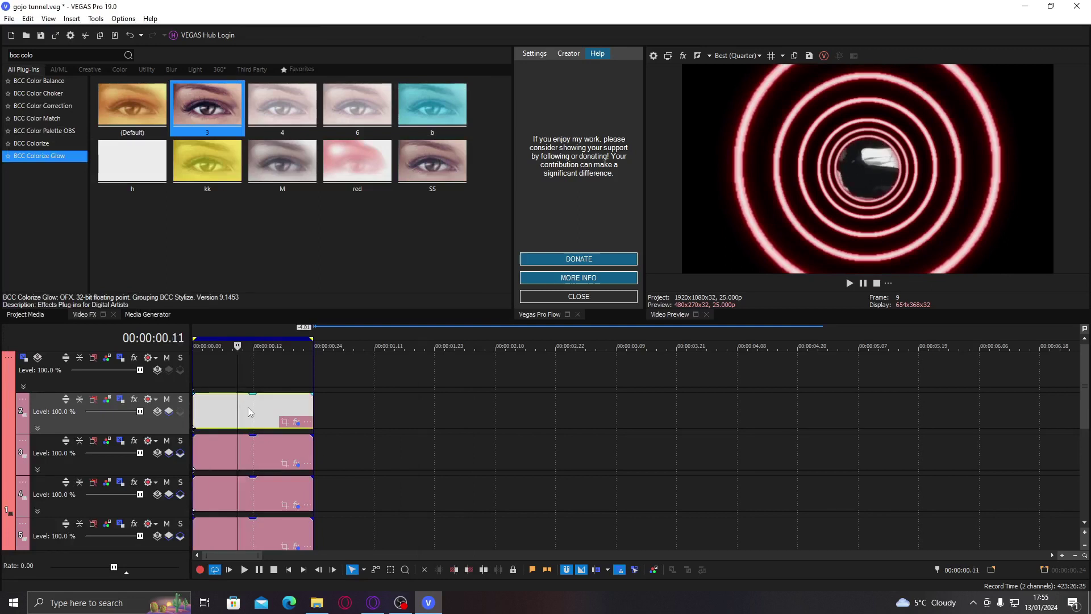
pyautogui.click(40, 36)
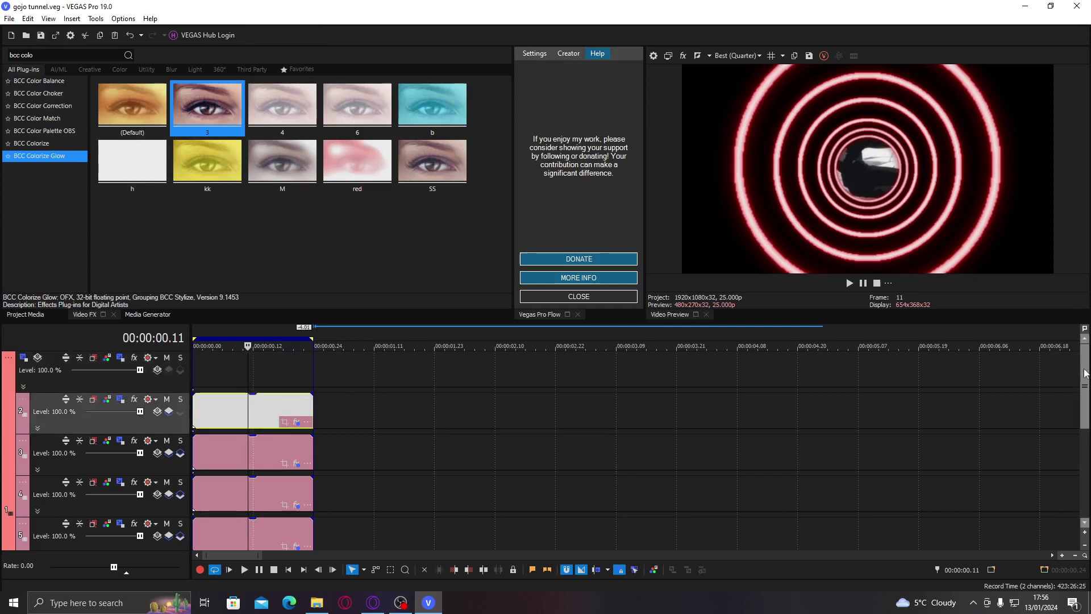
# Step: Insert an empty video track above the ring group and make all tracks down to the twixtor clip its compositing children
pyautogui.click(238, 370)
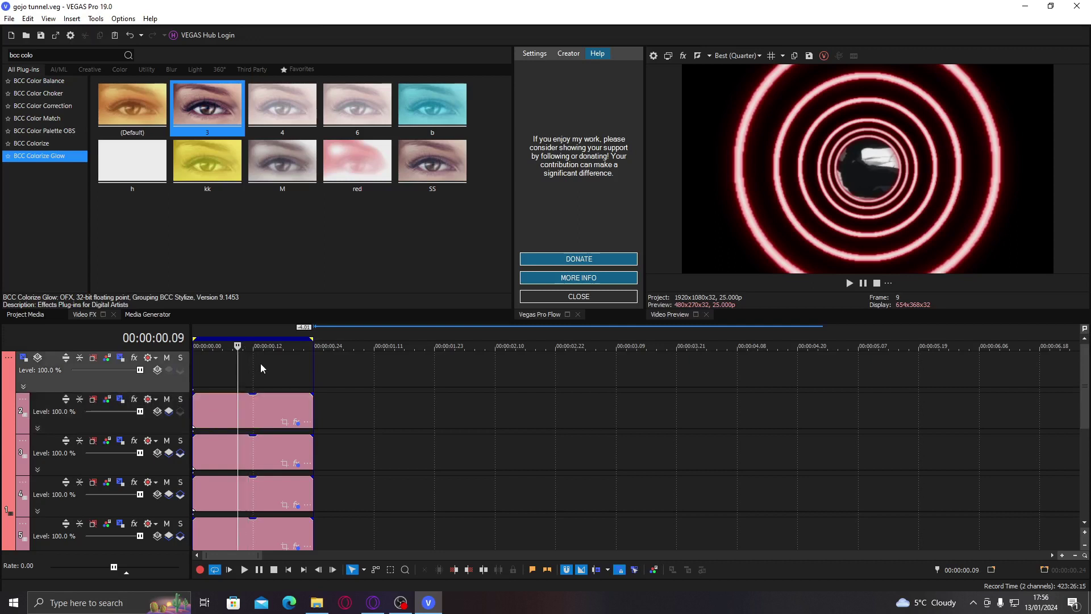
pyautogui.rightClick(260, 363)
pyautogui.click(311, 227)
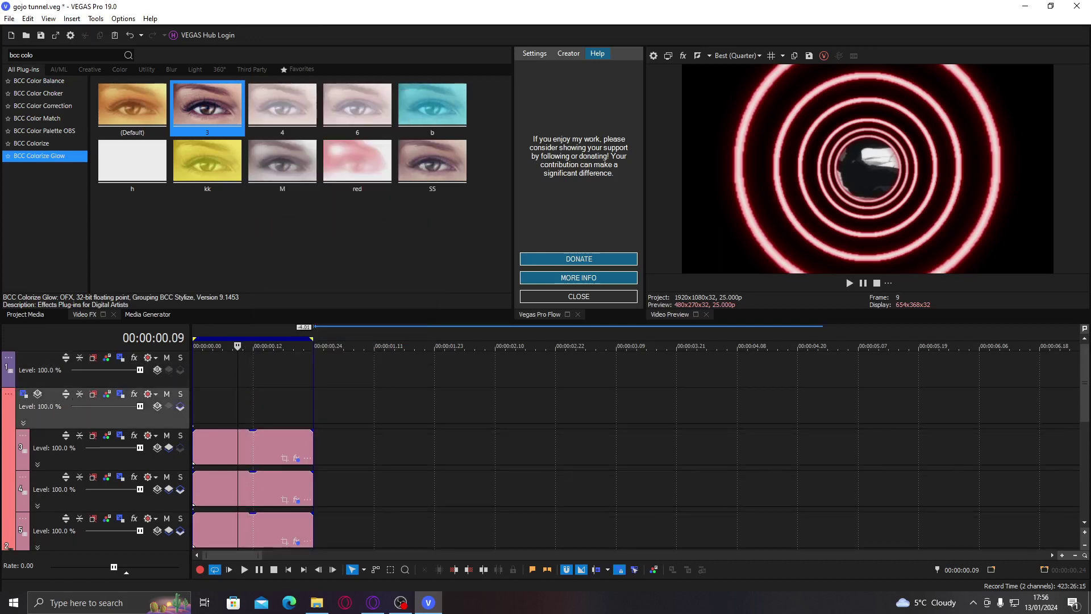
pyautogui.scroll(-5, 83, 499)
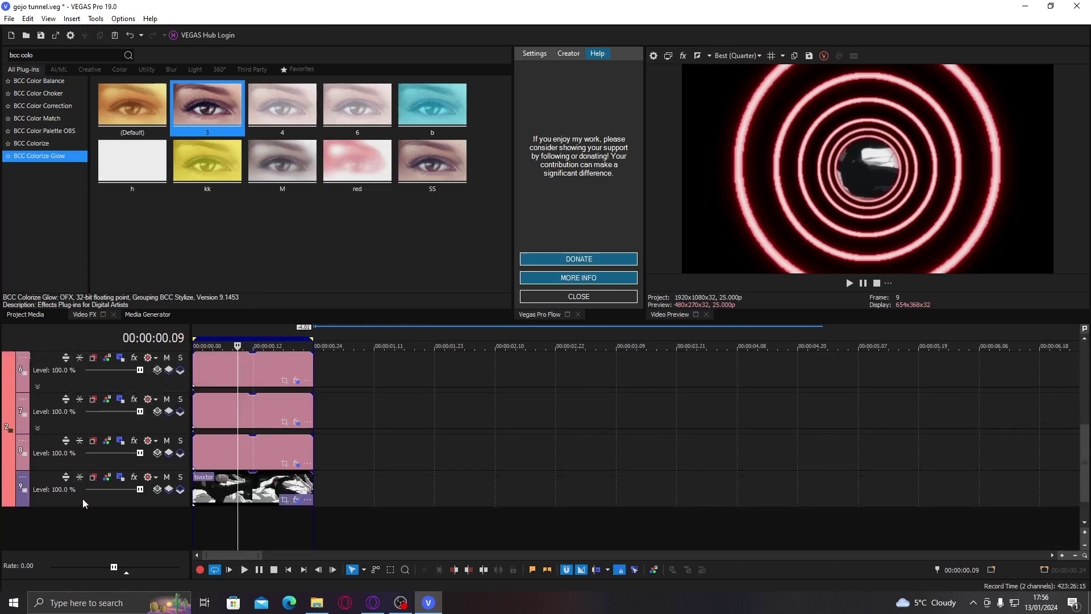
pyautogui.click(181, 492)
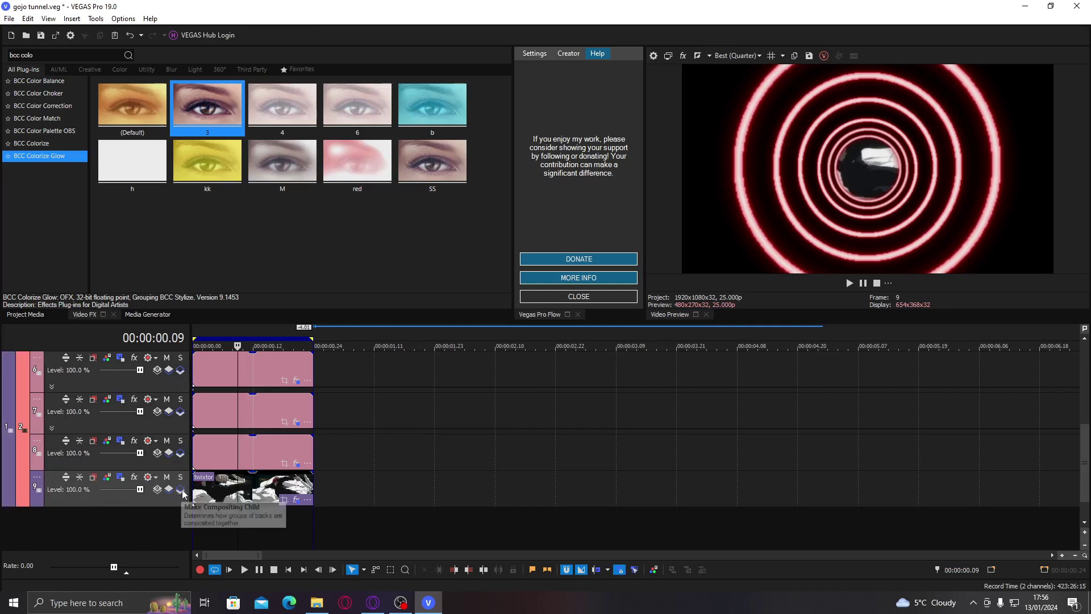
pyautogui.moveTo(1077, 478); pyautogui.dragTo(1013, 366)
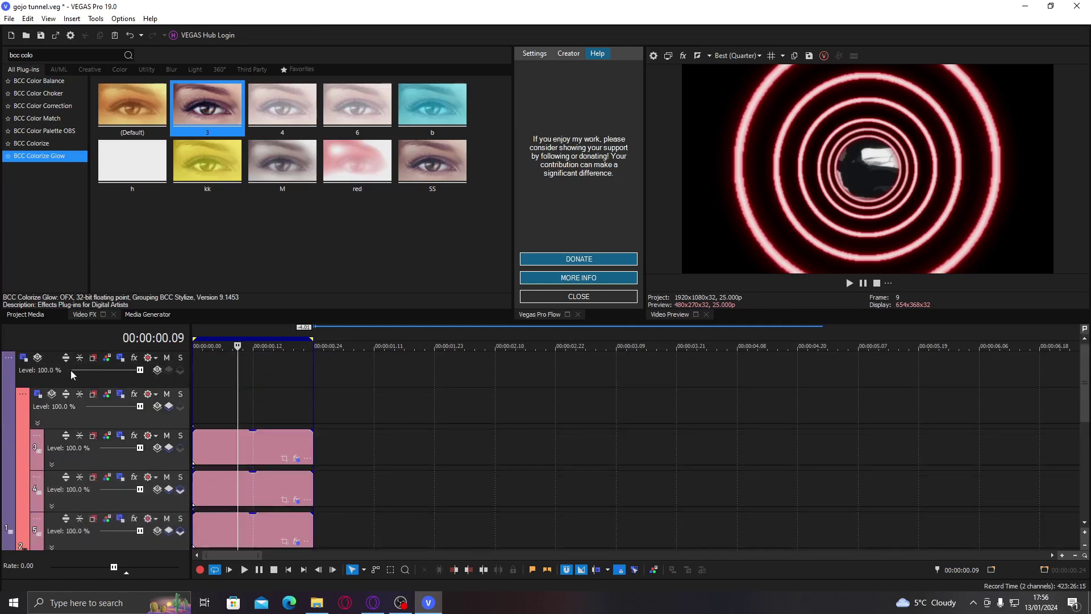
# Step: Set both the compositing mode and the parent composite mode of the new top parent track to 3D Source Alpha
pyautogui.click(158, 369)
pyautogui.click(38, 356)
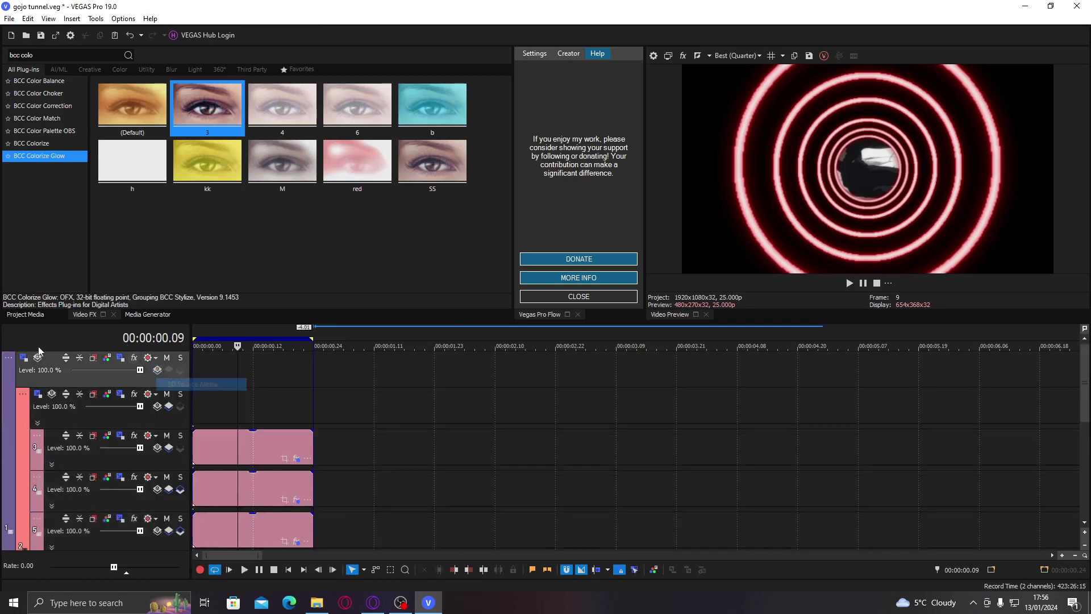
pyautogui.click(38, 357)
pyautogui.click(75, 373)
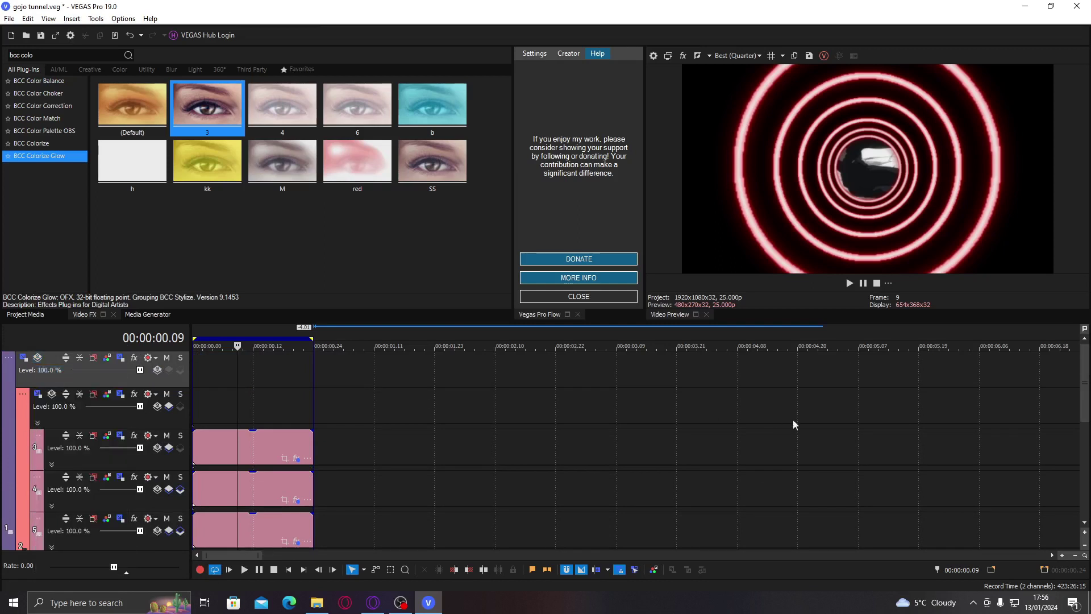
pyautogui.click(259, 455)
pyautogui.click(325, 607)
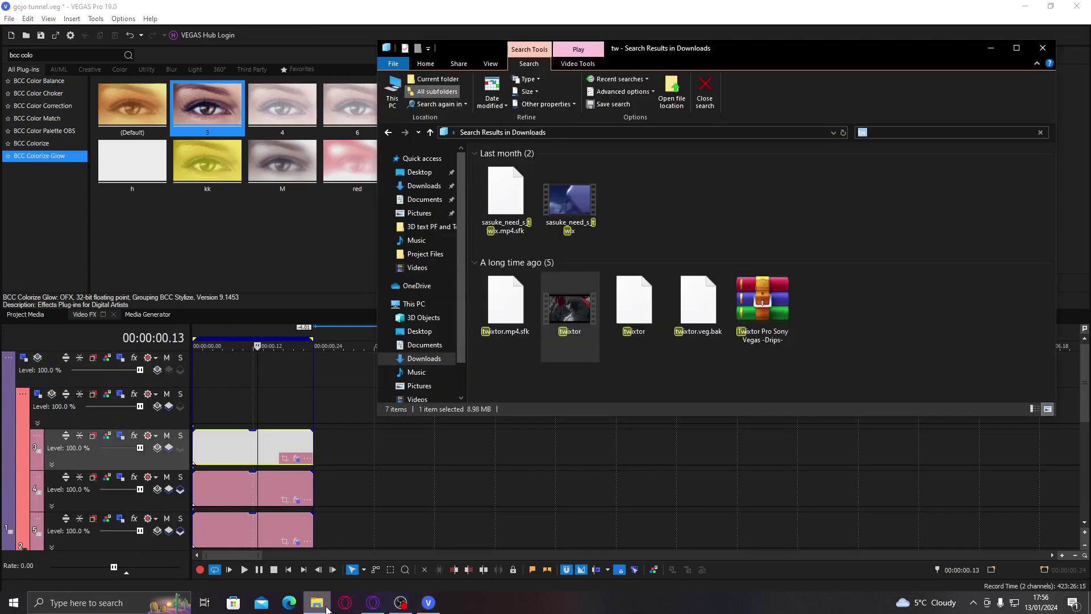
pyautogui.click(410, 529)
# Step: Duplicate the twixtor track, empty the copy, and arrange the empty track directly beneath the twixtor clip
pyautogui.moveTo(1085, 394); pyautogui.dragTo(1069, 508)
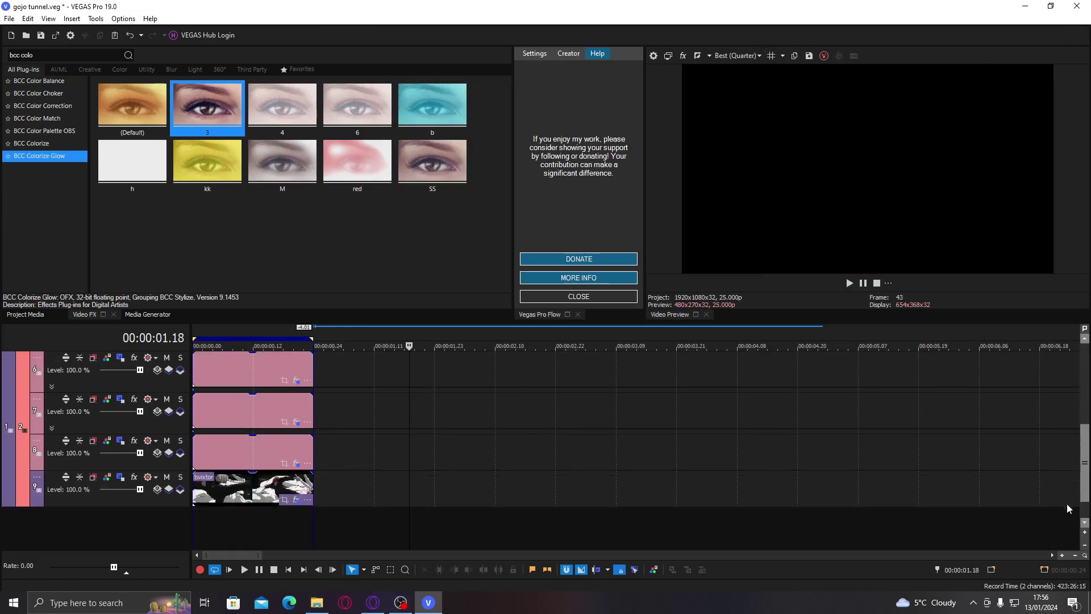
pyautogui.click(222, 490)
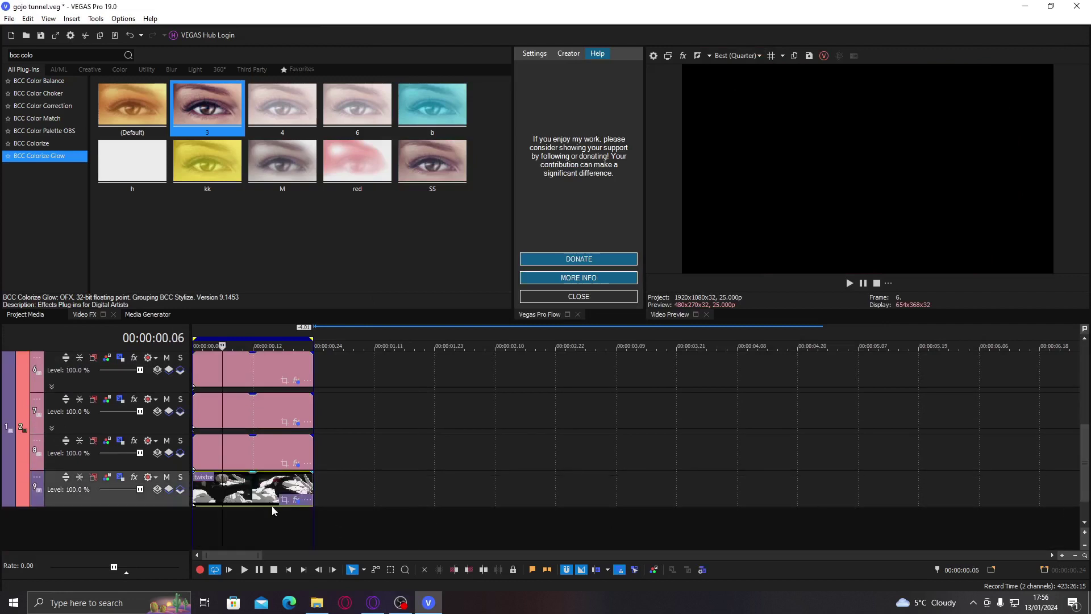
pyautogui.rightClick(329, 493)
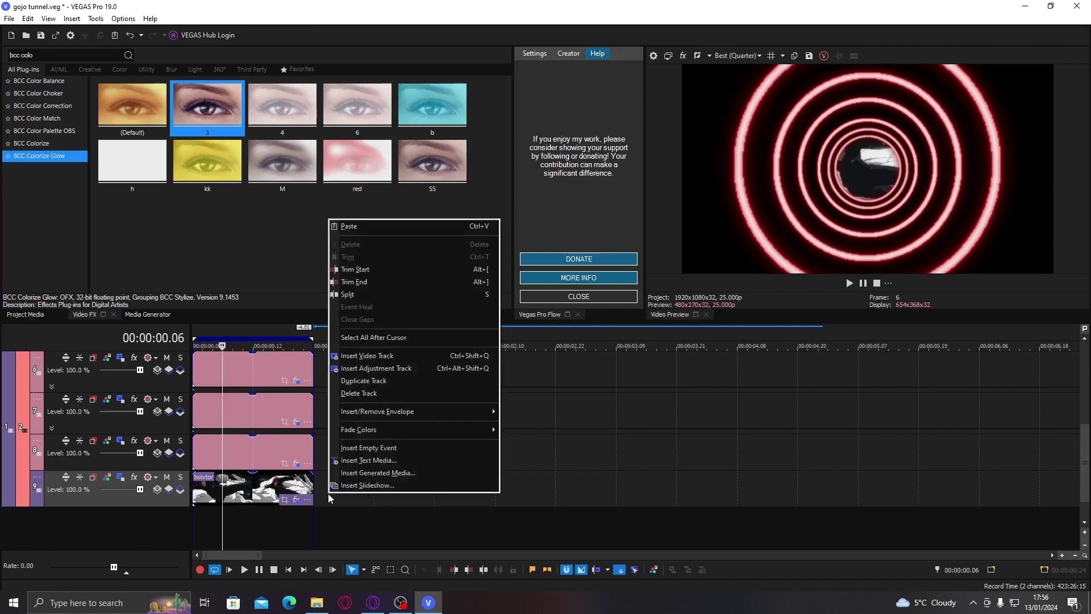
pyautogui.click(387, 386)
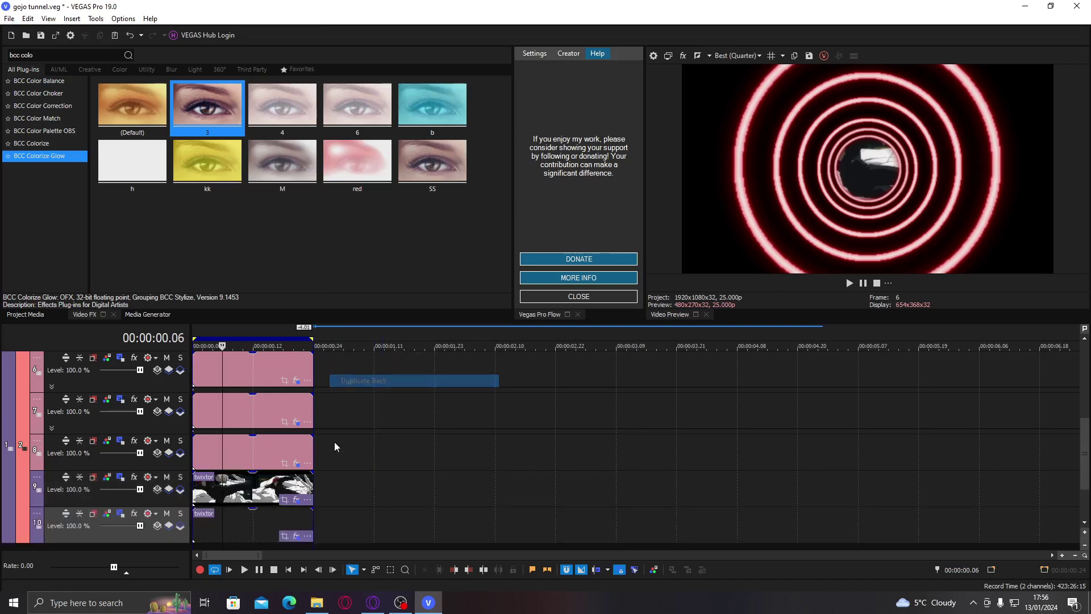
pyautogui.click(208, 514)
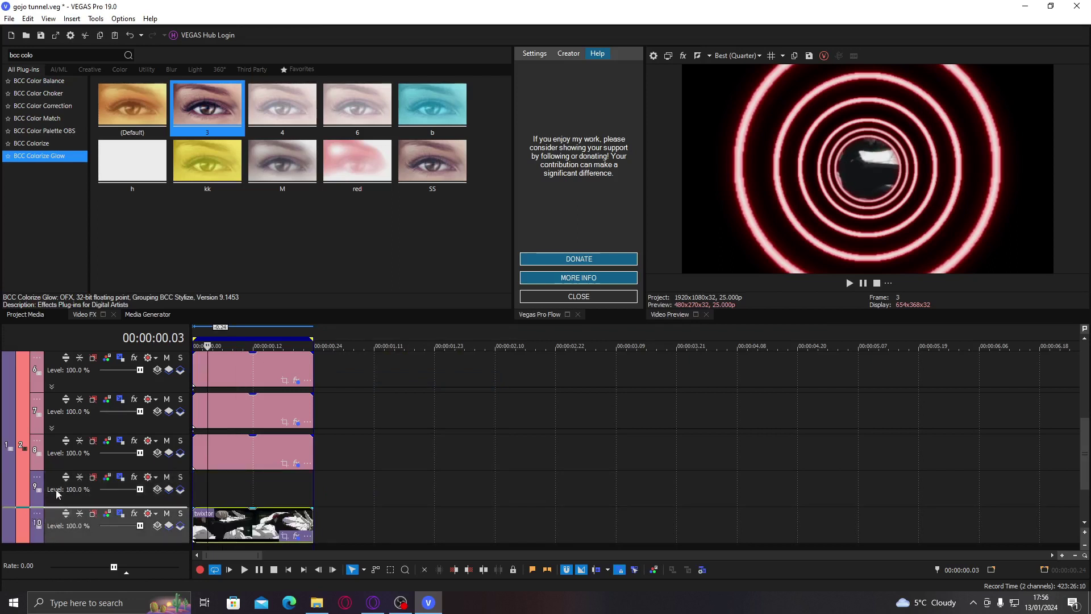
pyautogui.moveTo(56, 493); pyautogui.dragTo(58, 482)
pyautogui.click(233, 527)
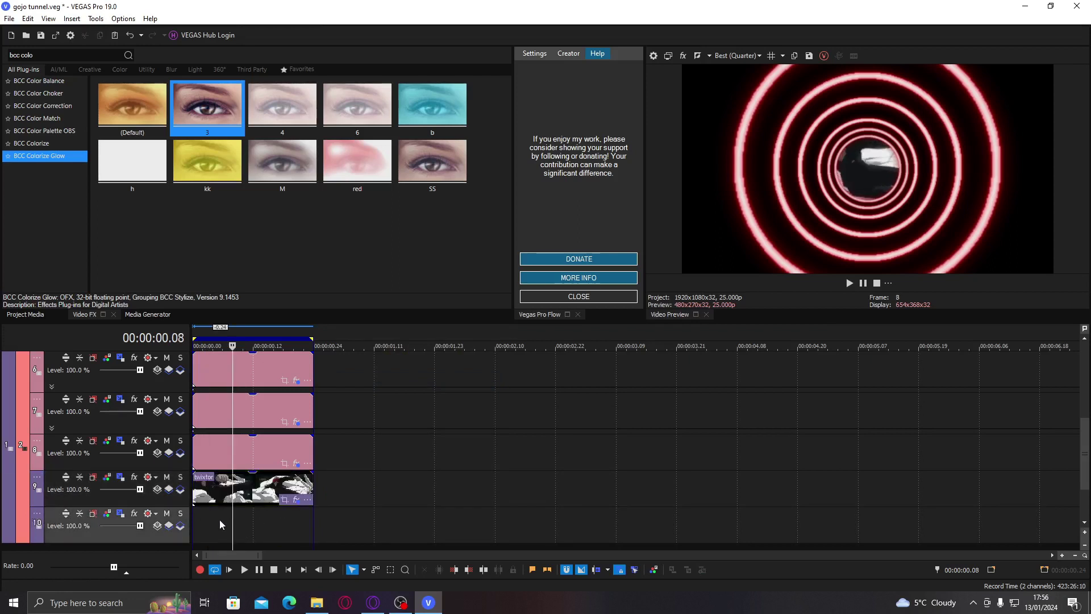
# Step: Search Downloads in File Explorer for "astr" and add the Particles Like Astrolific clip to the empty track below twixtor
pyautogui.click(313, 609)
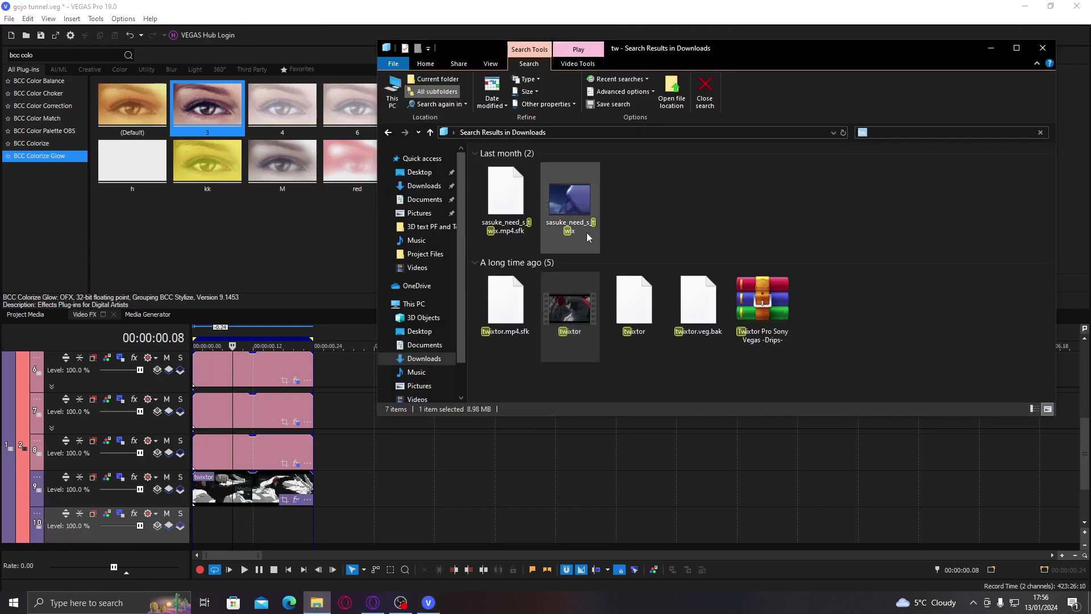
pyautogui.click(926, 133)
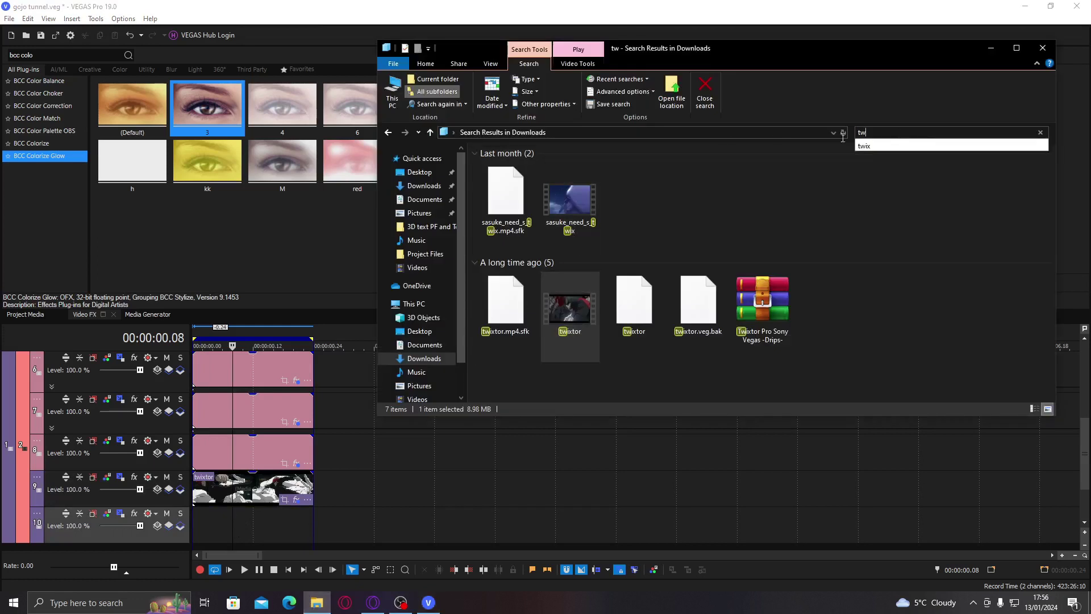
pyautogui.press('BackSpace')
pyautogui.press('BackSpace')
pyautogui.write('astr')
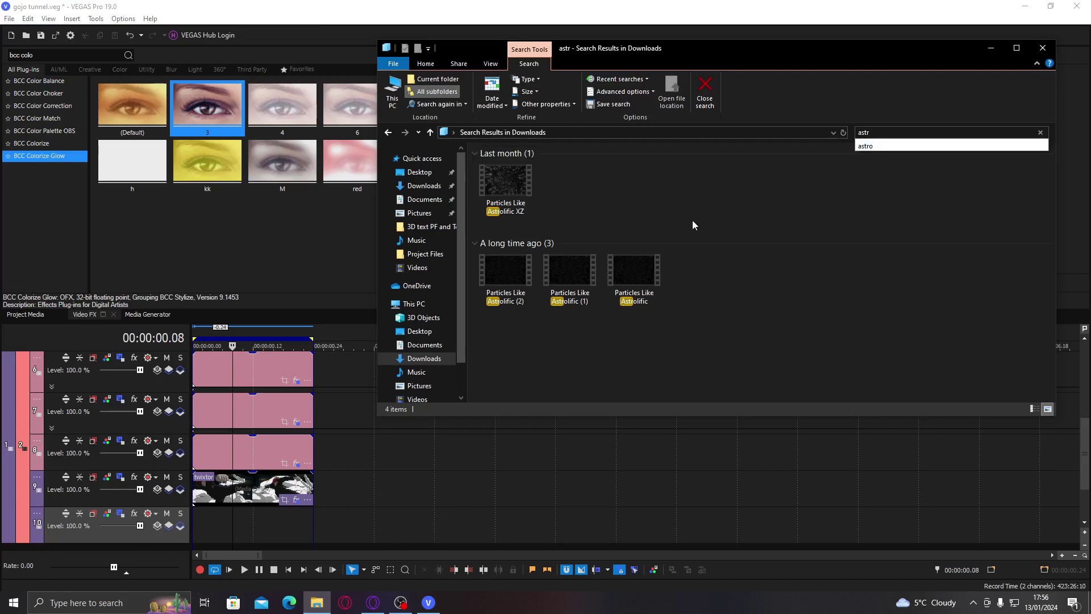
pyautogui.moveTo(632, 280); pyautogui.dragTo(347, 521)
# Step: Review the particle clip, cut it into two short pieces, and overlap them as a crossfade beneath the twixtor clip
pyautogui.click(384, 522)
pyautogui.press('space')
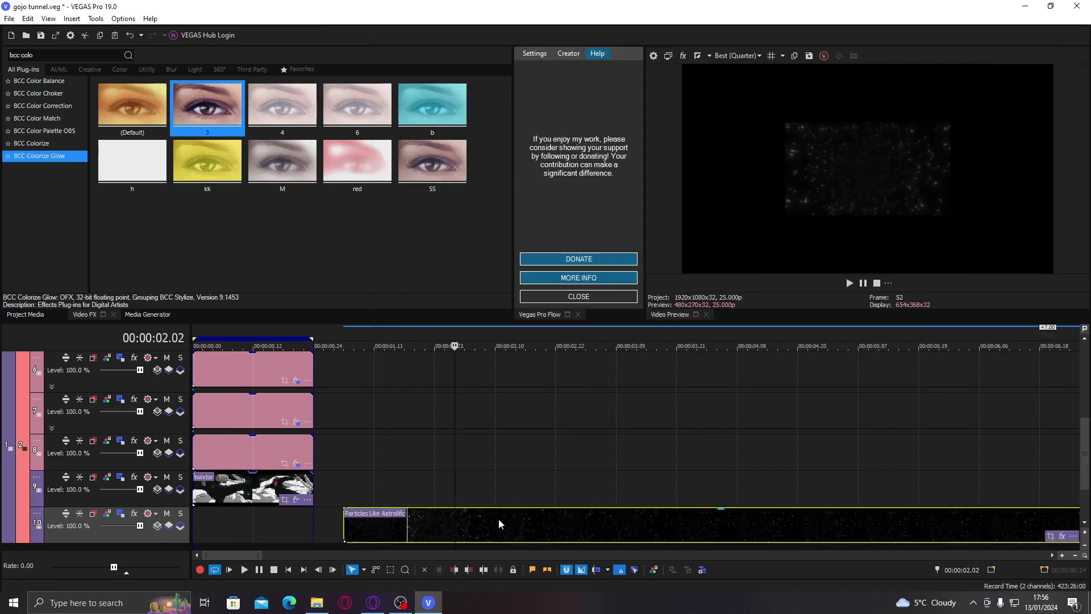
pyautogui.click(346, 518)
pyautogui.press('space')
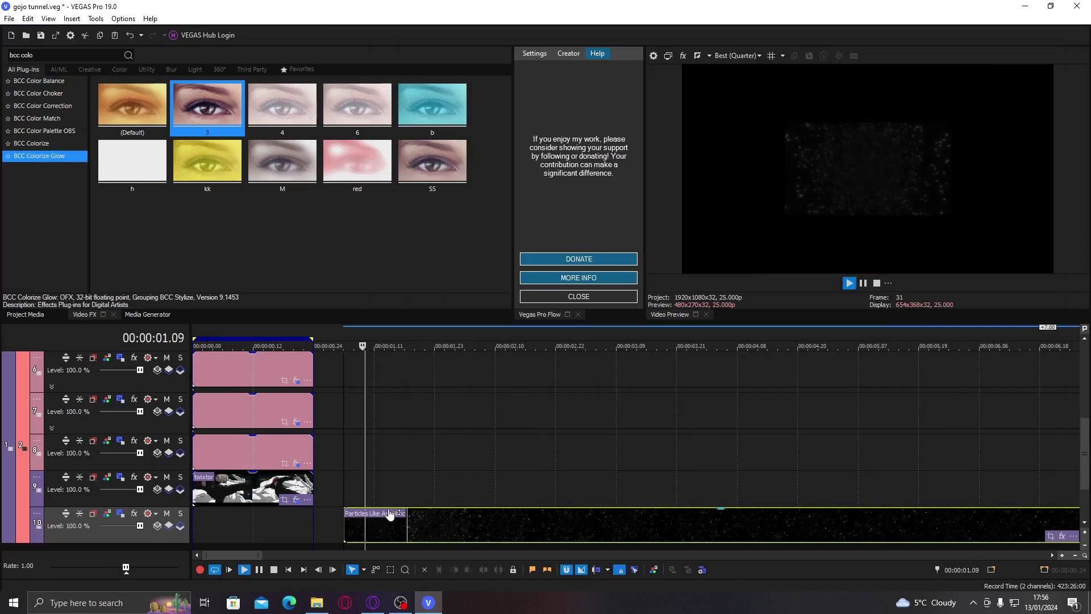
pyautogui.press('space')
pyautogui.press('space')
pyautogui.press('space')
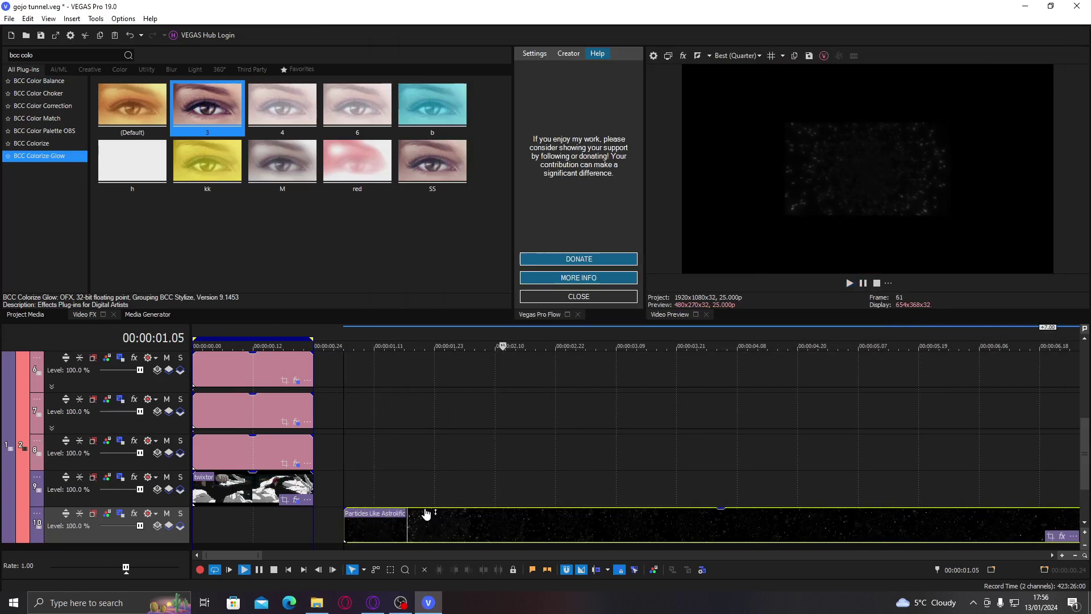
pyautogui.moveTo(412, 517); pyautogui.dragTo(999, 515)
pyautogui.click(258, 519)
pyautogui.press('s')
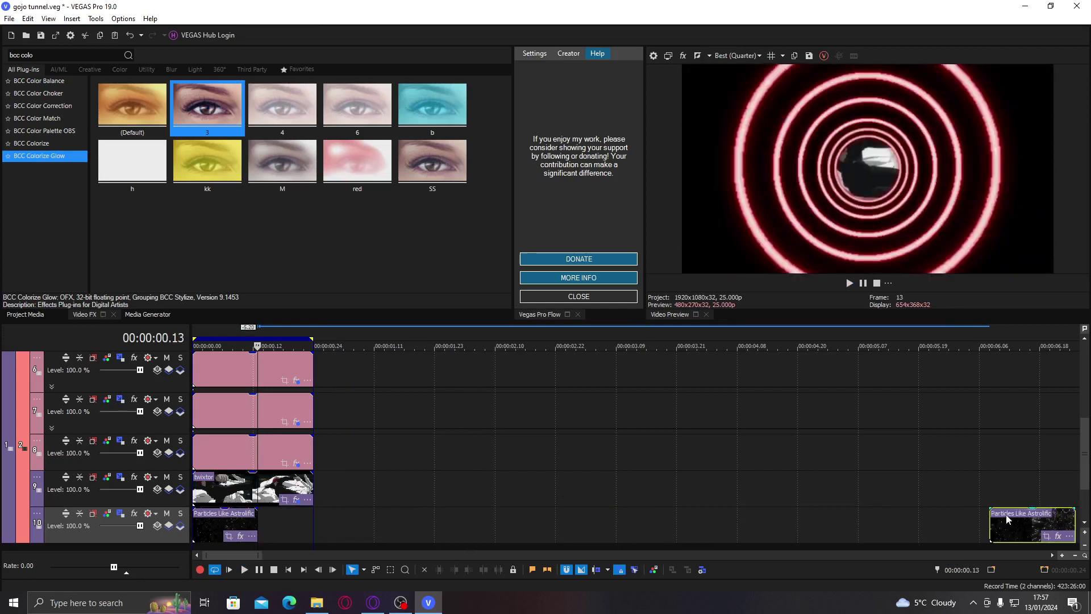
pyautogui.moveTo(1006, 519); pyautogui.dragTo(245, 519)
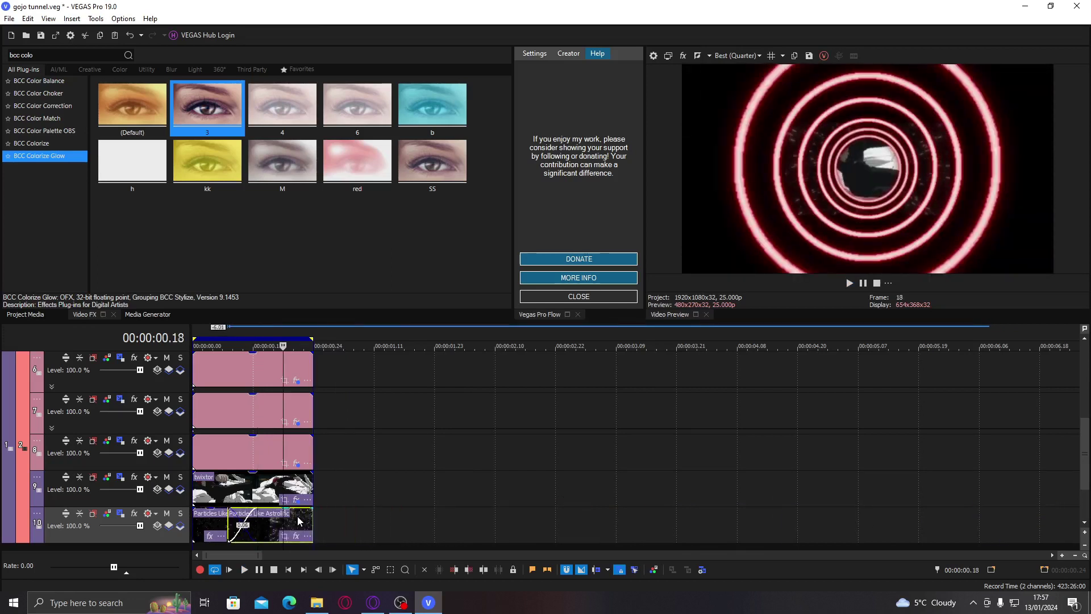
# Step: Play the particle overlap and adjust the two pieces to a seven-frame crossfade
pyautogui.press('space')
pyautogui.press('space')
pyautogui.moveTo(310, 518); pyautogui.dragTo(273, 519)
pyautogui.click(223, 516)
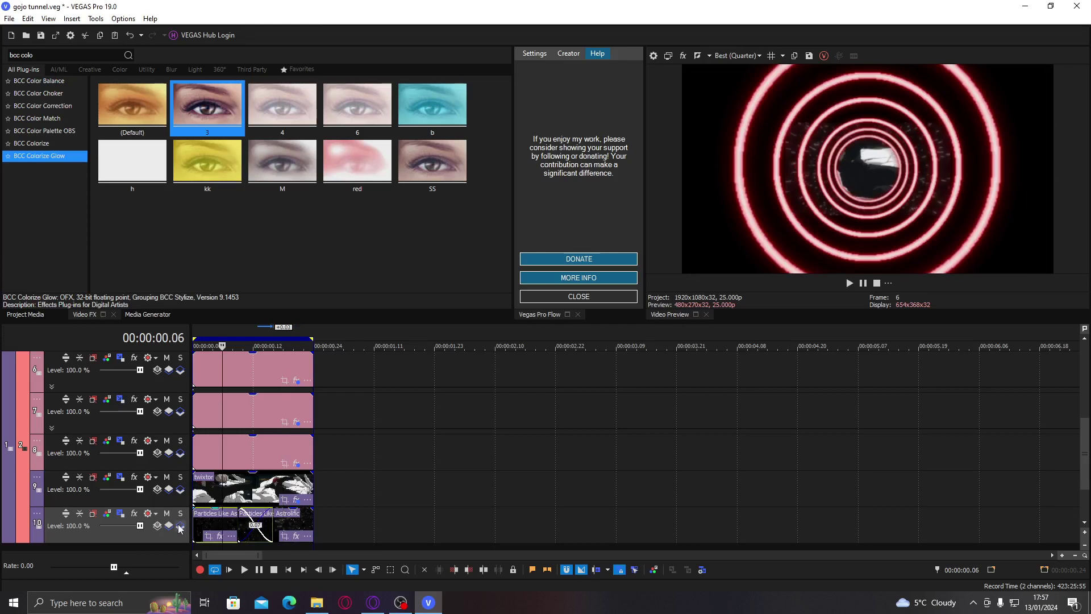
# Step: Enlarge the particle track at its first motion keyframe to about 4,525 by 2,545, move it to Z 45.76, and check the tunnel
pyautogui.click(93, 513)
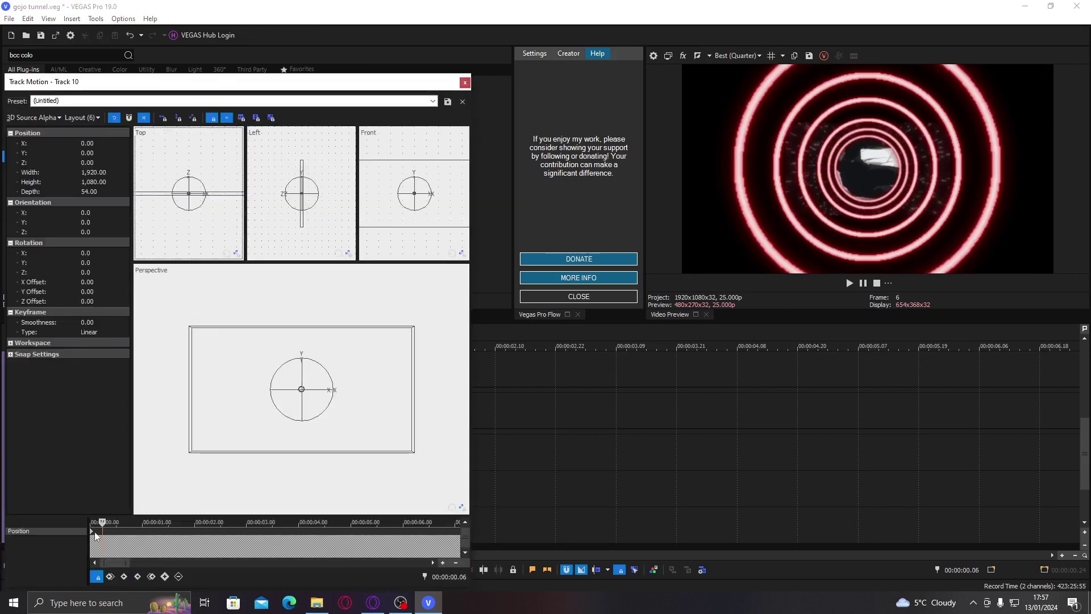
pyautogui.click(95, 531)
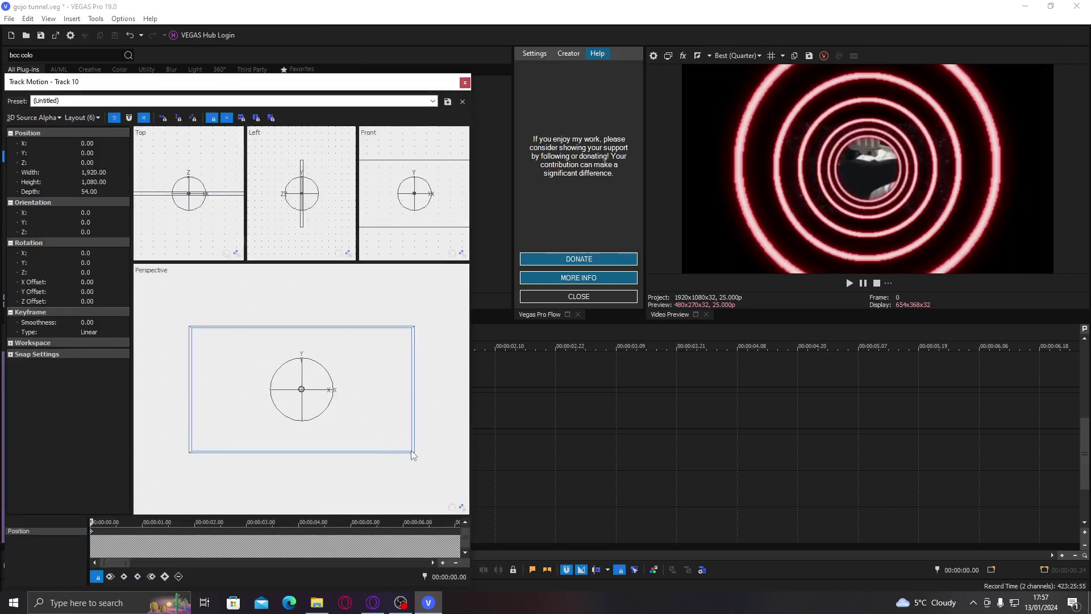
pyautogui.moveTo(412, 454); pyautogui.dragTo(573, 507)
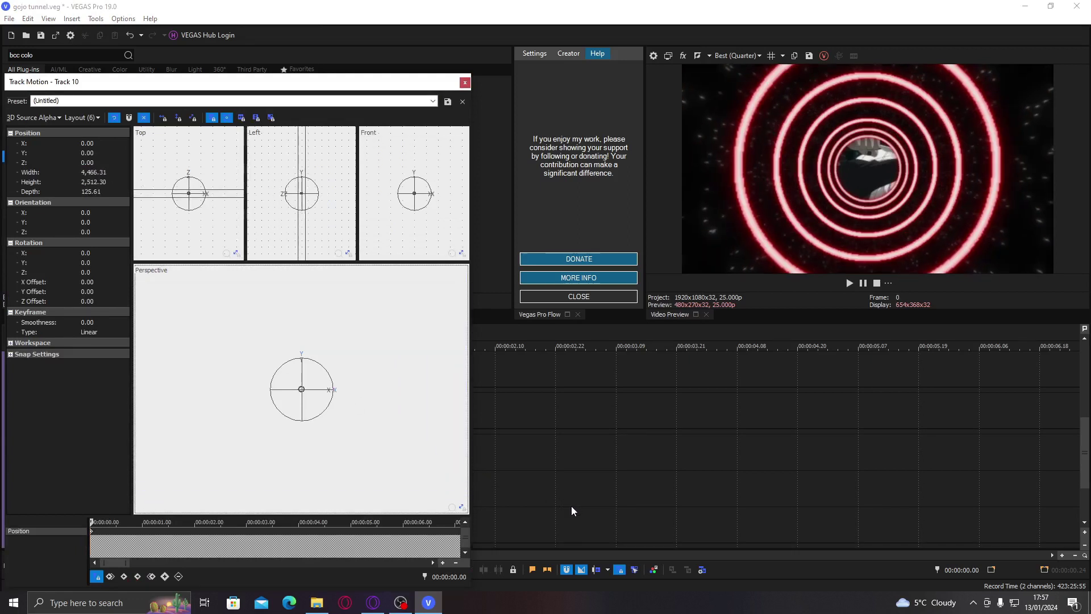
pyautogui.moveTo(302, 219); pyautogui.dragTo(298, 216)
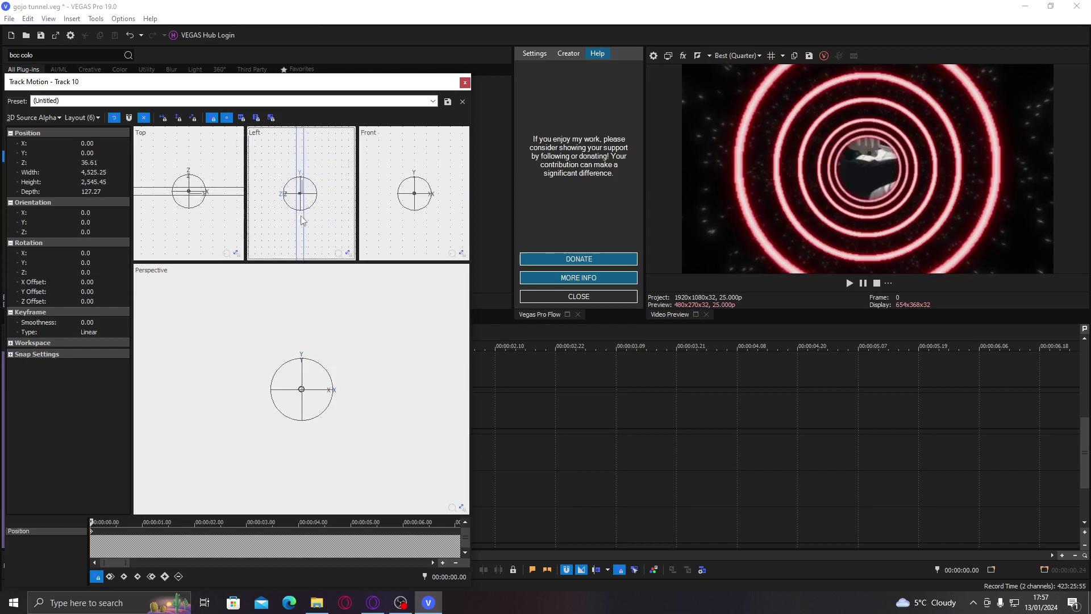
pyautogui.click(465, 82)
pyautogui.click(220, 440)
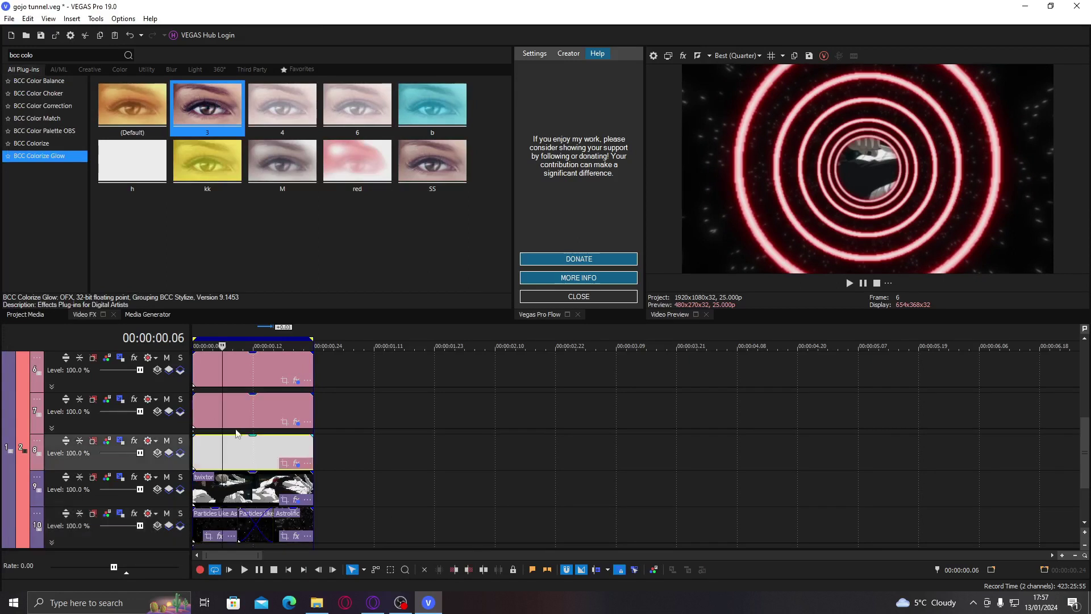
pyautogui.click(262, 412)
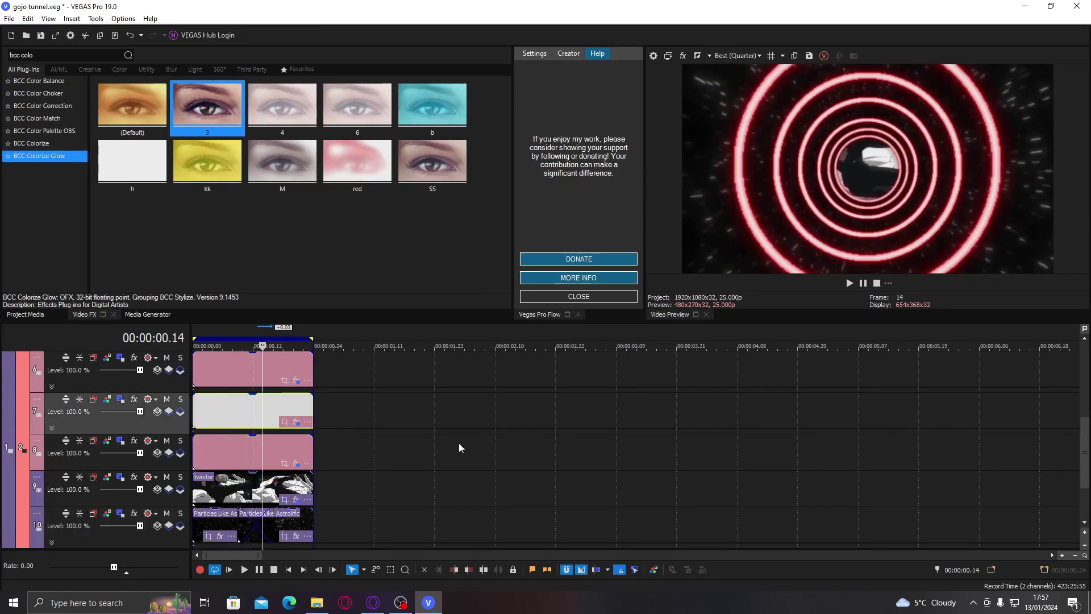
# Step: Search the video effects for "texturef" and apply the default S_TextureFlux preset to the first particle piece
pyautogui.click(222, 528)
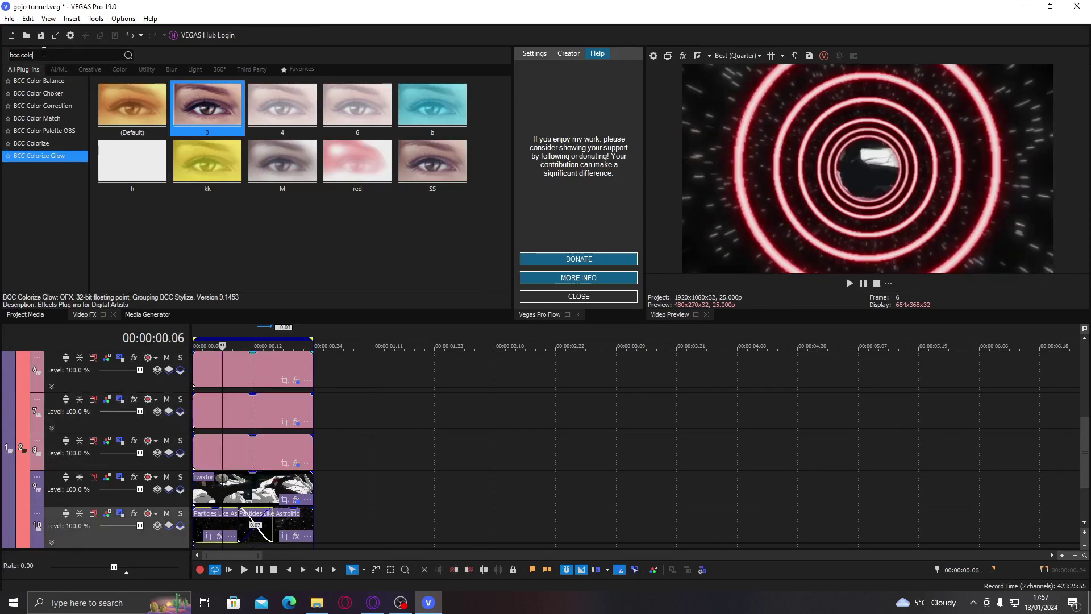
pyautogui.click(7, 57)
pyautogui.write('t')
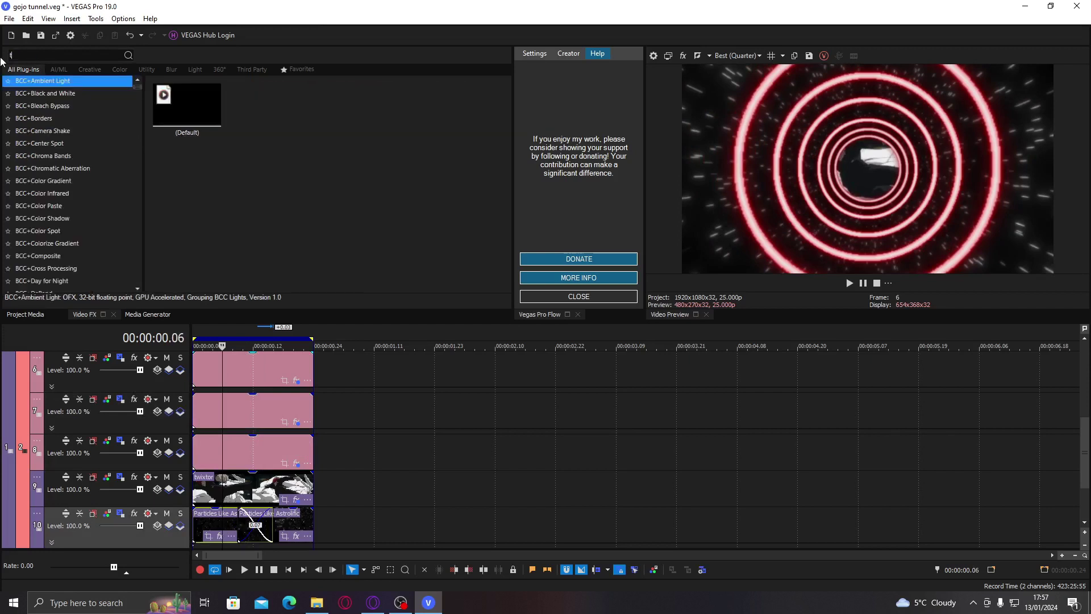
pyautogui.write('exture')
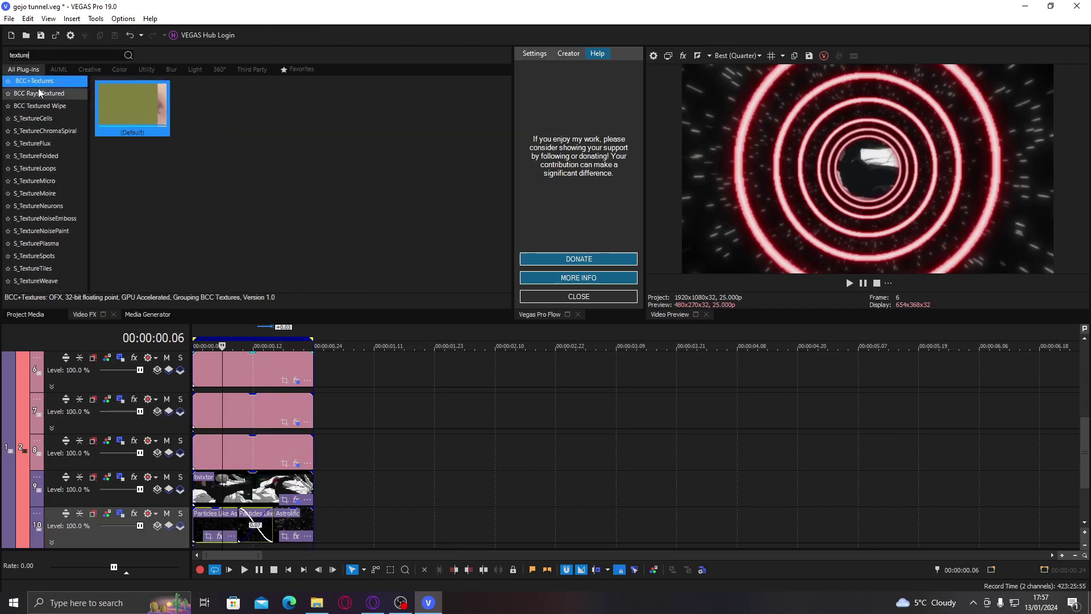
pyautogui.write('f')
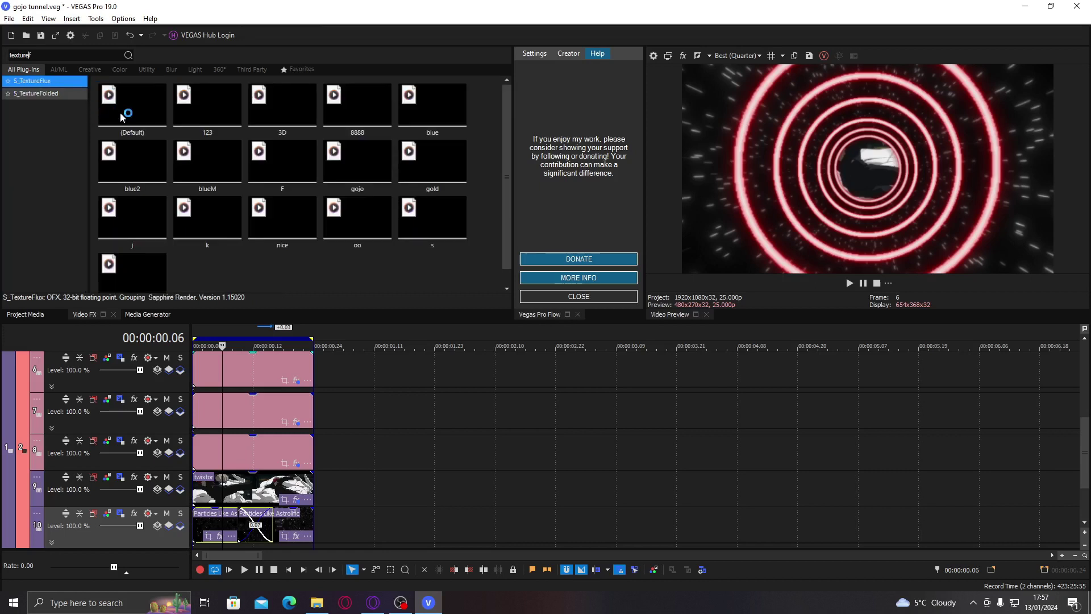
pyautogui.click(146, 104)
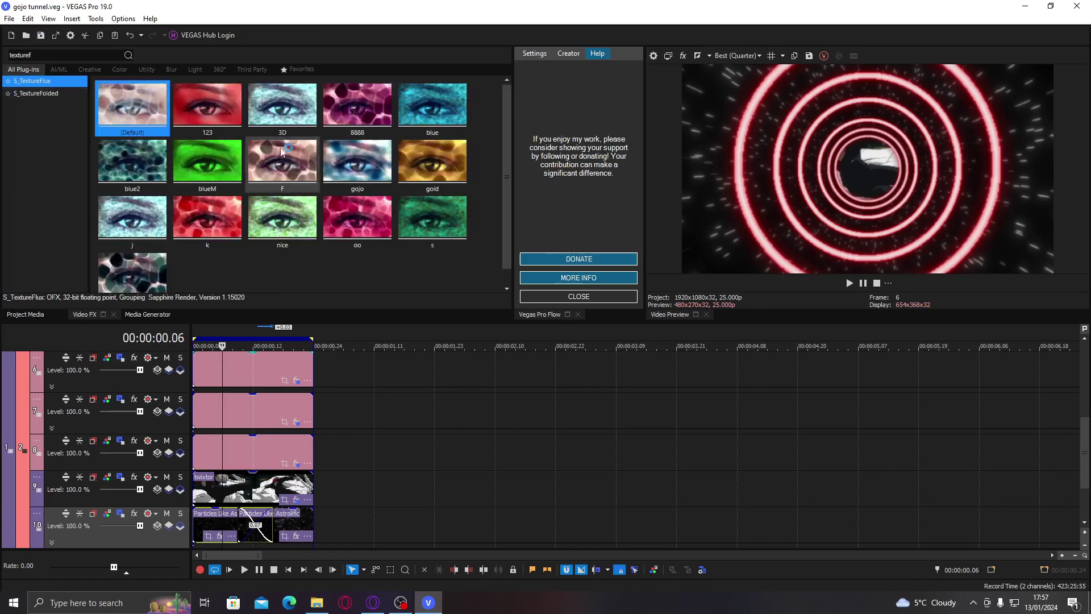
pyautogui.moveTo(146, 104); pyautogui.dragTo(224, 521)
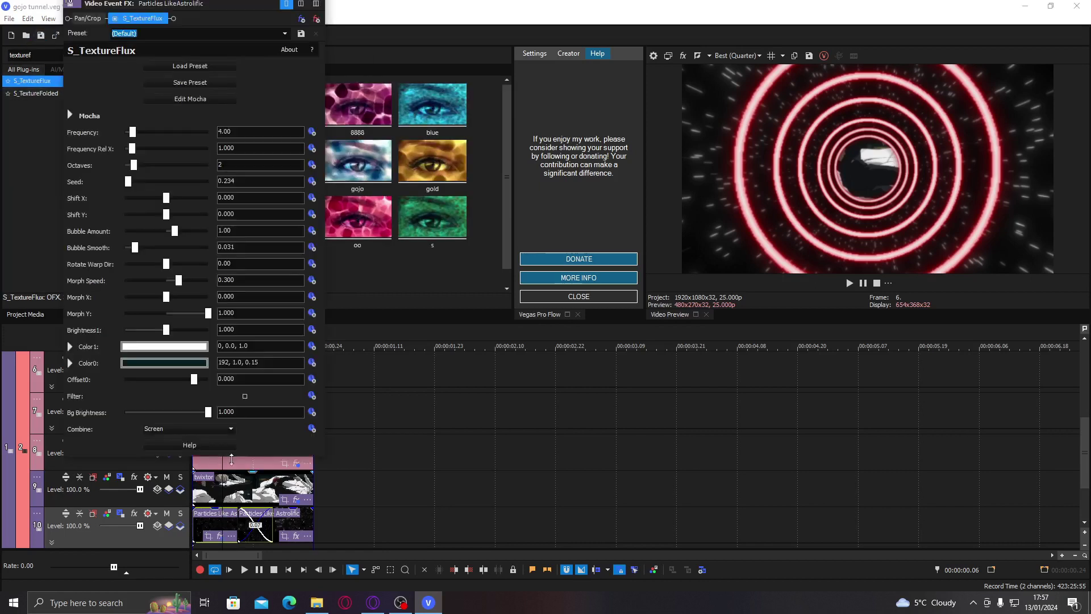
# Step: Set the S_TextureFlux combine mode to Mult and change Color0 to red with HSV 0, 0.98, 0.87
pyautogui.click(188, 429)
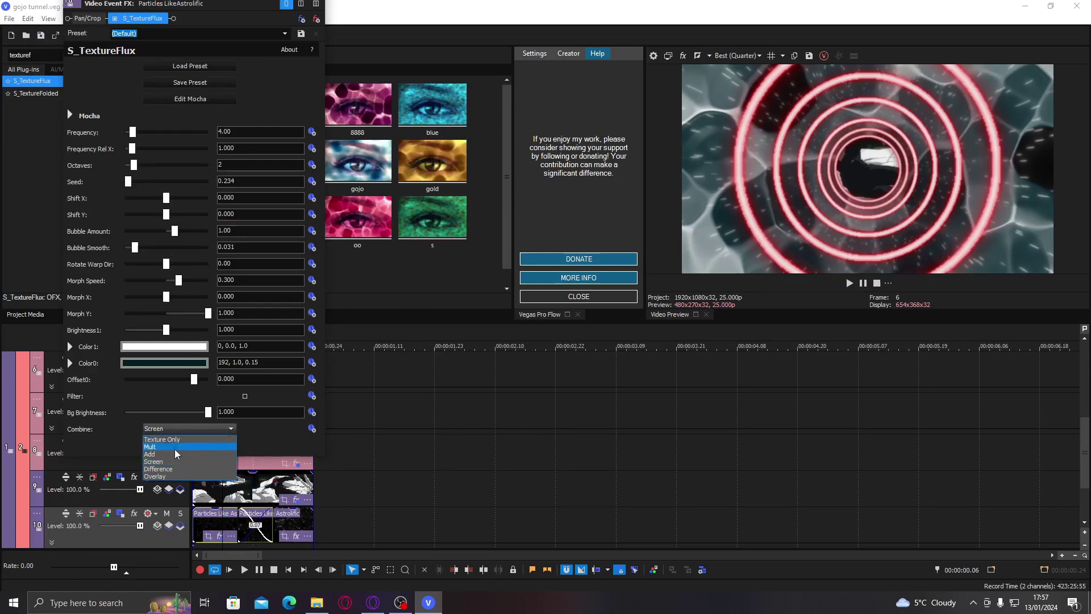
pyautogui.click(189, 446)
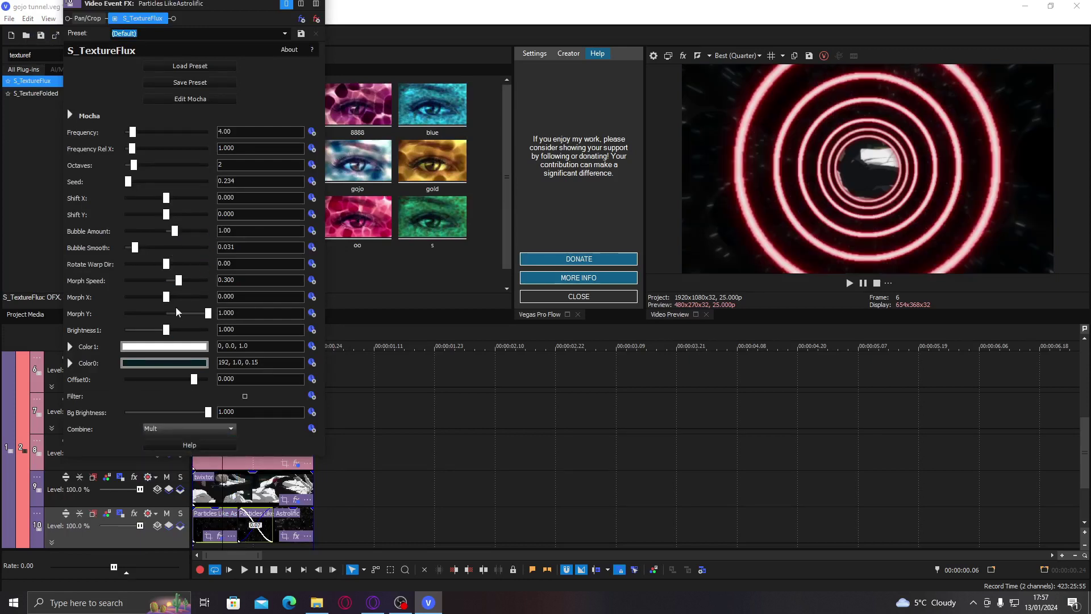
pyautogui.click(164, 366)
pyautogui.moveTo(203, 441); pyautogui.dragTo(203, 398)
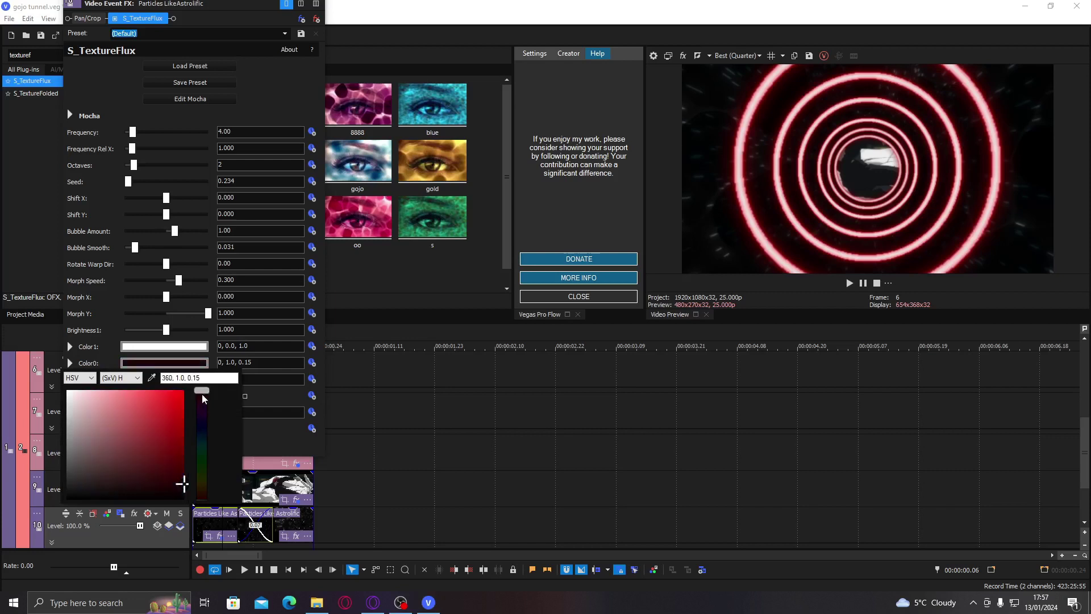
pyautogui.click(205, 345)
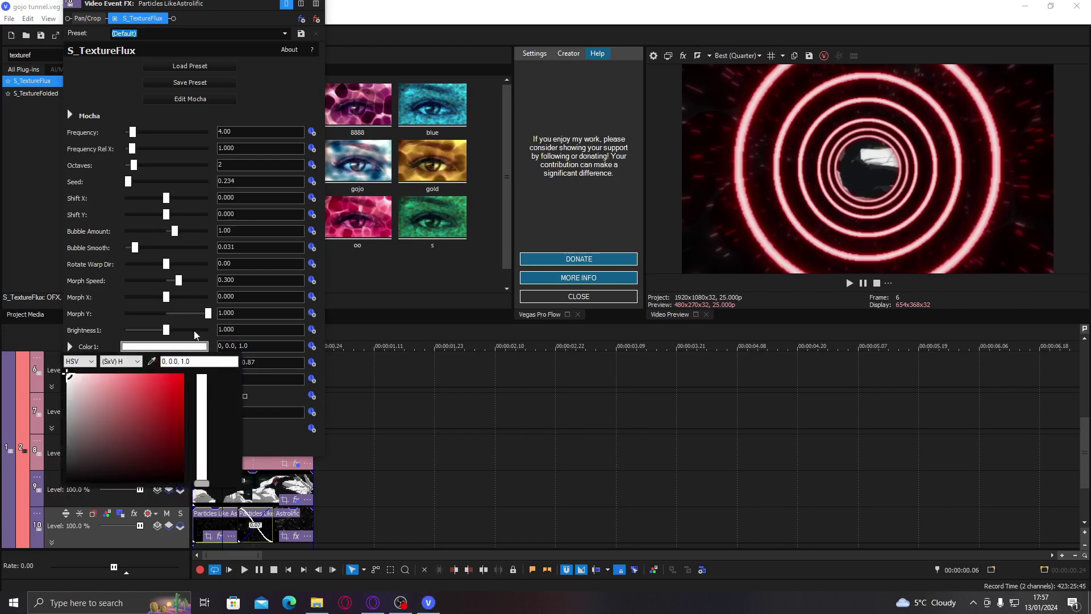
pyautogui.click(194, 264)
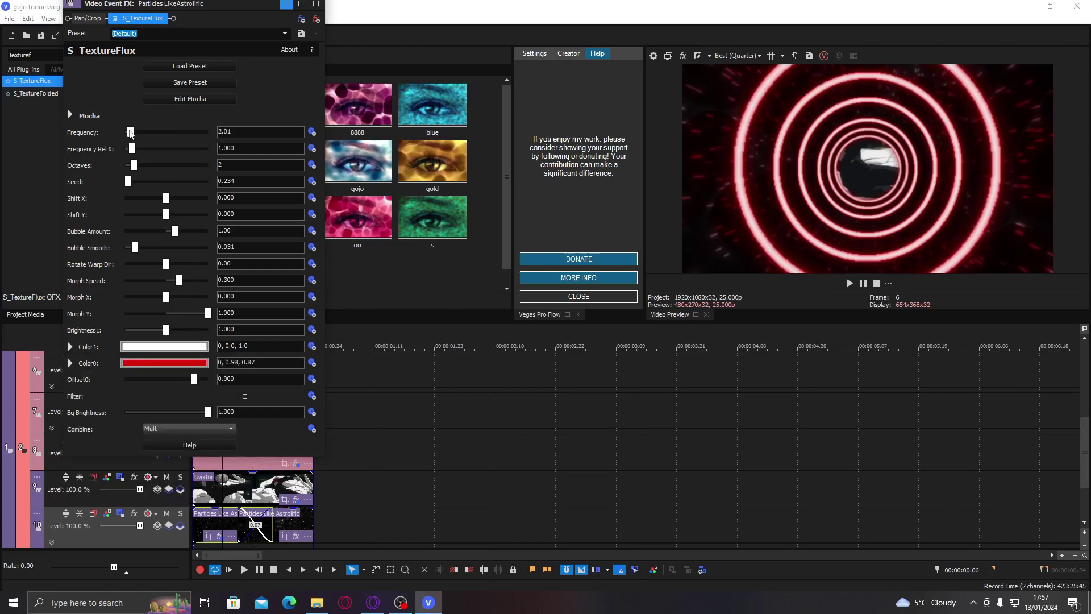
# Step: Set the S_TextureFlux Frequency to 0.91, Bubble Amount to 3.10, Morph Speed to 0.061 and Brightness1 to 2.000
pyautogui.moveTo(130, 133); pyautogui.dragTo(127, 133)
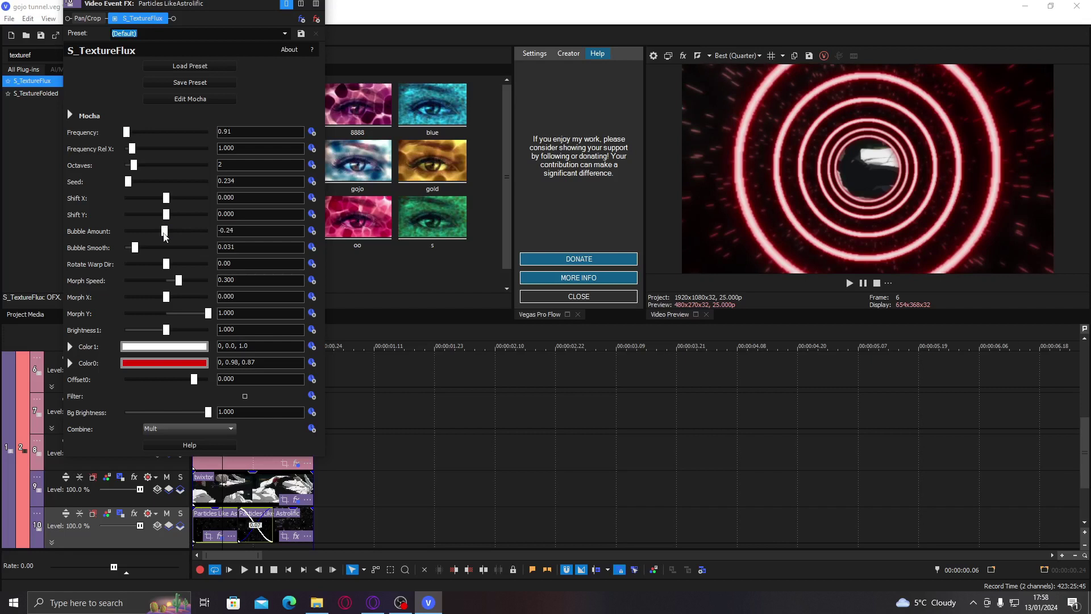
pyautogui.moveTo(150, 233); pyautogui.dragTo(193, 238)
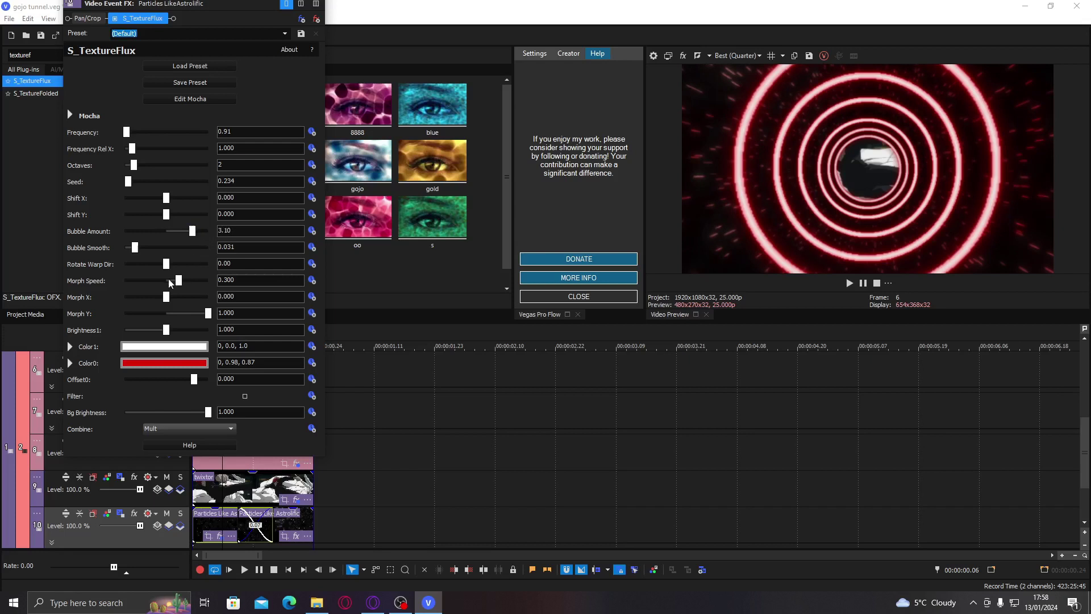
pyautogui.moveTo(178, 282)
pyautogui.mouseDown()
pyautogui.moveTo(170, 282)
pyautogui.moveTo(192, 283)
pyautogui.moveTo(174, 282)
pyautogui.mouseUp()
pyautogui.moveTo(166, 333); pyautogui.dragTo(239, 329)
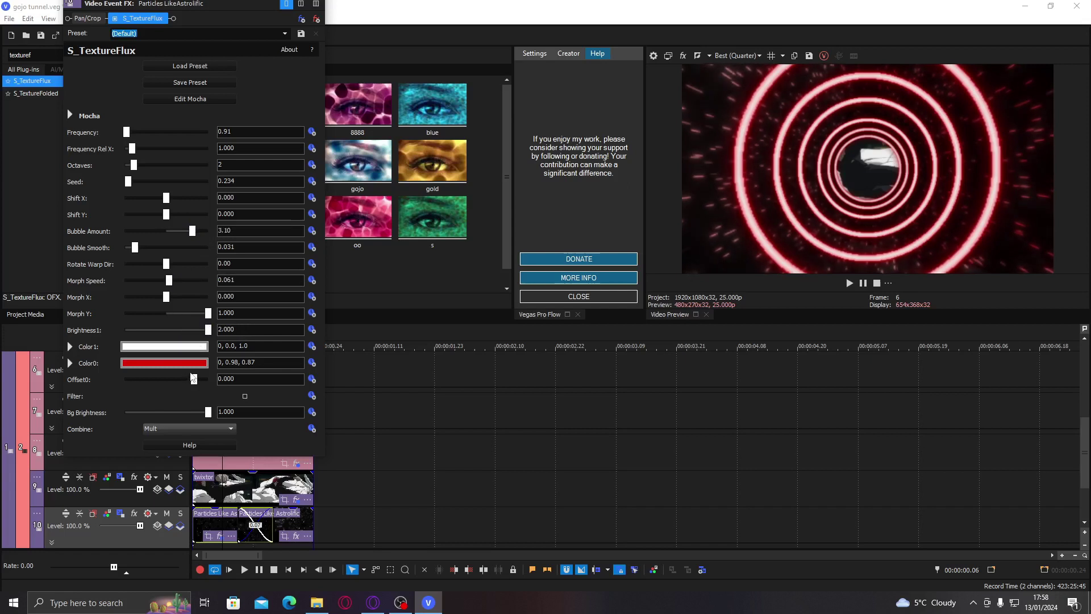
# Step: Lighten the S_TextureFlux Color0 to HSV 0, 0.56, 1.0 and close the event effects window
pyautogui.click(173, 364)
pyautogui.click(164, 392)
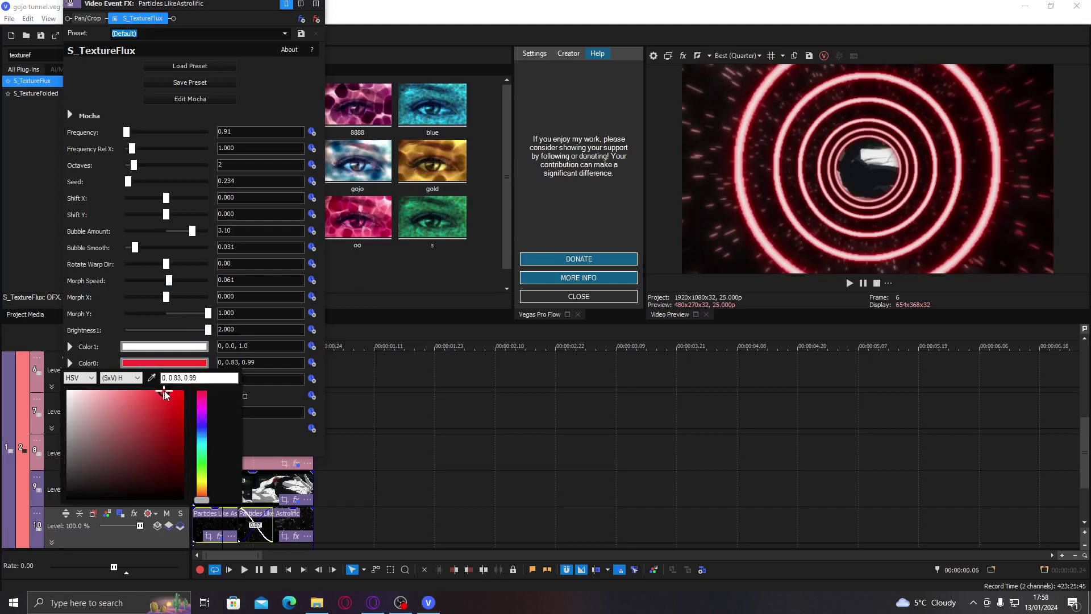
pyautogui.click(132, 392)
pyautogui.click(180, 312)
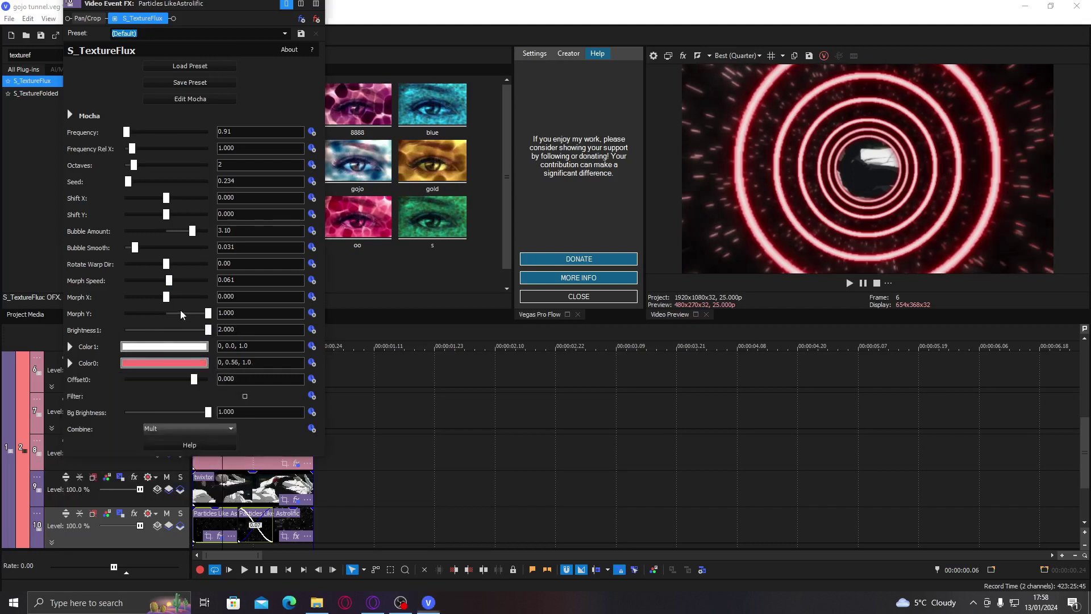
pyautogui.moveTo(306, 2); pyautogui.dragTo(307, 24)
pyautogui.click(322, 7)
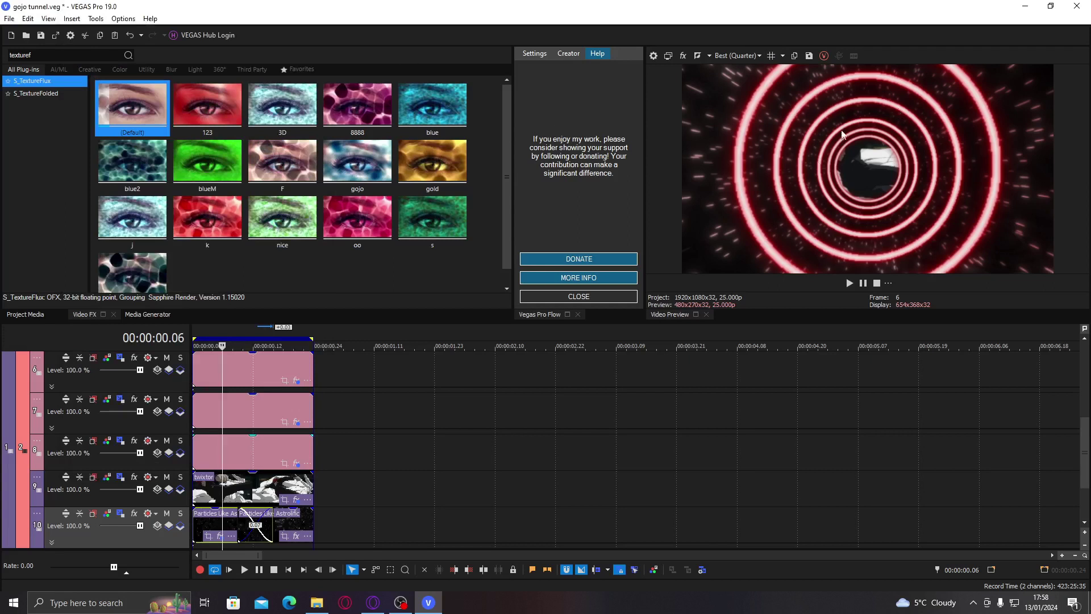
# Step: Copy the first particle piece and paste its event attributes onto the second particle piece
pyautogui.rightClick(206, 525)
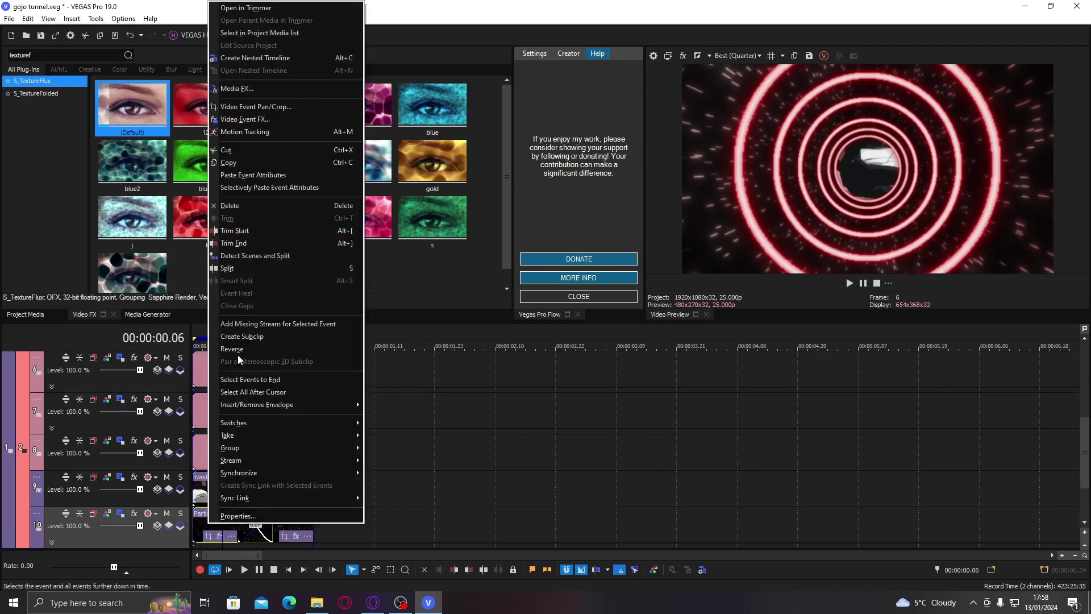
pyautogui.click(248, 162)
pyautogui.rightClick(296, 520)
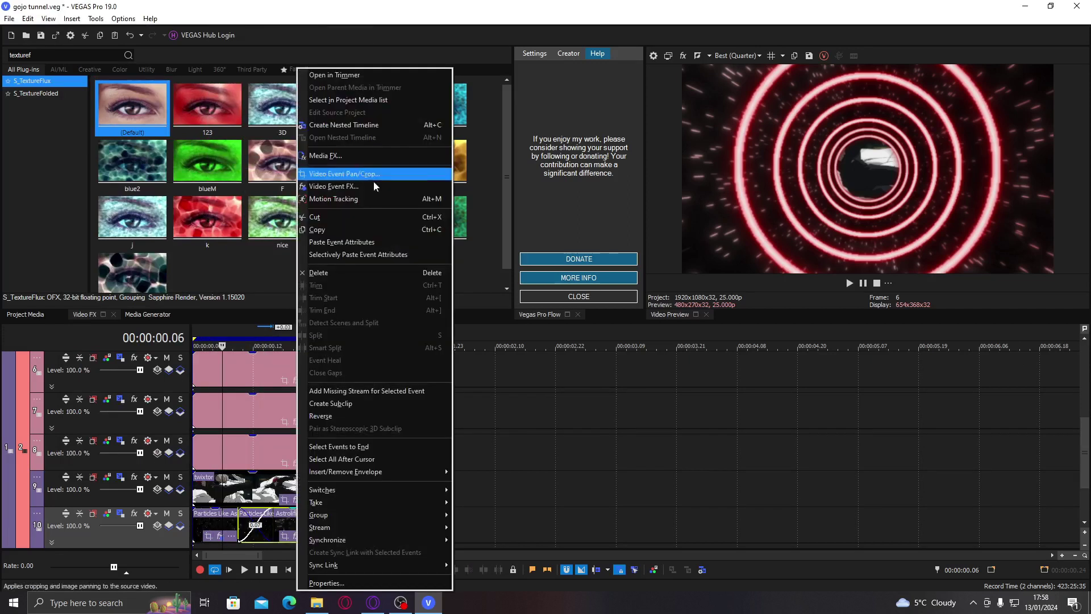
pyautogui.click(341, 244)
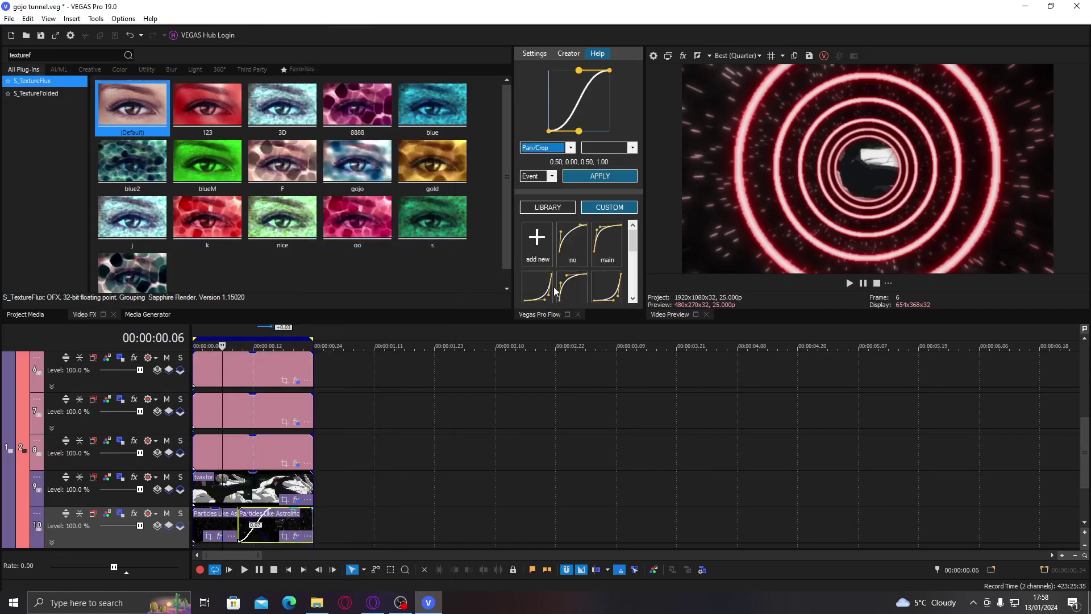
# Step: Load the custom easing curve "no" in Vegas Pro Flow and set its target to Track
pyautogui.click(576, 247)
pyautogui.click(534, 177)
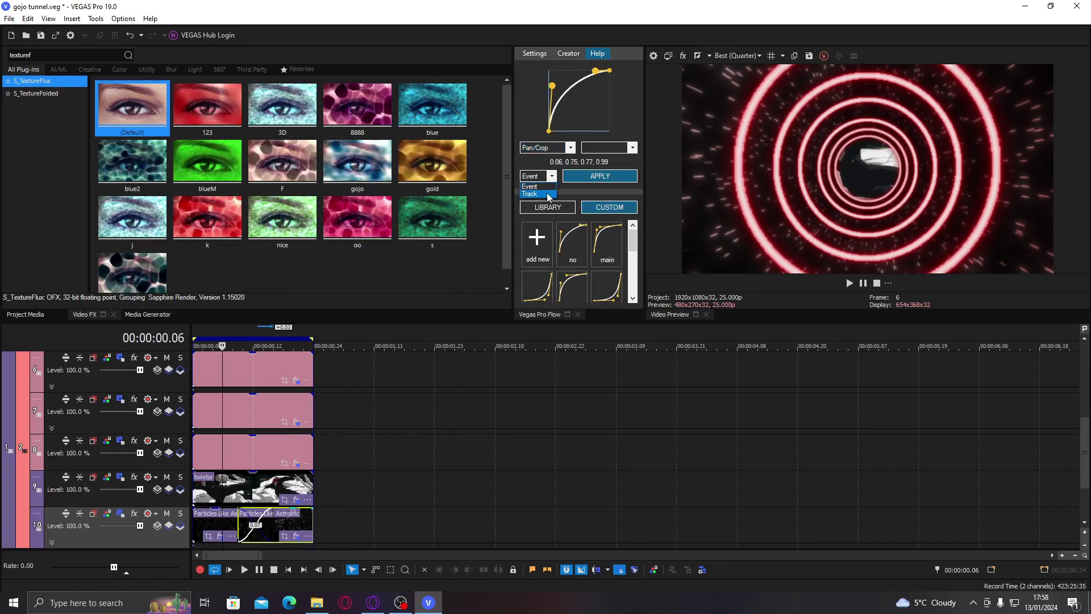
pyautogui.click(546, 194)
# Step: Open the parent track motion of track 2 and move its first position keyframe to 00:00:00.18
pyautogui.moveTo(1083, 438); pyautogui.dragTo(1060, 354)
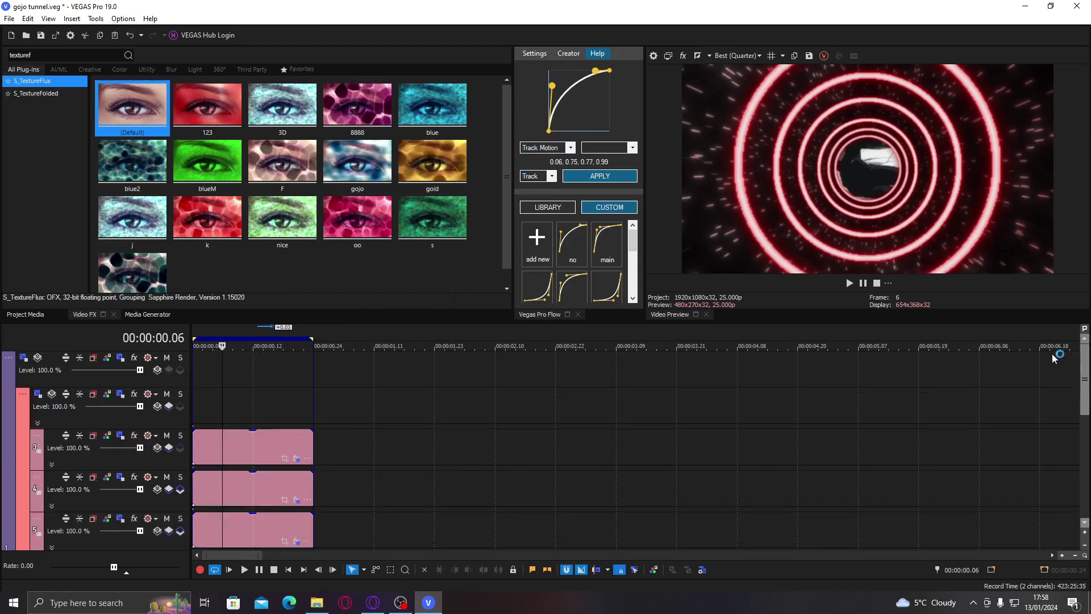
pyautogui.click(232, 415)
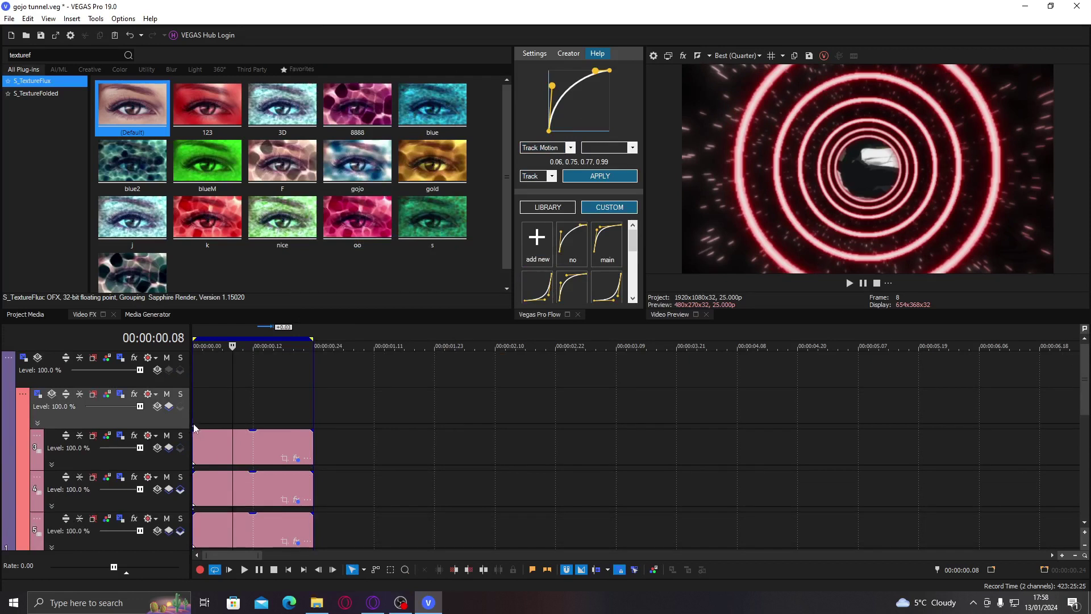
pyautogui.hotkey('ctrl', 'Home')
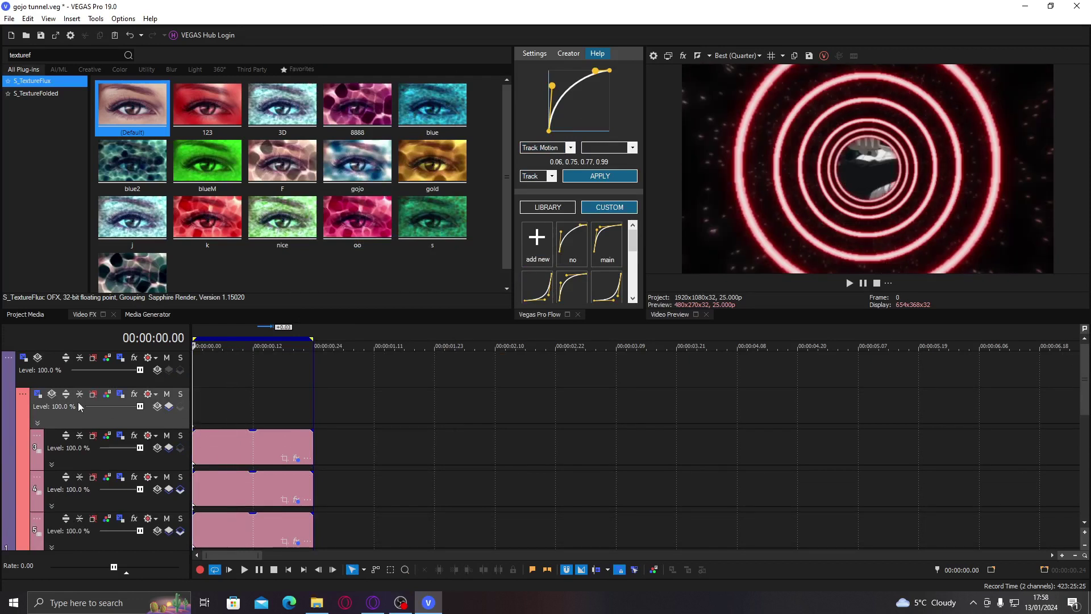
pyautogui.click(38, 396)
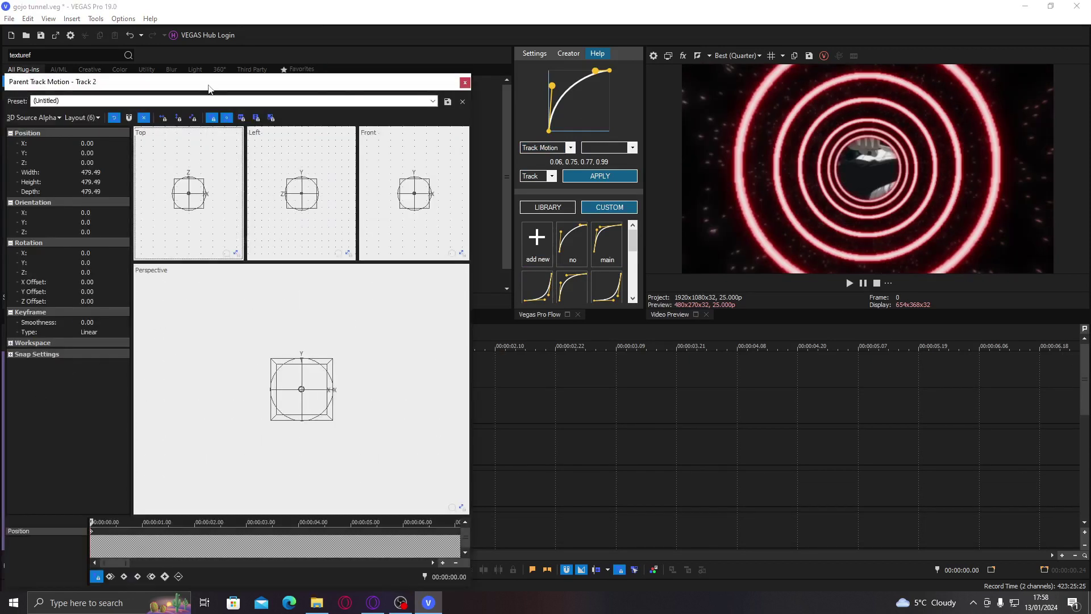
pyautogui.moveTo(208, 86); pyautogui.dragTo(580, 85)
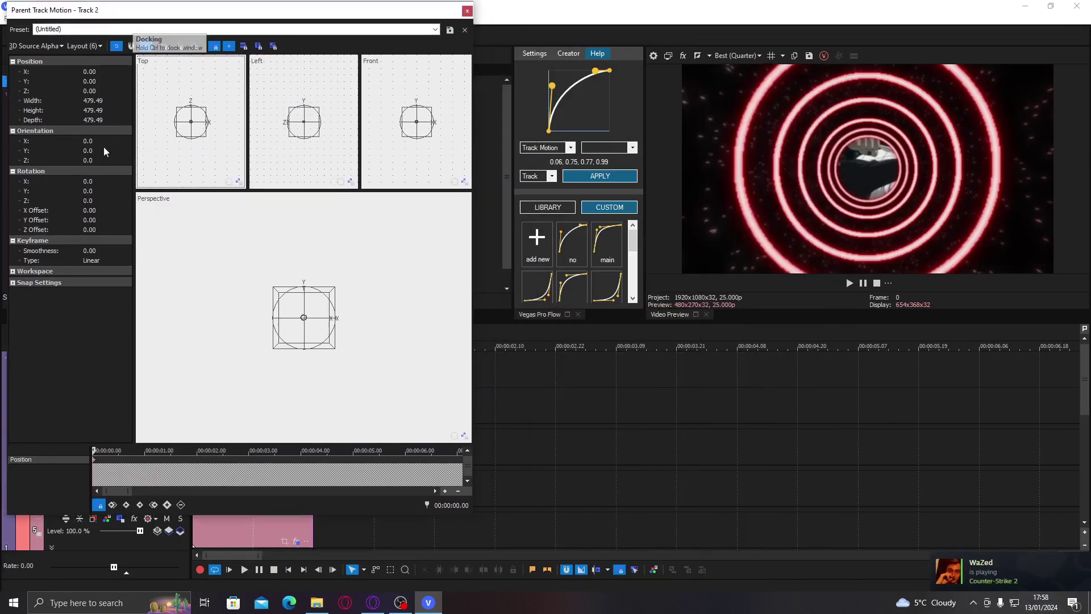
pyautogui.click(96, 460)
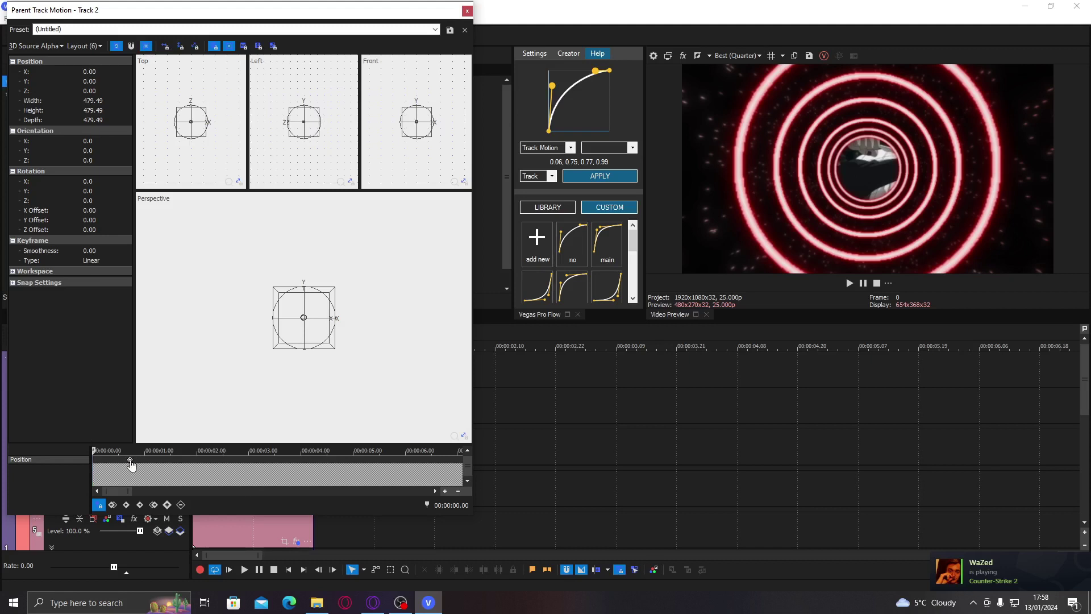
pyautogui.click(131, 464)
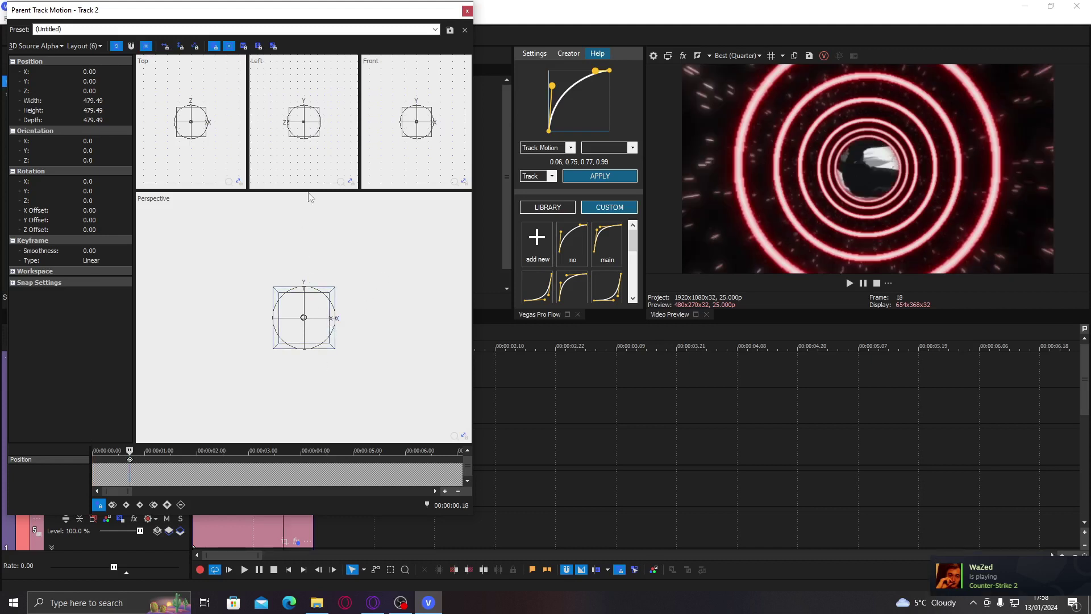
# Step: Push the track 2 parent back along the depth axis to Z 164.75 at the selected keyframe
pyautogui.moveTo(338, 352); pyautogui.dragTo(353, 364)
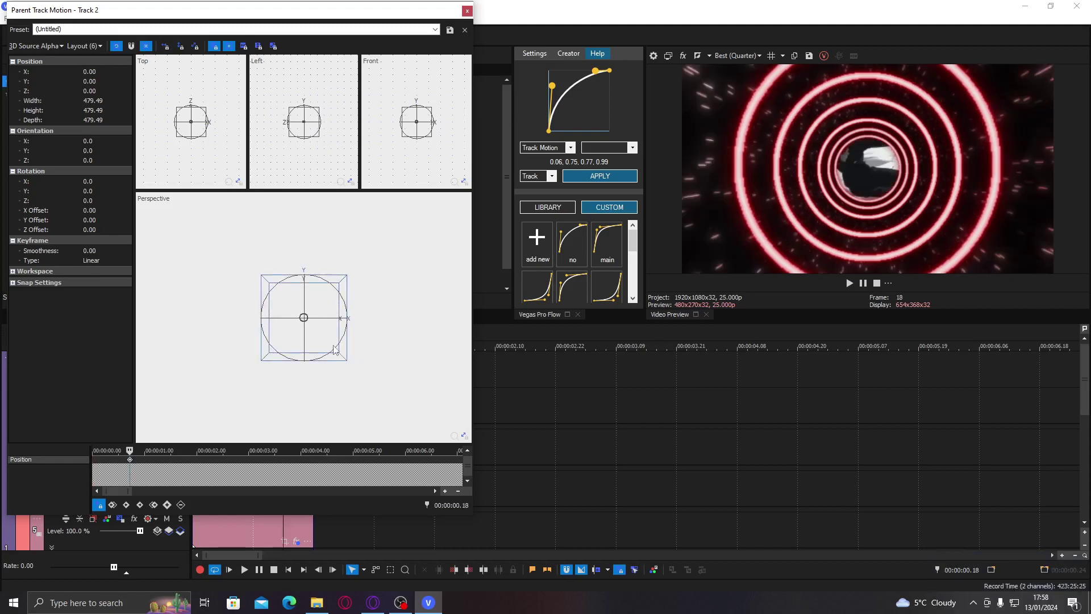
pyautogui.click(303, 109)
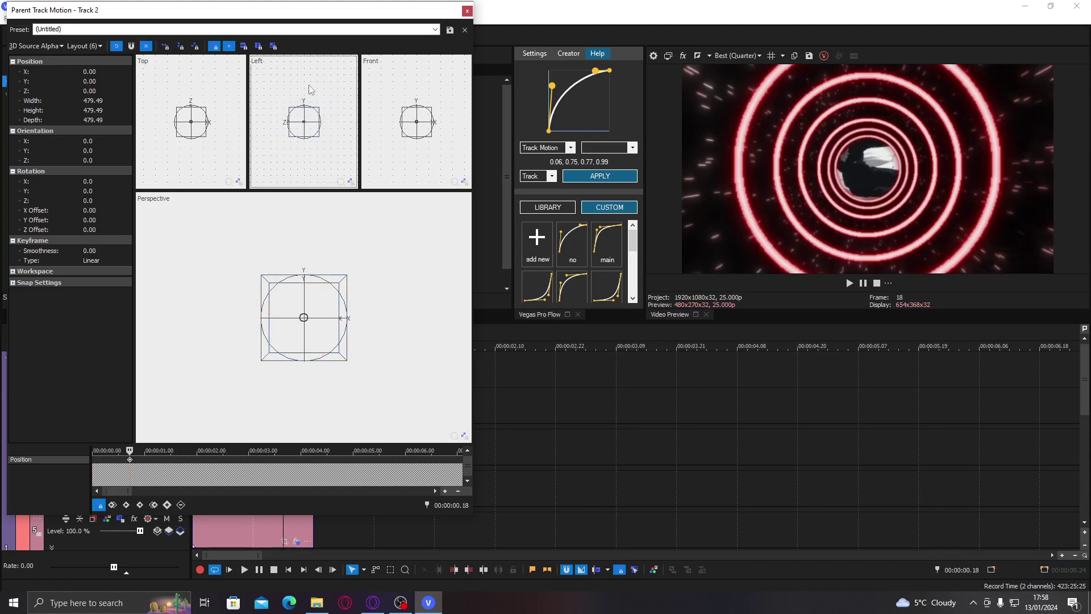
pyautogui.press('Left')
pyautogui.press('Left')
pyautogui.press('Left')
pyautogui.press('Left')
pyautogui.press('Left')
pyautogui.press('Left')
pyautogui.press('Left')
pyautogui.press('Left')
pyautogui.press('Left')
pyautogui.press('Left')
pyautogui.press('Left')
pyautogui.press('Left')
pyautogui.press('Left')
pyautogui.press('Left')
pyautogui.press('Left')
pyautogui.press('Left')
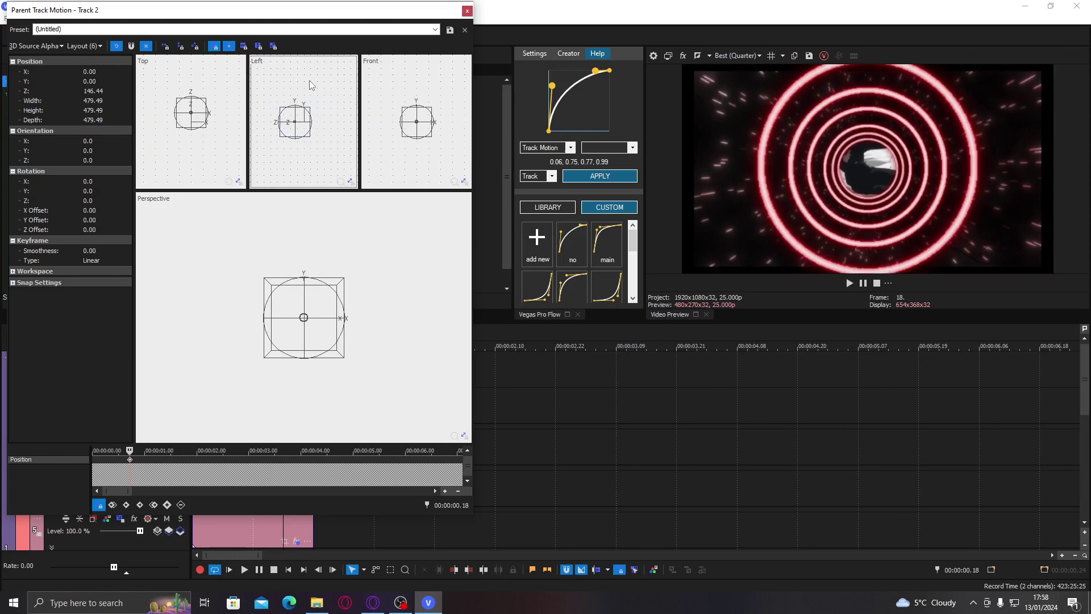
pyautogui.scroll(-3, 309, 80)
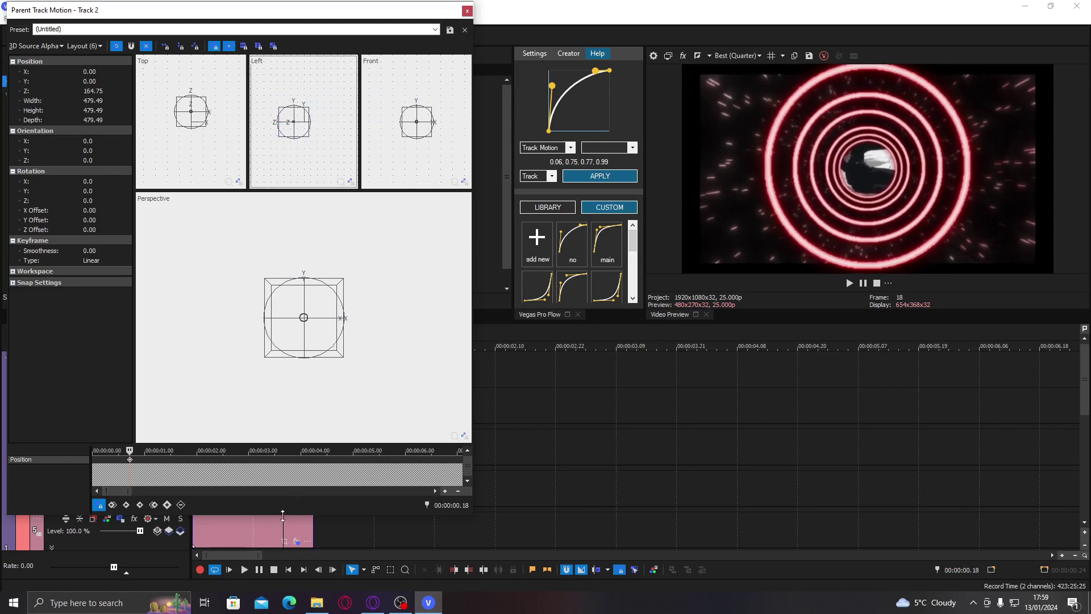
pyautogui.moveTo(279, 514); pyautogui.dragTo(273, 473)
pyautogui.click(120, 519)
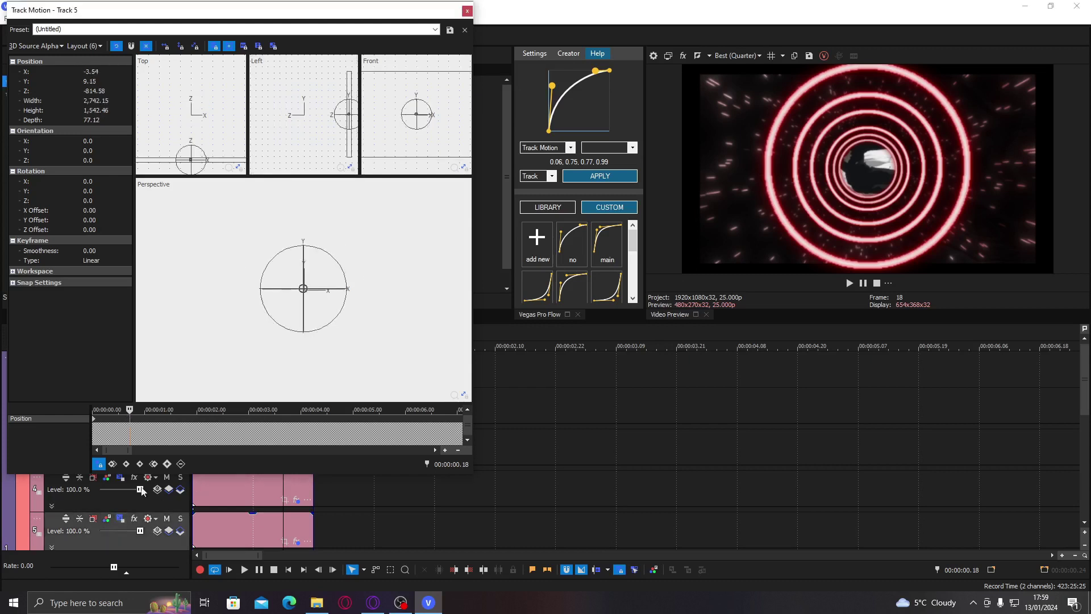
pyautogui.click(96, 425)
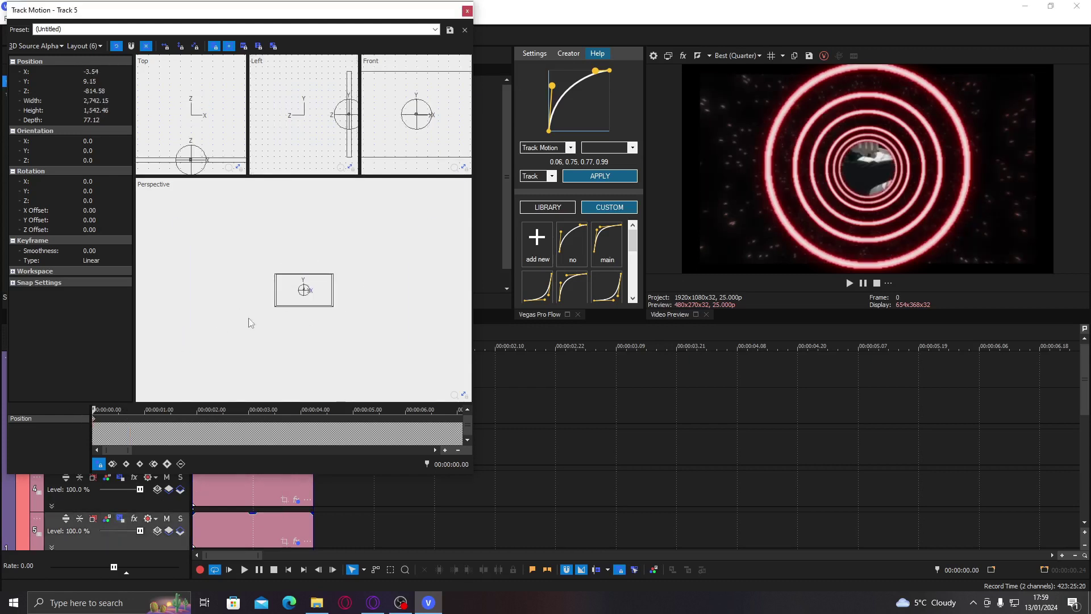
pyautogui.moveTo(233, 329); pyautogui.dragTo(223, 337)
pyautogui.hotkey('ctrl', 'z')
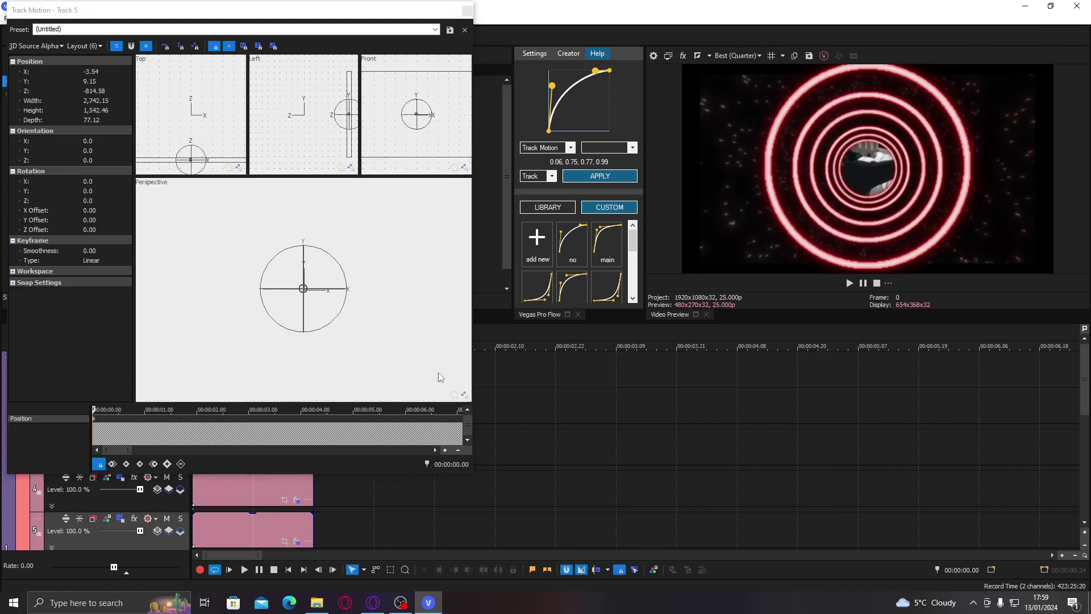
# Step: Enlarge the particle track 10 in its track motion until it fills the preview, and close the window
pyautogui.moveTo(1087, 416); pyautogui.dragTo(1079, 493)
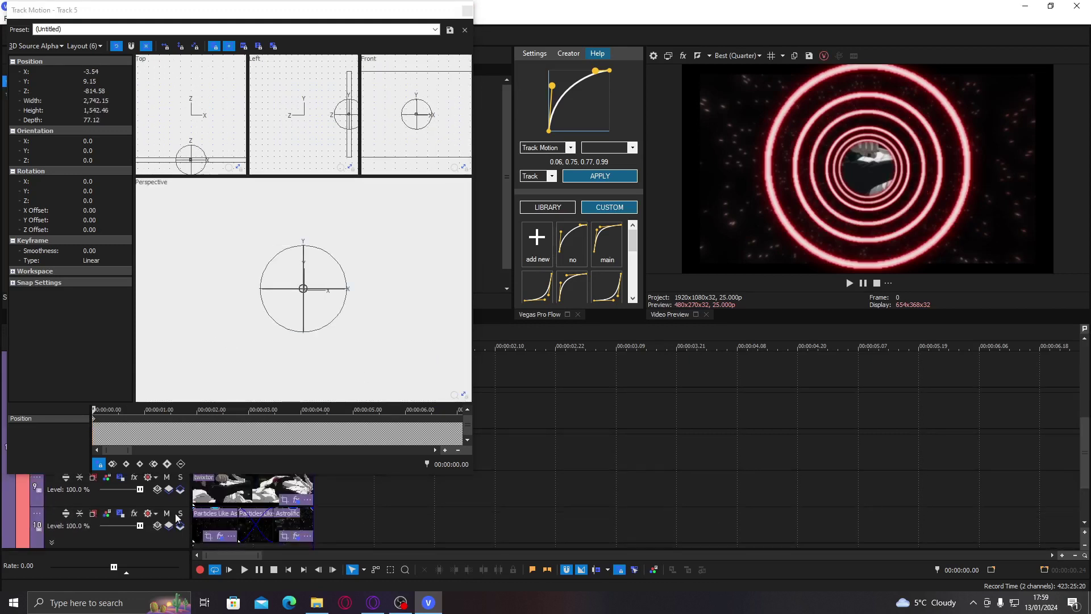
pyautogui.click(112, 513)
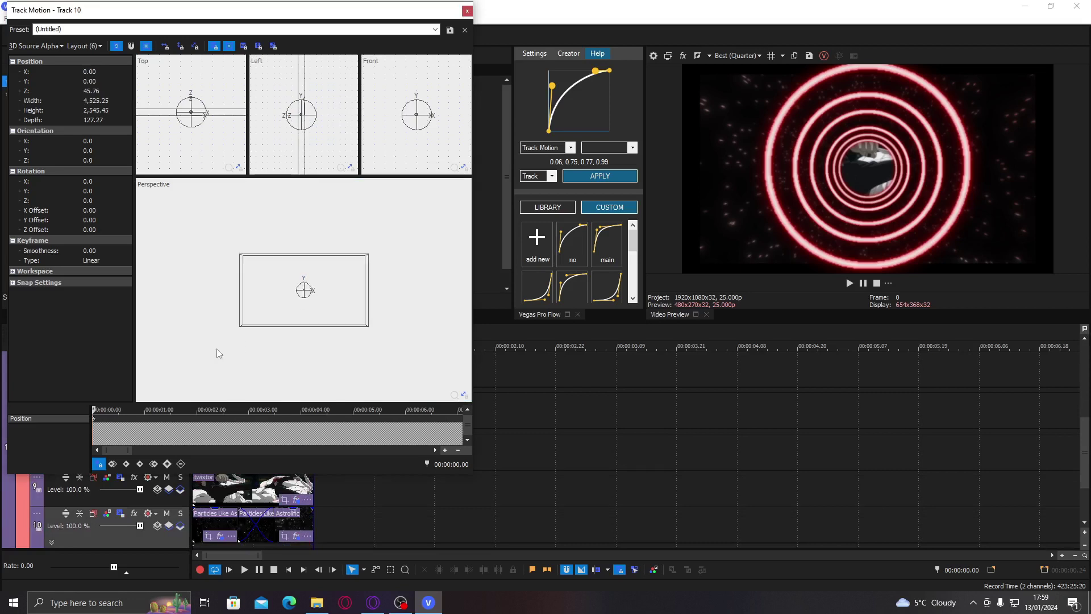
pyautogui.moveTo(239, 327); pyautogui.dragTo(226, 335)
pyautogui.click(467, 11)
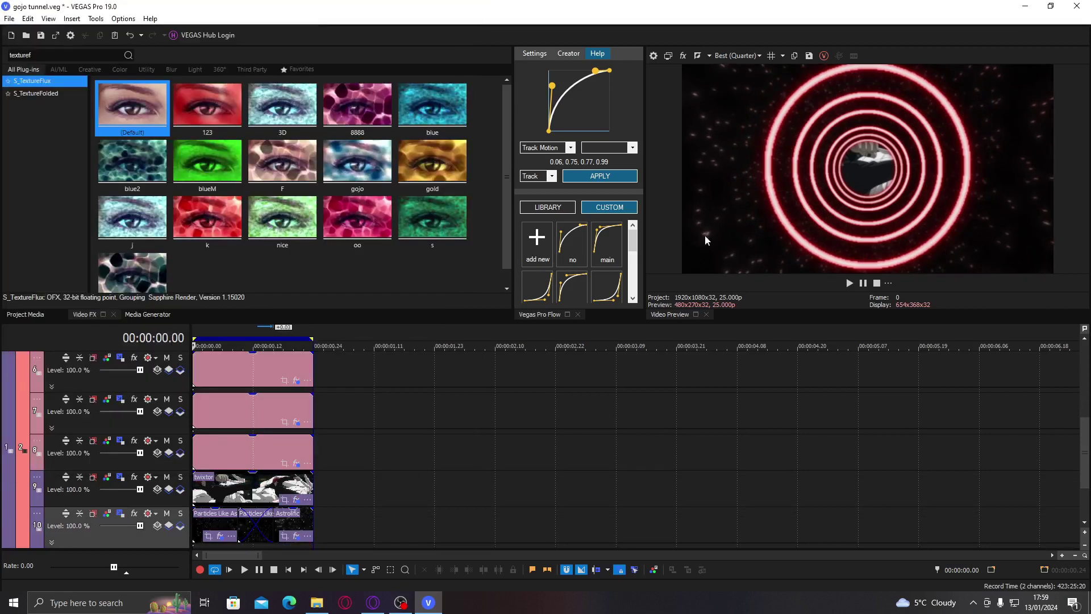
# Step: Move the track 2 parent motion keyframe back to the start of the timeline
pyautogui.press('End')
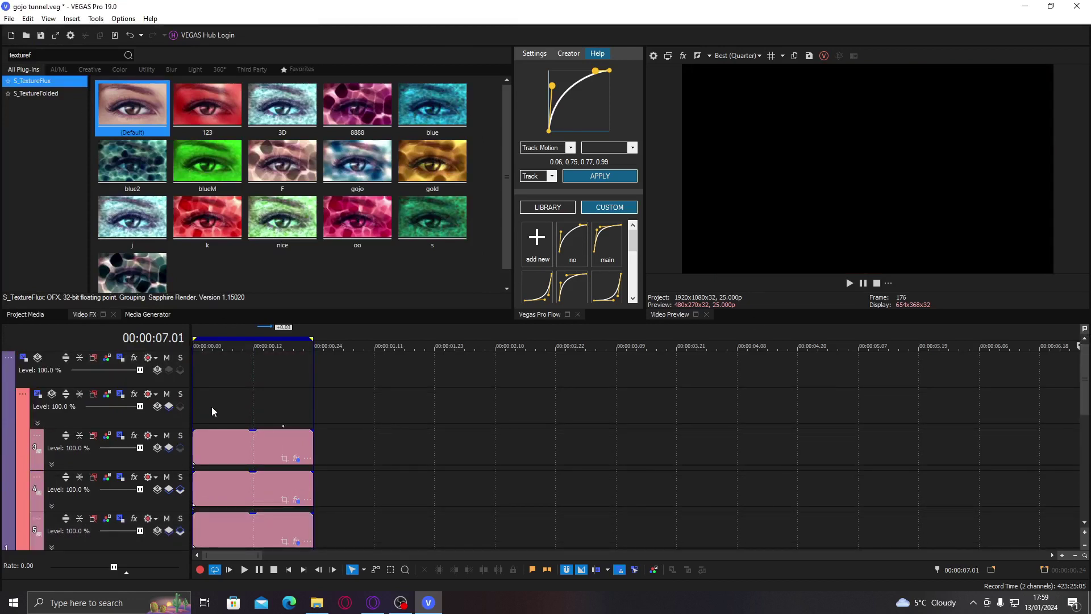
pyautogui.click(211, 408)
pyautogui.moveTo(283, 426); pyautogui.dragTo(258, 425)
pyautogui.doubleClick(258, 425)
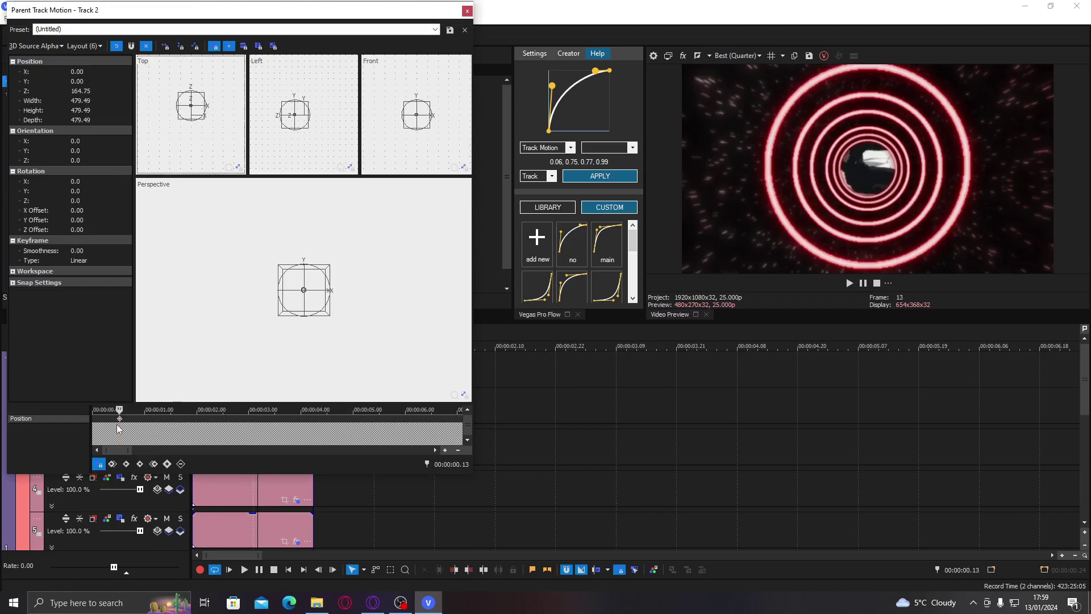
pyautogui.moveTo(119, 418); pyautogui.dragTo(26, 421)
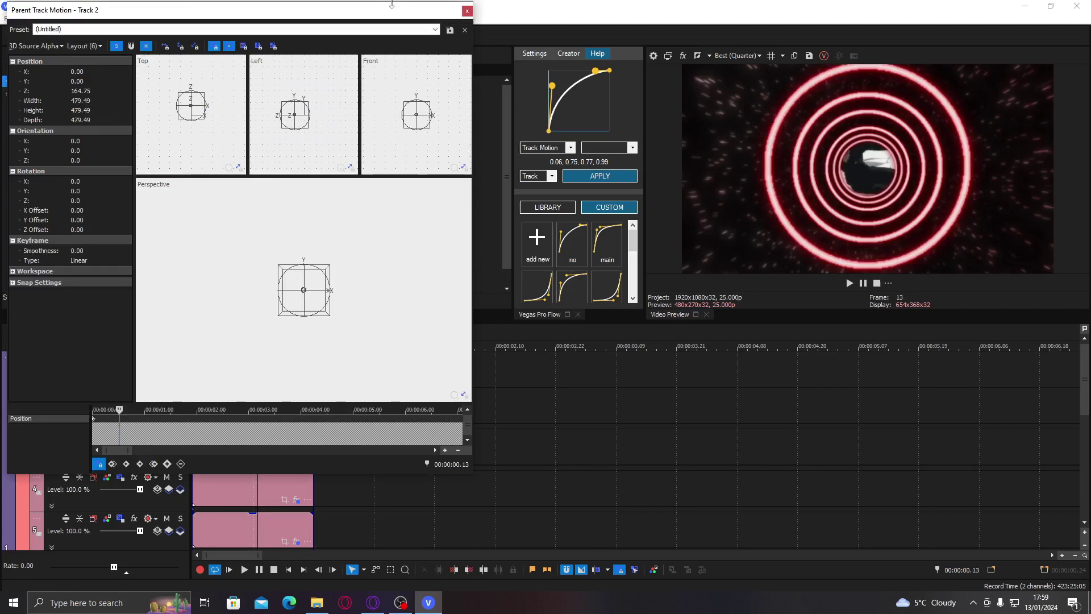
# Step: Position the playhead at 00:00:00.17 and add a second position keyframe to the track 2 parent motion
pyautogui.moveTo(391, 3); pyautogui.dragTo(316, 13)
pyautogui.click(244, 407)
pyautogui.scroll(3, 391, 413)
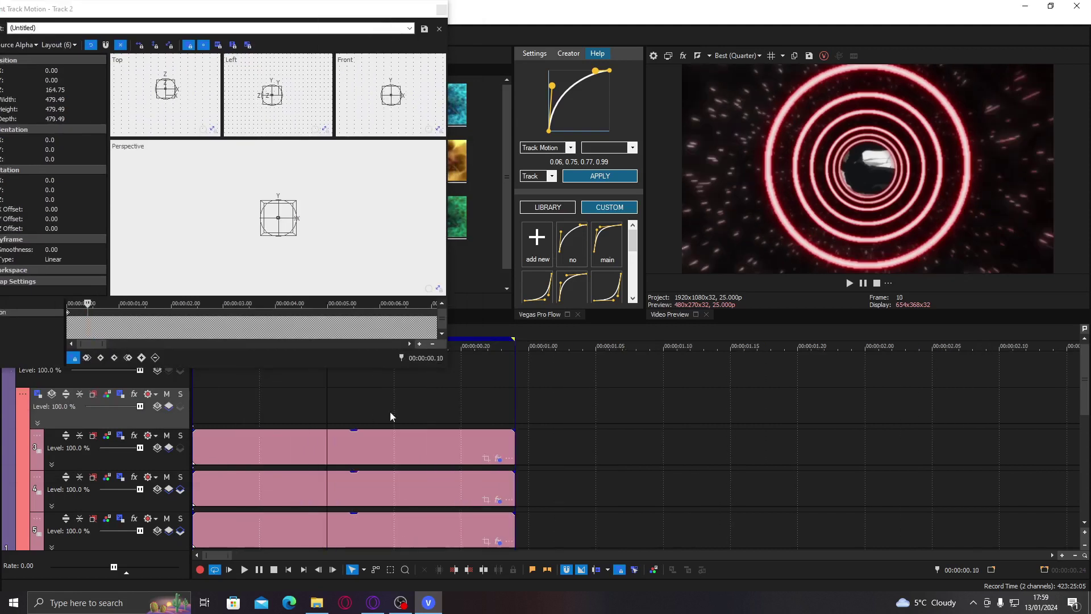
pyautogui.click(380, 412)
pyautogui.click(400, 404)
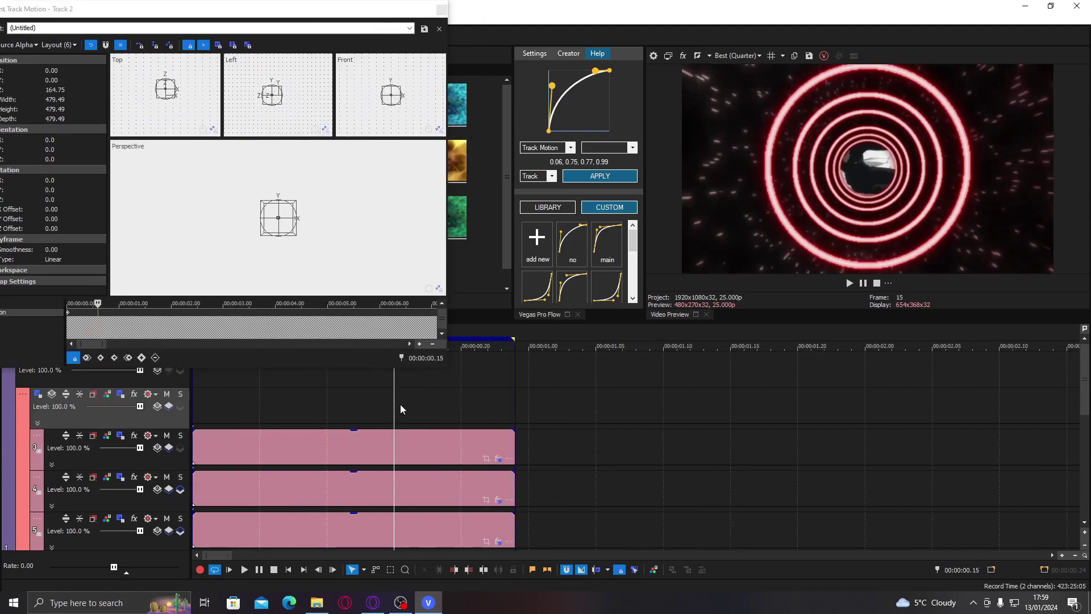
pyautogui.click(353, 407)
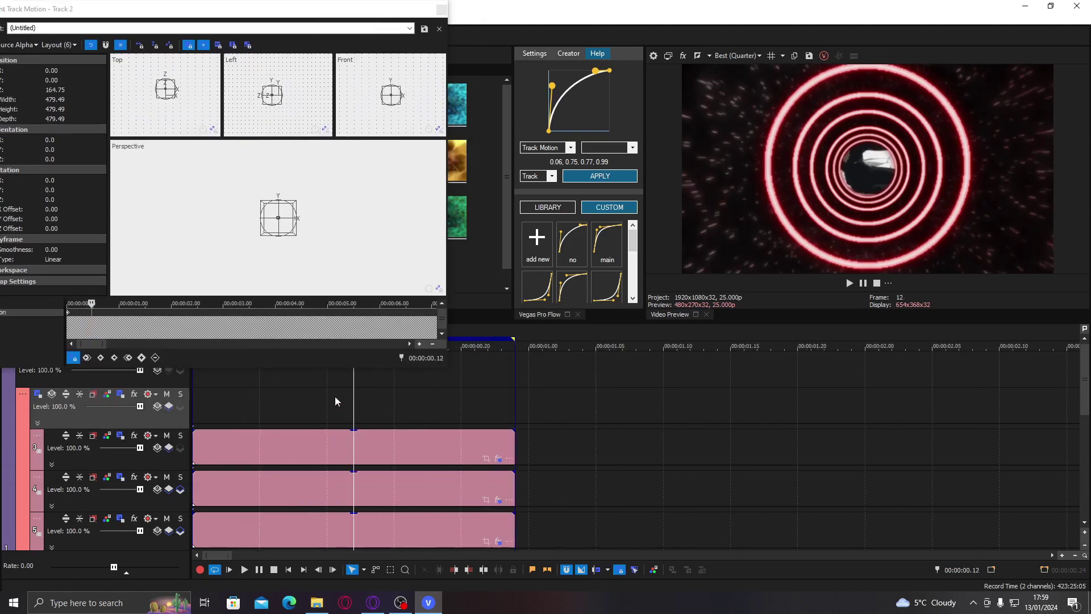
pyautogui.click(423, 404)
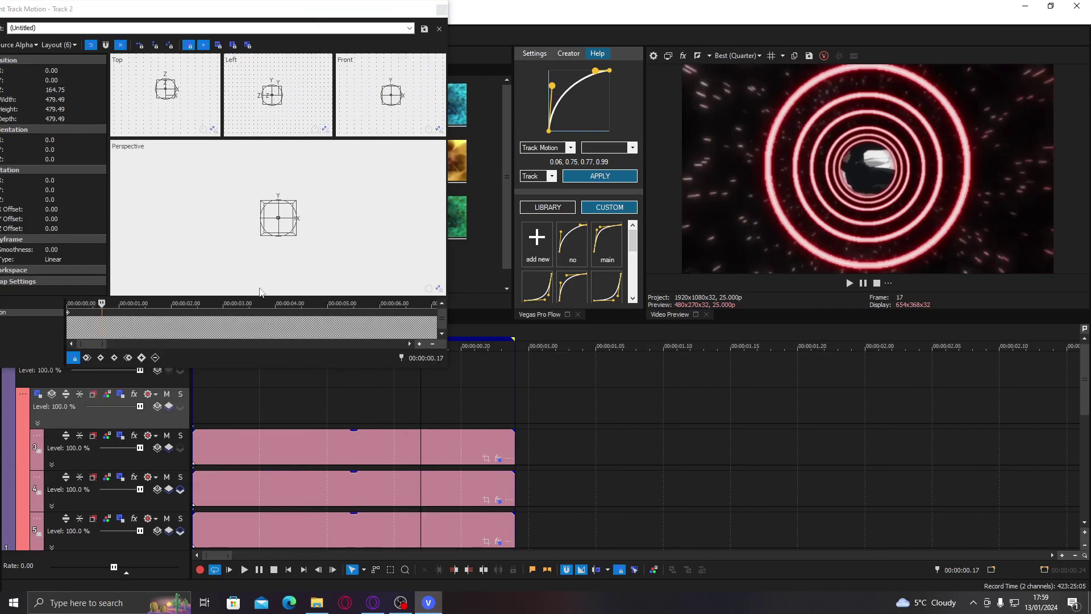
pyautogui.click(272, 85)
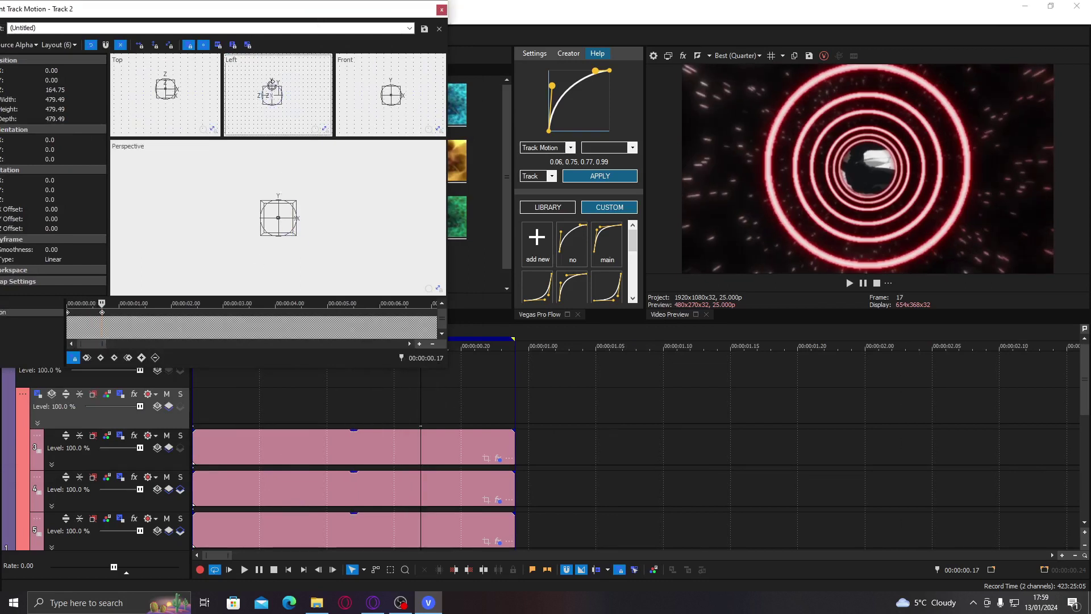
# Step: Pull the track 2 parent forward along the depth axis to about Z -353 at the 00:00:00.17 keyframe and preview the motion
pyautogui.moveTo(272, 85); pyautogui.dragTo(281, 87)
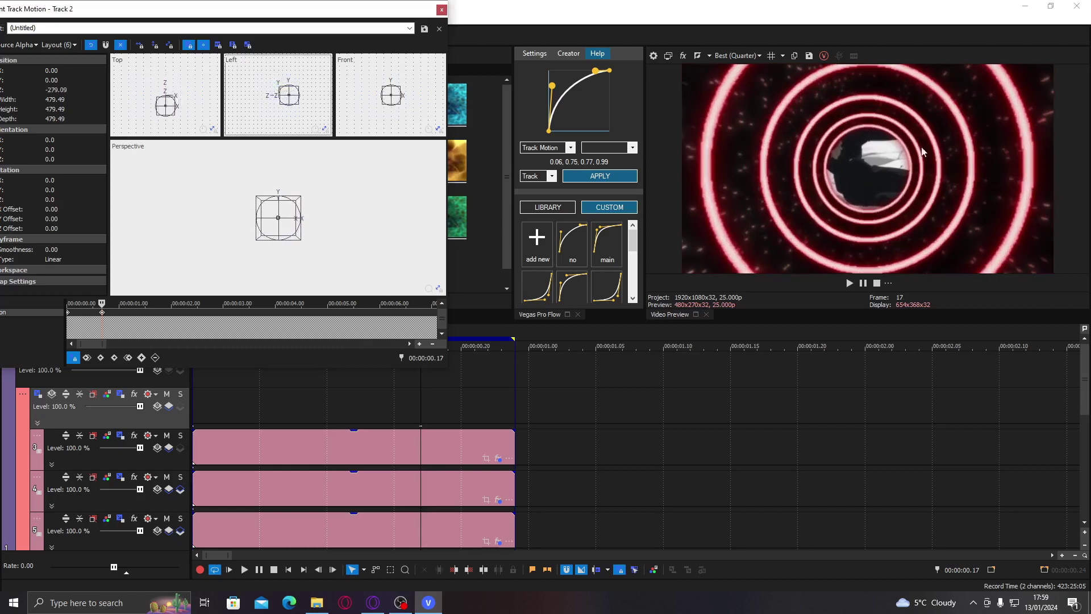
pyautogui.press('Right')
pyautogui.press('Right')
pyautogui.press('Right')
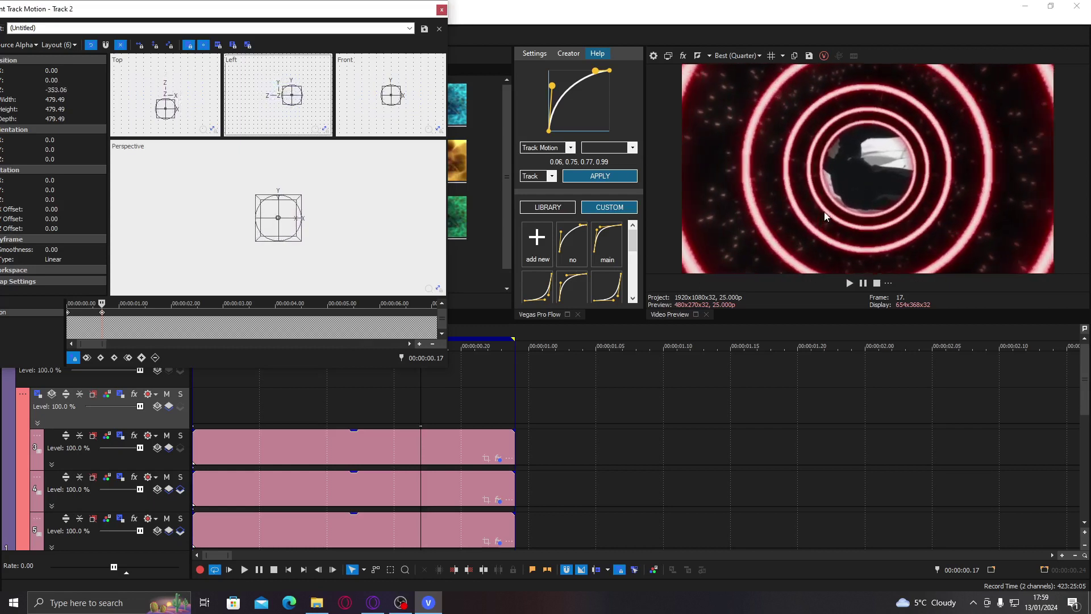
pyautogui.click(291, 397)
pyautogui.press('Left')
pyautogui.press('Left')
pyautogui.press('Left')
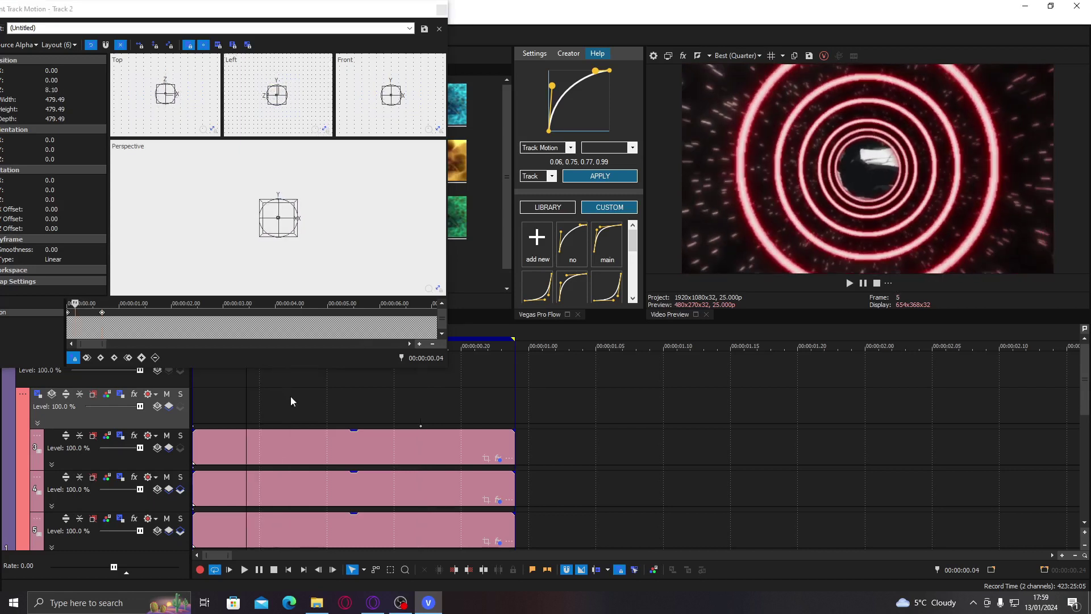
pyautogui.press('space')
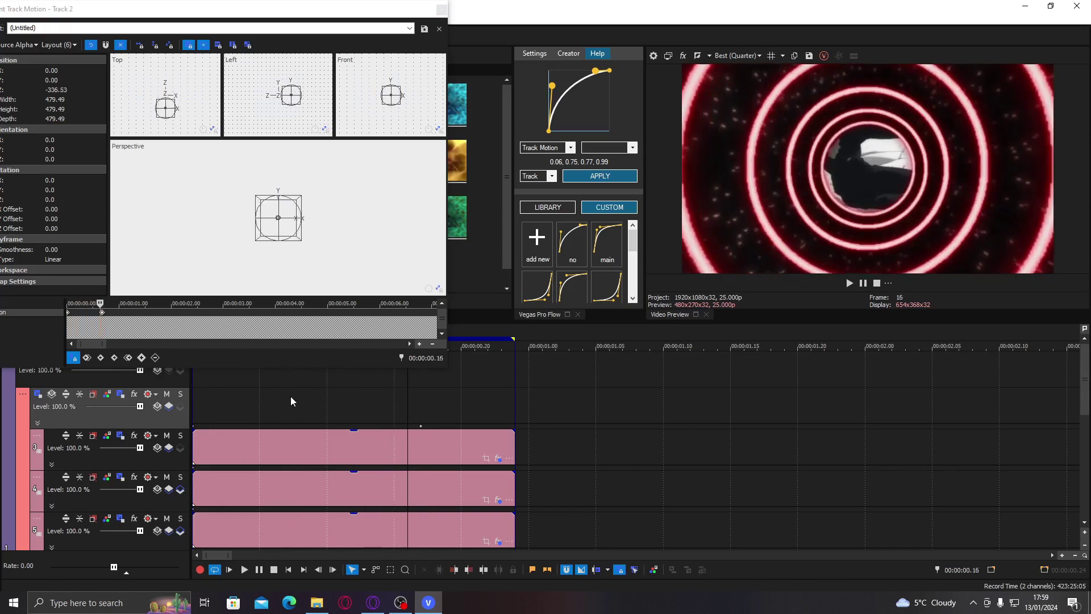
# Step: Pull the track 2 parent further forward to Z -441.83 and shift that keyframe to 00:00:00.18, closing the motion window
pyautogui.click(421, 427)
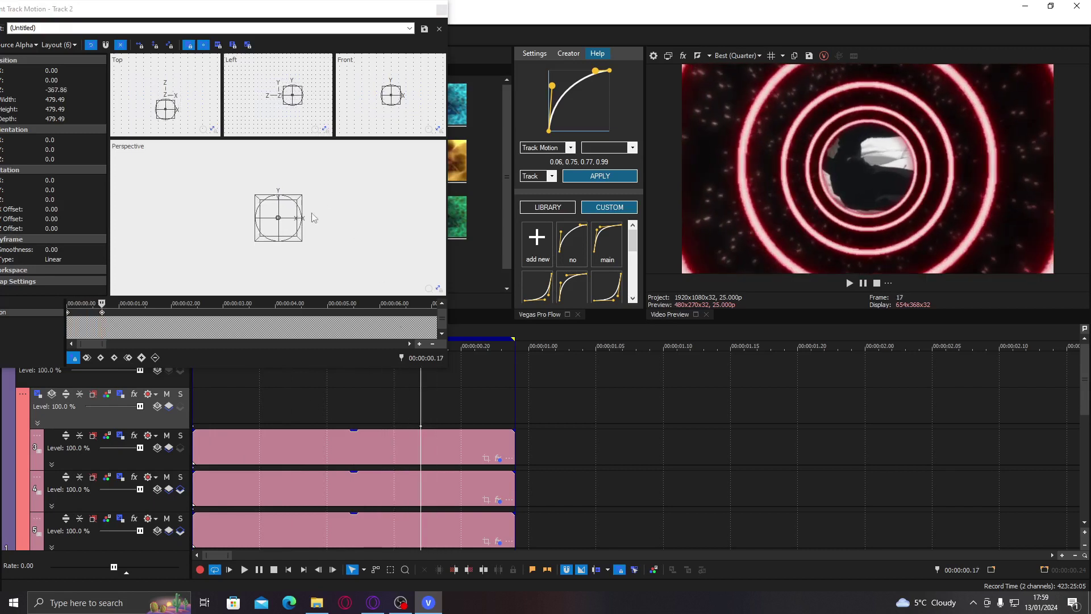
pyautogui.click(288, 109)
pyautogui.press('Right')
pyautogui.press('Right')
pyautogui.press('Right')
pyautogui.press('Right')
pyautogui.press('Right')
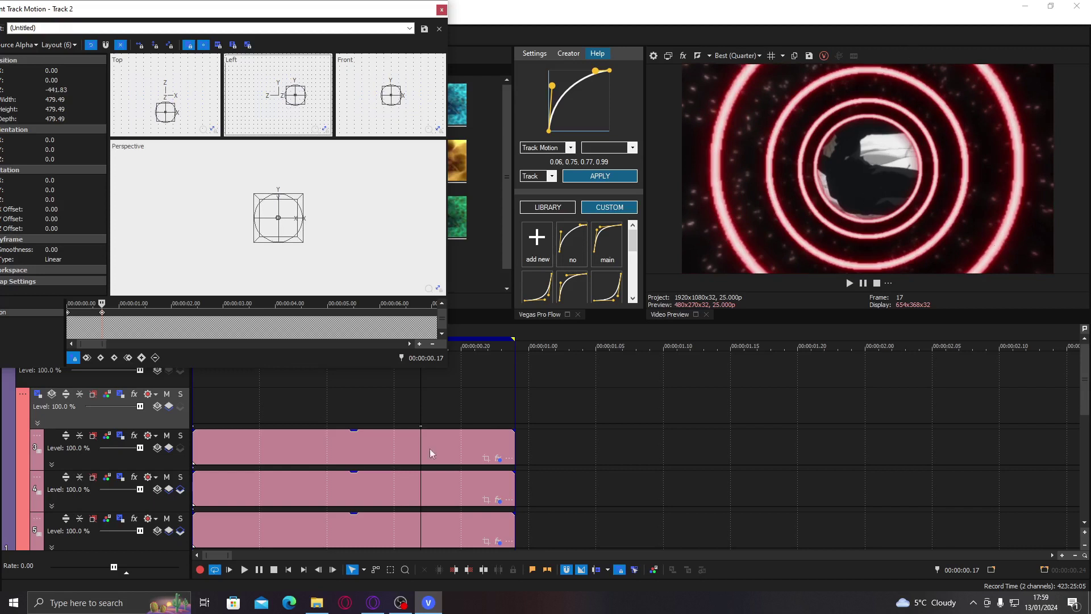
pyautogui.click(313, 407)
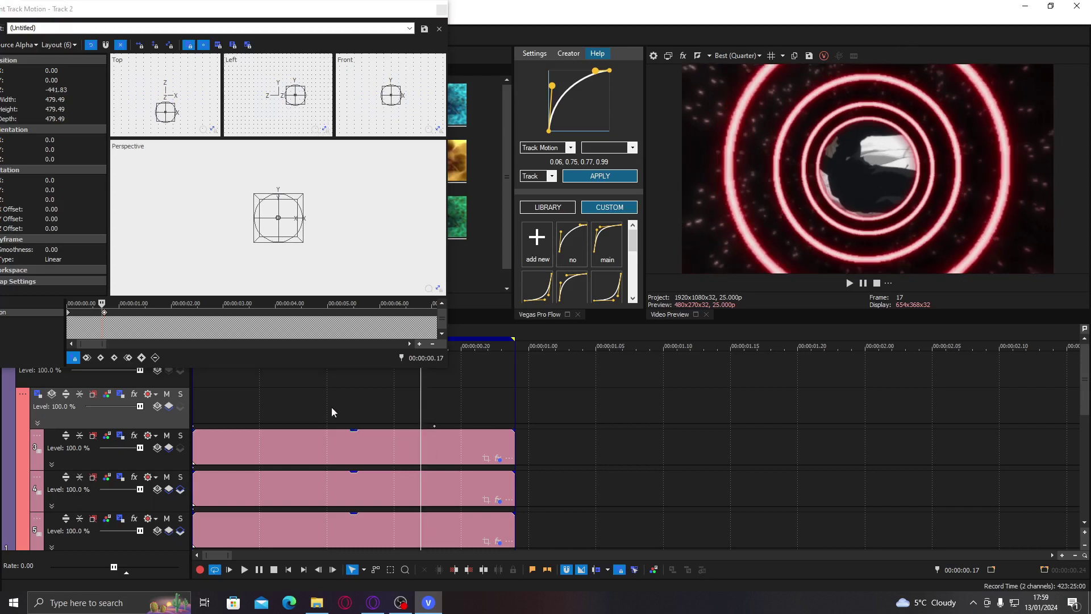
pyautogui.click(441, 10)
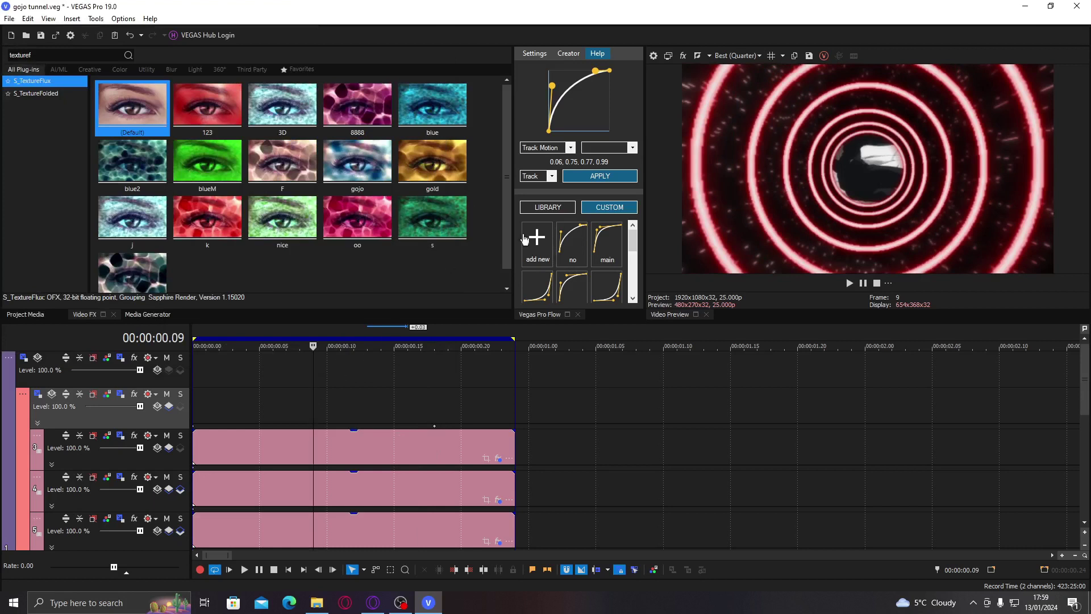
# Step: Apply an ease-out curve of 0.08, 0.67, 0.31, 0.93 to the track 2 parent motion and check frames along the timeline
pyautogui.click(139, 382)
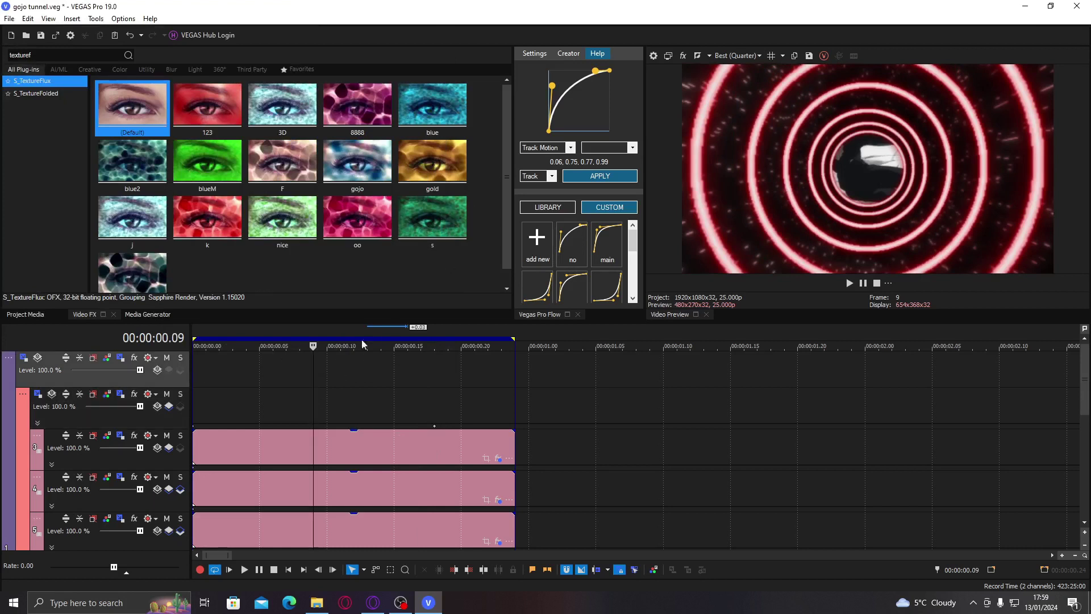
pyautogui.click(304, 424)
pyautogui.click(79, 435)
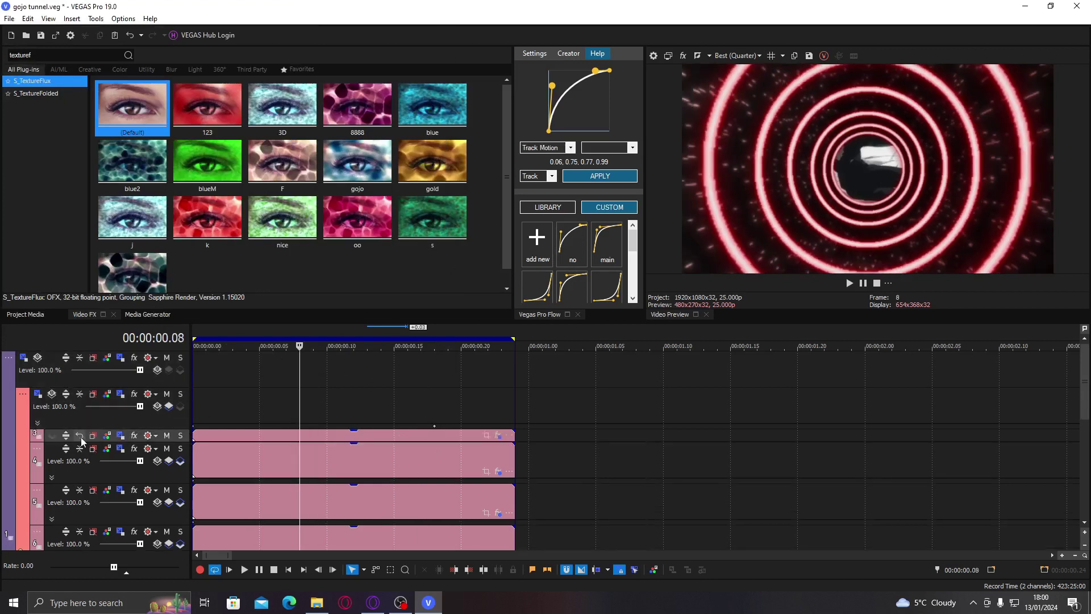
pyautogui.click(80, 437)
pyautogui.click(74, 419)
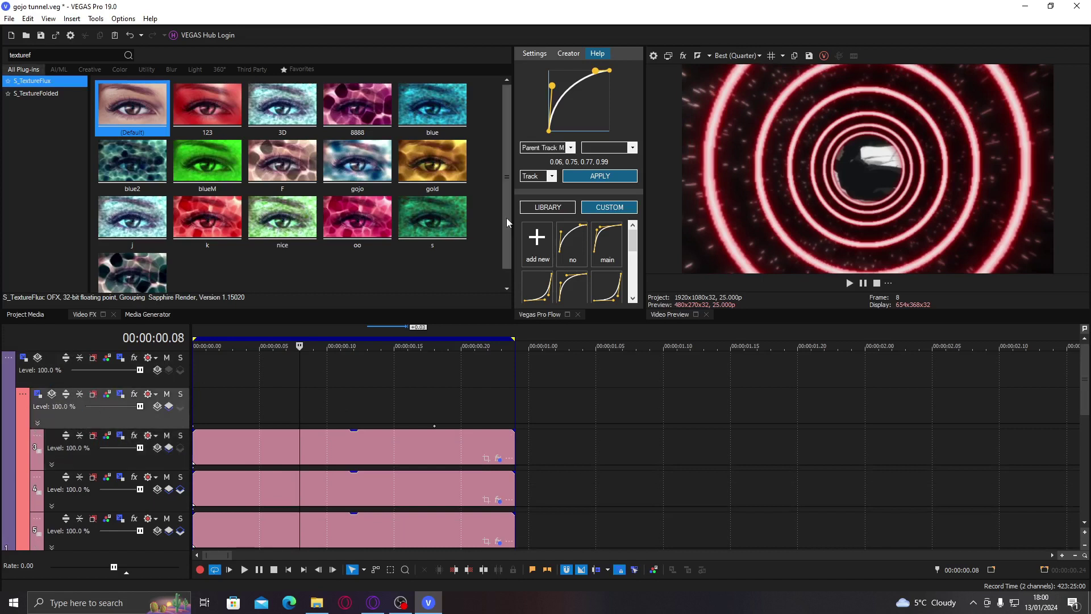
pyautogui.moveTo(554, 89)
pyautogui.mouseDown()
pyautogui.moveTo(554, 102)
pyautogui.moveTo(577, 78)
pyautogui.moveTo(559, 80)
pyautogui.mouseUp()
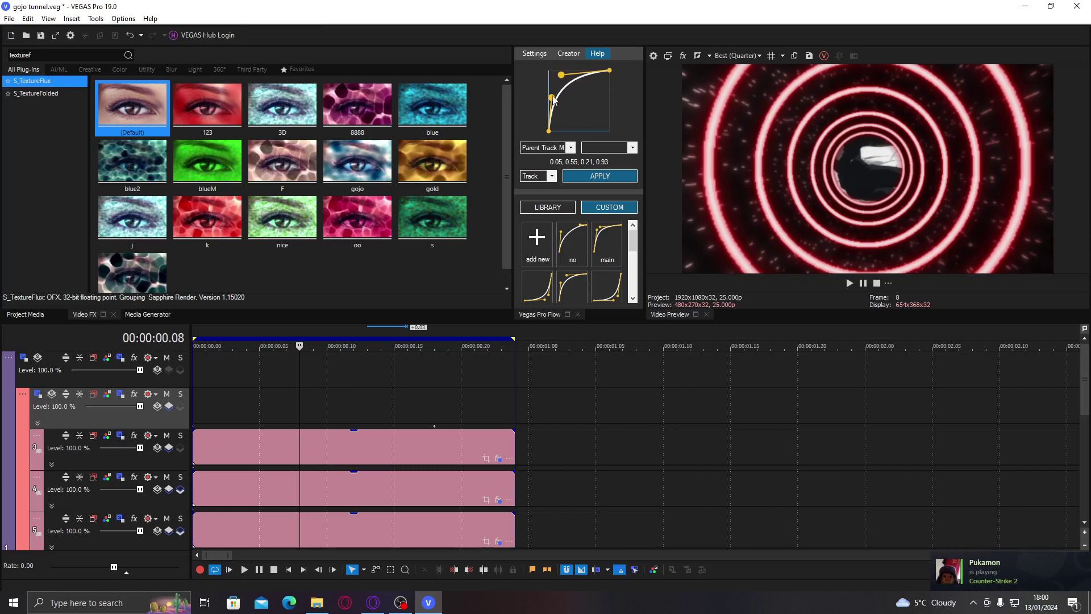
pyautogui.moveTo(554, 100); pyautogui.dragTo(570, 79)
pyautogui.click(600, 176)
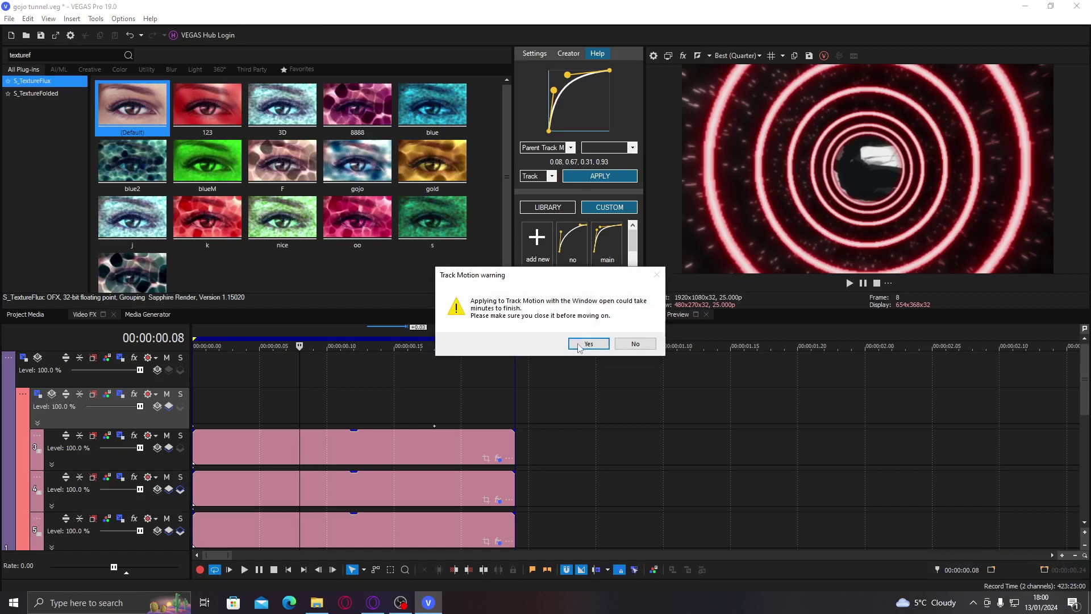
pyautogui.click(588, 343)
pyautogui.click(291, 374)
pyautogui.click(340, 374)
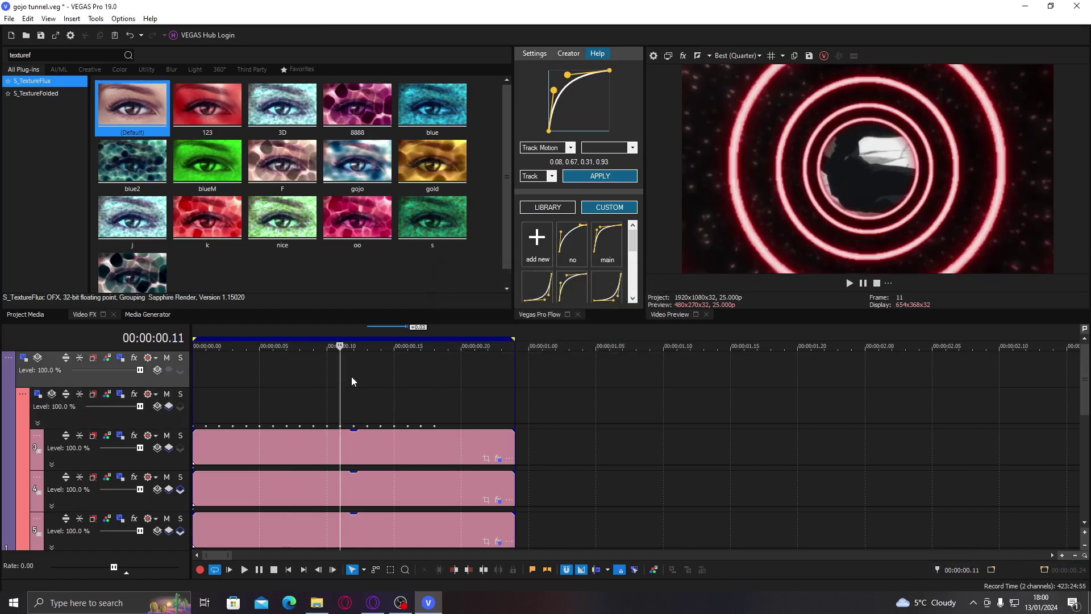
# Step: Add a position keyframe to the track 1 parent motion and place it at 00:00:00.08
pyautogui.click(351, 378)
pyautogui.click(24, 358)
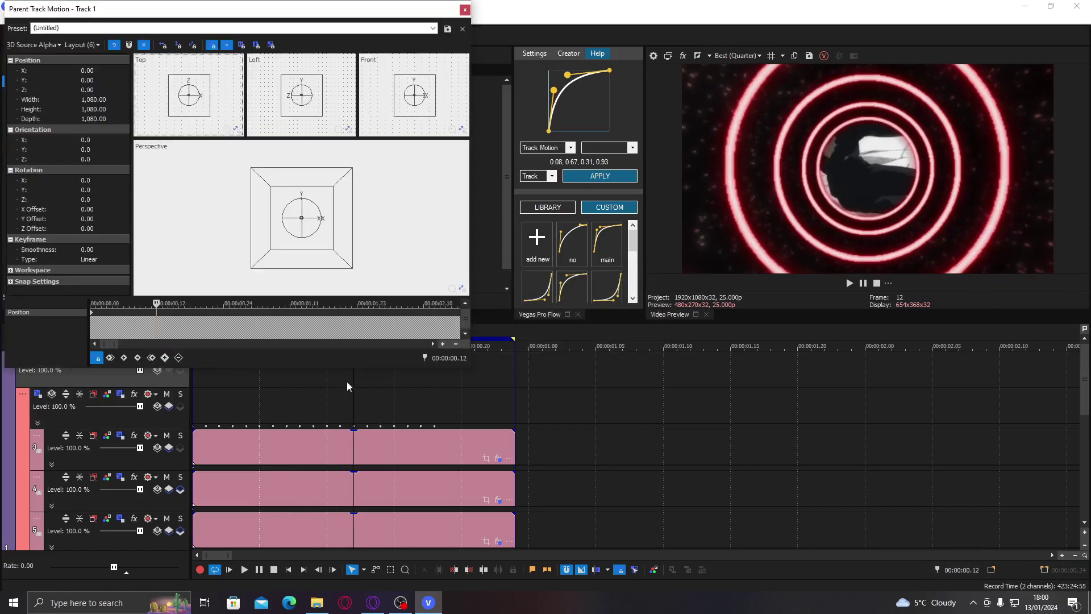
pyautogui.click(307, 384)
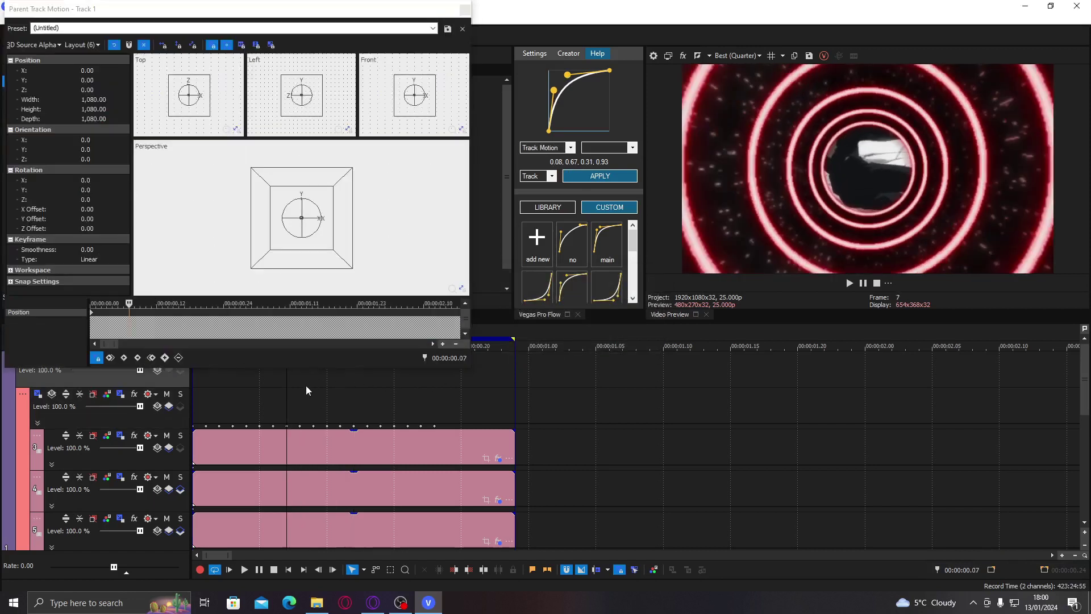
pyautogui.click(165, 357)
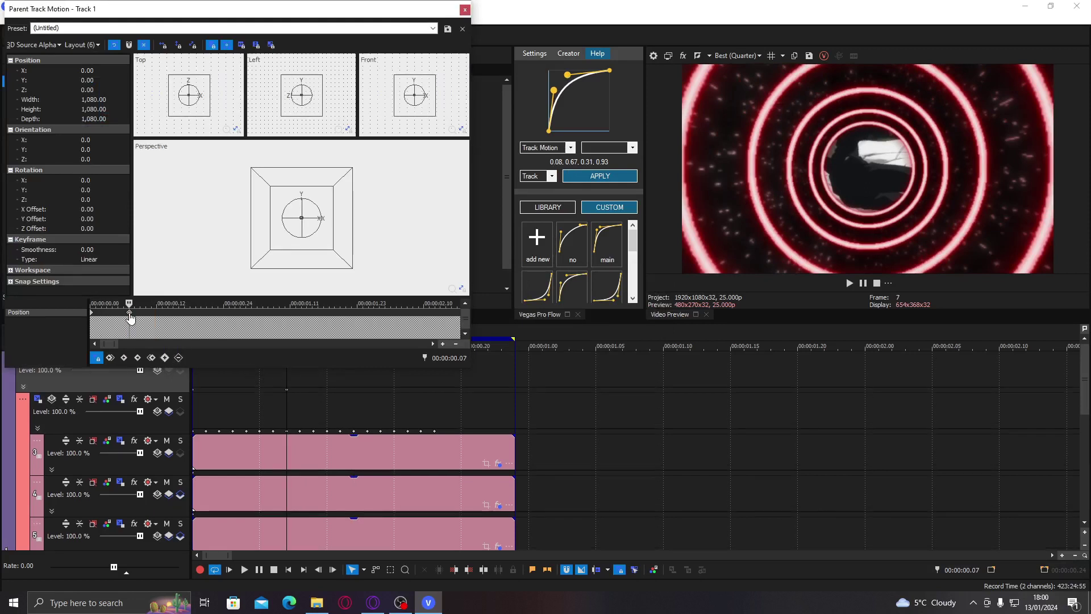
pyautogui.click(287, 393)
pyautogui.moveTo(287, 391)
pyautogui.mouseDown()
pyautogui.moveTo(354, 394)
pyautogui.moveTo(298, 393)
pyautogui.mouseUp()
# Step: Move the track 1 parent to Y -29.59, Z -576.99 at 00:00:00.23 and shift the new keyframe to the clip's end, closing the window
pyautogui.click(421, 380)
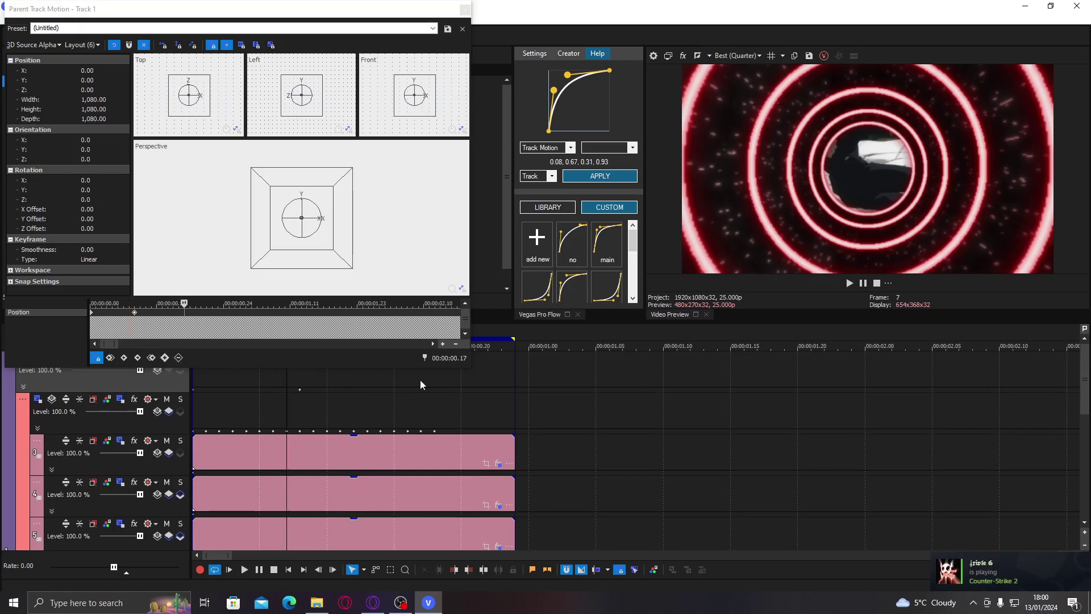
pyautogui.click(459, 384)
pyautogui.click(492, 386)
pyautogui.click(506, 383)
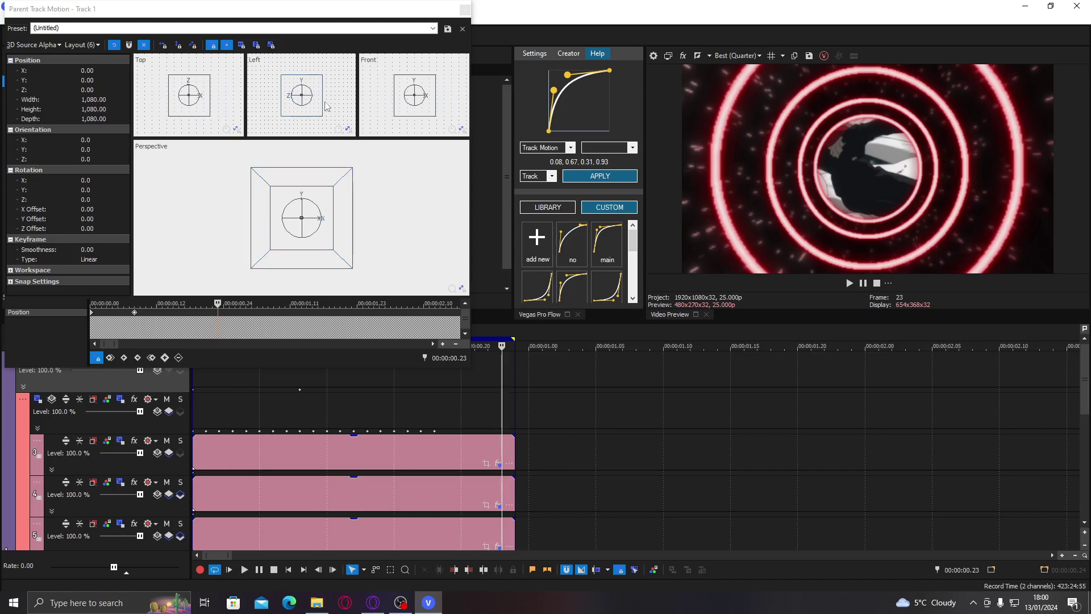
pyautogui.moveTo(316, 114); pyautogui.dragTo(340, 112)
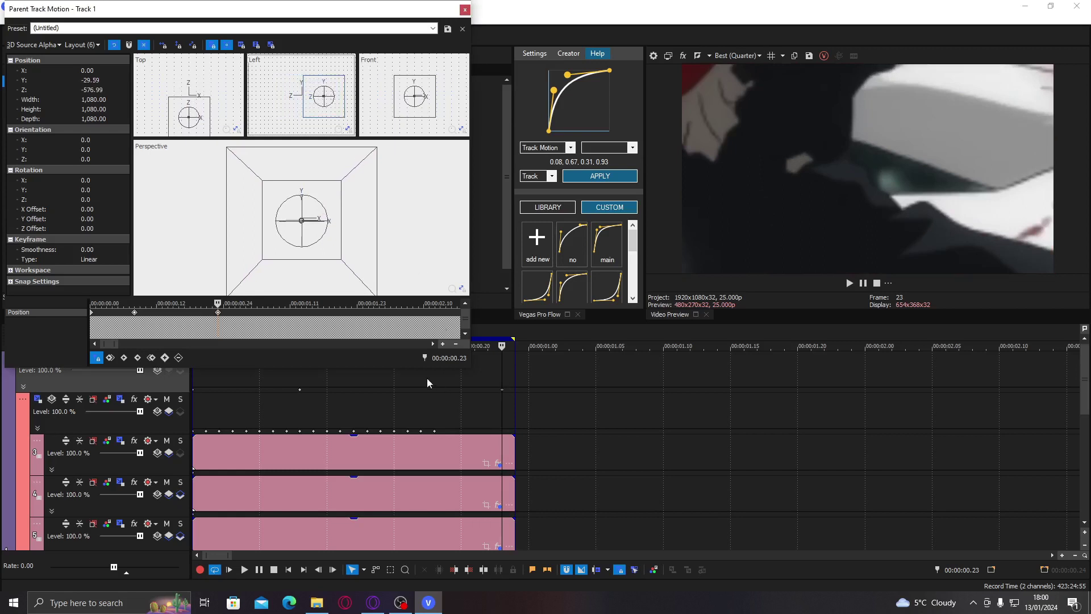
pyautogui.click(504, 391)
pyautogui.click(408, 380)
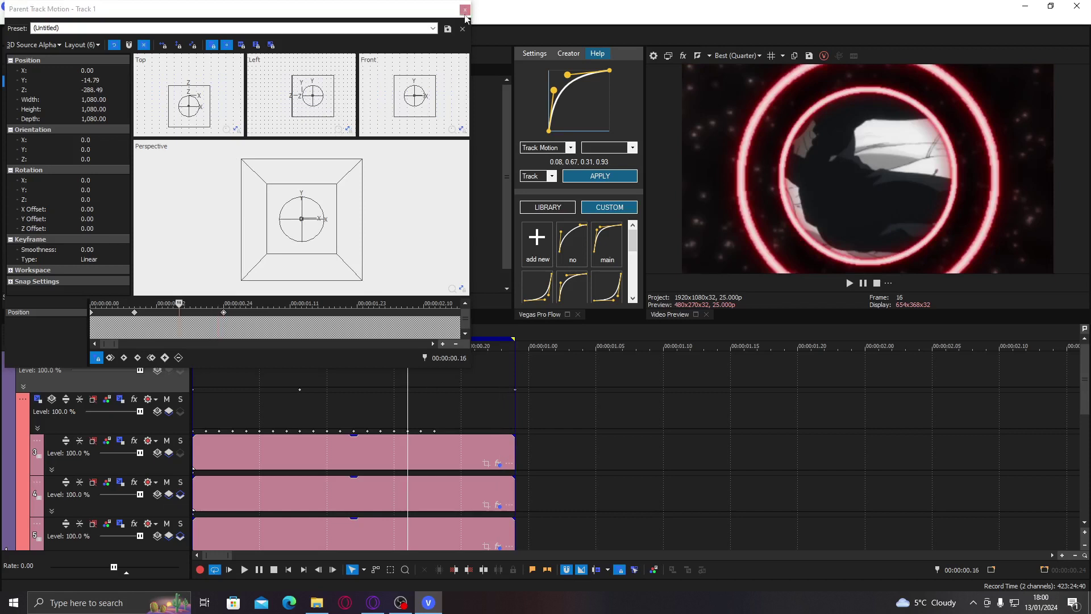
pyautogui.click(465, 10)
# Step: Apply an ease-in curve of 0.81, 0.01, 0.93, 0.50 to the track 1 parent motion
pyautogui.click(545, 294)
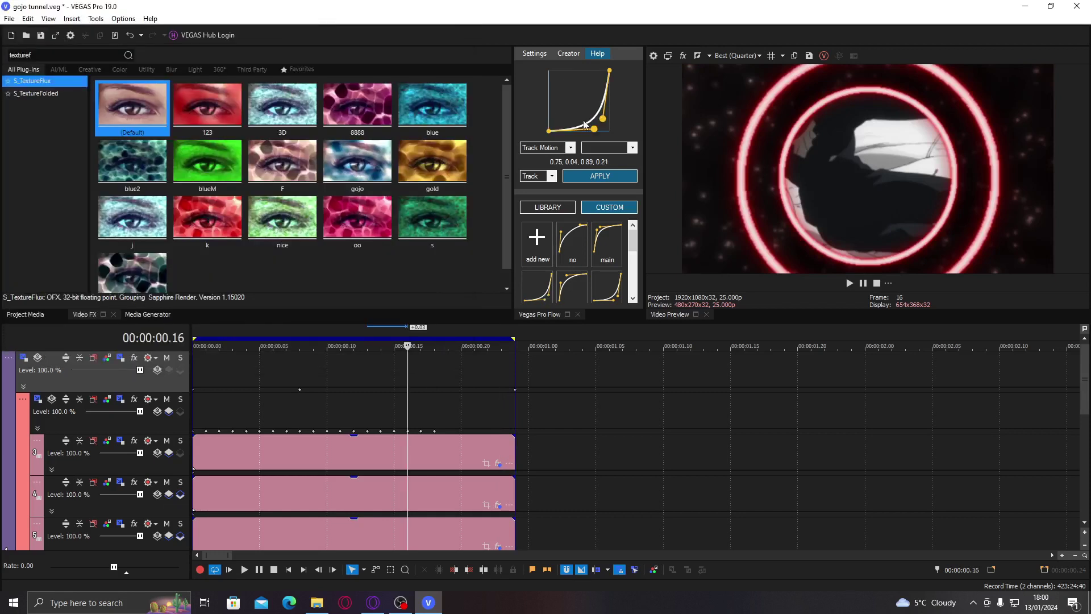
pyautogui.moveTo(593, 134); pyautogui.dragTo(608, 104)
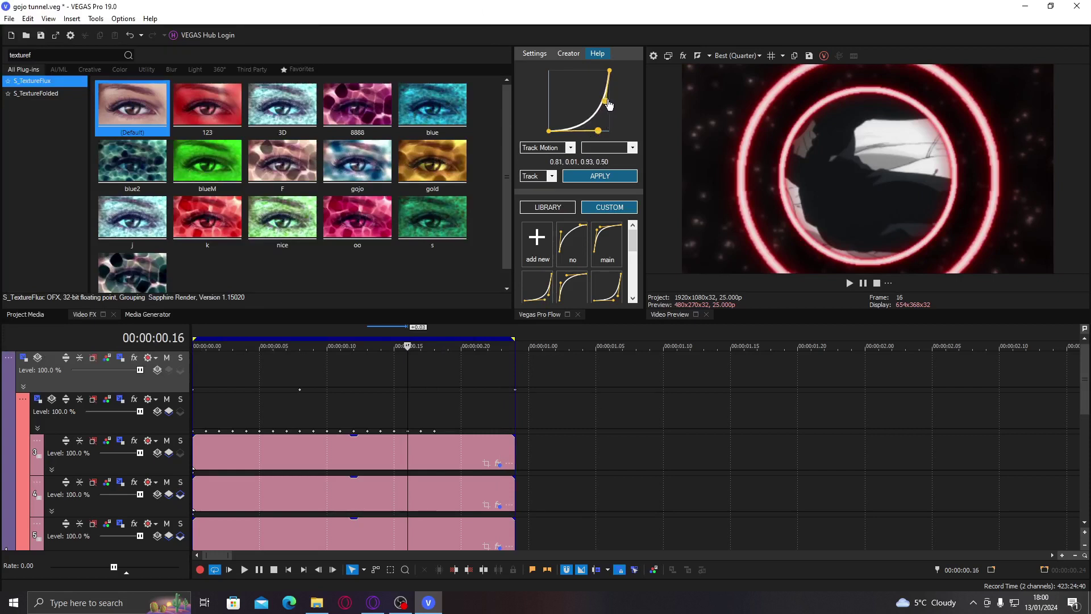
pyautogui.click(121, 428)
pyautogui.click(613, 176)
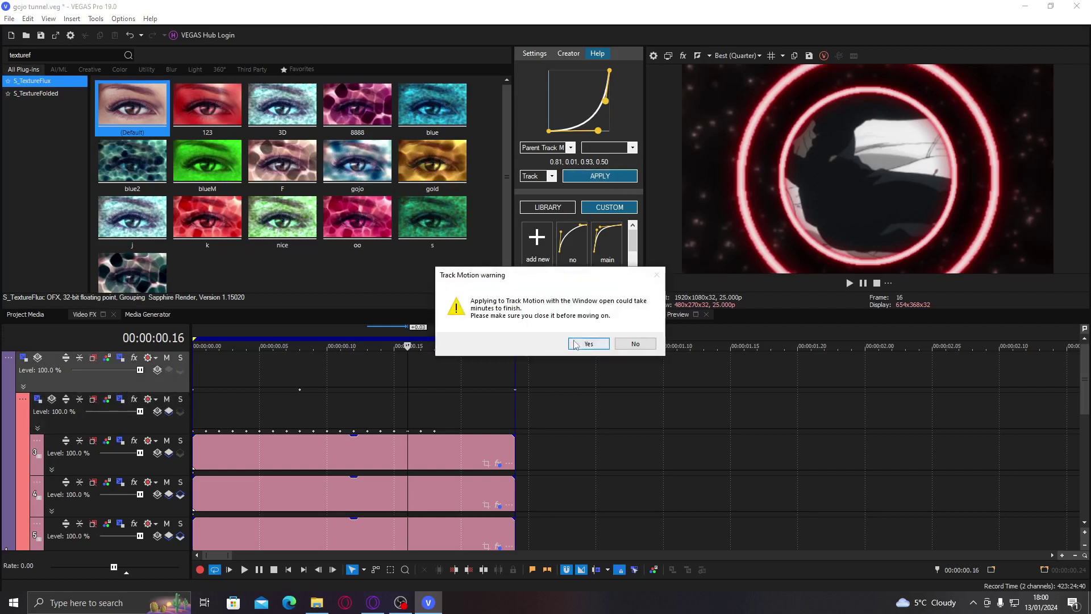
pyautogui.click(576, 345)
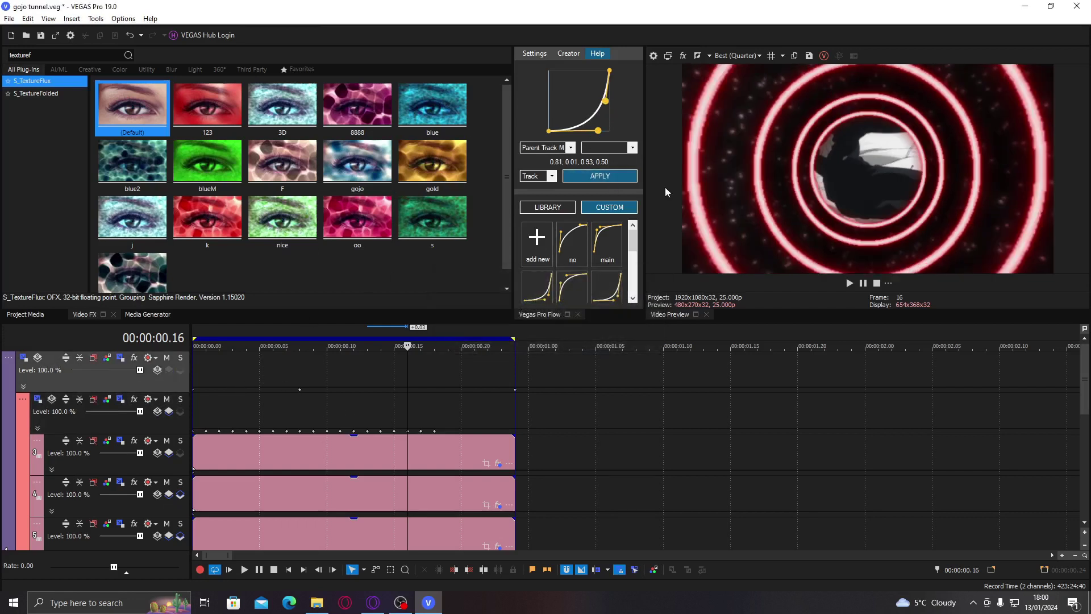
pyautogui.click(598, 179)
pyautogui.click(591, 346)
pyautogui.click(622, 341)
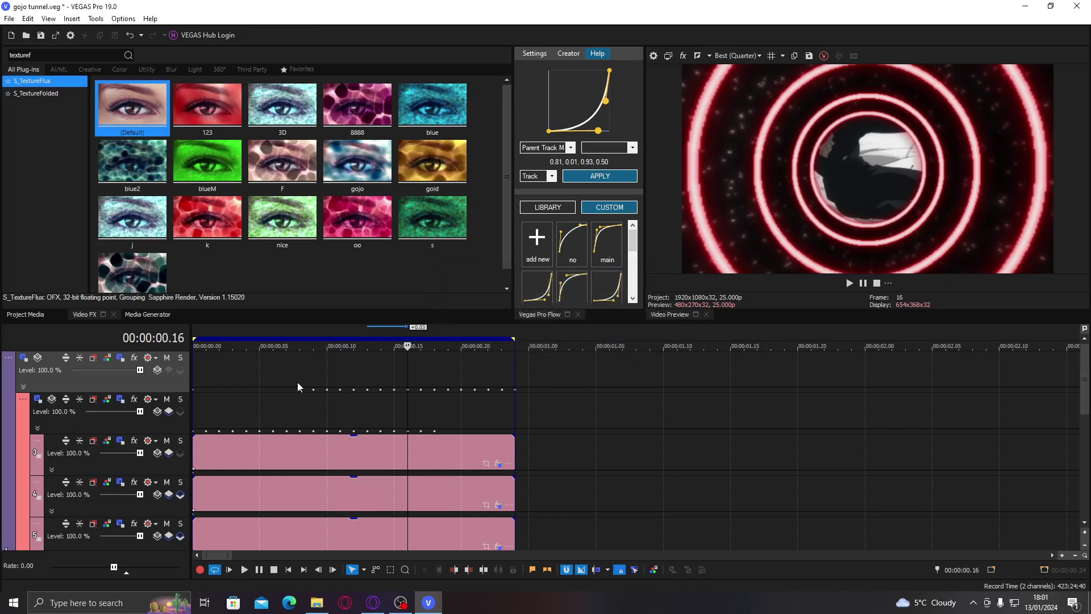
# Step: Play back the tunnel animation from the beginning to examine the eased camera movement
pyautogui.click(251, 369)
pyautogui.press('Left')
pyautogui.press('Left')
pyautogui.press('Left')
pyautogui.press('Left')
pyautogui.press('space')
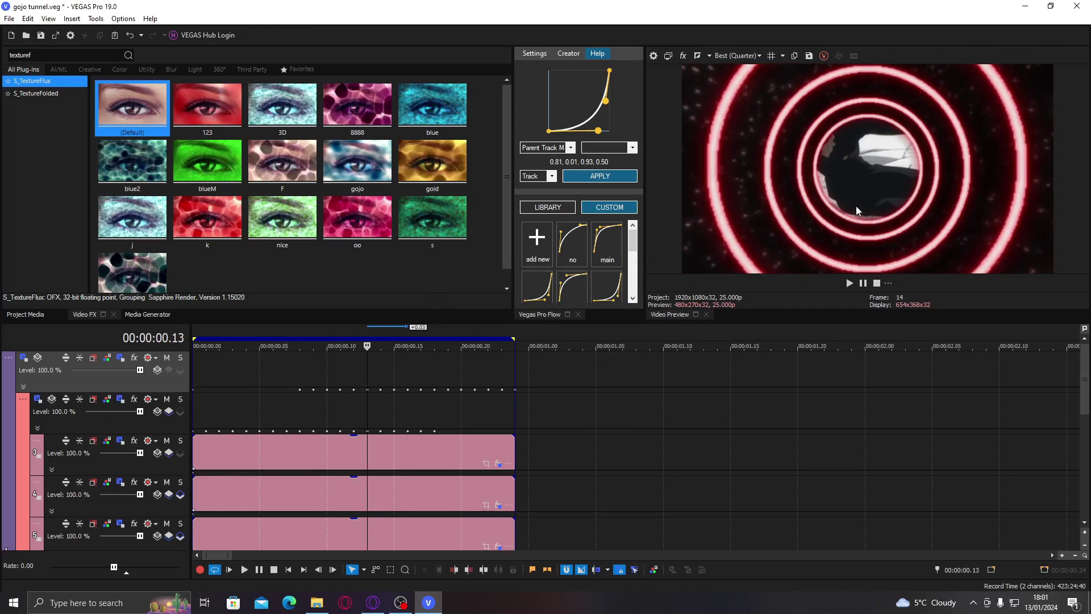
pyautogui.press('space')
pyautogui.hotkey('ctrl', 'a')
pyautogui.press('space')
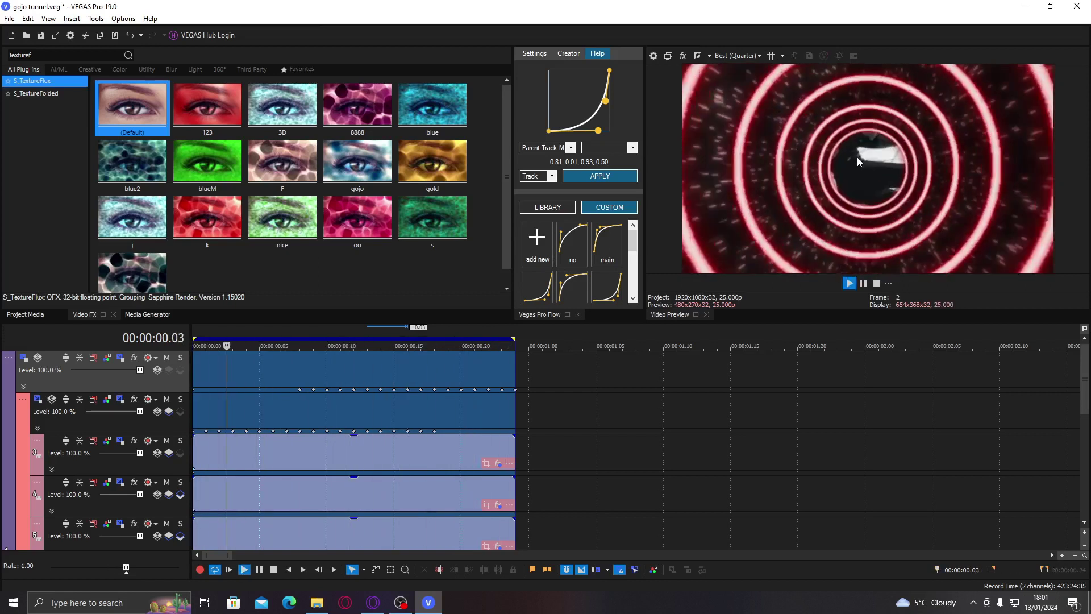
# Step: Undo the applied easing and move the middle track 1 parent motion keyframe to 00:00:00.10
pyautogui.click(286, 359)
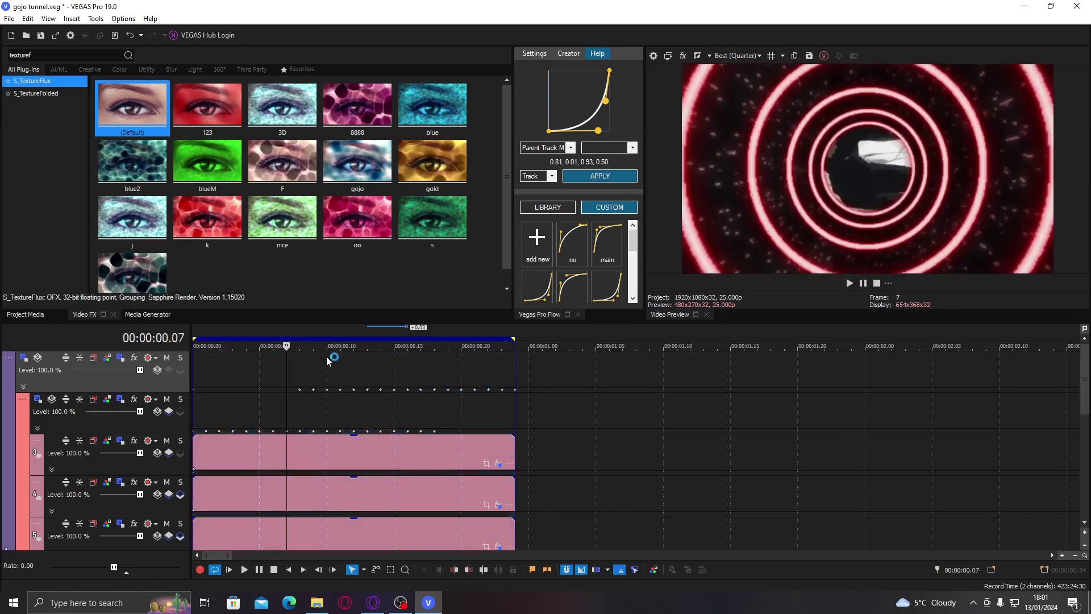
pyautogui.hotkey('ctrl', 'z')
pyautogui.click(380, 361)
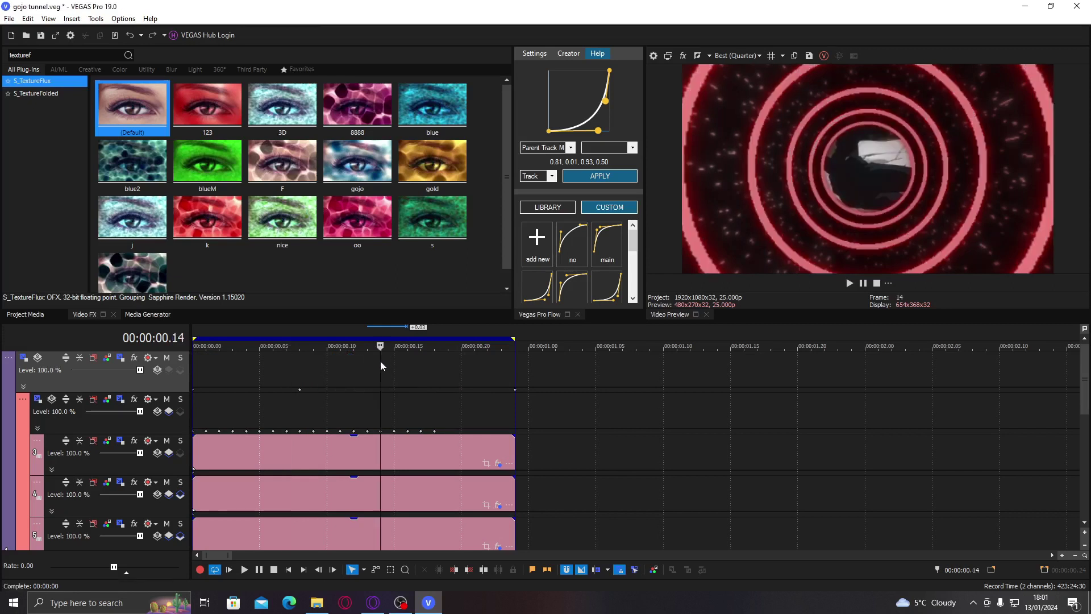
pyautogui.moveTo(301, 389); pyautogui.dragTo(329, 389)
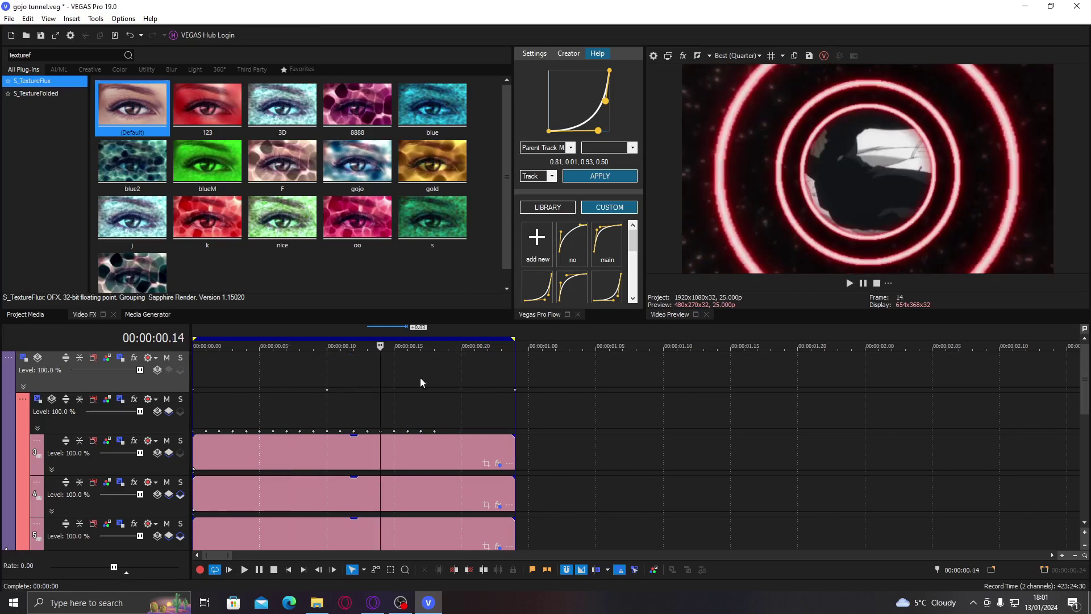
# Step: Apply a steeper ease-in curve of 0.92, 0.01, 0.98, 0.26 to the track 1 parent motion
pyautogui.click(448, 364)
pyautogui.moveTo(606, 102); pyautogui.dragTo(605, 132)
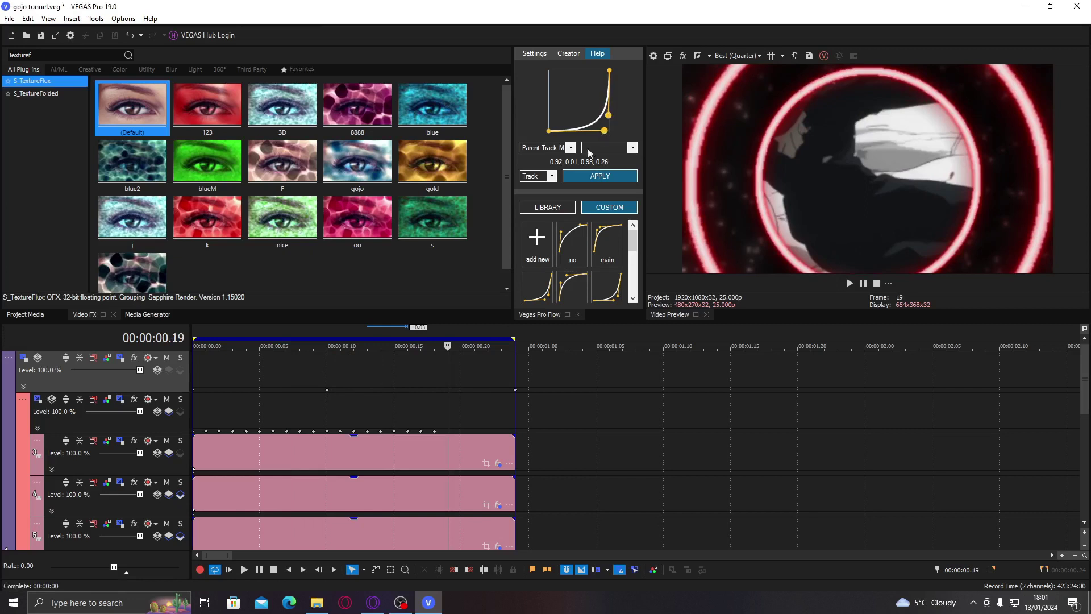
pyautogui.click(600, 175)
pyautogui.click(589, 342)
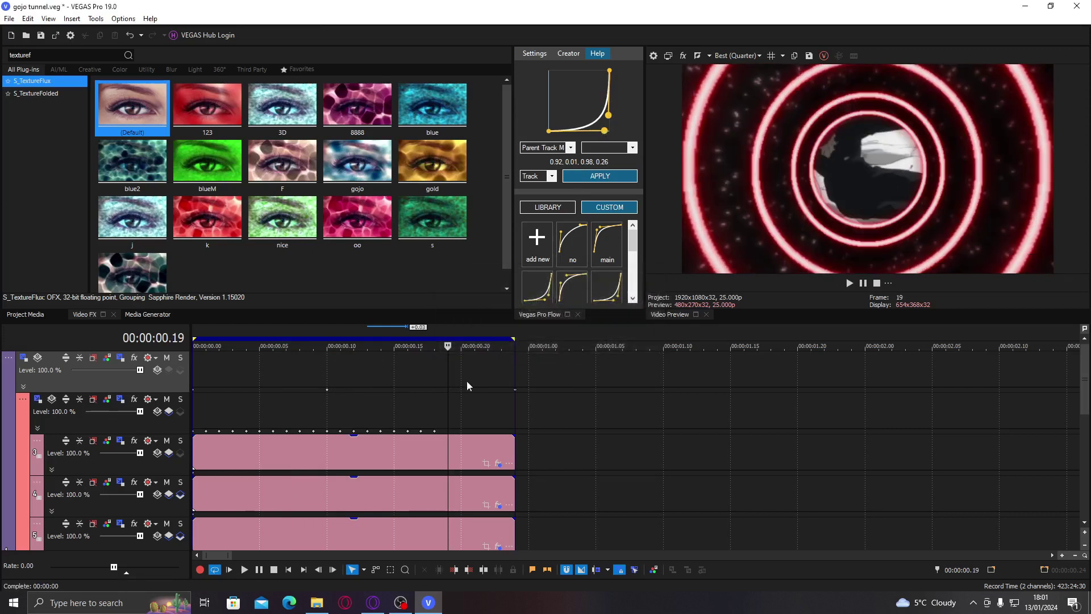
# Step: Preview the steeper easing, return to the start of the timeline and select all events
pyautogui.click(261, 380)
pyautogui.press('space')
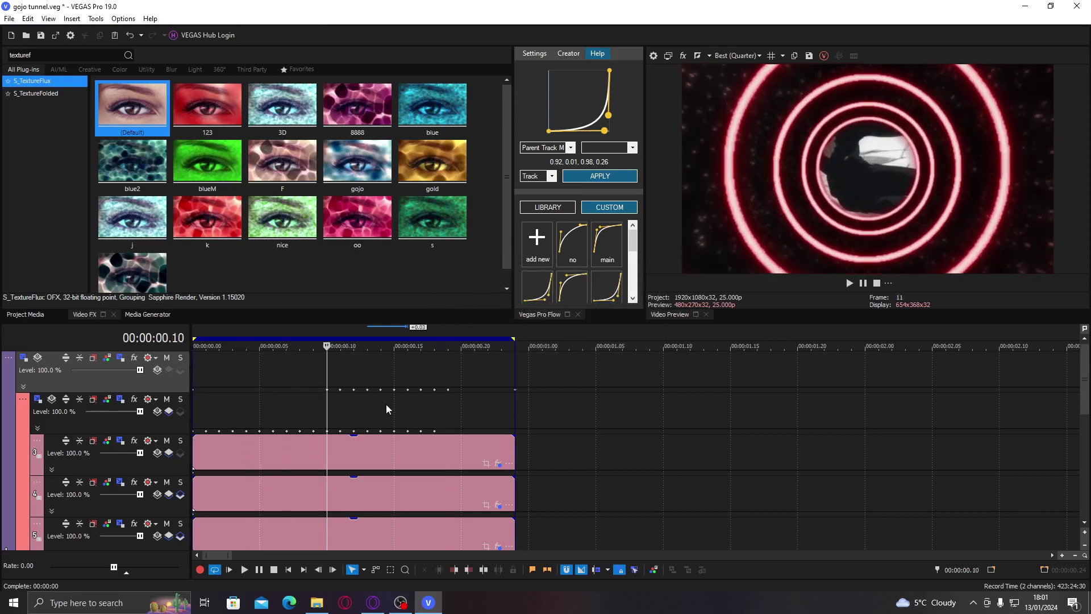
pyautogui.hotkey('ctrl', 'a')
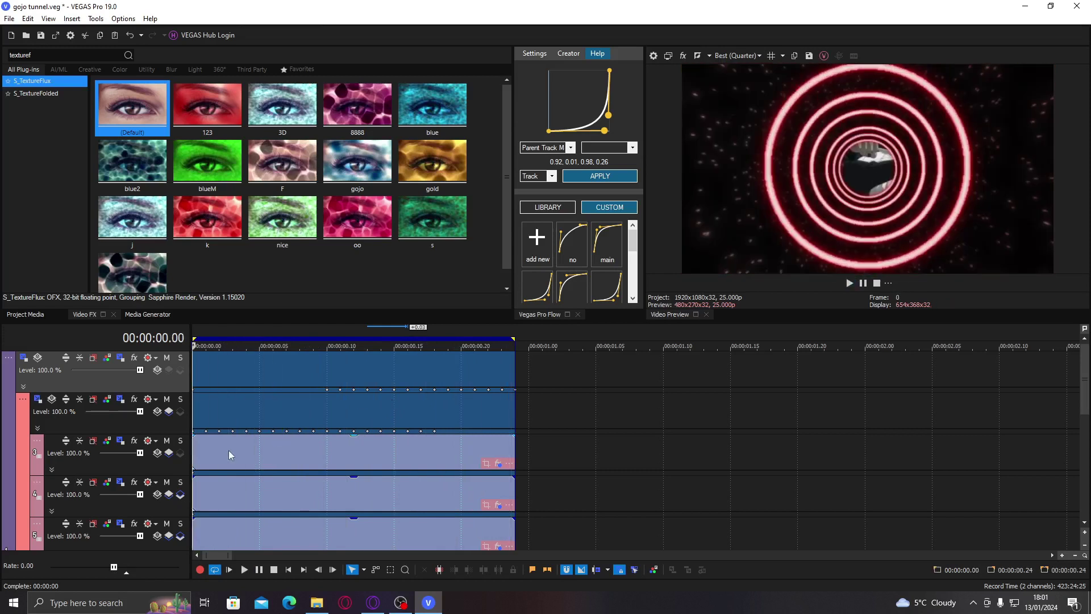
# Step: Scrub through and briefly play the tunnel animation to examine the camera movement, stopping at 00:00:00.06
pyautogui.click(259, 451)
pyautogui.click(331, 456)
pyautogui.click(370, 453)
pyautogui.click(409, 456)
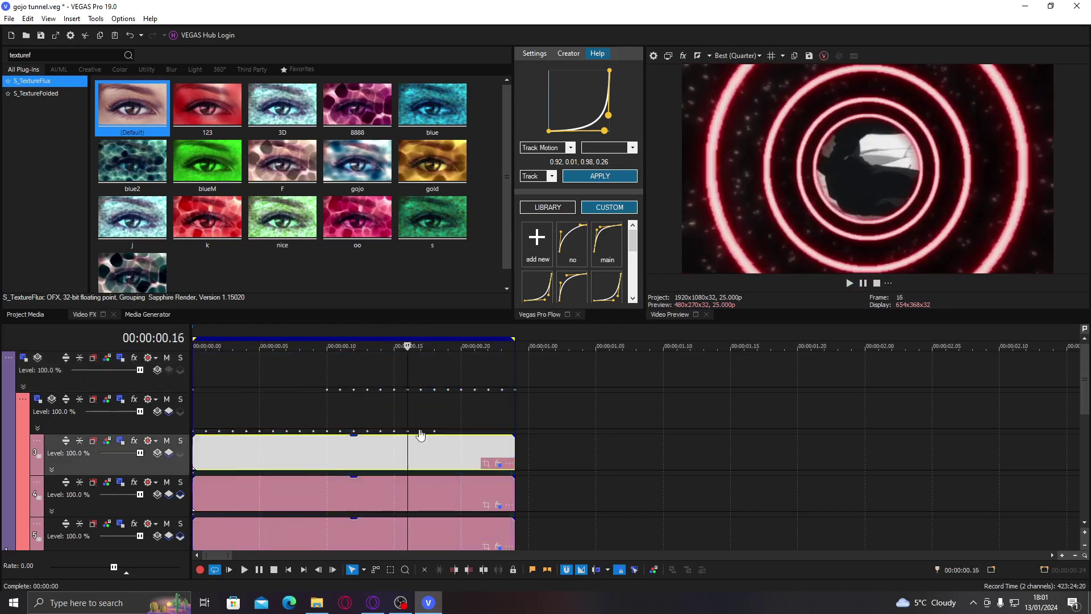
pyautogui.click(449, 414)
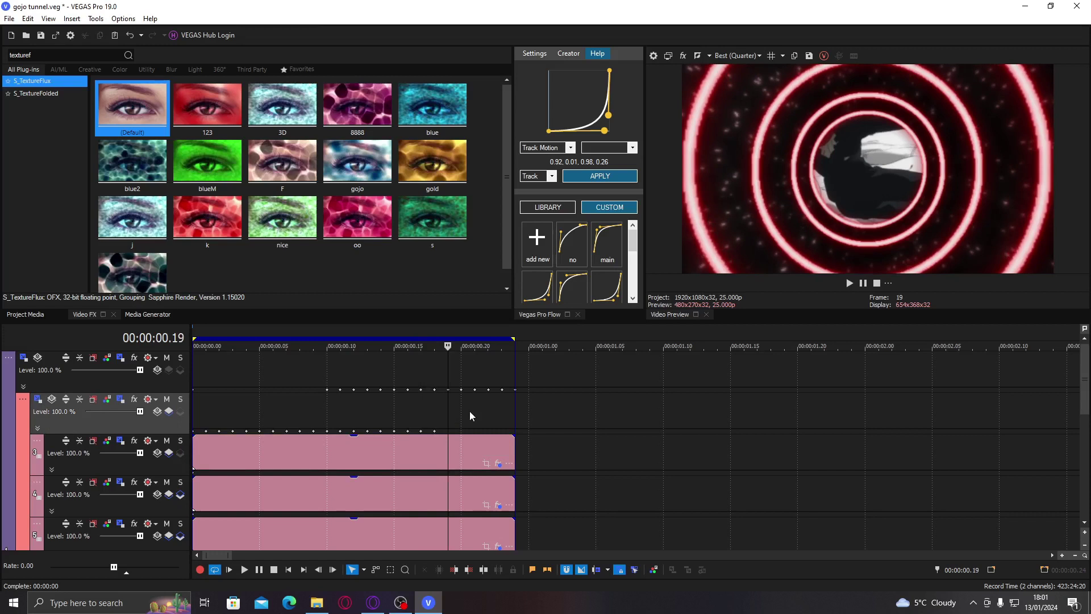
pyautogui.click(354, 404)
pyautogui.click(300, 404)
pyautogui.click(261, 404)
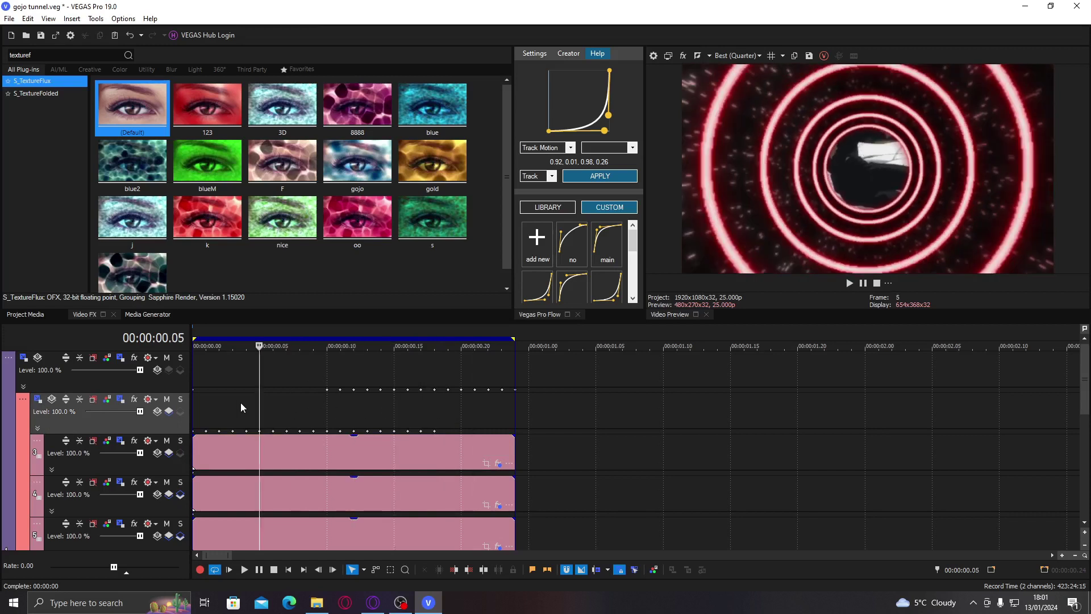
pyautogui.click(273, 408)
pyautogui.press('space')
pyautogui.press('space')
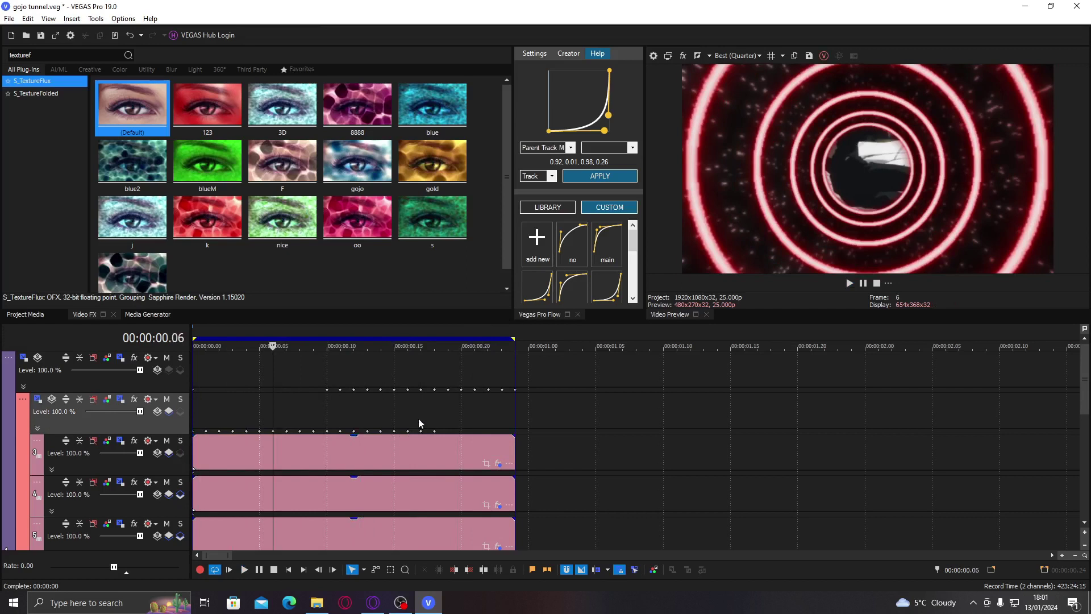
# Step: Insert a new video track above all others and nest every existing track beneath it as its children
pyautogui.click(308, 439)
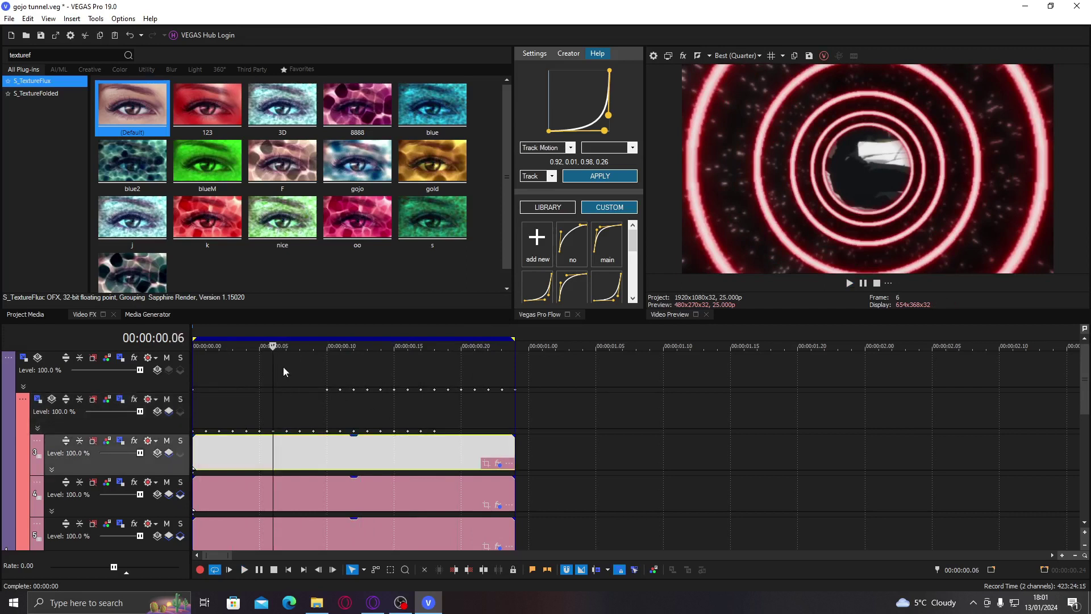
pyautogui.click(273, 365)
pyautogui.hotkey('ctrl', 'shift', 'q')
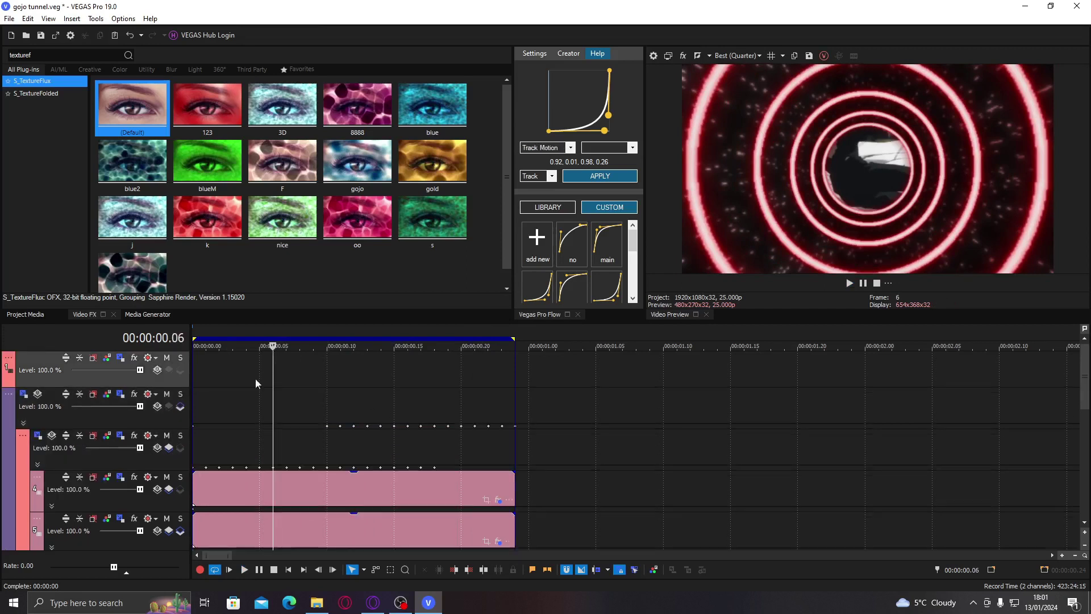
pyautogui.click(85, 414)
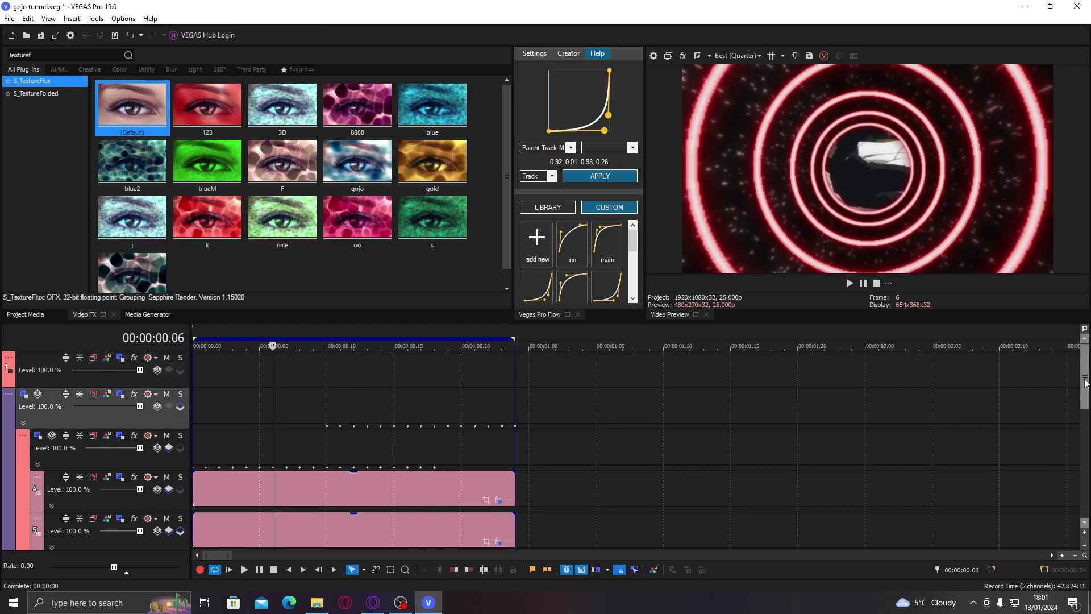
pyautogui.moveTo(1085, 382); pyautogui.dragTo(1068, 495)
pyautogui.keyDown('shift'); pyautogui.click(180, 497); pyautogui.keyUp('shift')
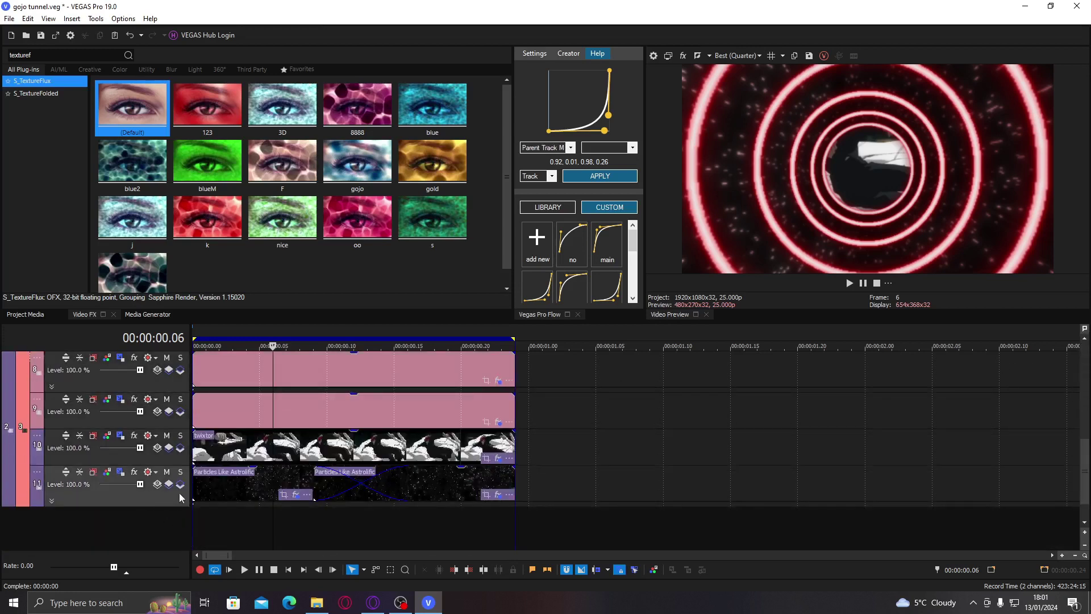
pyautogui.scroll(5, 1083, 478)
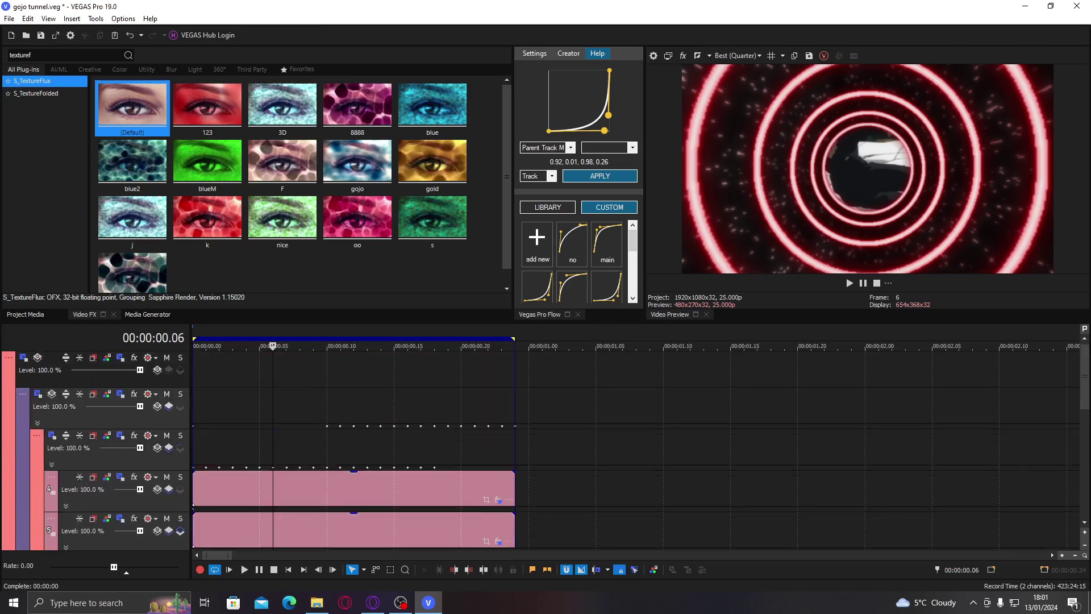
# Step: Set both the parent composite mode and the track composite mode of the new top track to 3D Source Alpha
pyautogui.click(59, 374)
pyautogui.click(38, 358)
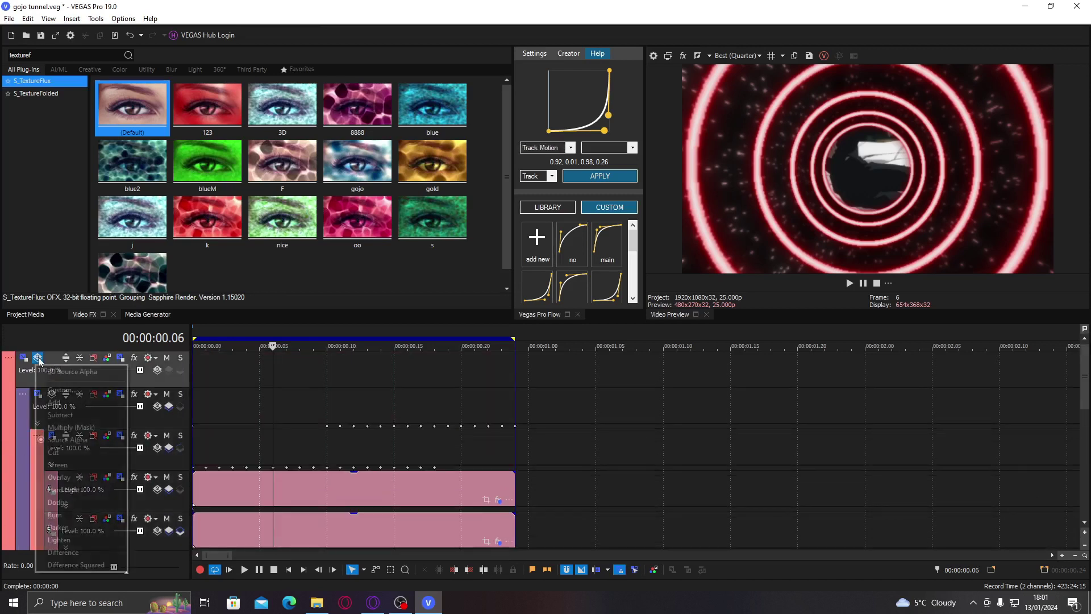
pyautogui.click(60, 371)
pyautogui.click(157, 370)
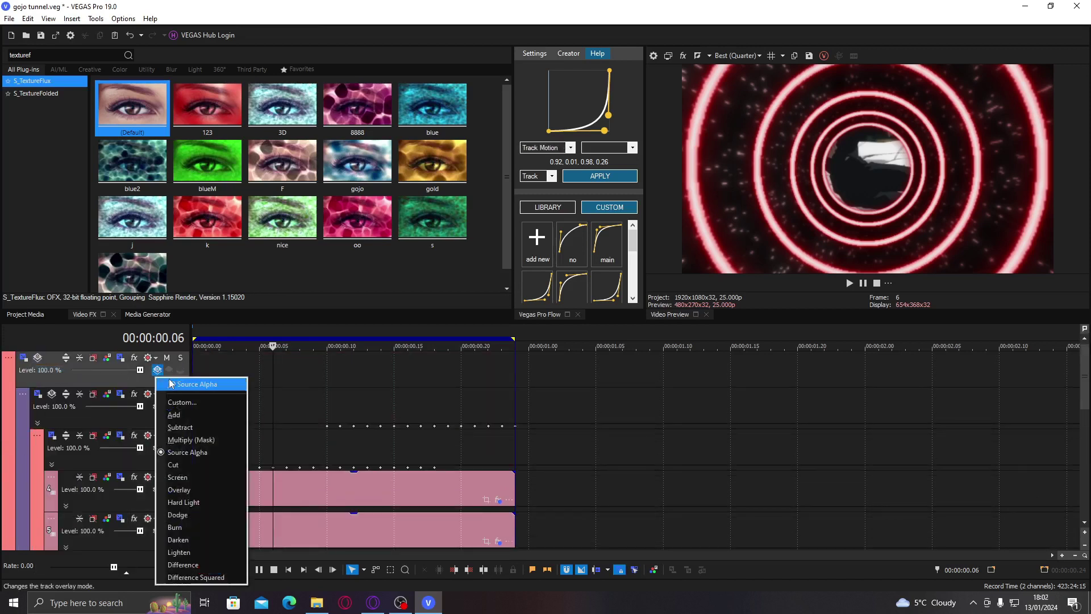
pyautogui.click(171, 383)
pyautogui.click(105, 492)
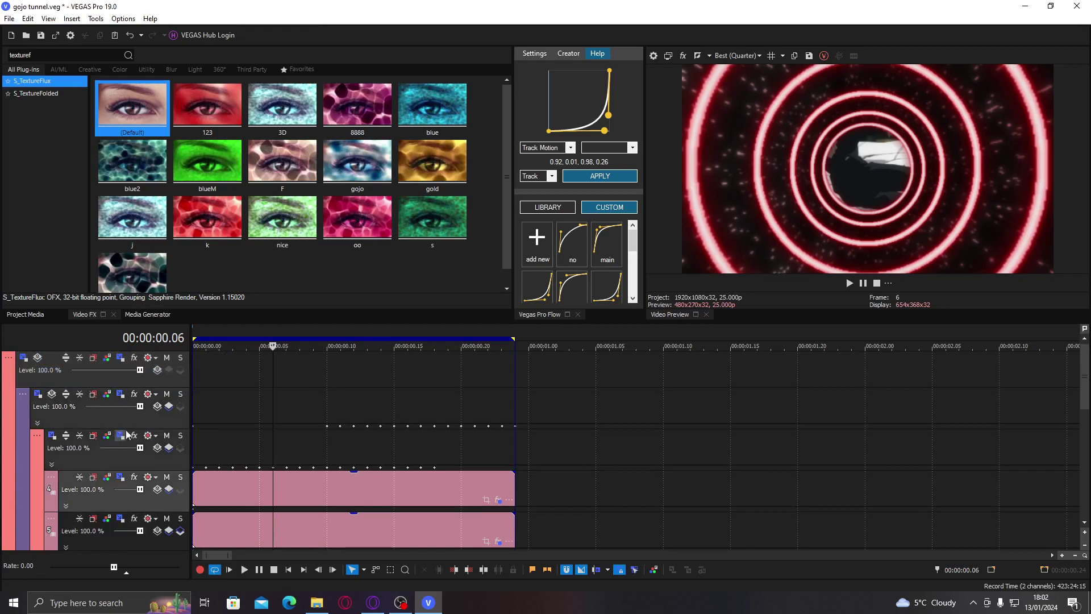
pyautogui.click(111, 497)
# Step: Open the parent track motion of track 1 at the timeline start and set its Z orientation to 2
pyautogui.click(24, 358)
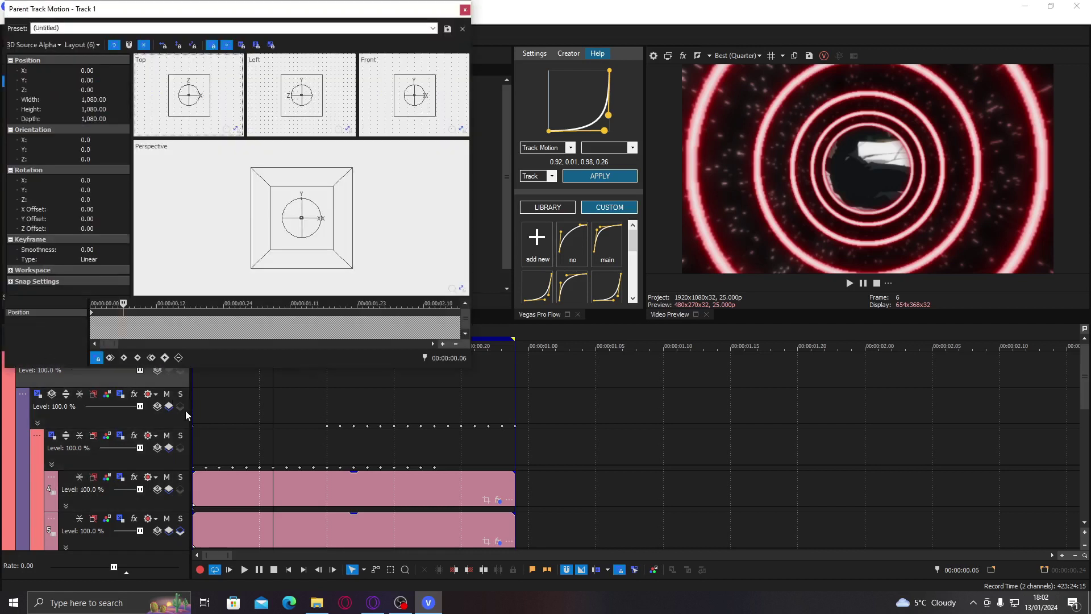
pyautogui.click(195, 380)
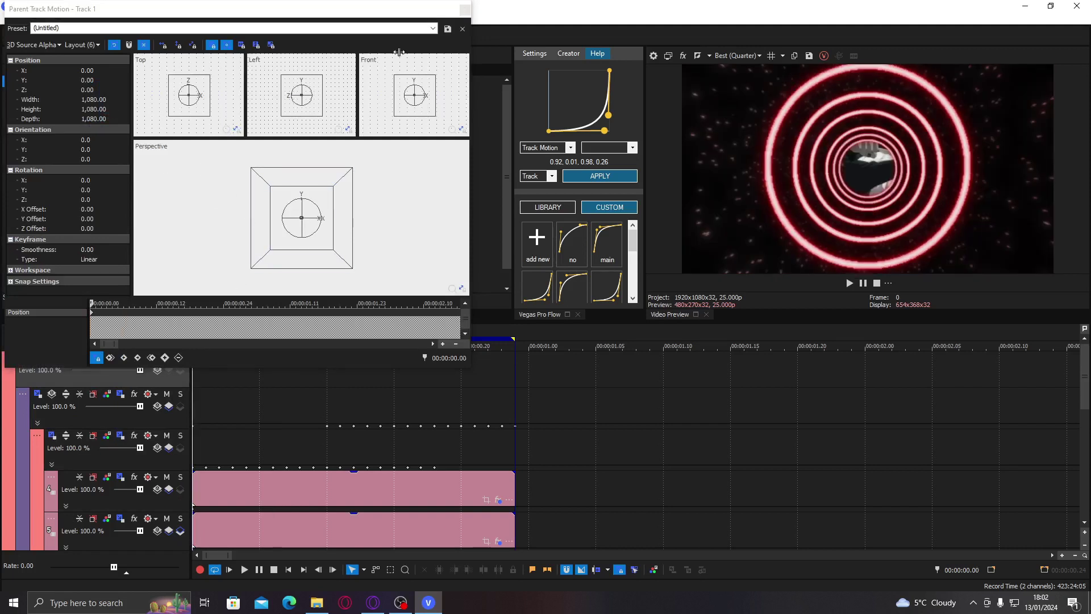
pyautogui.moveTo(470, 123); pyautogui.dragTo(503, 137)
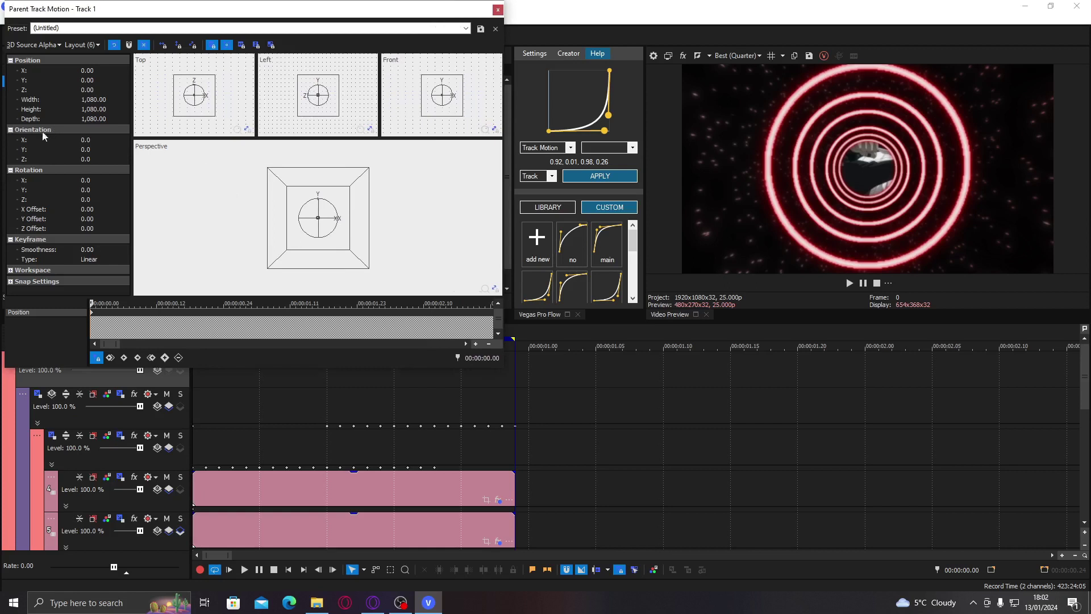
pyautogui.click(82, 160)
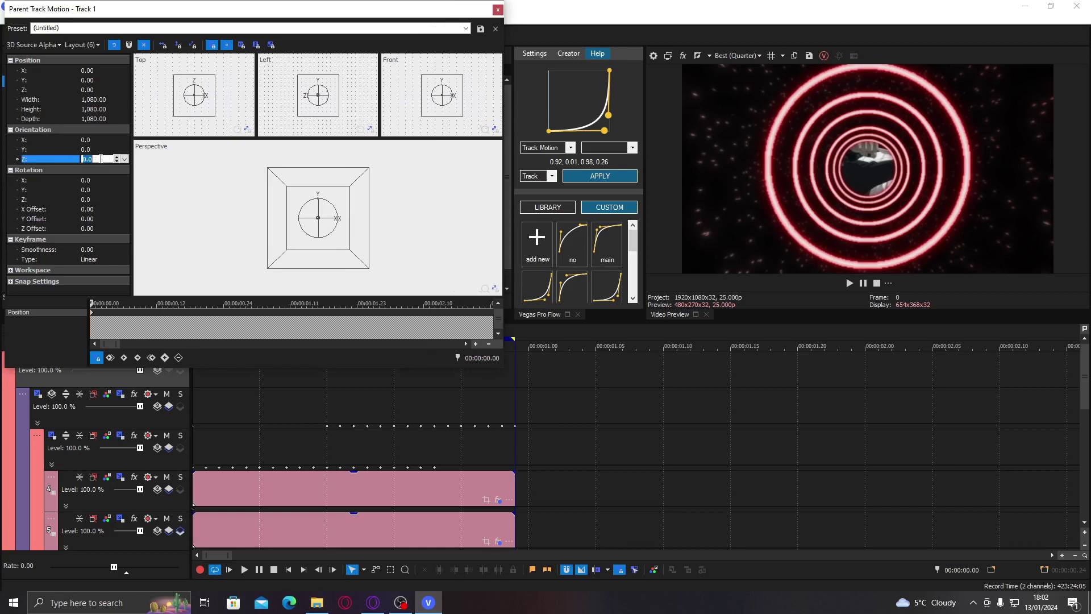
pyautogui.write('4')
pyautogui.press('Return')
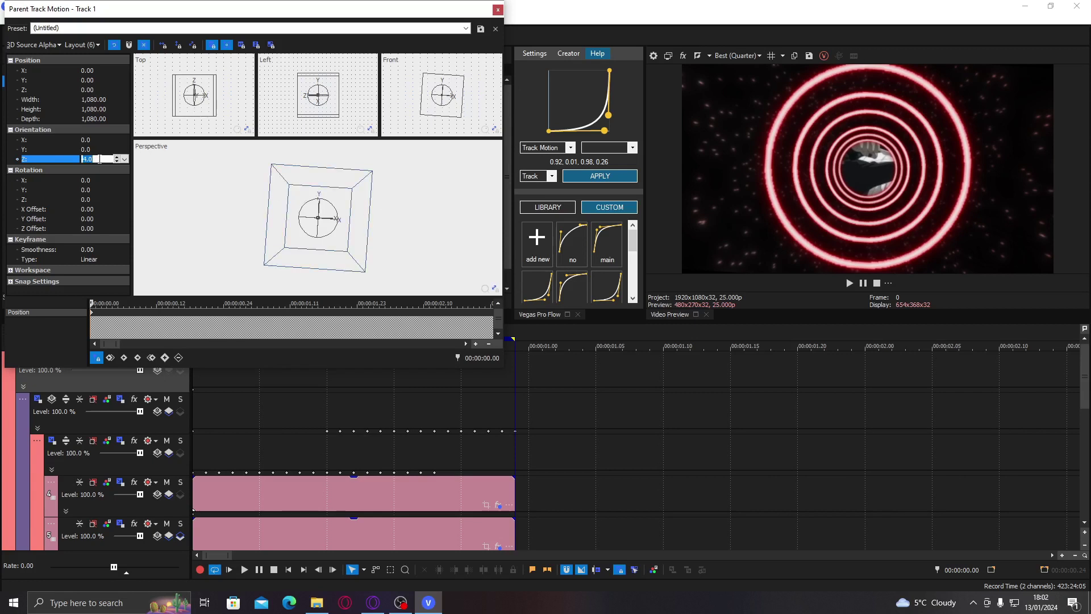
pyautogui.write('2')
pyautogui.press('Return')
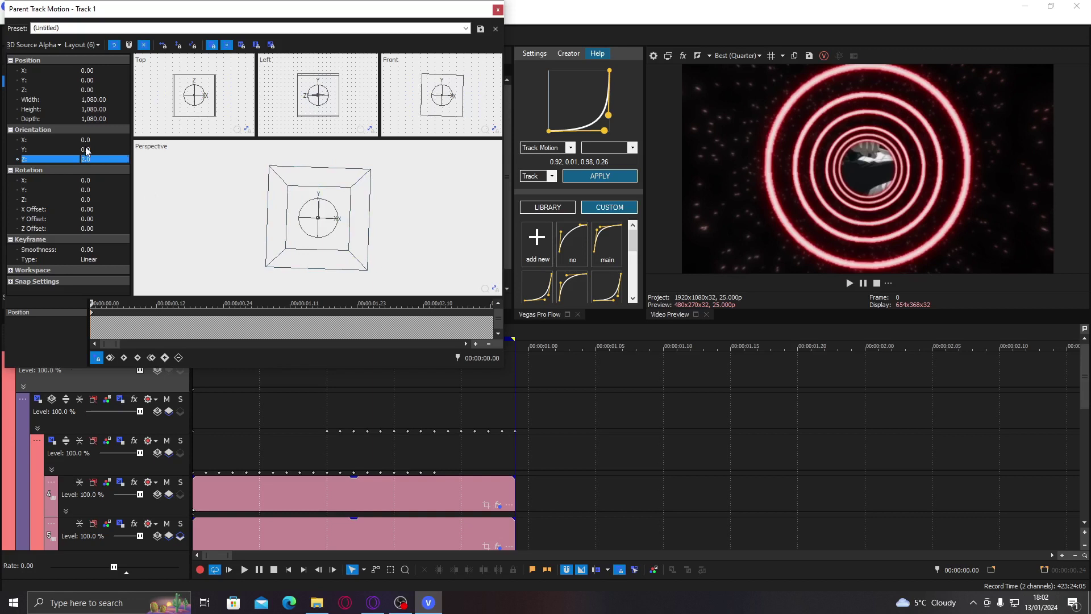
# Step: Nudge the track 1 parent motion vertically to a Y position of 7.88
pyautogui.click(325, 257)
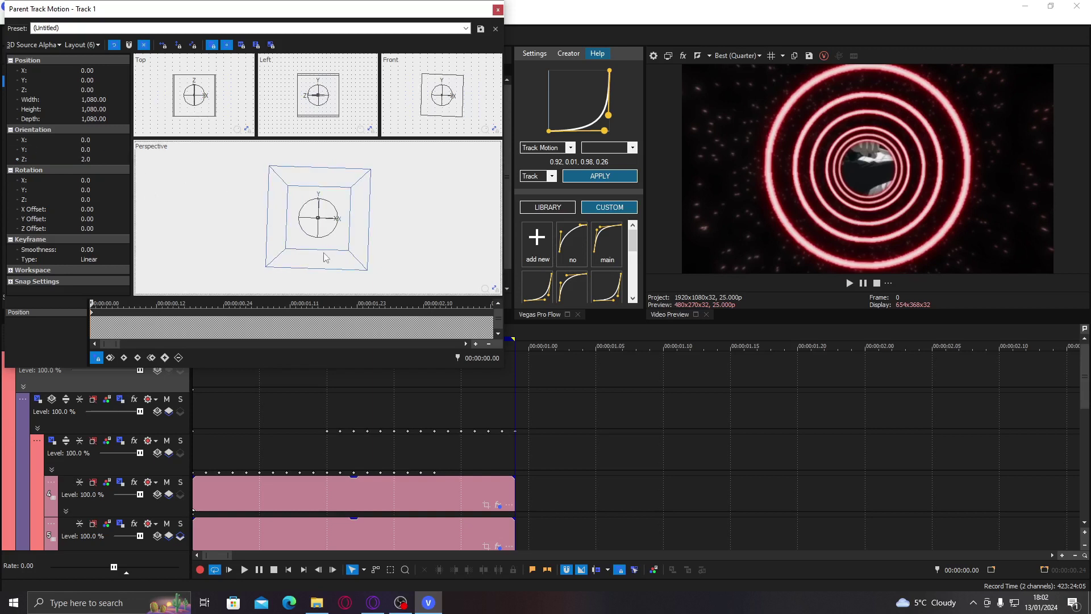
pyautogui.press('Up')
pyautogui.press('Up')
pyautogui.press('Up')
pyautogui.press('Up')
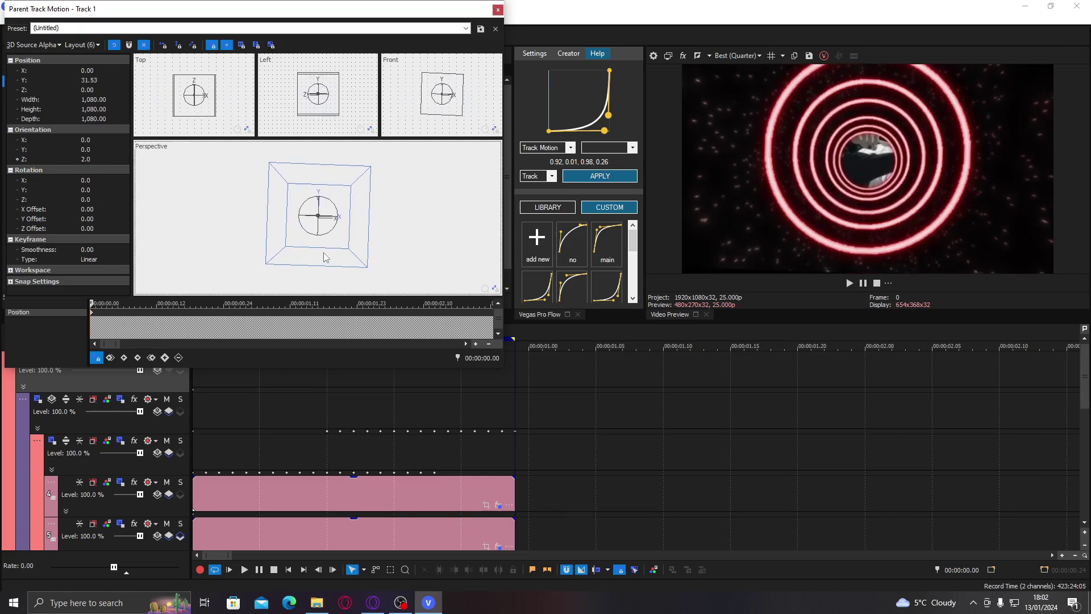
pyautogui.scroll(-4, 146, 161)
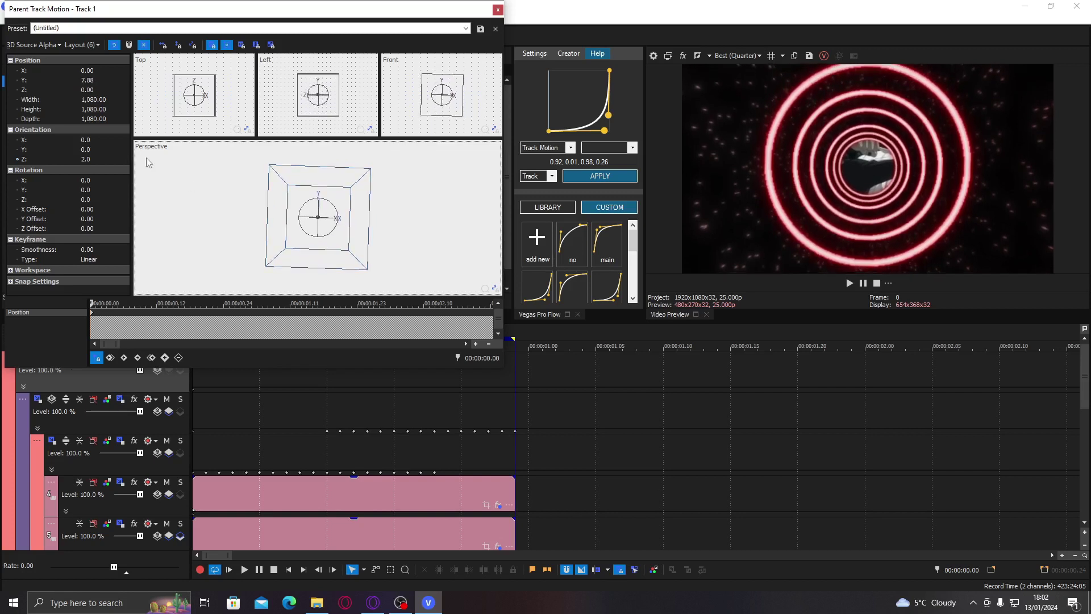
# Step: Try a Y orientation of 10 on the track 1 parent motion and return it to 0
pyautogui.click(86, 150)
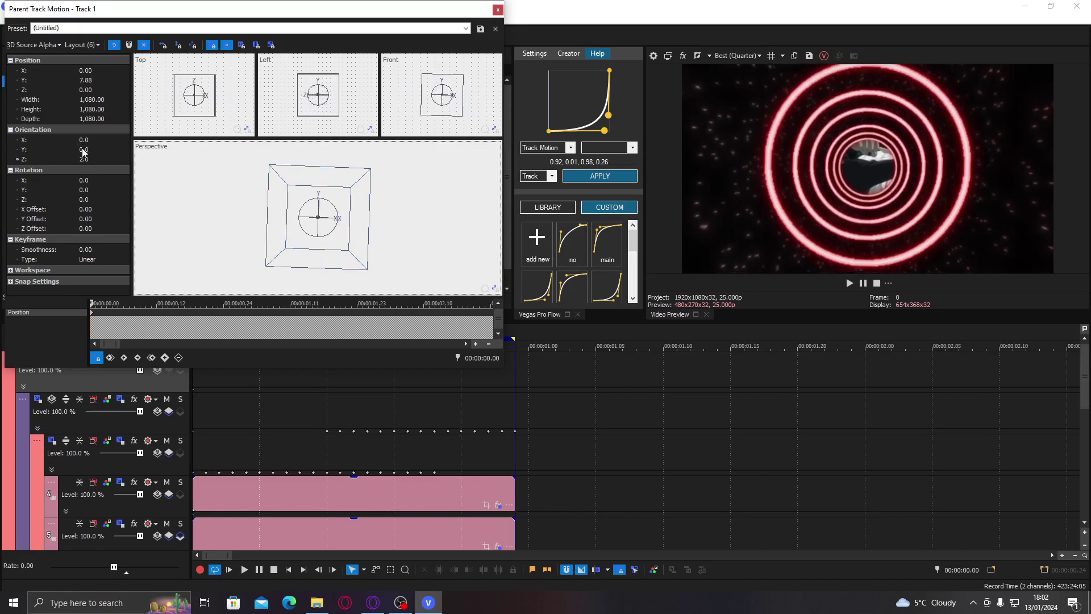
pyautogui.click(90, 150)
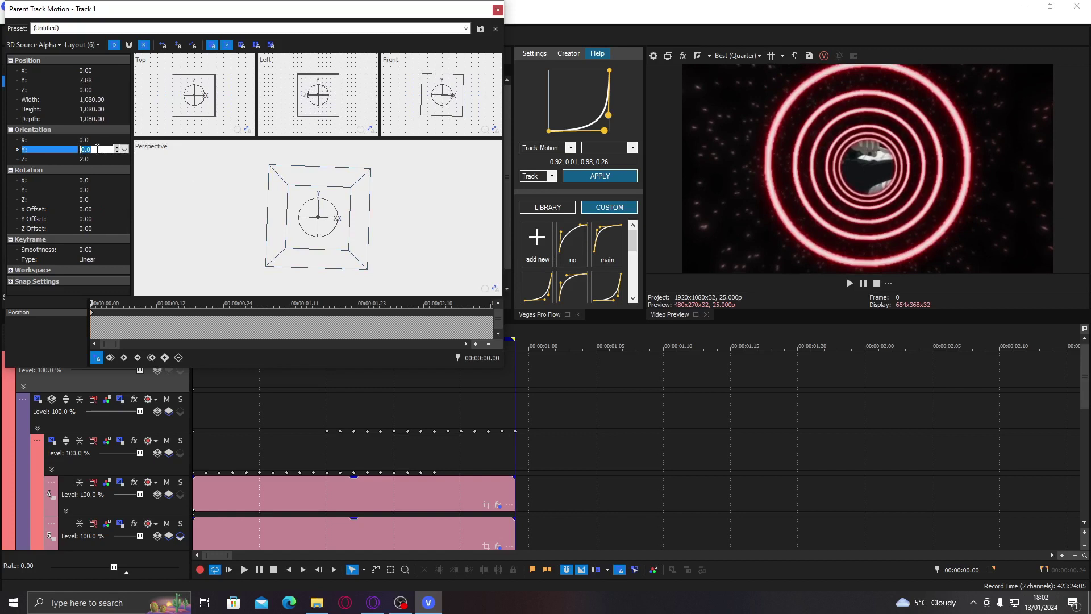
pyautogui.write('10')
pyautogui.press('Return')
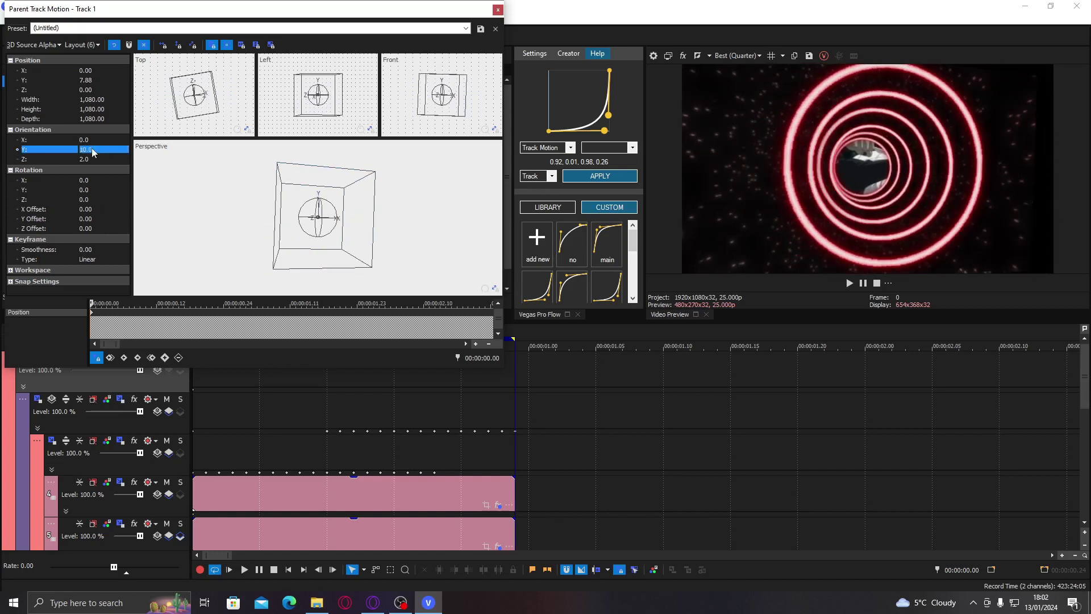
pyautogui.click(92, 150)
pyautogui.write('0')
pyautogui.press('Return')
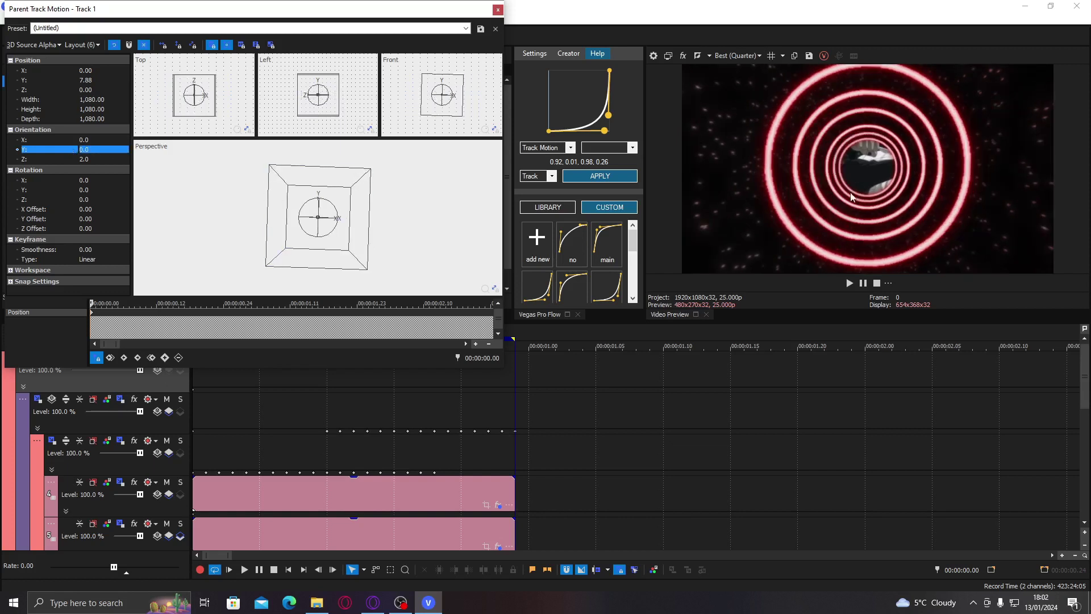
# Step: Try a slight Y rotation of about -1.3 in the perspective view and reset the parent motion's orientation
pyautogui.scroll(5, 334, 228)
pyautogui.moveTo(336, 220)
pyautogui.mouseDown()
pyautogui.moveTo(312, 218)
pyautogui.moveTo(339, 220)
pyautogui.mouseUp()
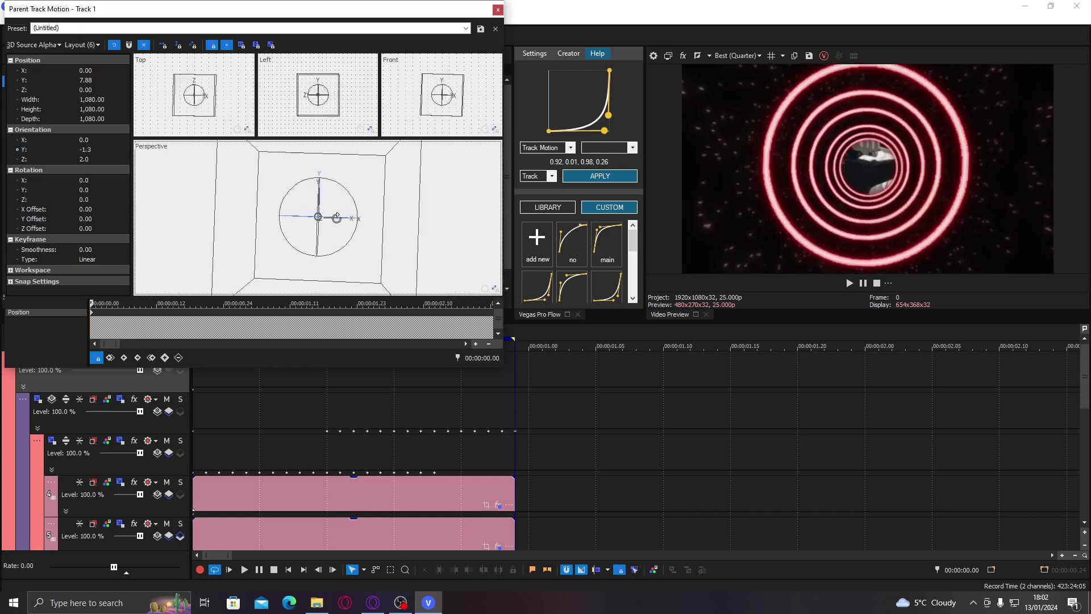
pyautogui.rightClick(339, 220)
pyautogui.click(374, 269)
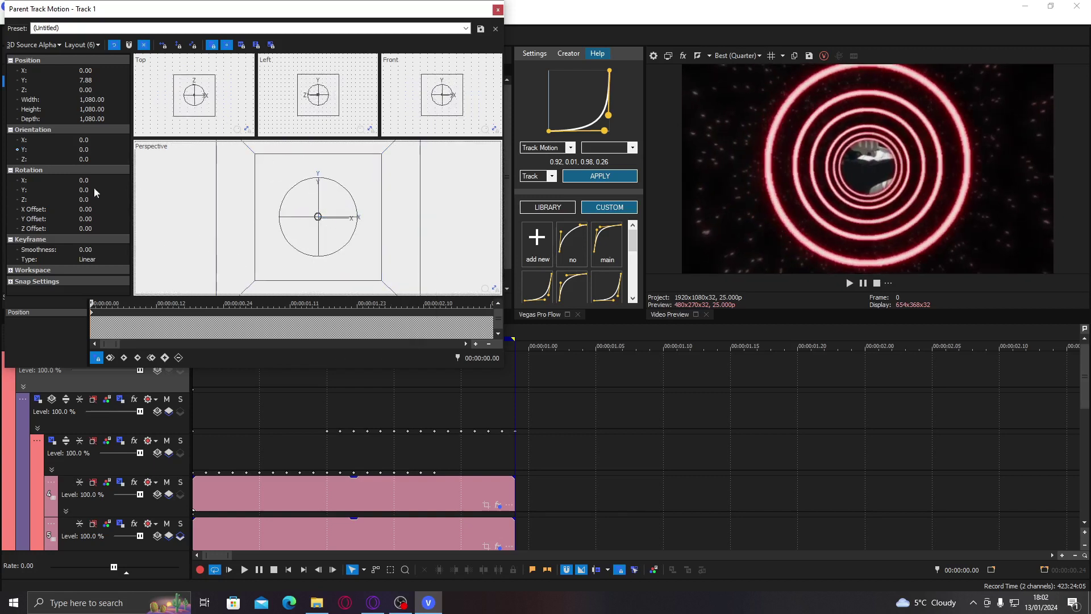
# Step: Enter a Z orientation of 2 again for the track 1 parent motion
pyautogui.doubleClick(96, 159)
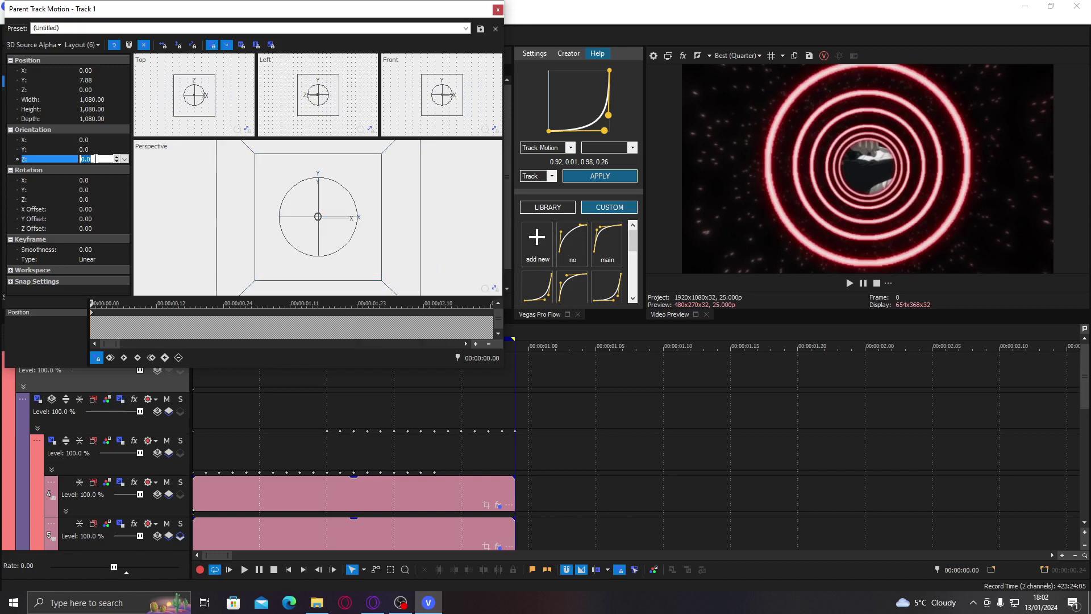
pyautogui.write('2')
pyautogui.press('Return')
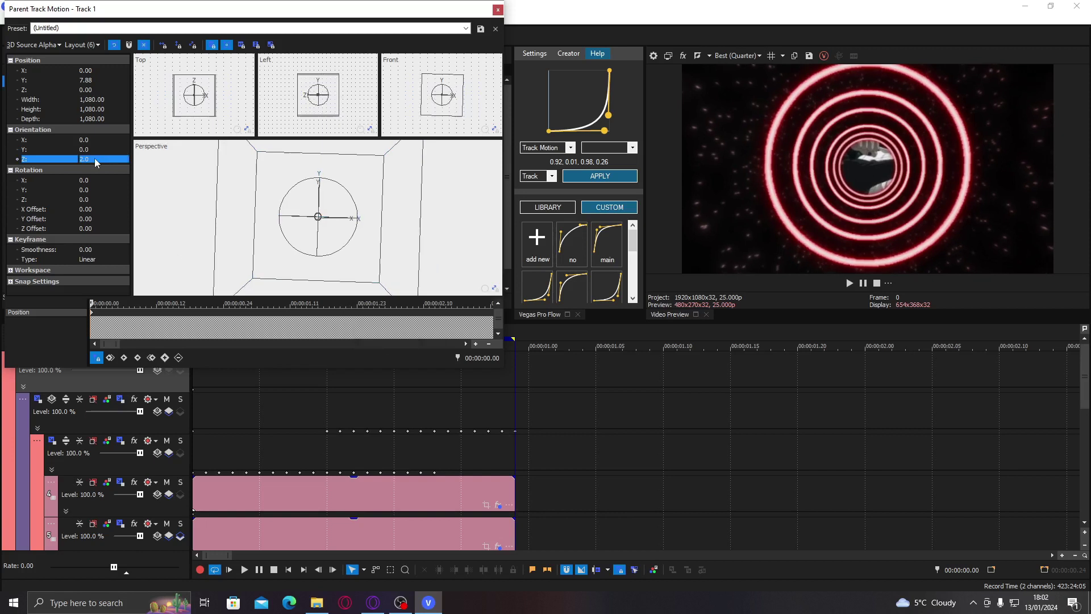
# Step: Nudge the track 1 parent motion down until its Y position is -46.93
pyautogui.click(314, 236)
pyautogui.press('Up')
pyautogui.press('Up')
pyautogui.press('Up')
pyautogui.press('Up')
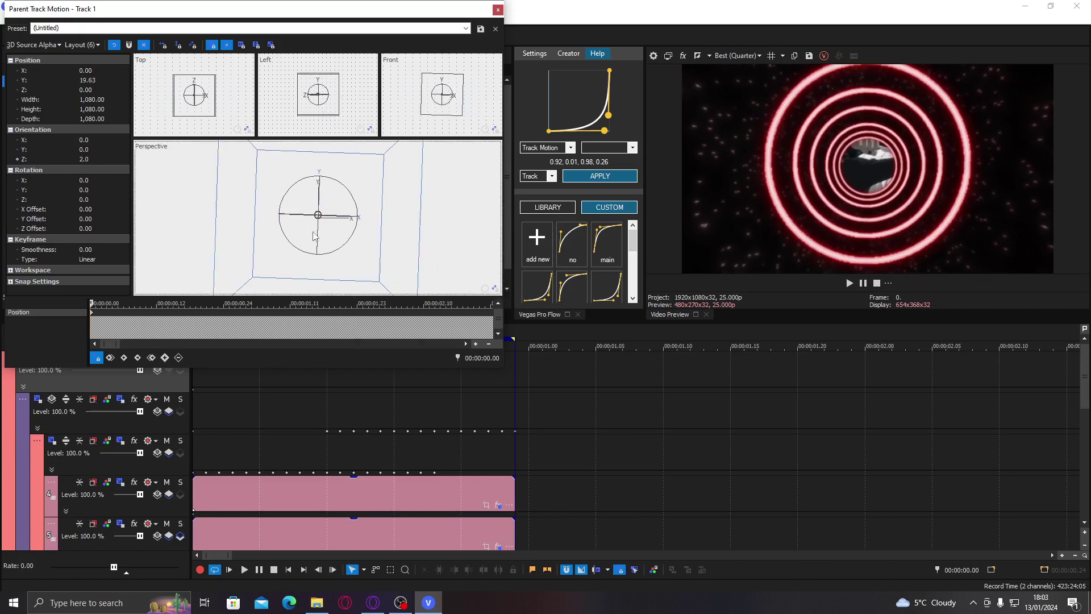
pyautogui.press('Down')
pyautogui.press('Down')
pyautogui.press('Down')
pyautogui.press('Down')
pyautogui.press('Down')
pyautogui.press('Down')
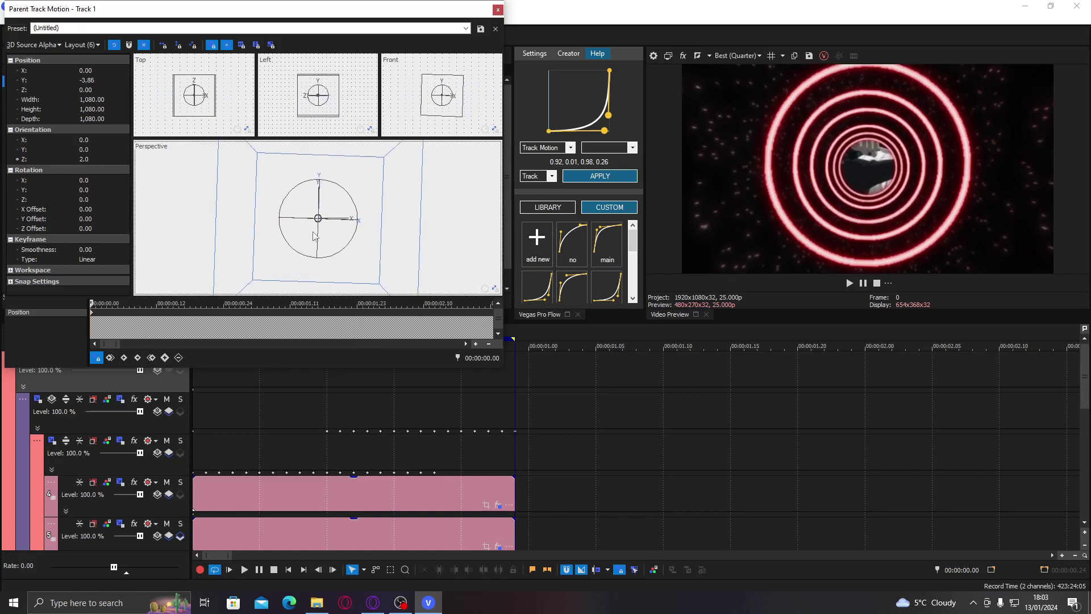
pyautogui.press('Down')
pyautogui.press('Down')
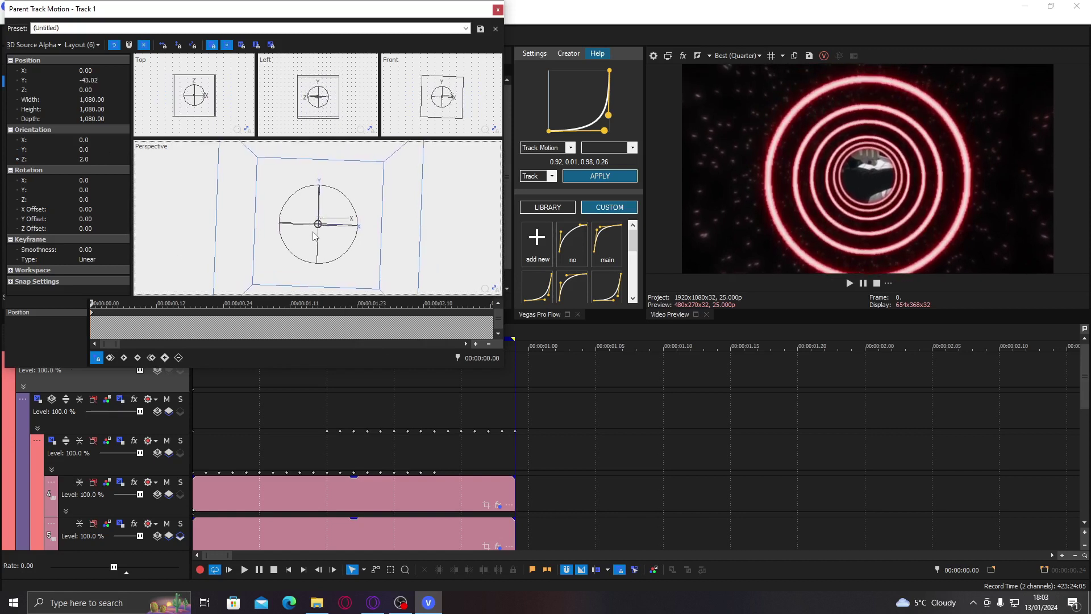
pyautogui.press('Down')
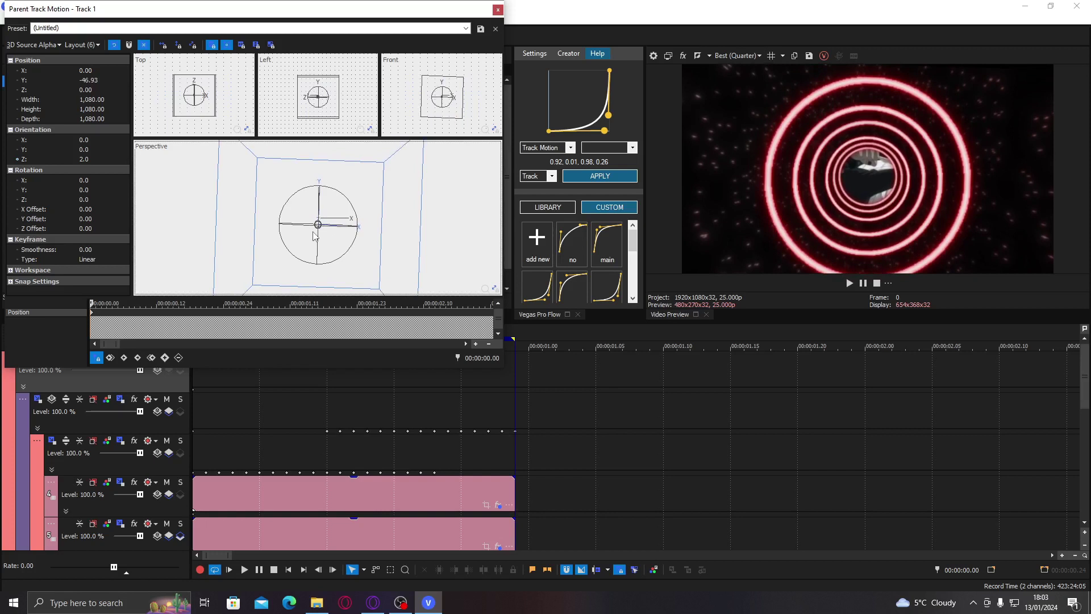
# Step: Add a track 1 parent motion keyframe at frame 10 and nudge it up until its Y position is 7.88
pyautogui.click(230, 382)
pyautogui.click(260, 380)
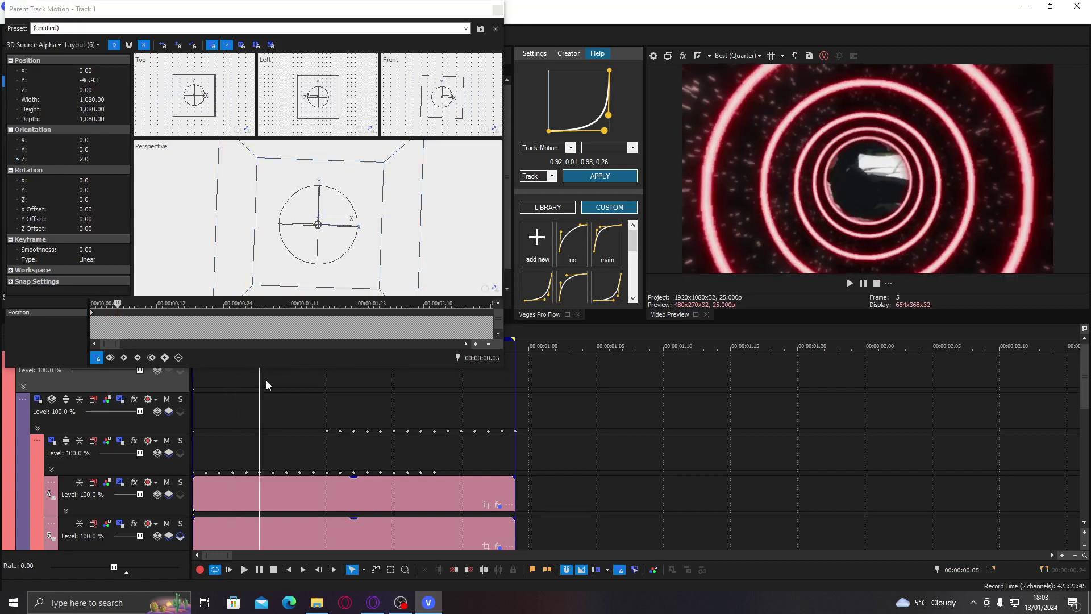
pyautogui.click(271, 380)
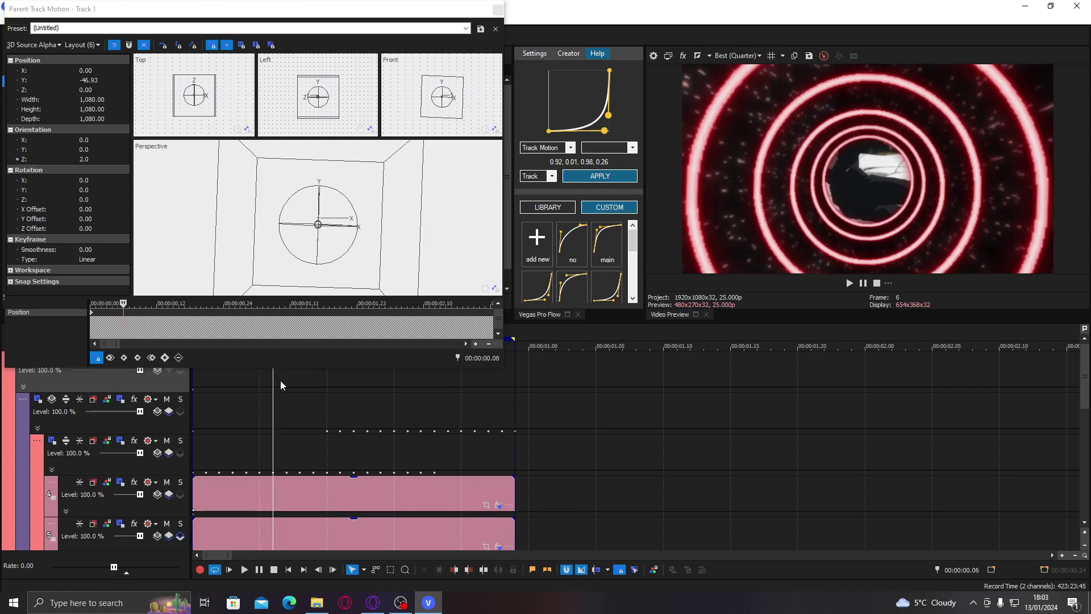
pyautogui.click(281, 380)
pyautogui.click(278, 380)
pyautogui.click(309, 383)
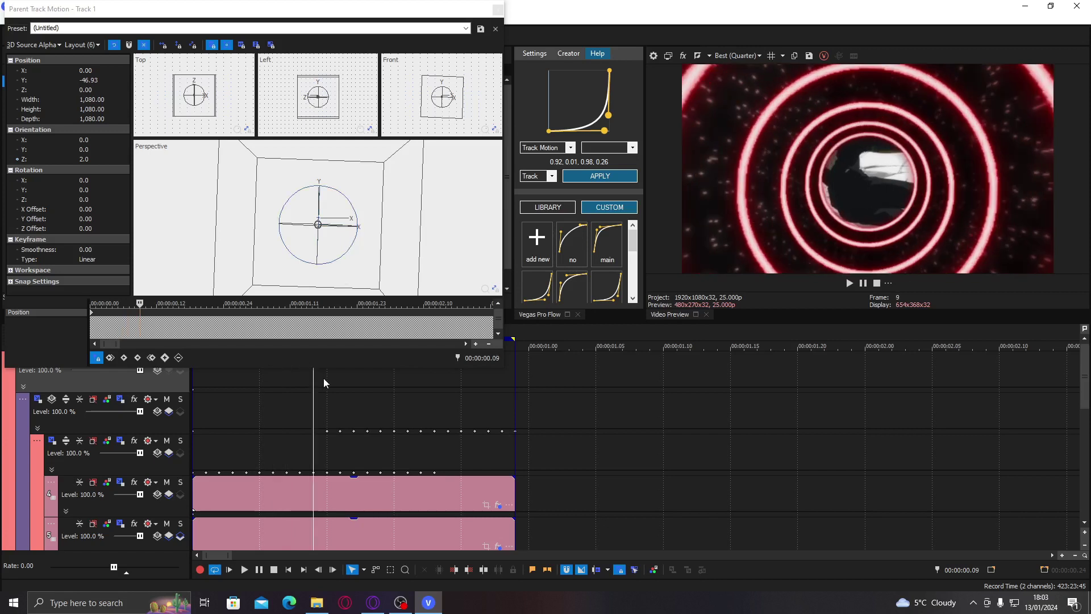
pyautogui.click(323, 378)
pyautogui.click(357, 226)
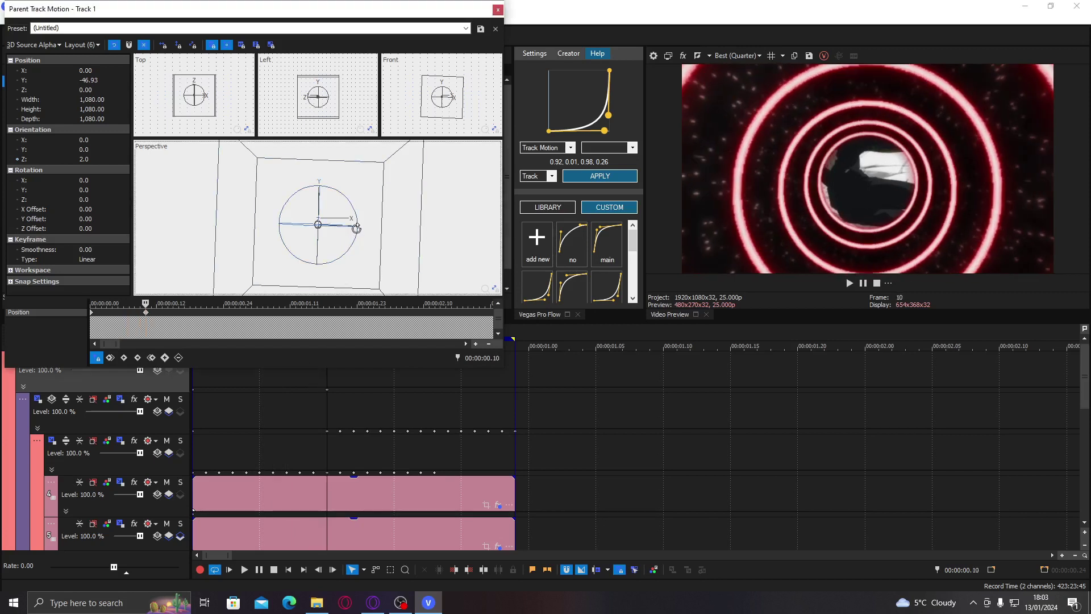
pyautogui.press('Up')
pyautogui.press('Up')
pyautogui.press('Up')
pyautogui.press('Up')
pyautogui.press('Up')
pyautogui.press('Up')
pyautogui.press('Up')
pyautogui.press('Up')
pyautogui.press('Up')
pyautogui.press('Up')
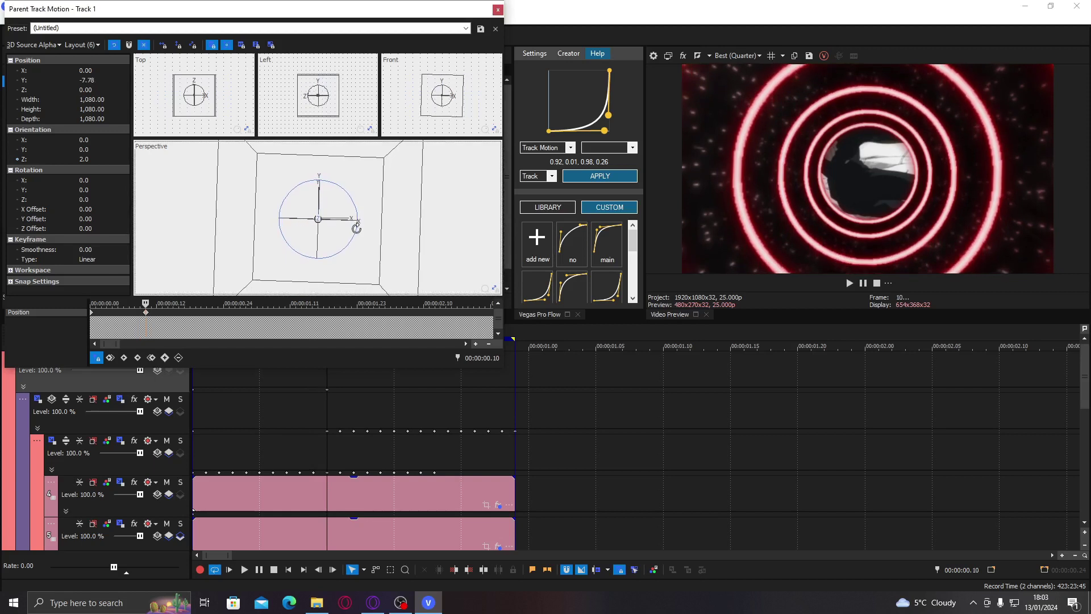
pyautogui.press('Up')
pyautogui.press('Up')
pyautogui.press('Up')
pyautogui.press('Up')
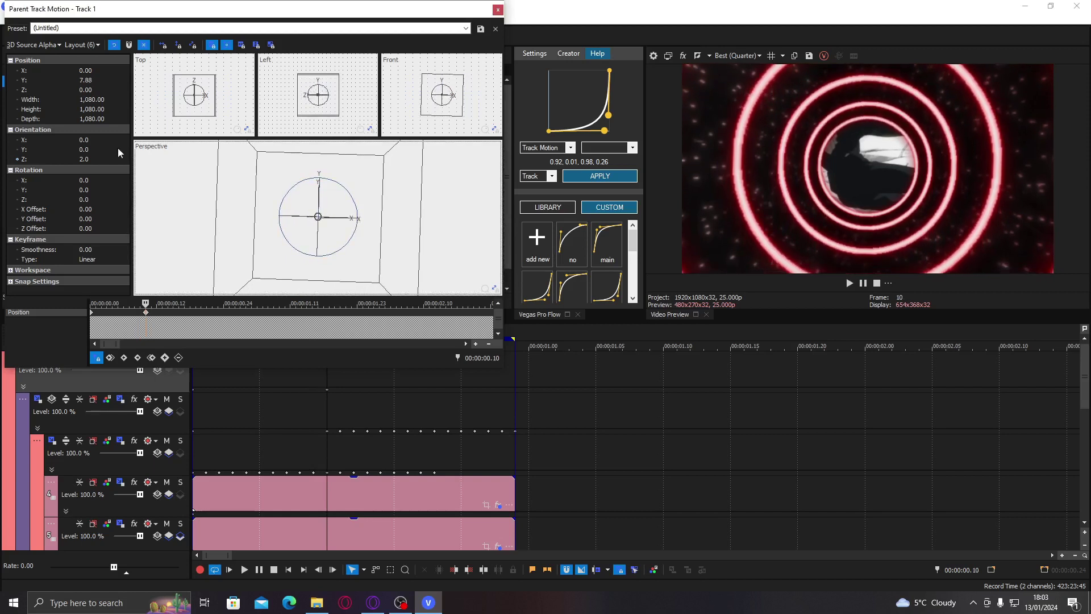
# Step: Set the frame 10 parent motion keyframe's Z orientation to -2
pyautogui.click(96, 158)
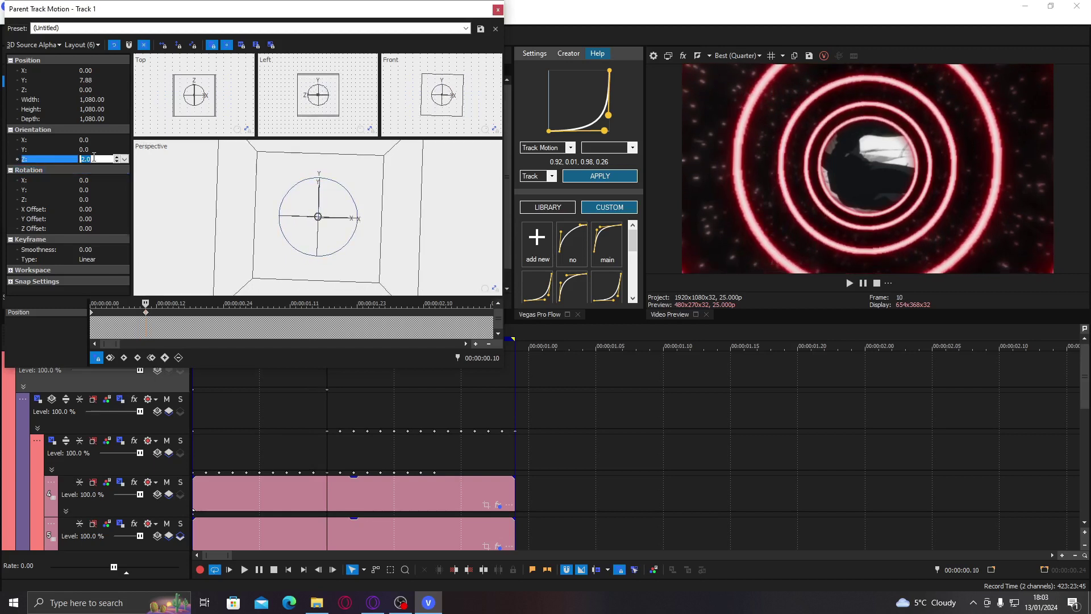
pyautogui.write('-2')
pyautogui.press('Return')
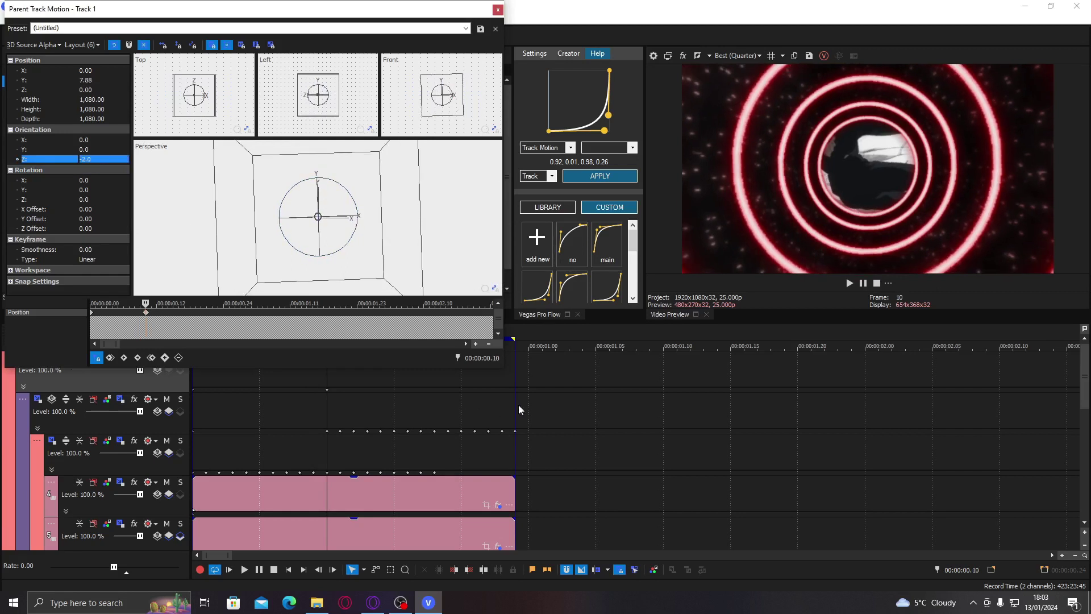
# Step: Add a parent motion keyframe at frame 24 and nudge it vertically until its Y position is -11.69
pyautogui.click(516, 370)
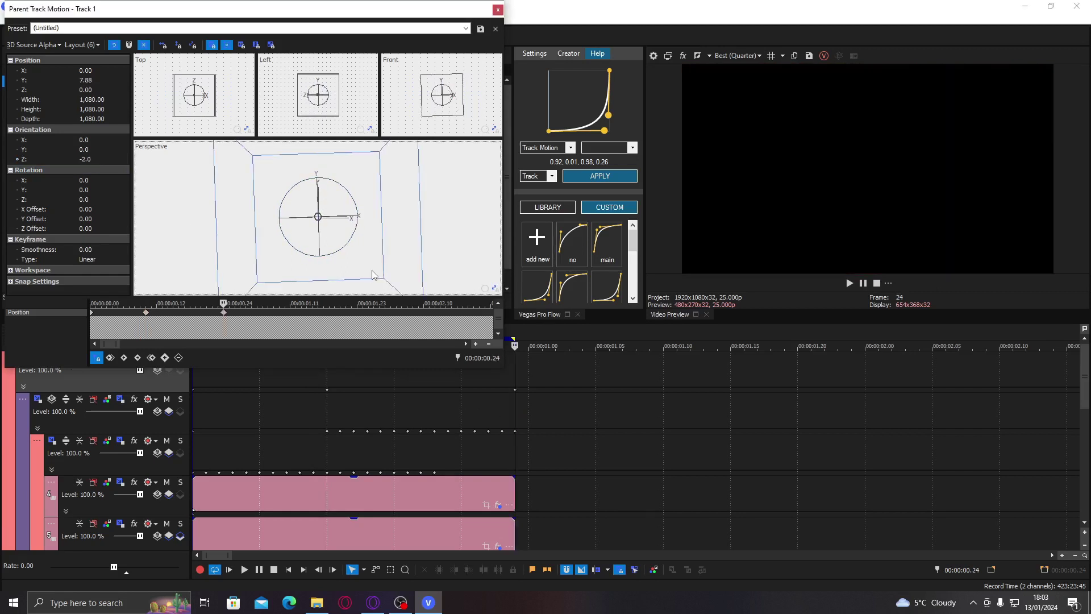
pyautogui.press('Up')
pyautogui.press('Up')
pyautogui.press('Up')
pyautogui.press('Down')
pyautogui.press('Down')
pyautogui.press('Down')
pyautogui.press('Down')
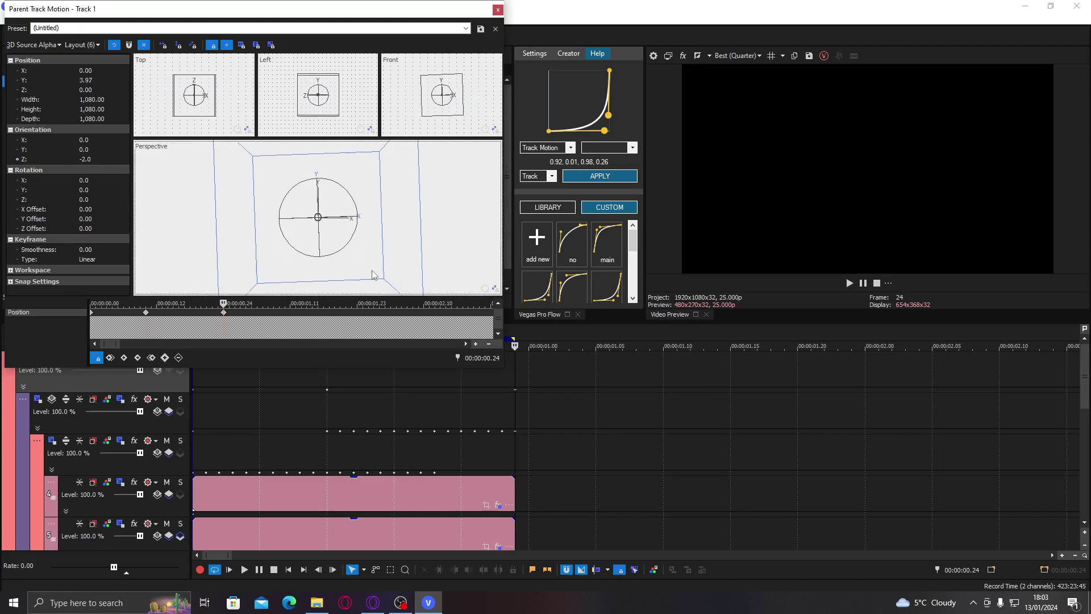
pyautogui.press('Down')
pyautogui.press('Down')
pyautogui.press('Down')
pyautogui.press('Down')
# Step: Set the Z orientation of the frame 24 parent motion keyframe to 1
pyautogui.click(33, 155)
pyautogui.click(91, 158)
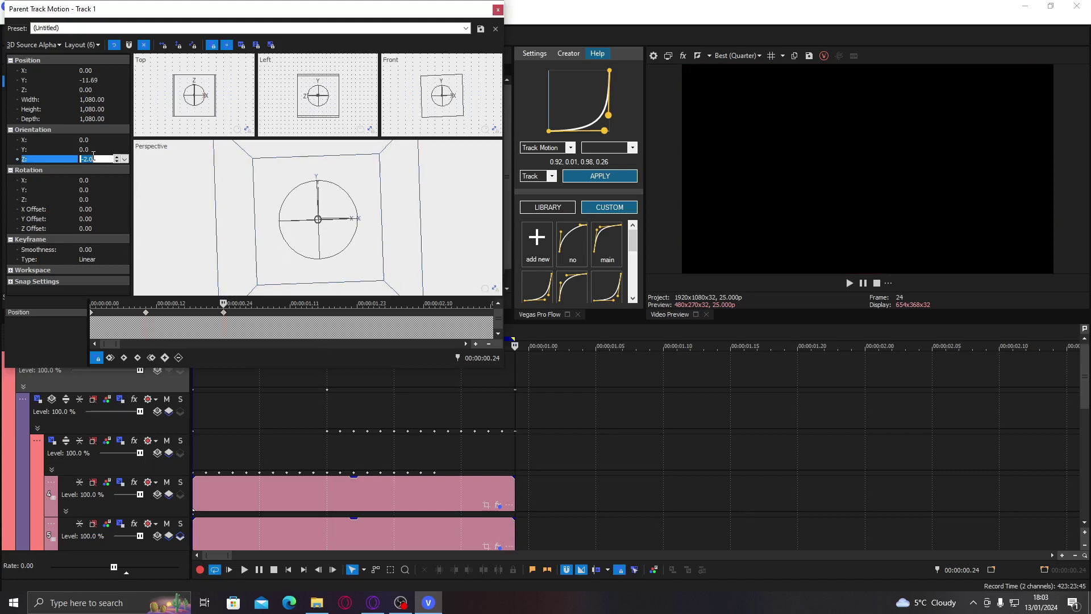
pyautogui.write('1')
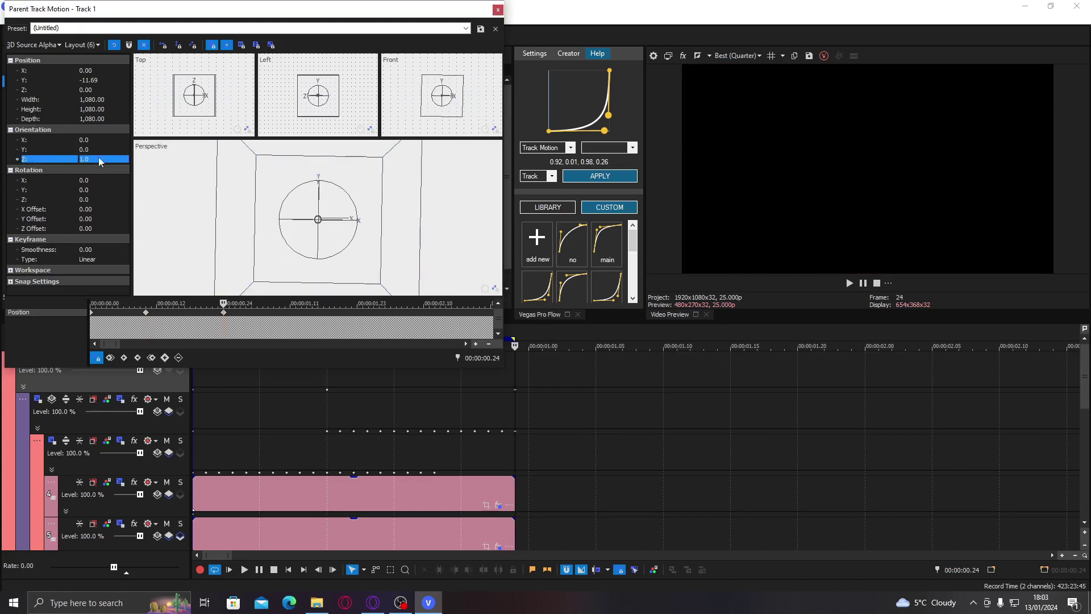
pyautogui.press('Return')
# Step: Change all the track 1 parent motion keyframes to Smooth interpolation and close the motion window
pyautogui.click(224, 313)
pyautogui.rightClick(91, 316)
pyautogui.click(113, 416)
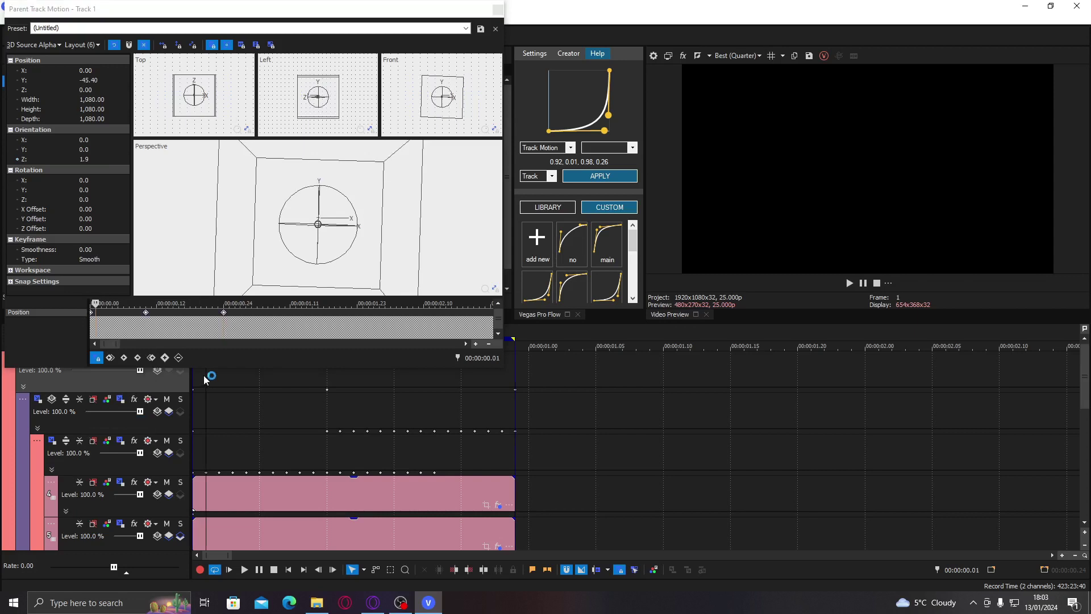
pyautogui.click(497, 9)
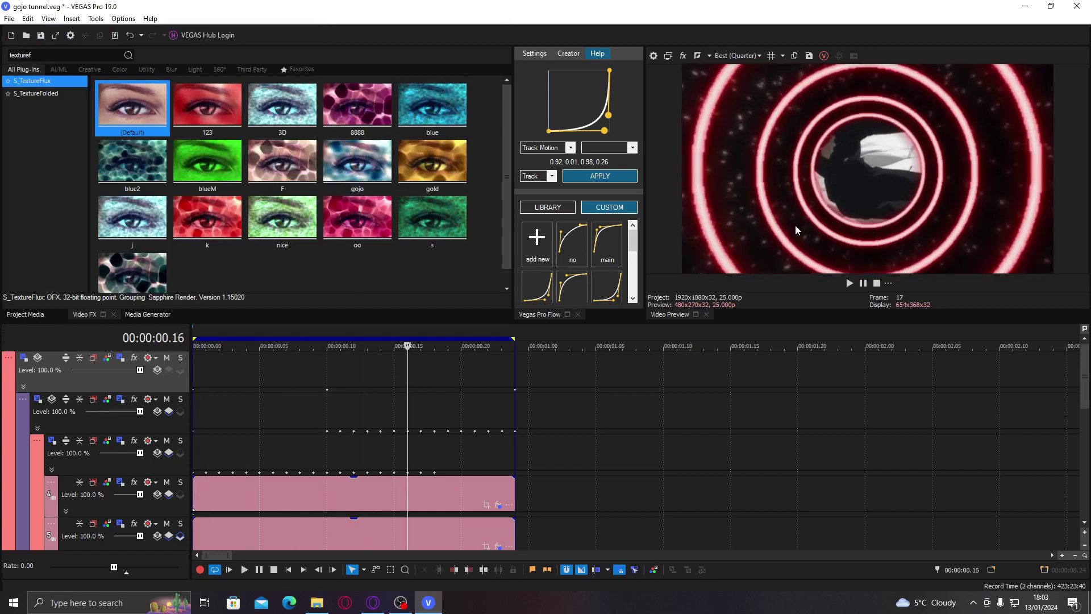
# Step: Preview the motion, move track 1's middle parent motion keyframe to frame 5, and play the animation again
pyautogui.hotkey('ctrl', 'a')
pyautogui.press('space')
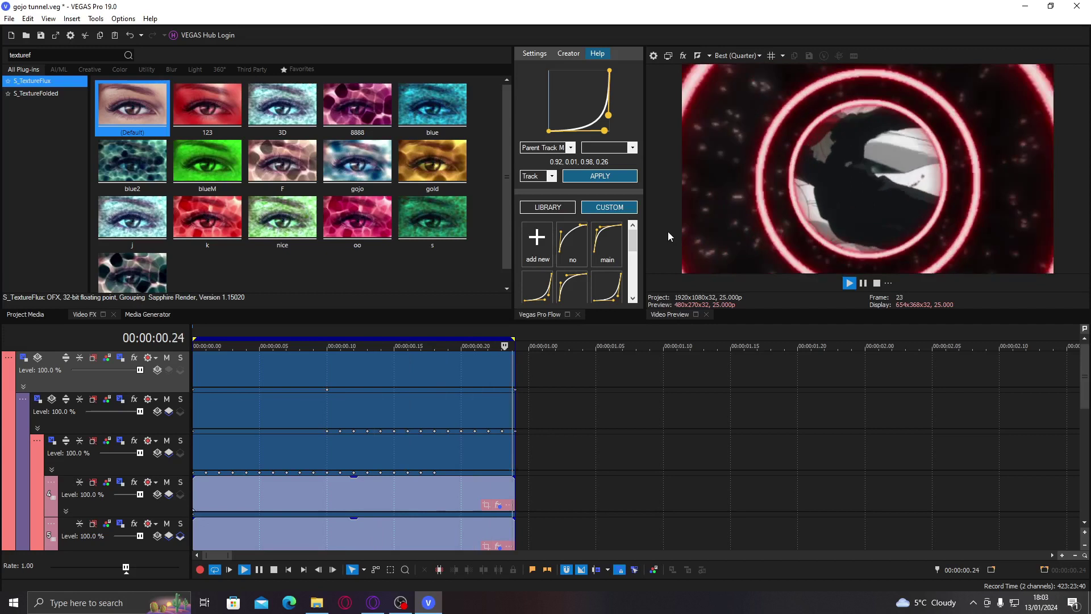
pyautogui.click(265, 370)
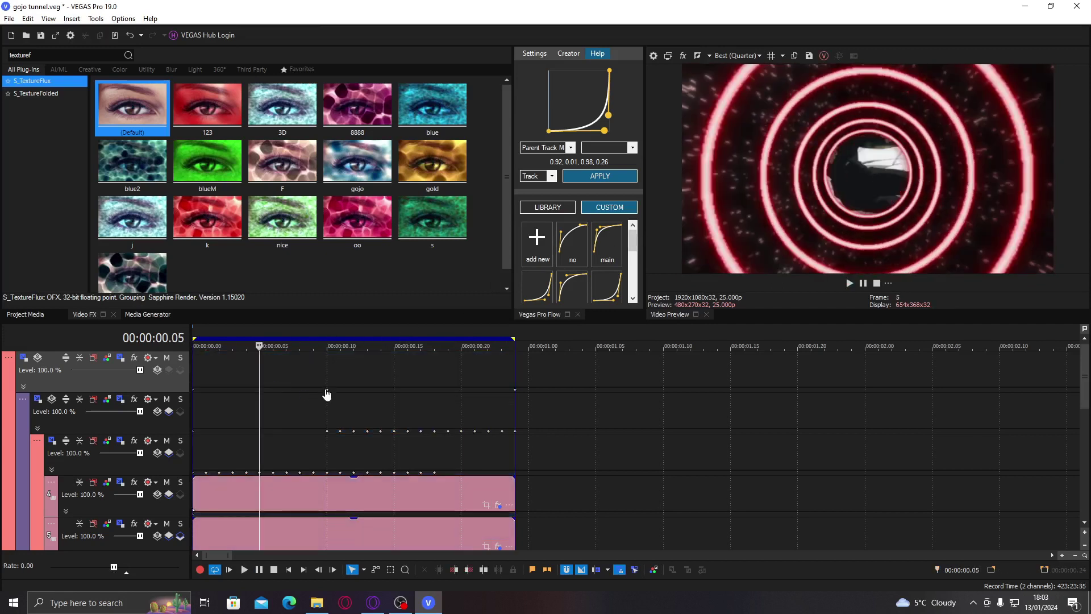
pyautogui.click(197, 370)
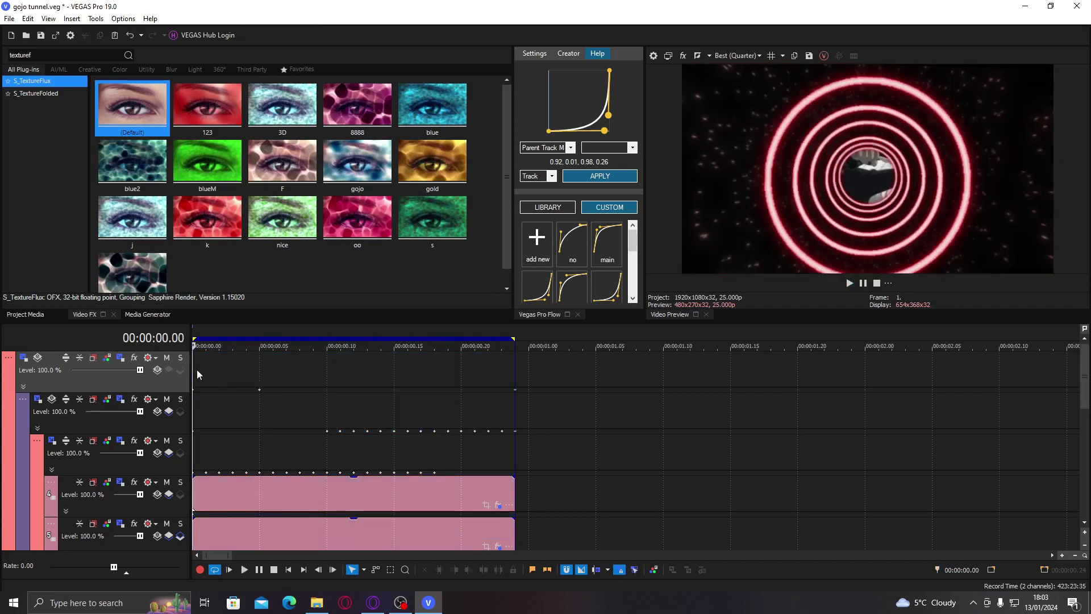
pyautogui.press('space')
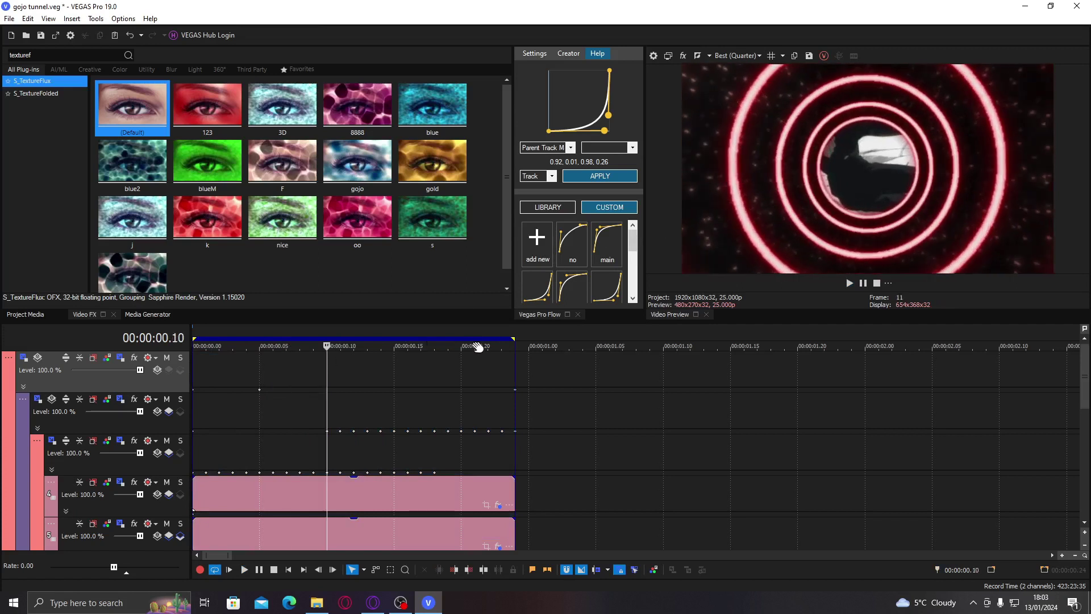
pyautogui.hotkey('ctrl', 'a')
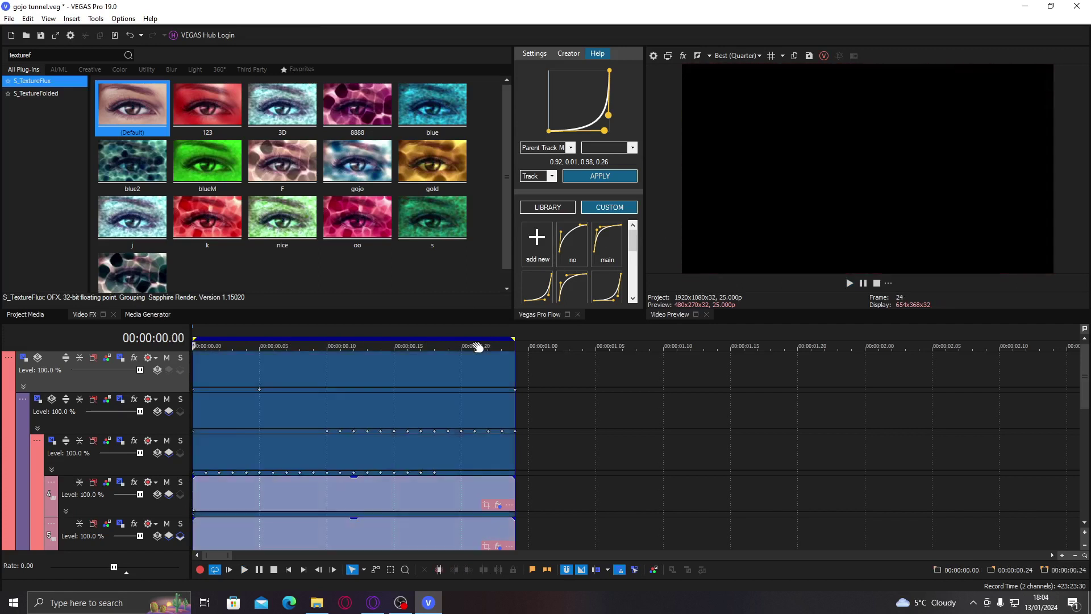
pyautogui.press('space')
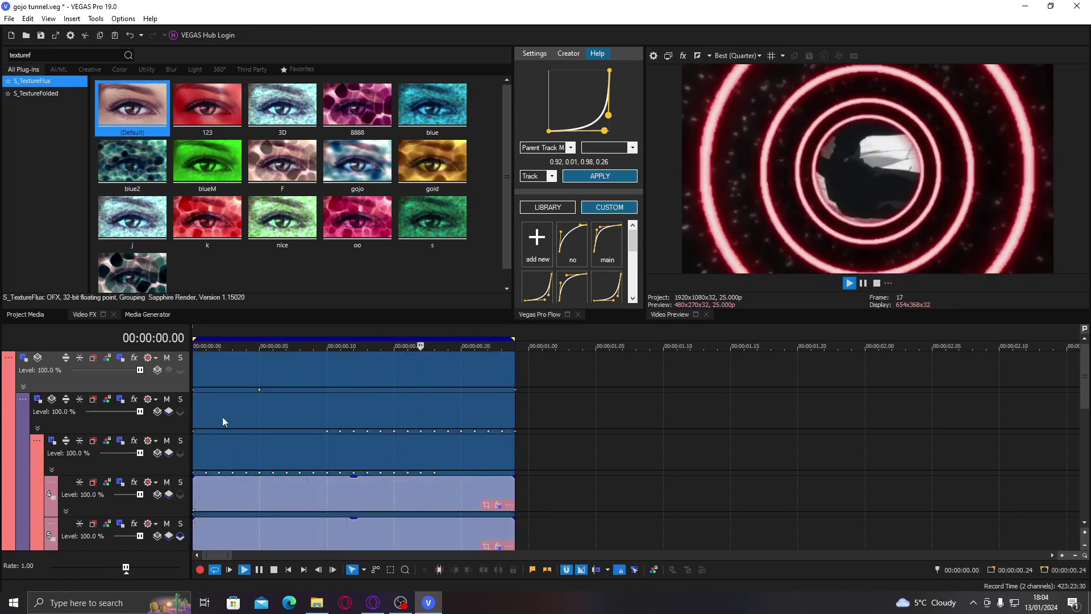
pyautogui.press('space')
# Step: Delete track 1's first parent motion keyframe, move the frame 5 keyframe to the start, and play the result
pyautogui.rightClick(195, 390)
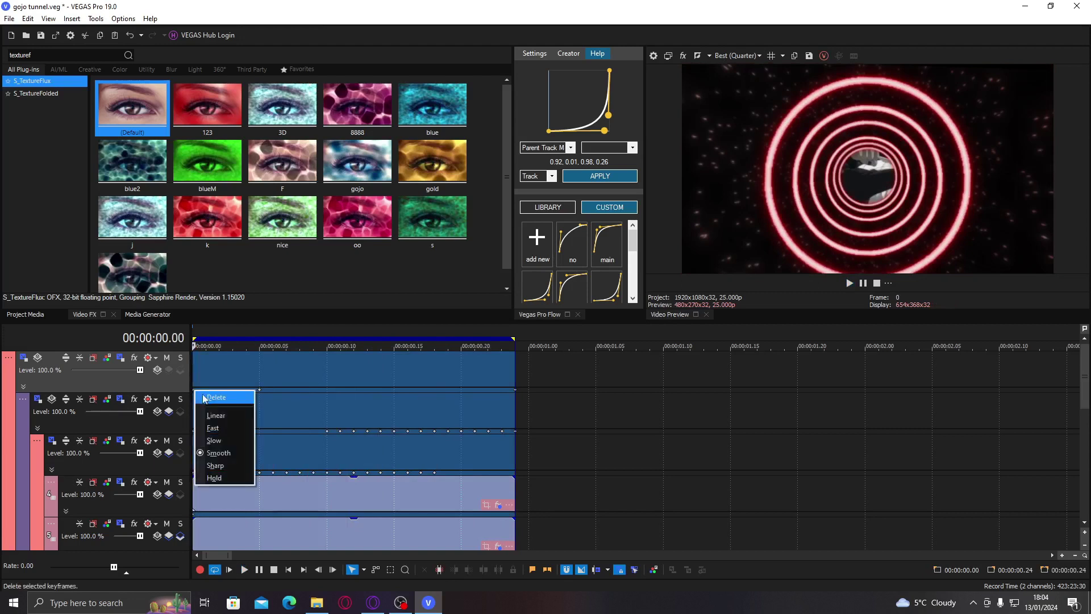
pyautogui.click(206, 397)
pyautogui.click(203, 380)
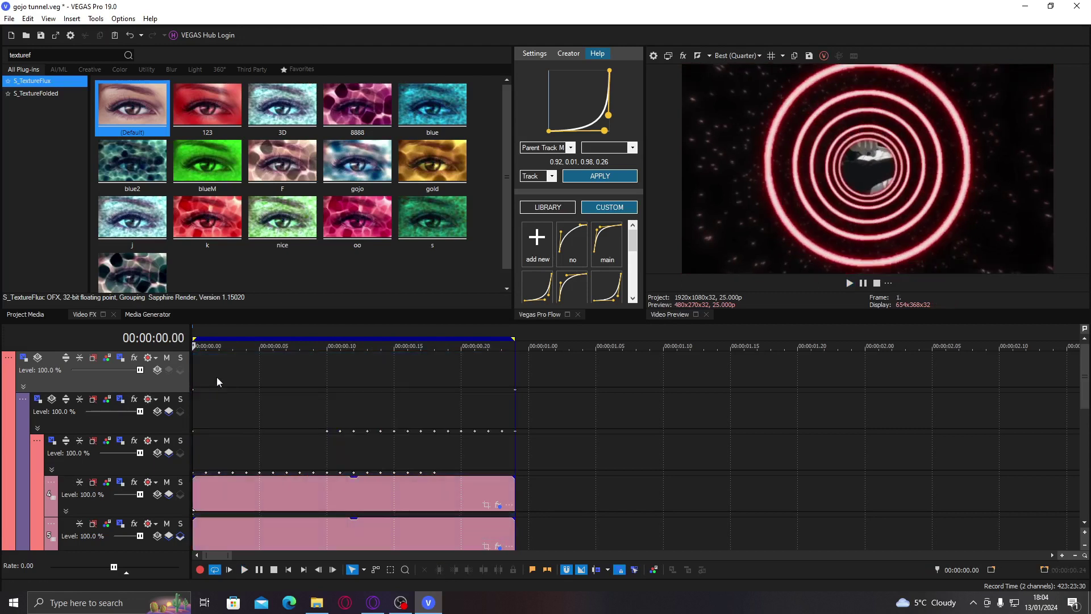
pyautogui.press('space')
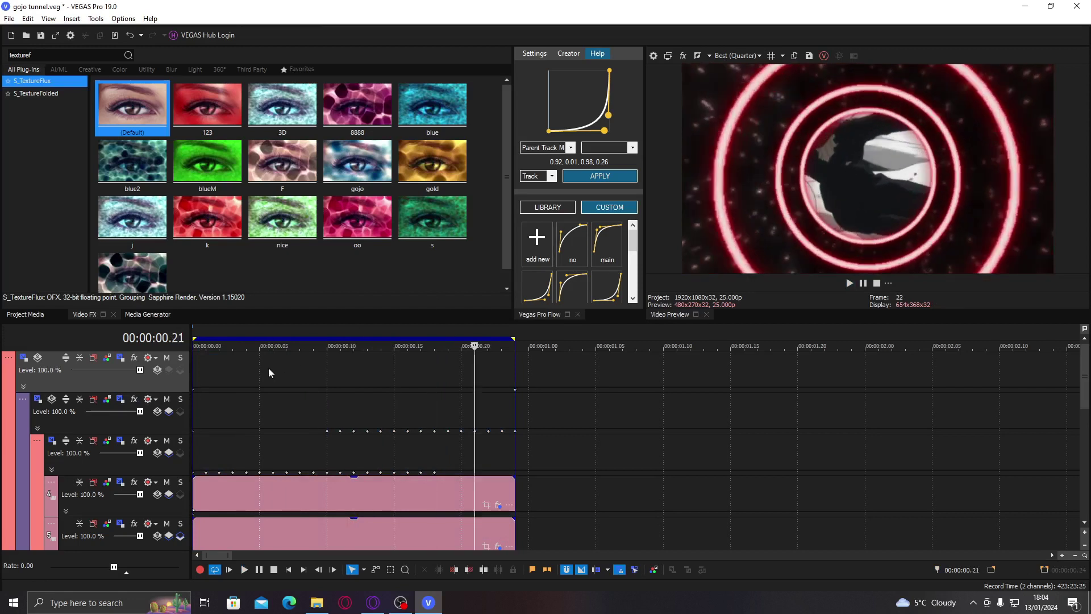
pyautogui.hotkey('ctrl', 'a')
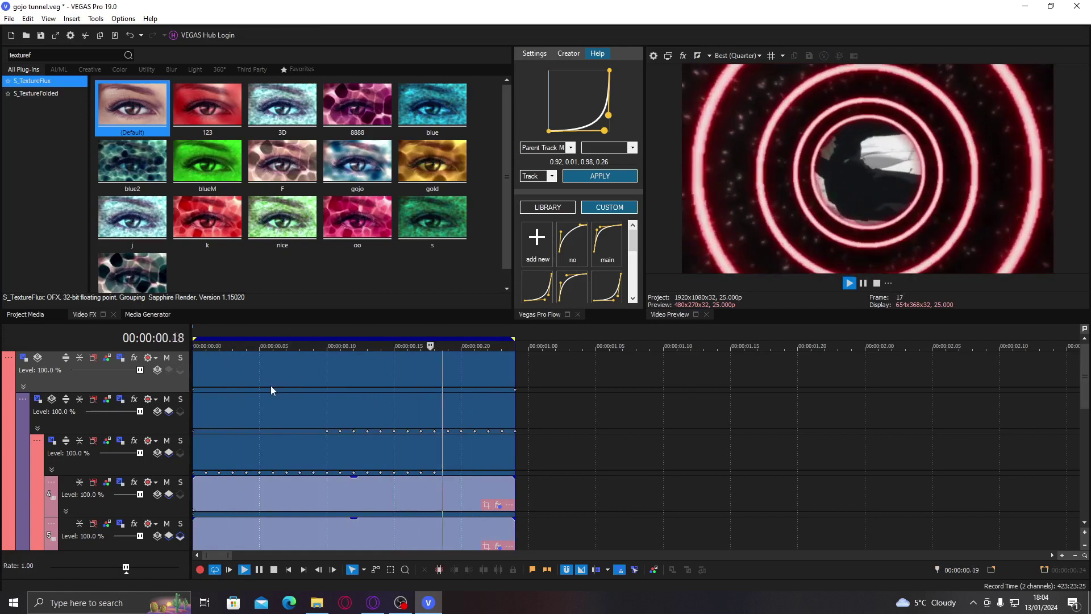
pyautogui.click(259, 374)
pyautogui.press('space')
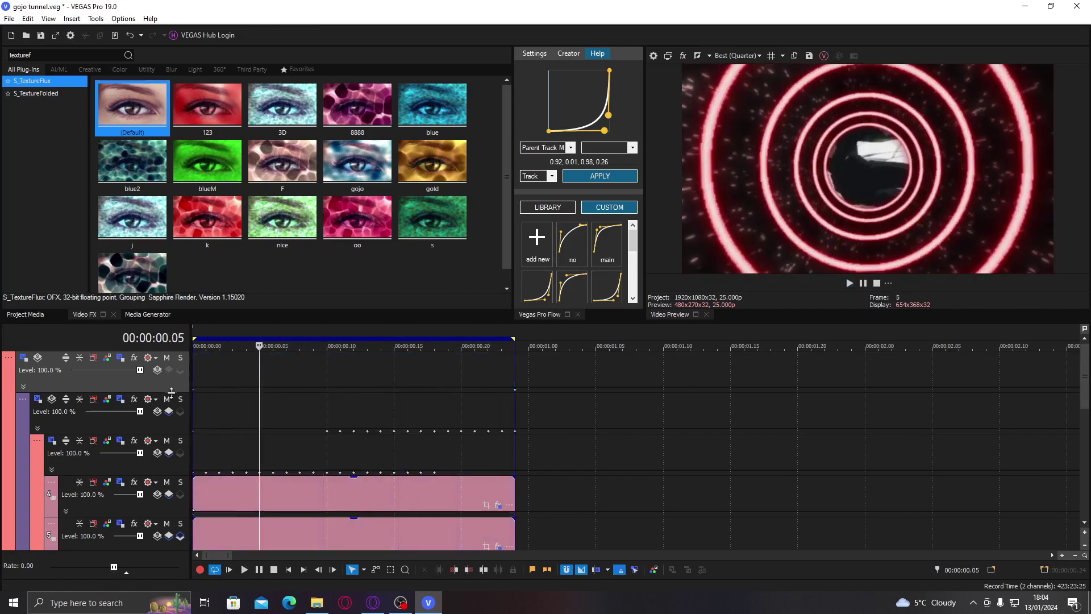
# Step: Insert a new video track at the top and nest all the other tracks under it as children
pyautogui.rightClick(242, 377)
pyautogui.click(281, 236)
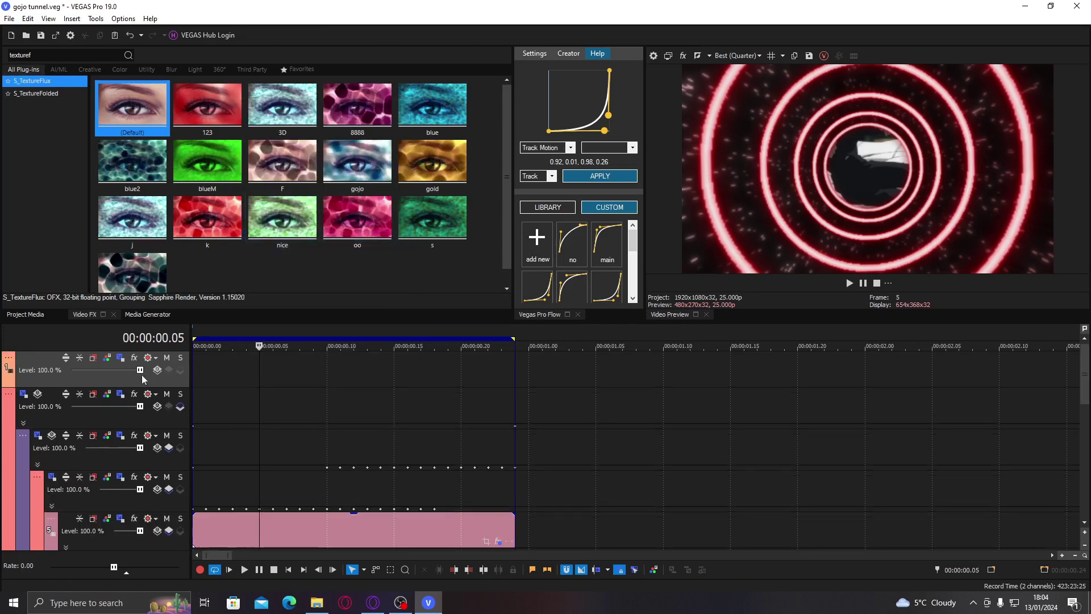
pyautogui.click(84, 422)
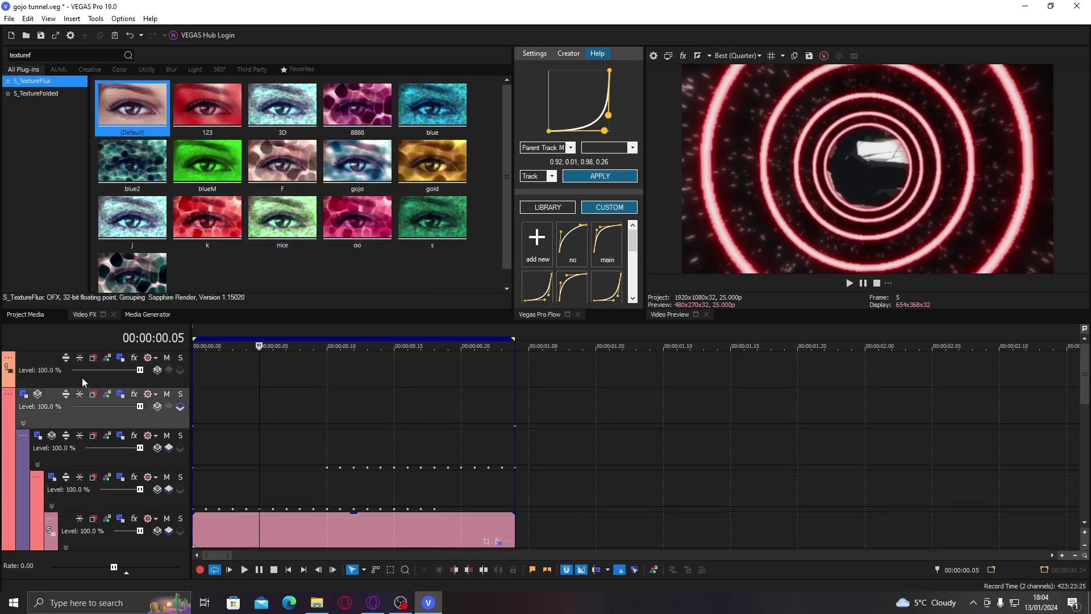
pyautogui.scroll(-5, 955, 502)
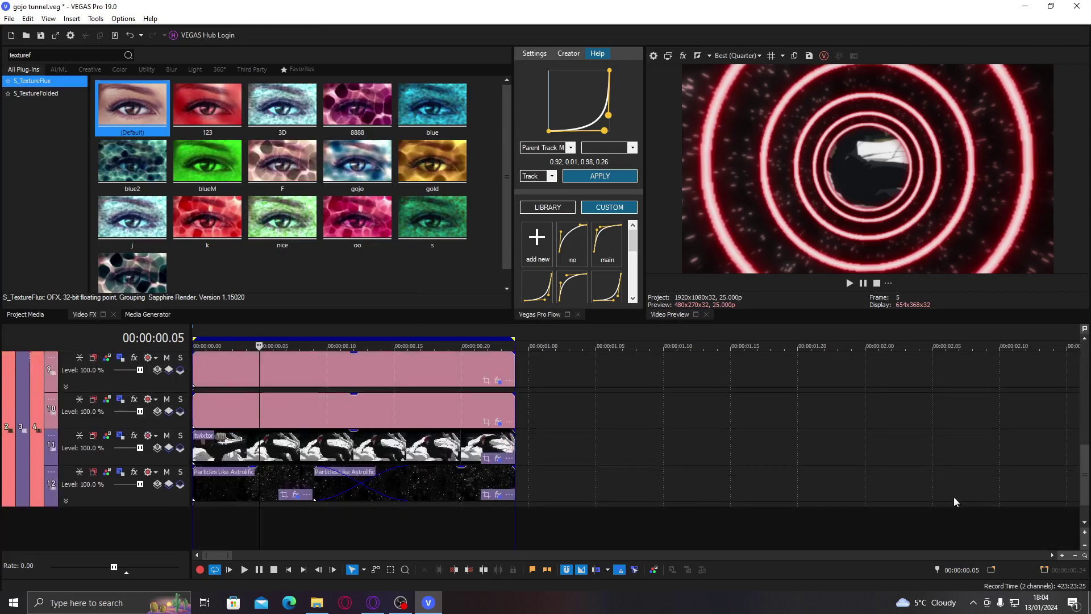
pyautogui.keyDown('shift'); pyautogui.click(158, 504); pyautogui.keyUp('shift')
pyautogui.click(180, 485)
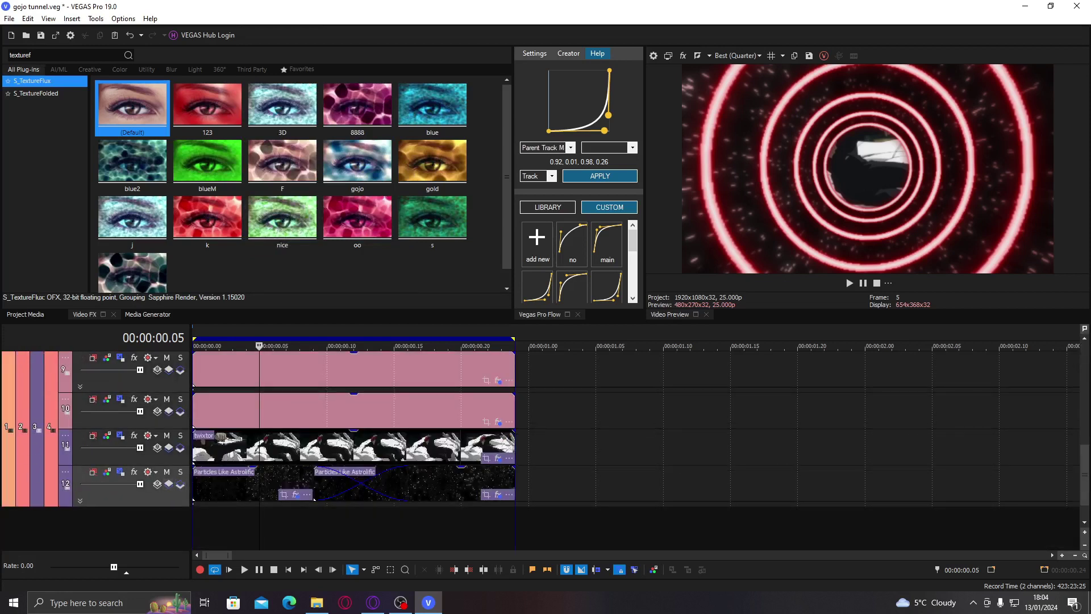
pyautogui.scroll(5, 275, 364)
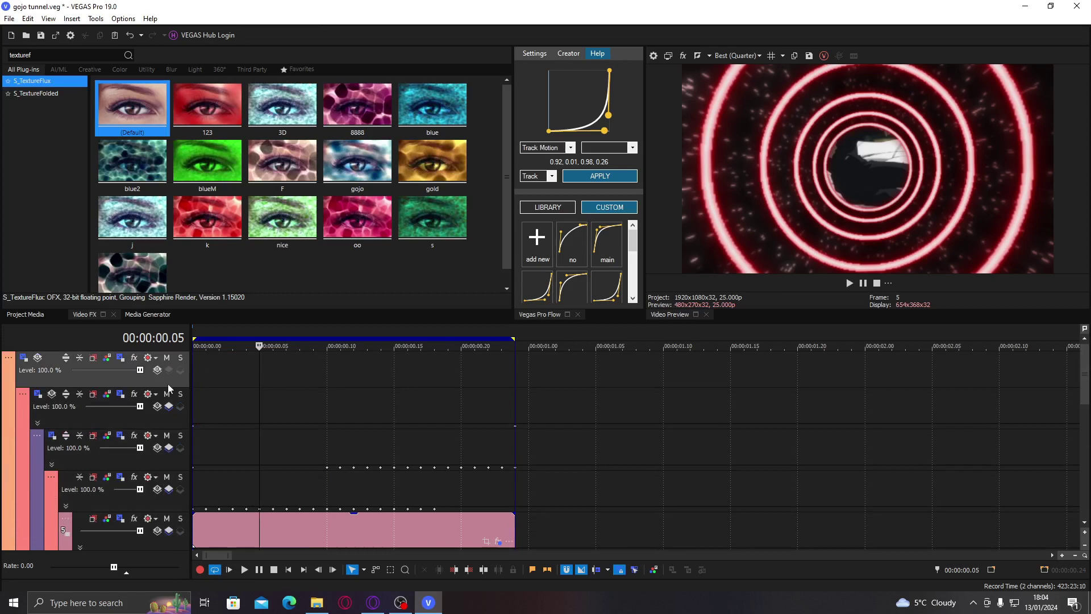
# Step: Search the video effects for "lens" and apply the default BCC Lens Blur OBS to the new top parent track
pyautogui.moveTo(38, 55); pyautogui.dragTo(1, 61)
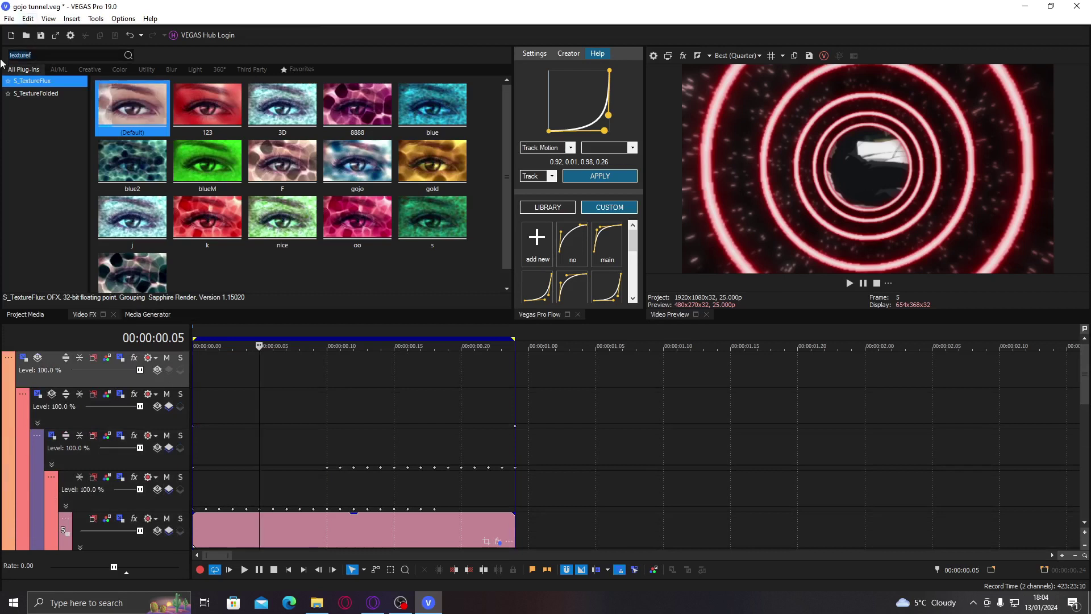
pyautogui.press('BackSpace')
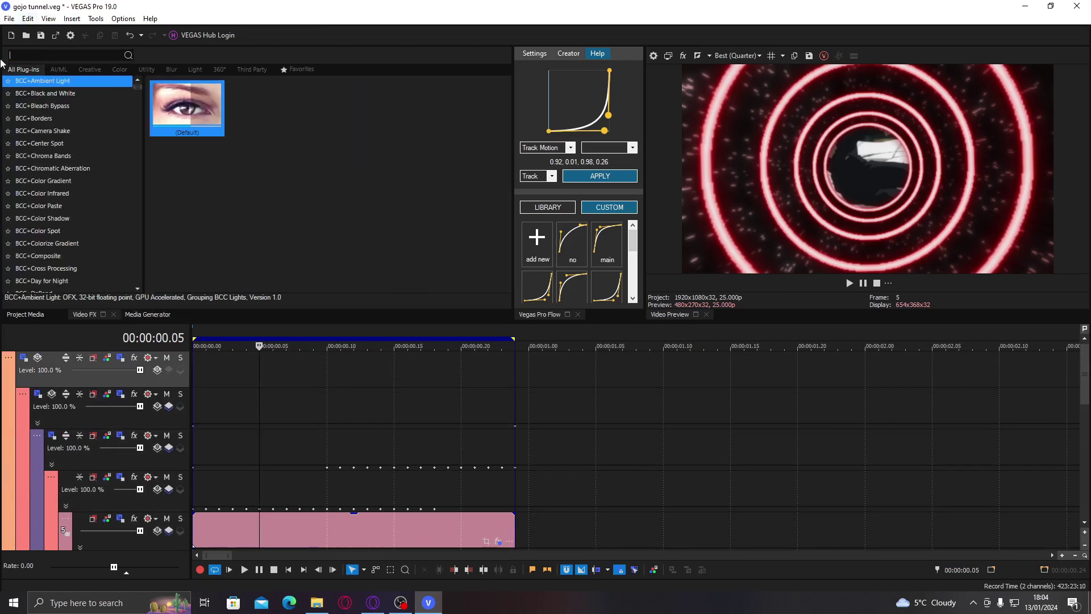
pyautogui.write('lens')
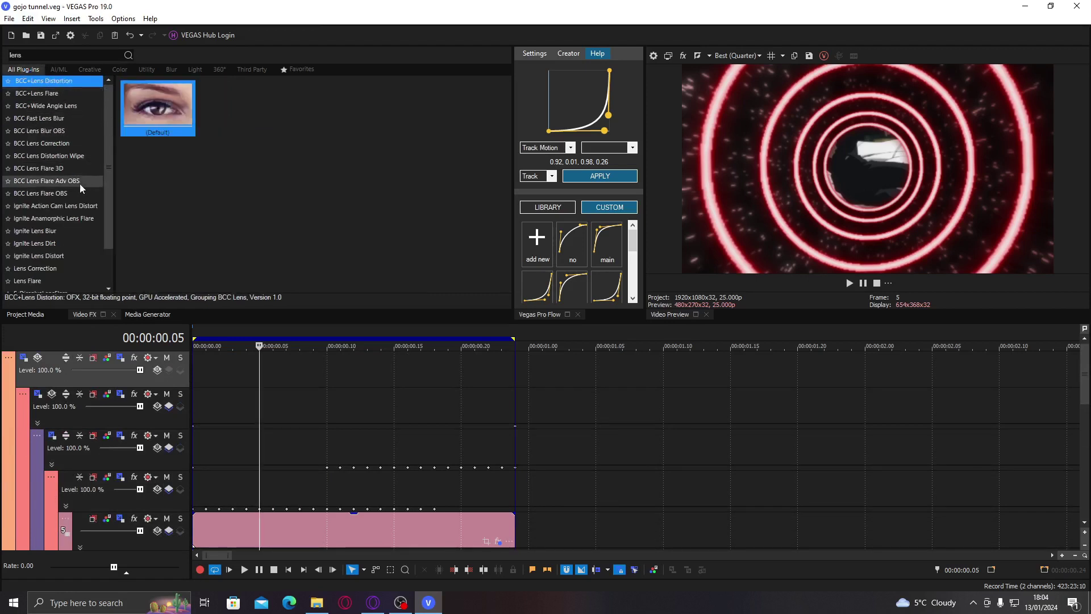
pyautogui.click(66, 130)
pyautogui.moveTo(317, 111); pyautogui.dragTo(64, 381)
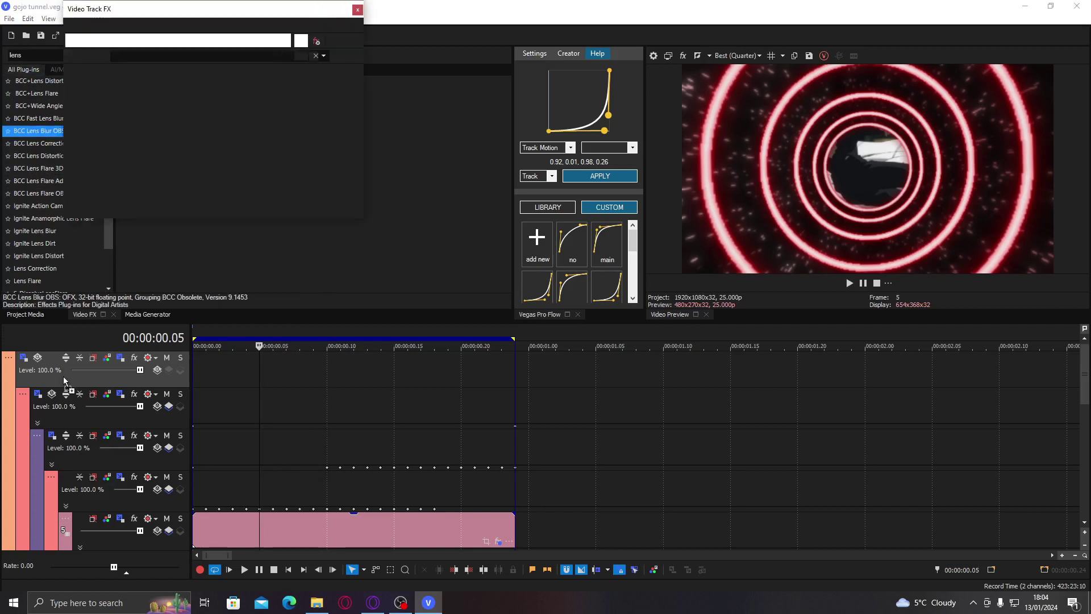
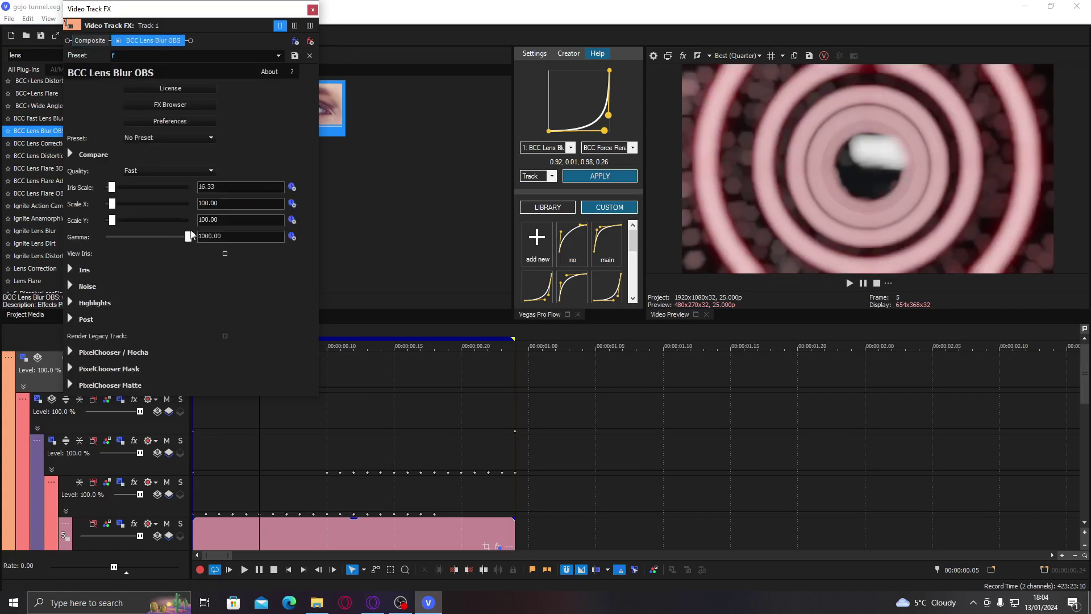
# Step: Set the lens blur's Iris Scale to 7, enable its animation, and key it to 0 at frame 14
pyautogui.doubleClick(225, 184)
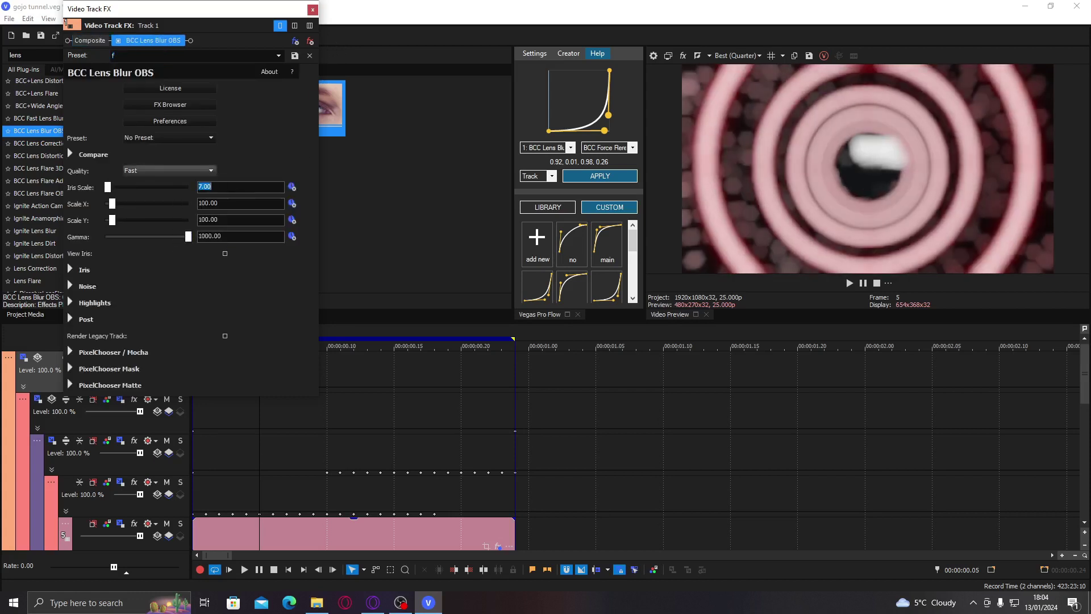
pyautogui.click(292, 187)
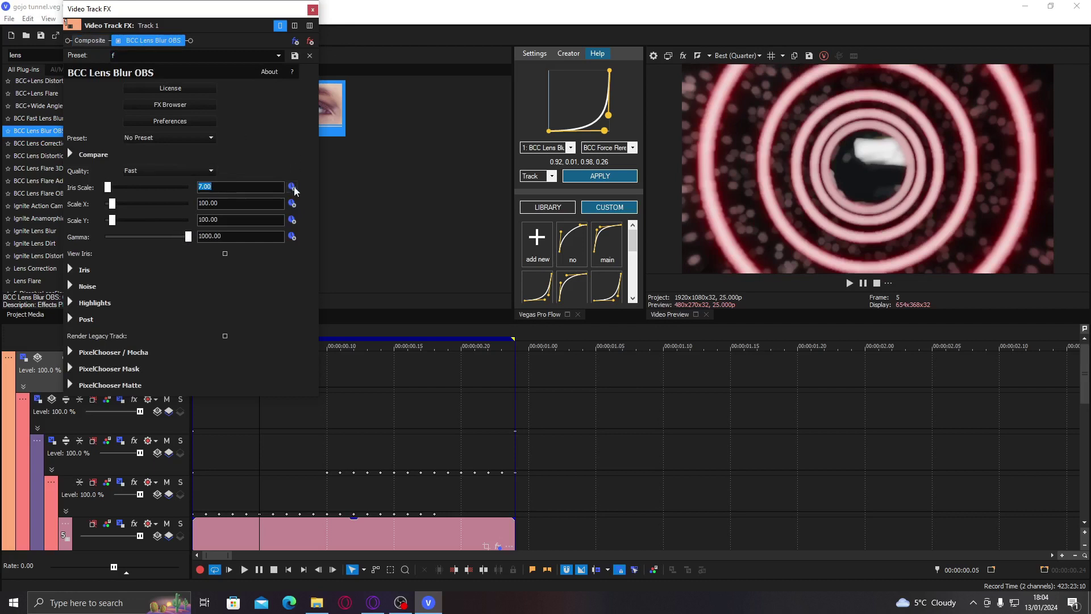
pyautogui.click(364, 363)
pyautogui.click(355, 362)
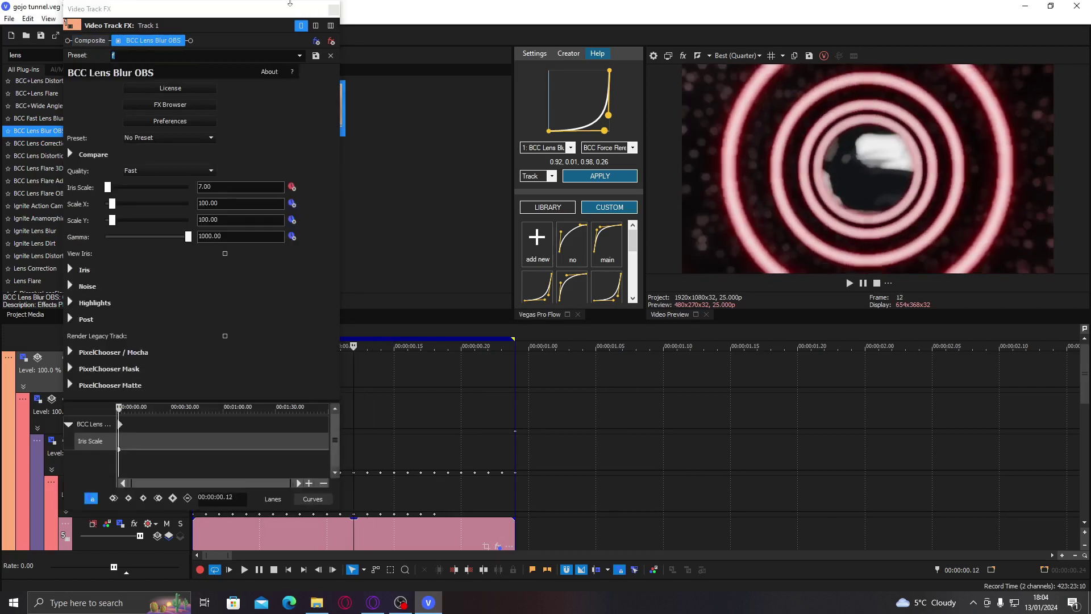
pyautogui.moveTo(290, 2); pyautogui.dragTo(212, 27)
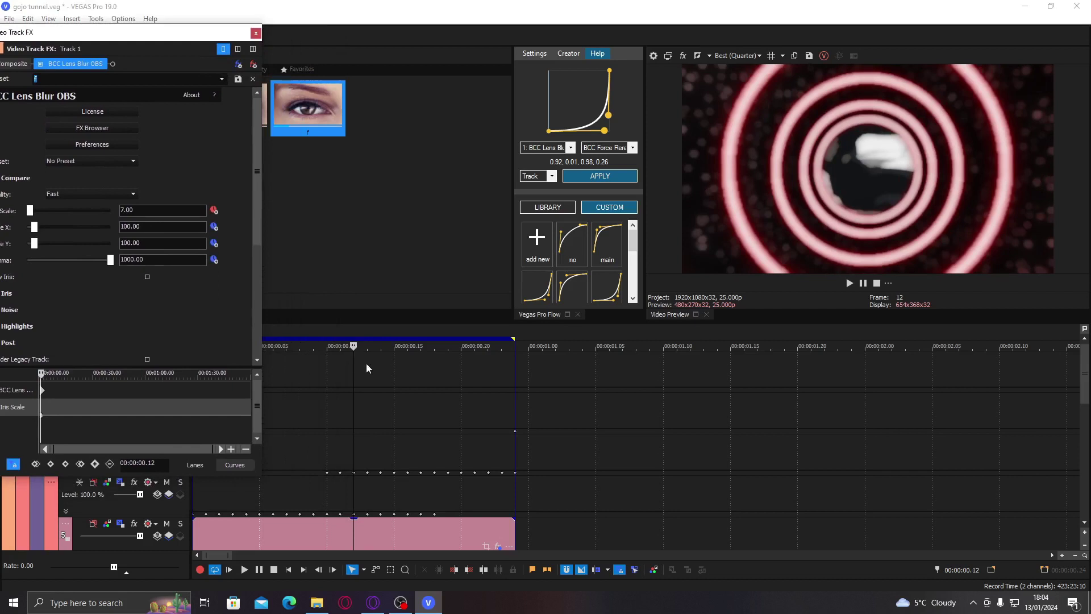
pyautogui.click(366, 363)
pyautogui.click(389, 363)
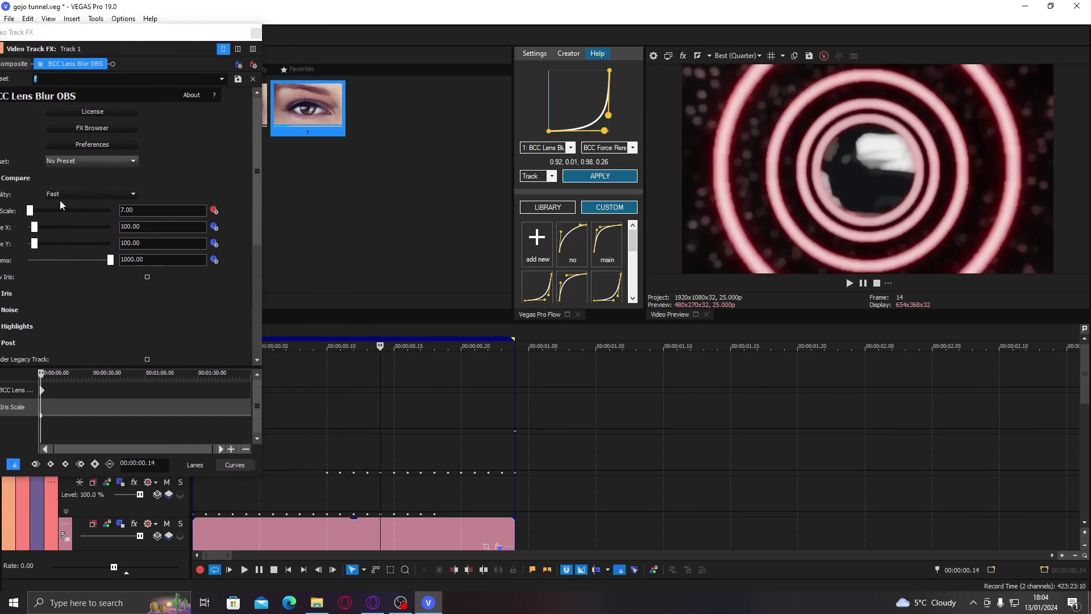
pyautogui.moveTo(29, 210); pyautogui.dragTo(23, 211)
# Step: Key the Iris Scale to 7 at frame 24 and scrub through the animated blur
pyautogui.click(518, 358)
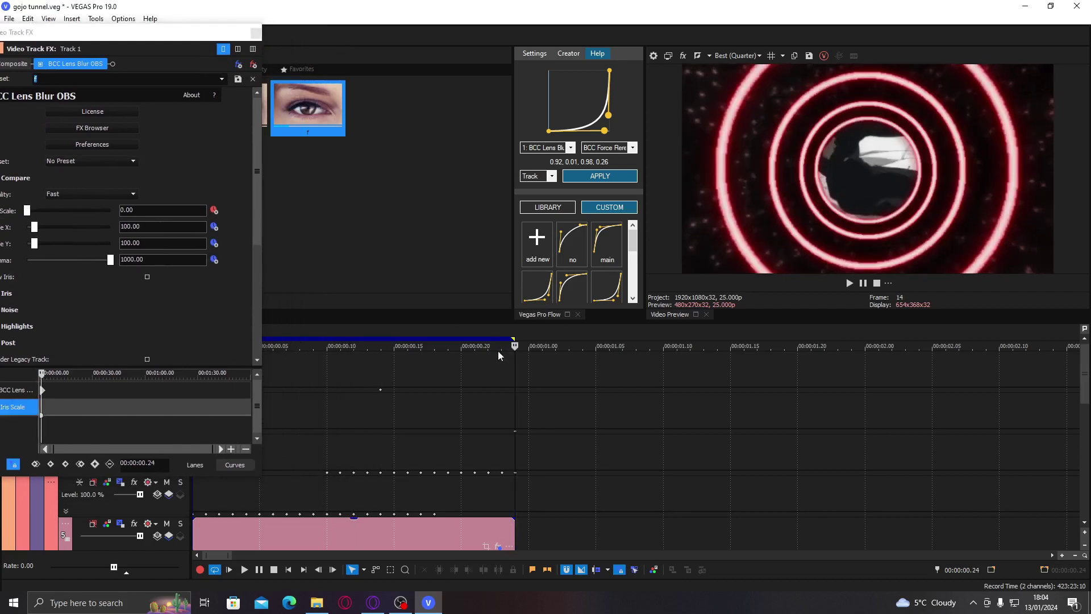
pyautogui.click(8, 201)
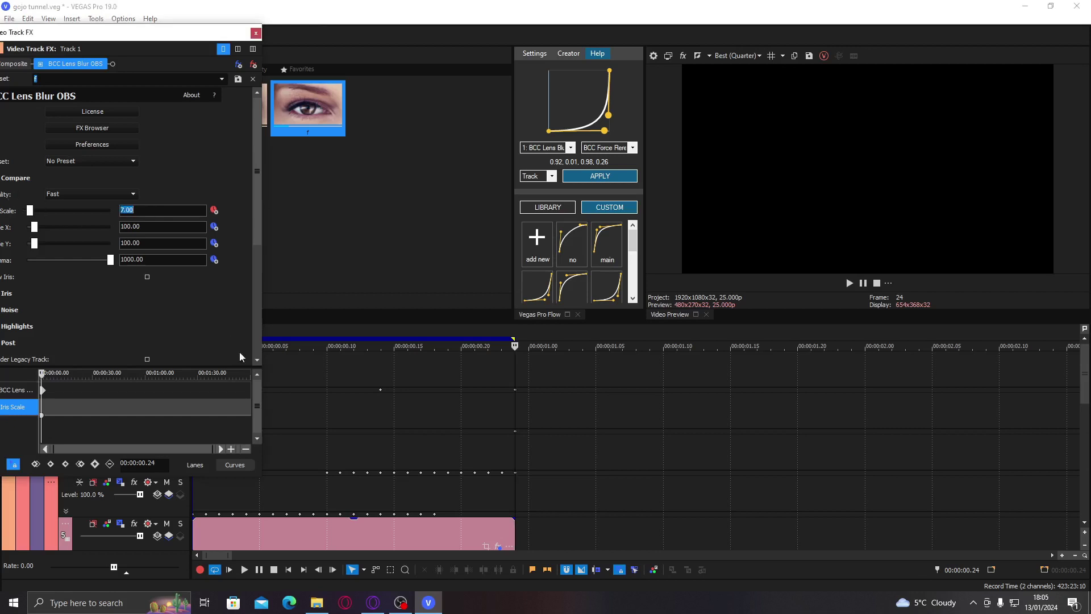
pyautogui.scroll(8, 65, 394)
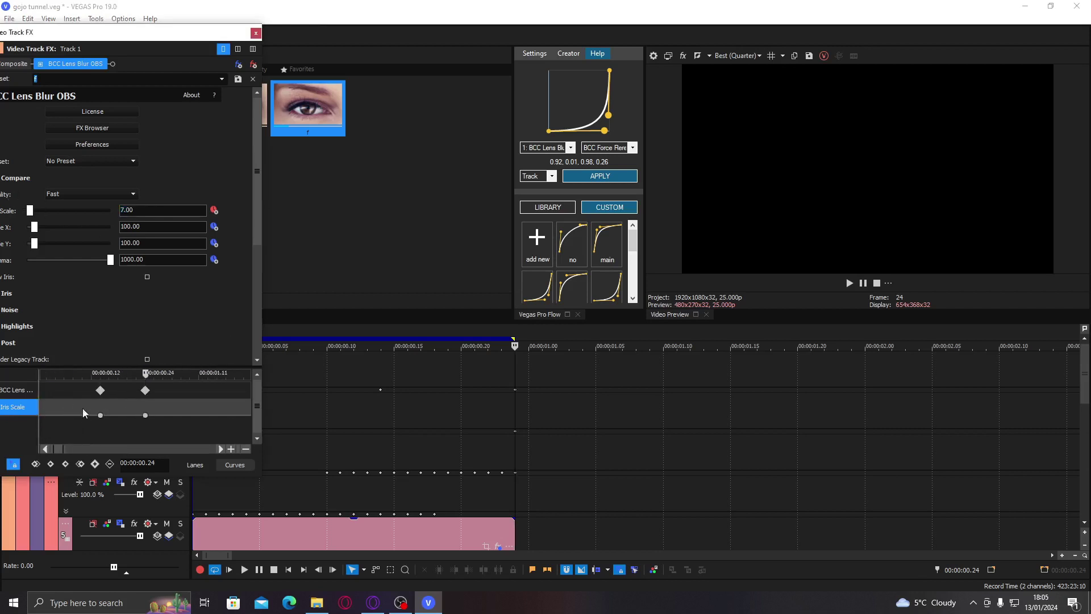
pyautogui.click(49, 409)
pyautogui.scroll(-8, 196, 392)
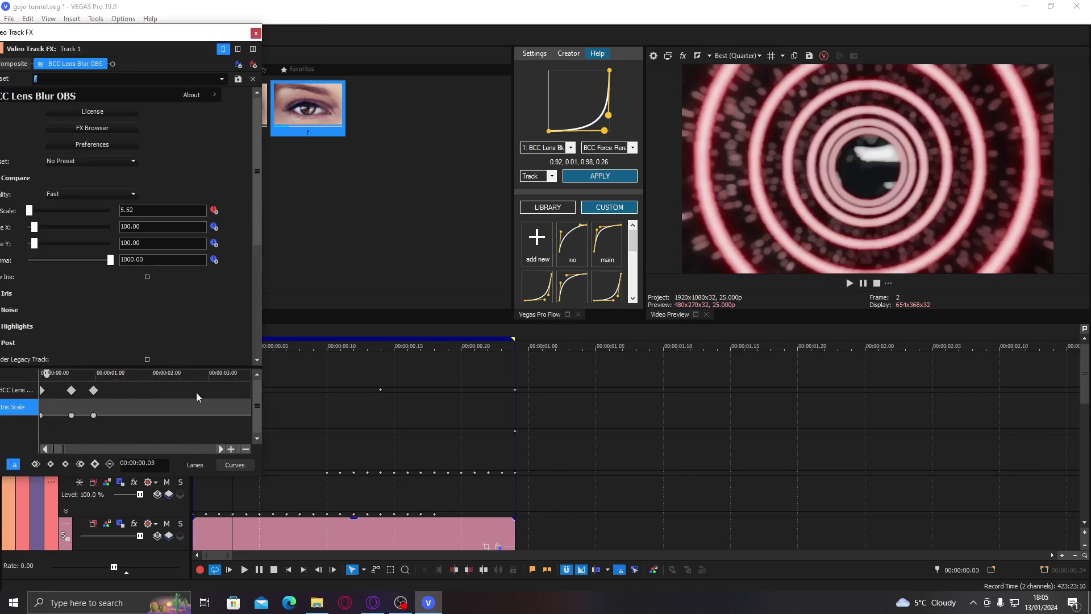
pyautogui.click(314, 390)
pyautogui.click(472, 370)
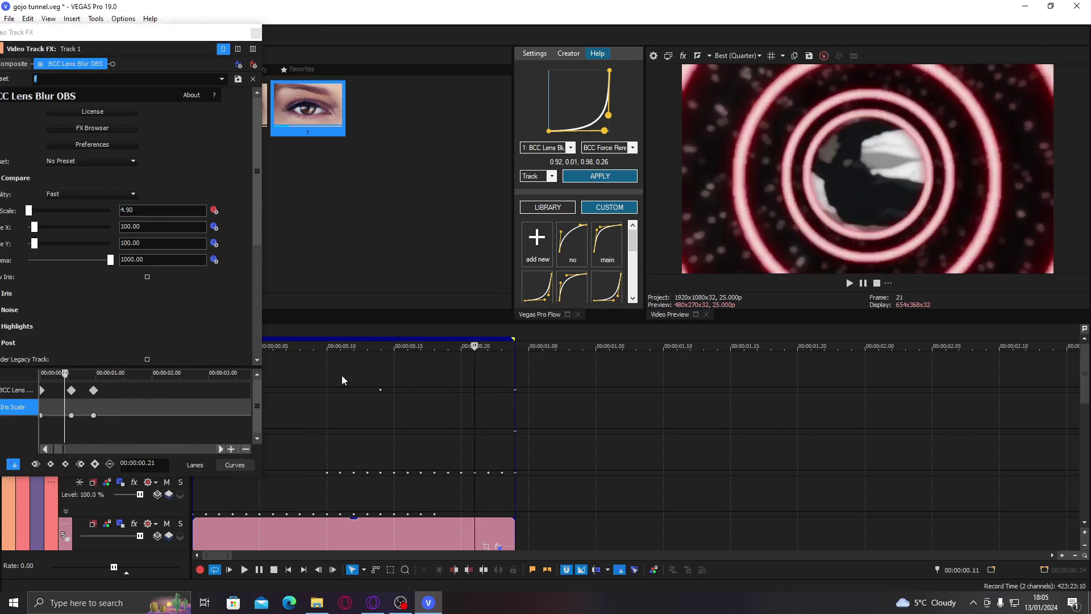
pyautogui.click(341, 375)
pyautogui.click(300, 368)
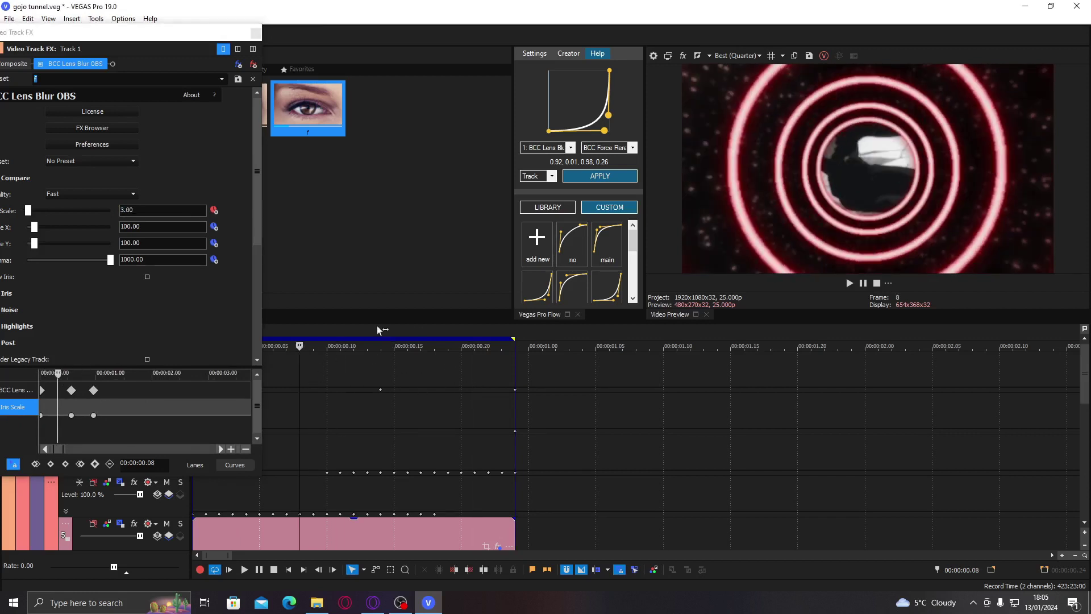
# Step: Adjust the "no" easing curve to 0.06, 0.65, 0.51, 0.94 and apply it to the first section of the track's Iris Scale animation
pyautogui.click(575, 250)
pyautogui.moveTo(598, 76); pyautogui.dragTo(566, 77)
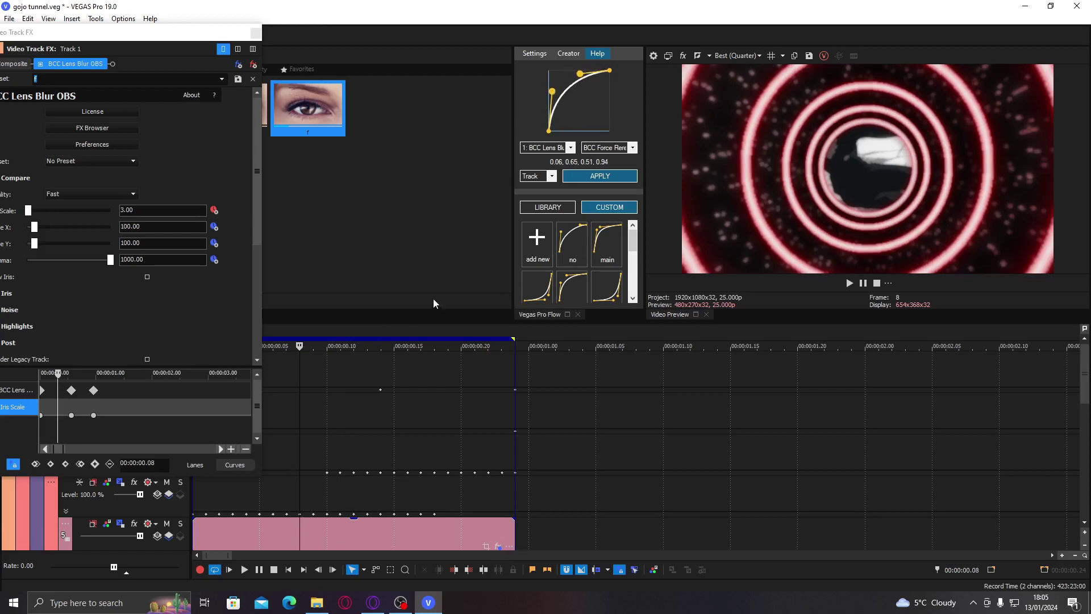
pyautogui.moveTo(197, 33); pyautogui.dragTo(394, 24)
pyautogui.click(93, 429)
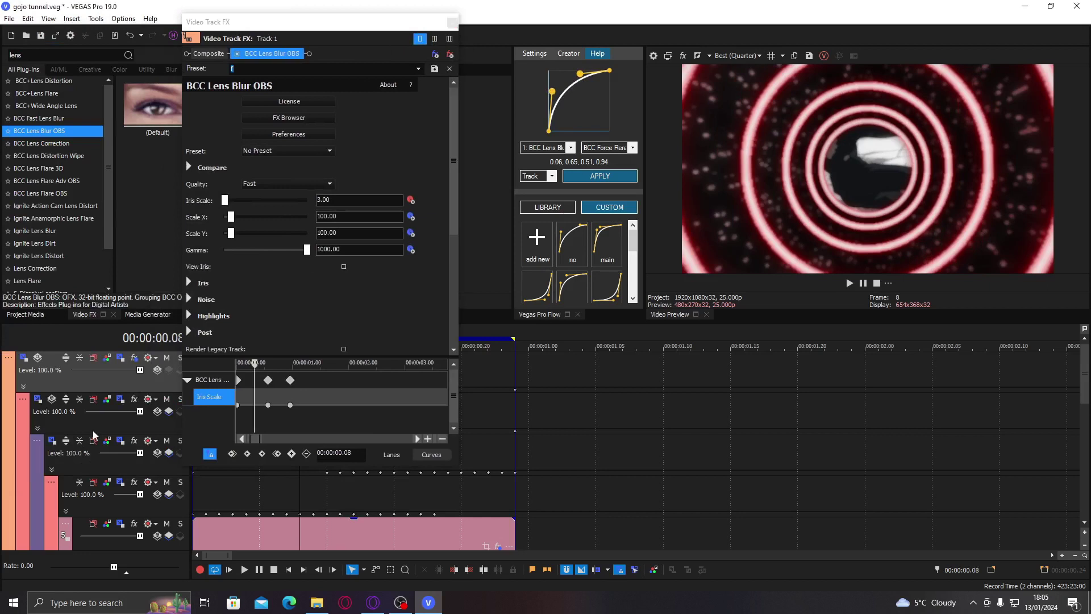
pyautogui.click(100, 384)
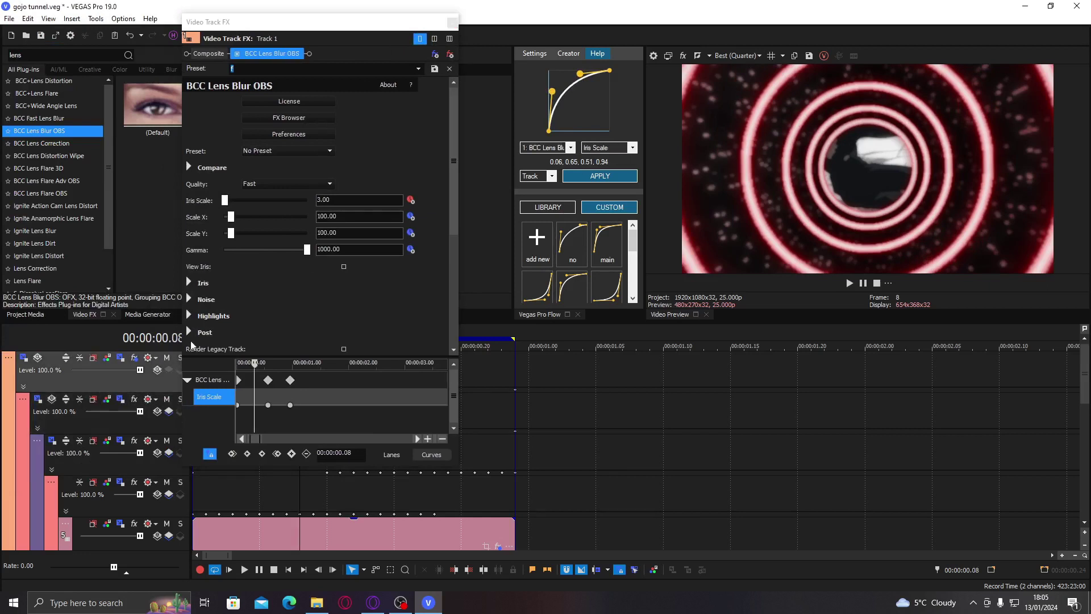
pyautogui.click(598, 176)
# Step: Apply the easing curve 0.87, -0.02, 0.89, 0.21 to the Iris Scale's second section and close the effect settings
pyautogui.click(278, 404)
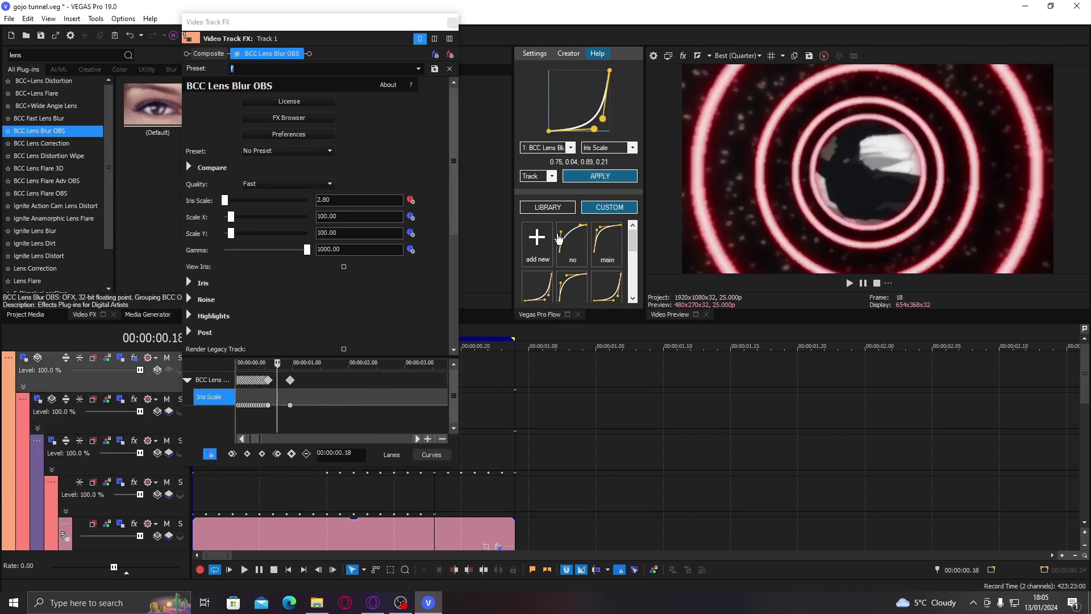
pyautogui.click(598, 176)
pyautogui.click(453, 22)
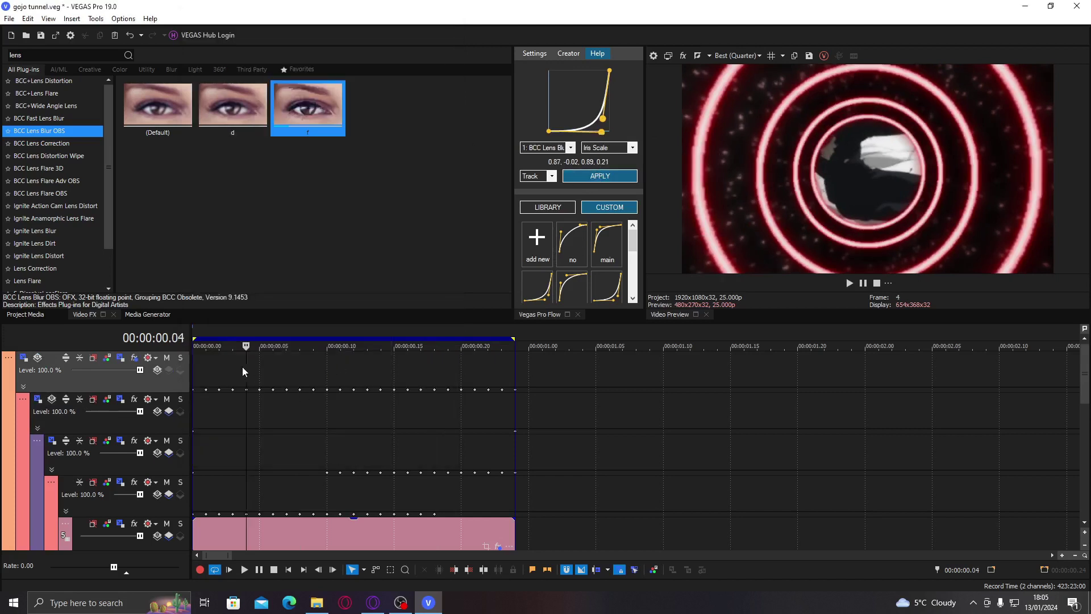
# Step: Play the tunnel animation from the start to check the eased lens blur
pyautogui.click(209, 371)
pyautogui.press('Left')
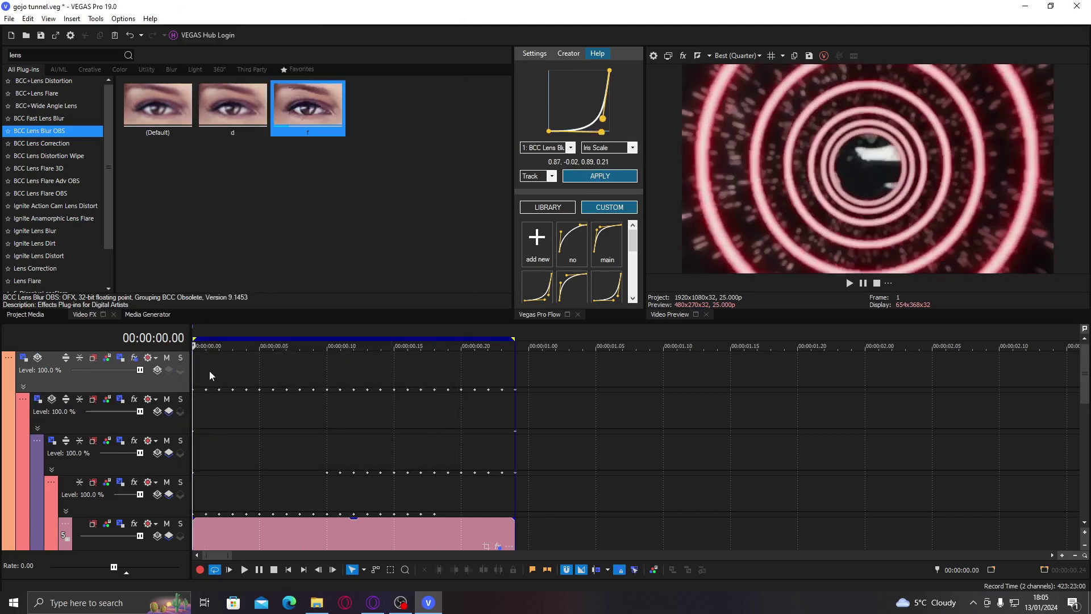
pyautogui.press('space')
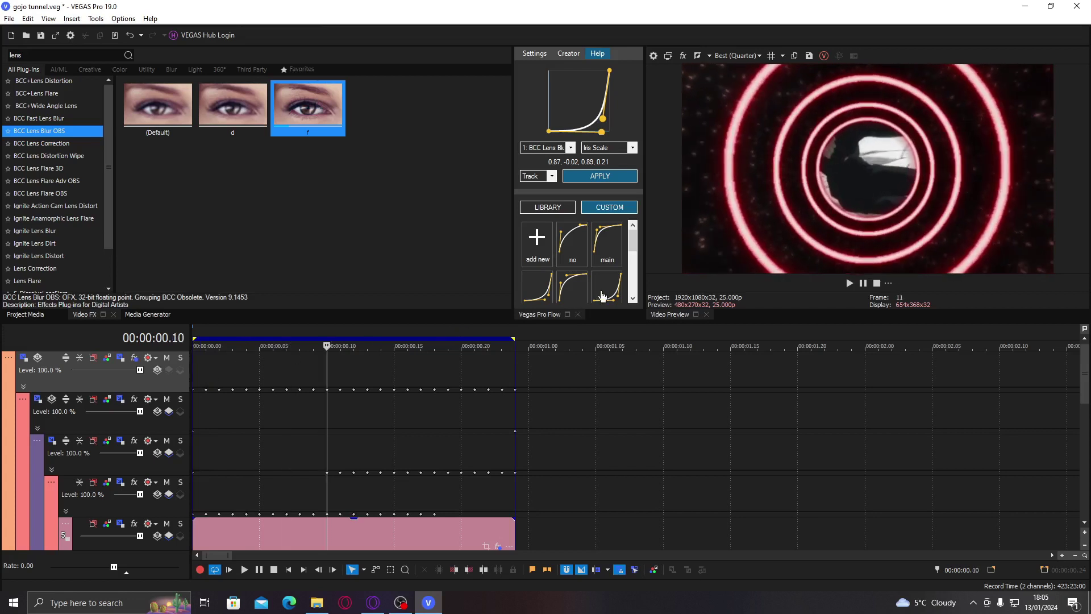
pyautogui.hotkey('ctrl', 'a')
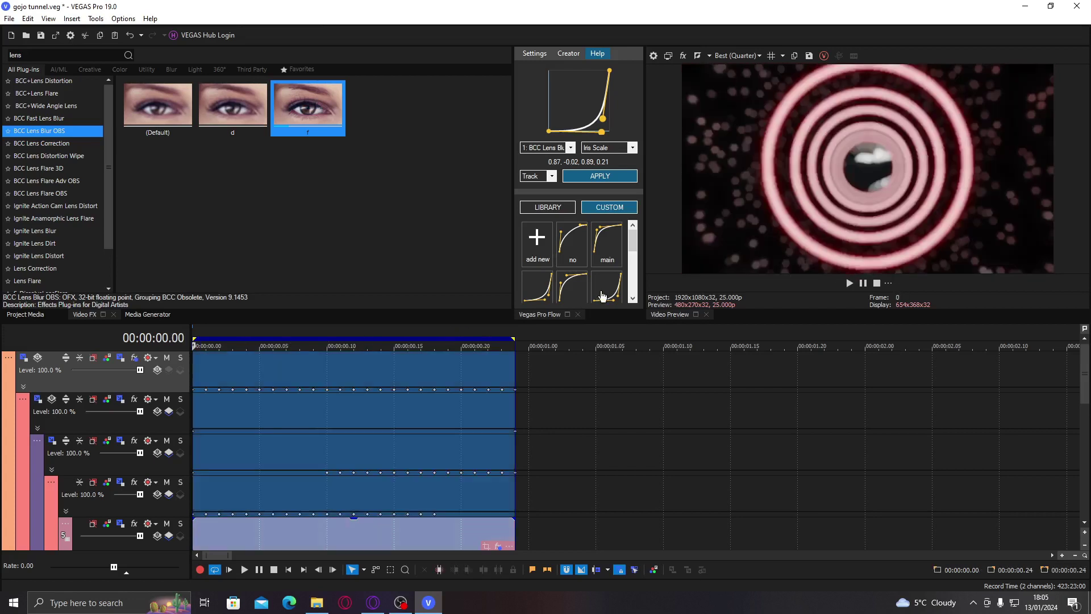
pyautogui.press('space')
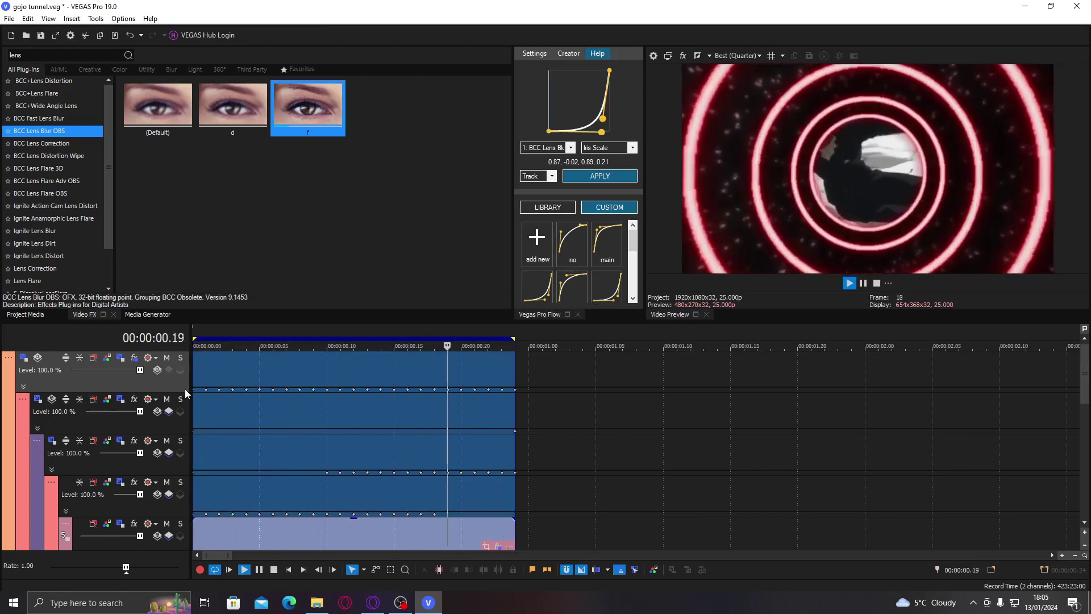
pyautogui.click(248, 371)
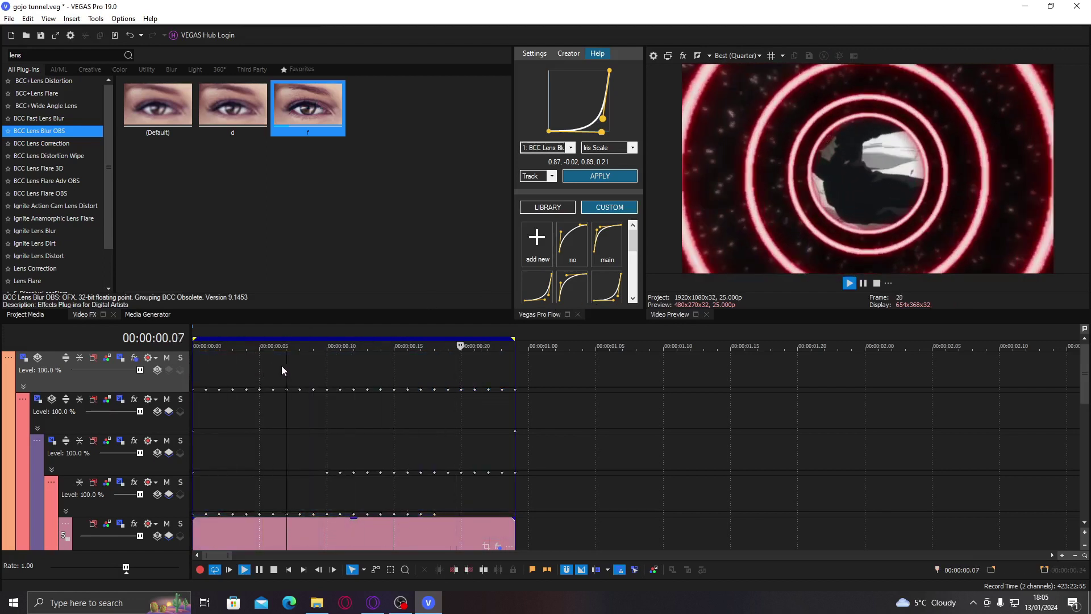
pyautogui.press('space')
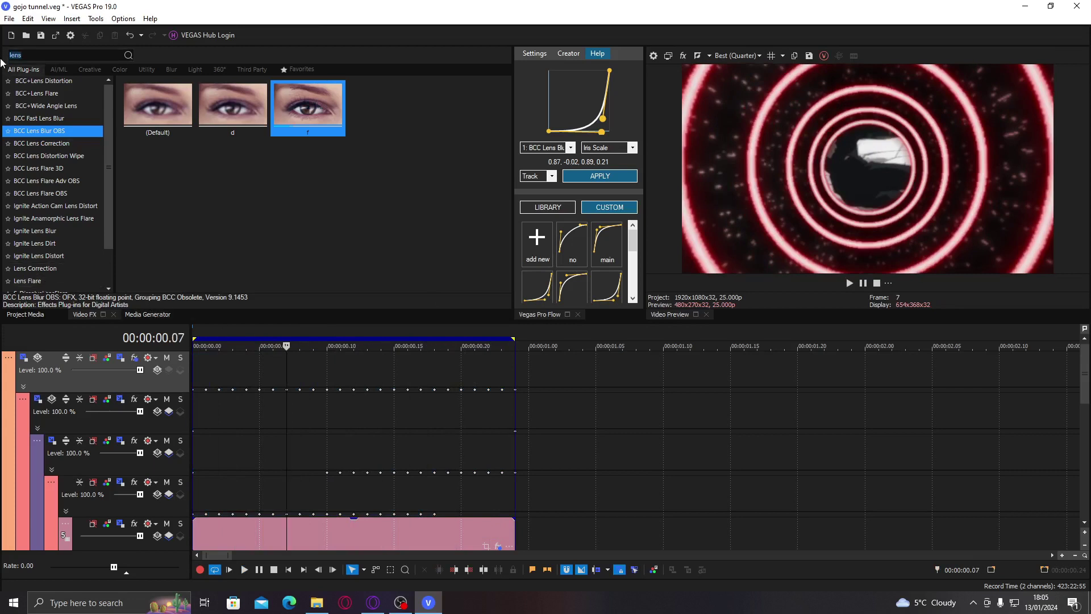
# Step: Search the video effects for "warp" and apply the S_WarpBubble2 "turbo 2" preset to the top parent track
pyautogui.write('war')
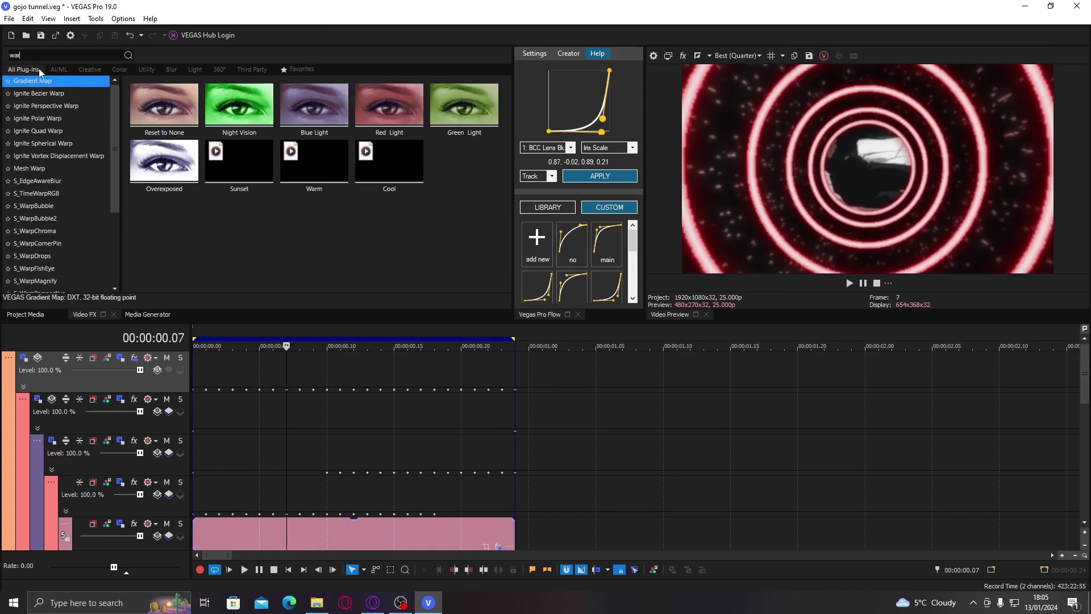
pyautogui.write('p')
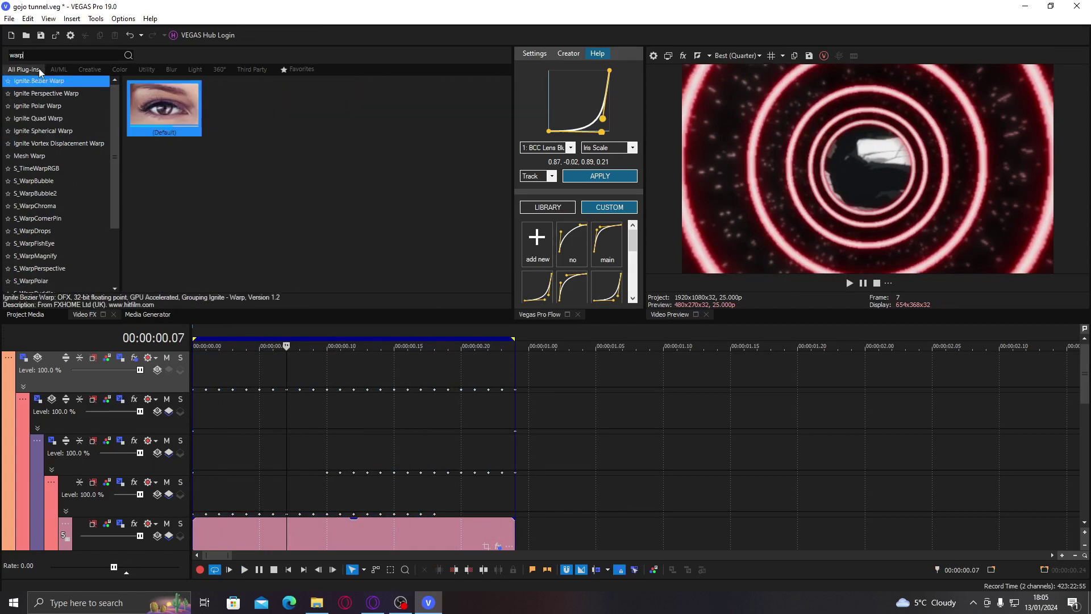
pyautogui.click(70, 193)
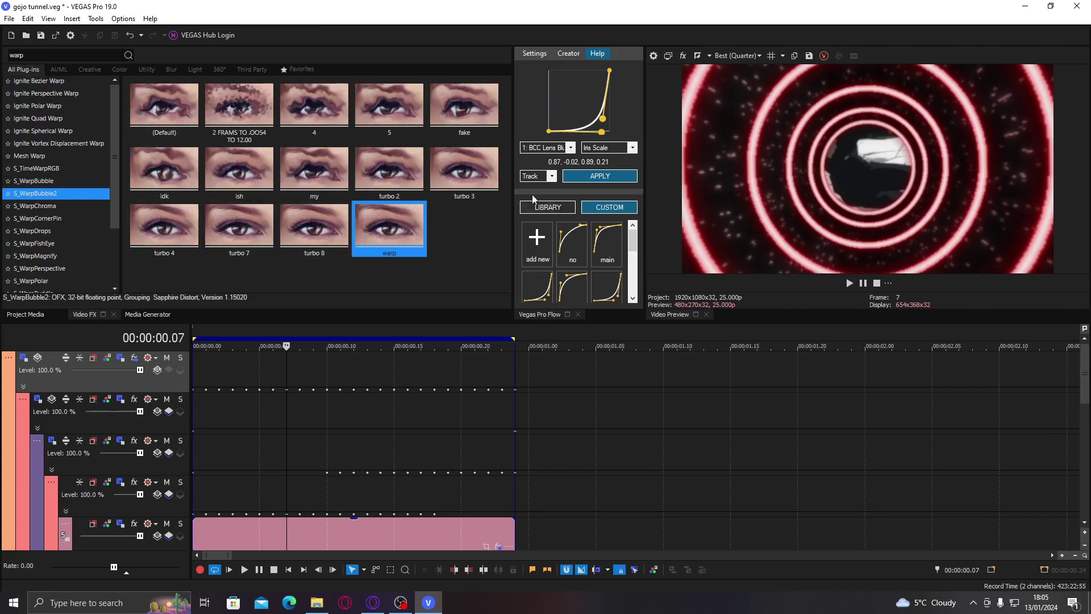
pyautogui.moveTo(390, 170); pyautogui.dragTo(146, 375)
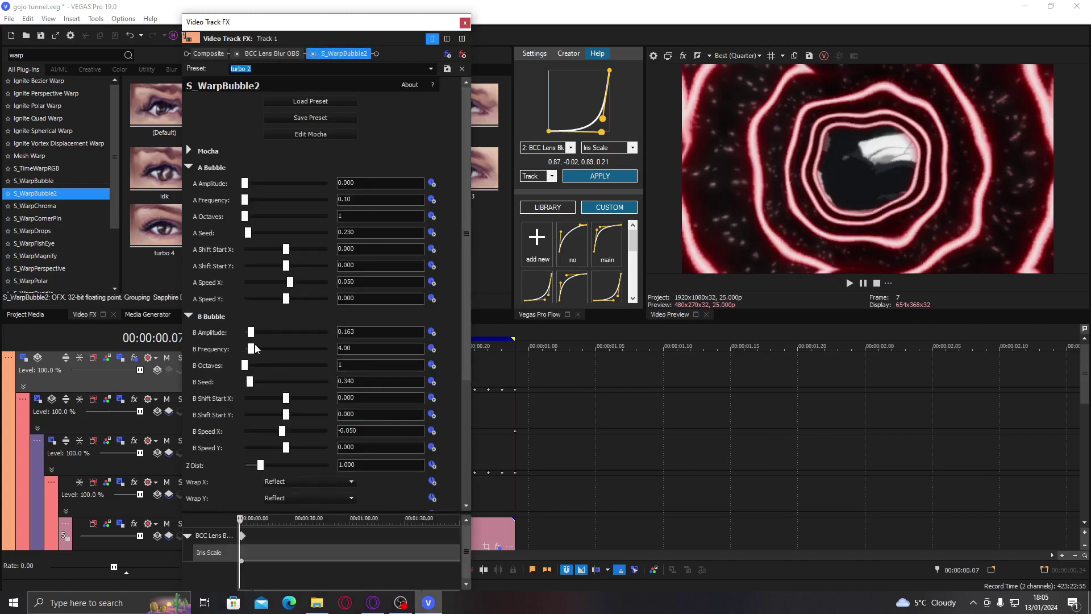
# Step: Set the warp's B Frequency to 1.12, enable its animation, key it to 0.10 at frame 24, and close the settings
pyautogui.moveTo(255, 348); pyautogui.dragTo(249, 350)
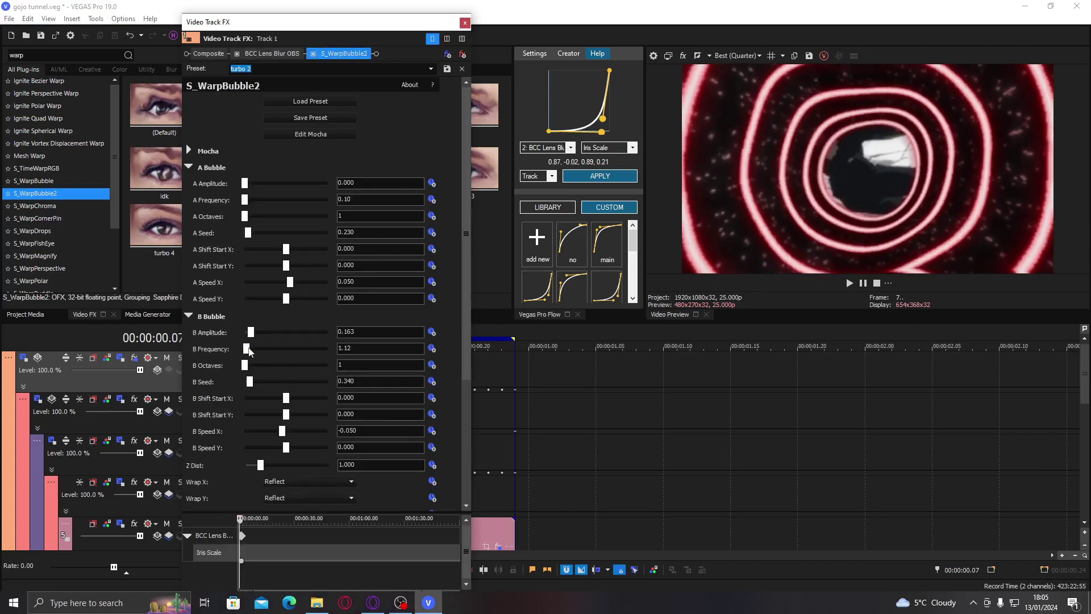
pyautogui.click(432, 349)
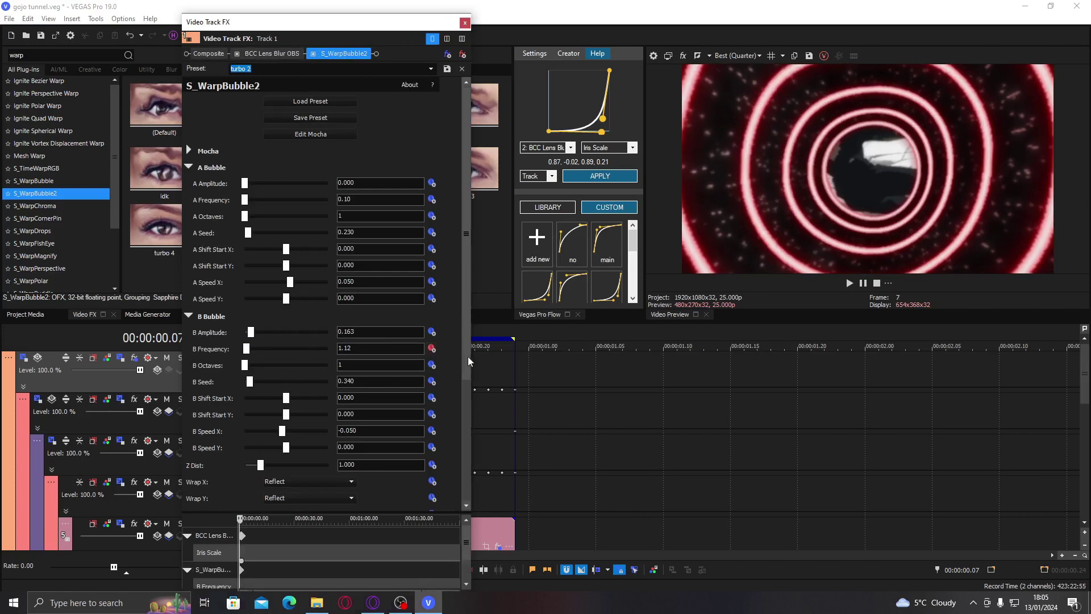
pyautogui.click(514, 372)
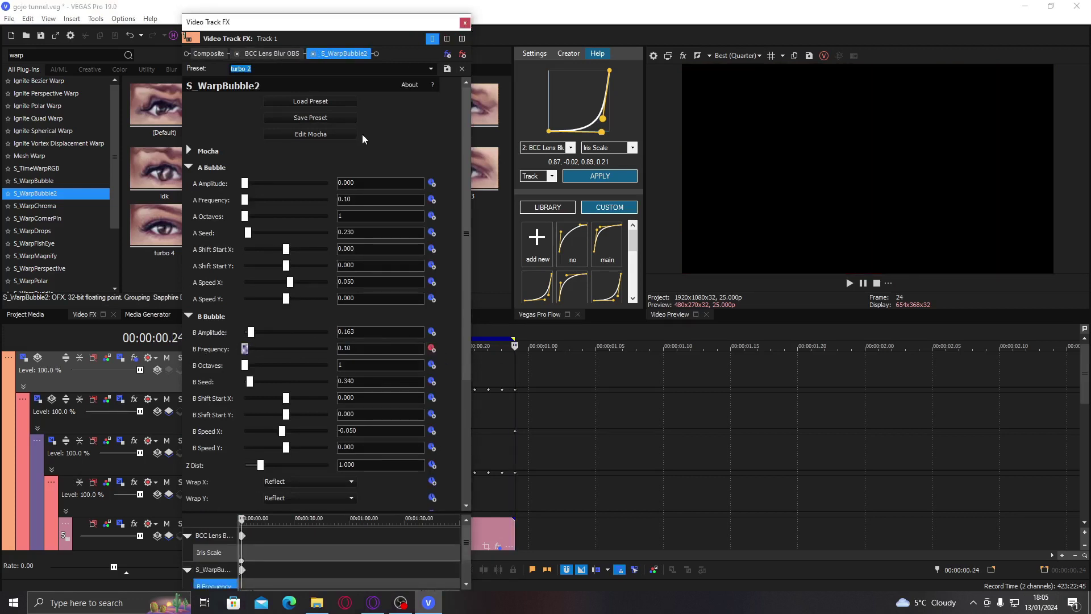
pyautogui.click(466, 23)
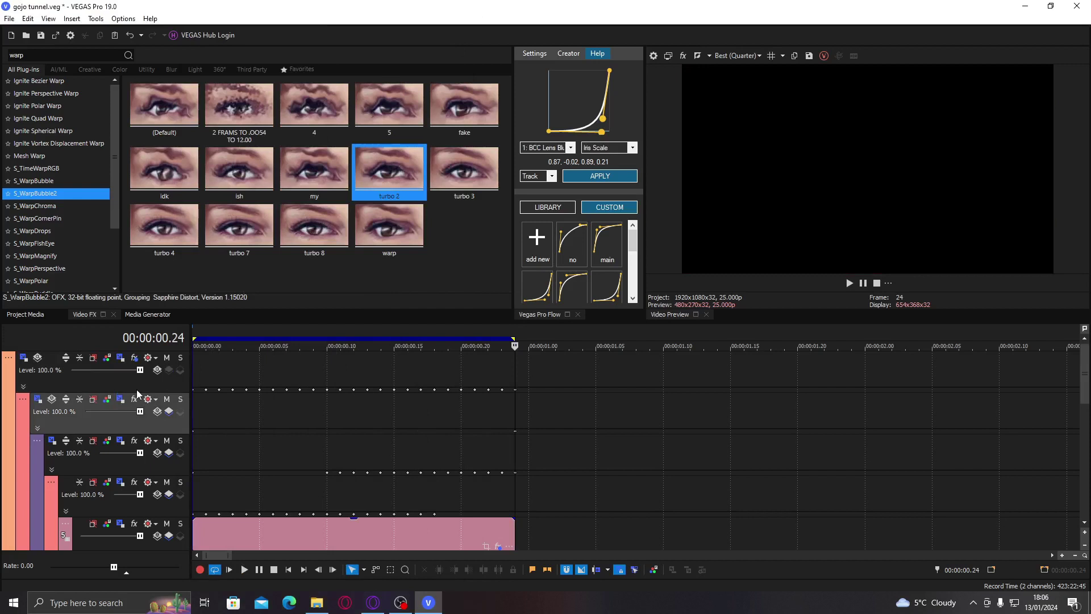
# Step: Apply the "no" easing curve (0.06, 0.75, 0.77, 0.99) to the top track's S_WarpBubble2 B Frequency
pyautogui.click(246, 380)
pyautogui.click(580, 237)
pyautogui.click(560, 148)
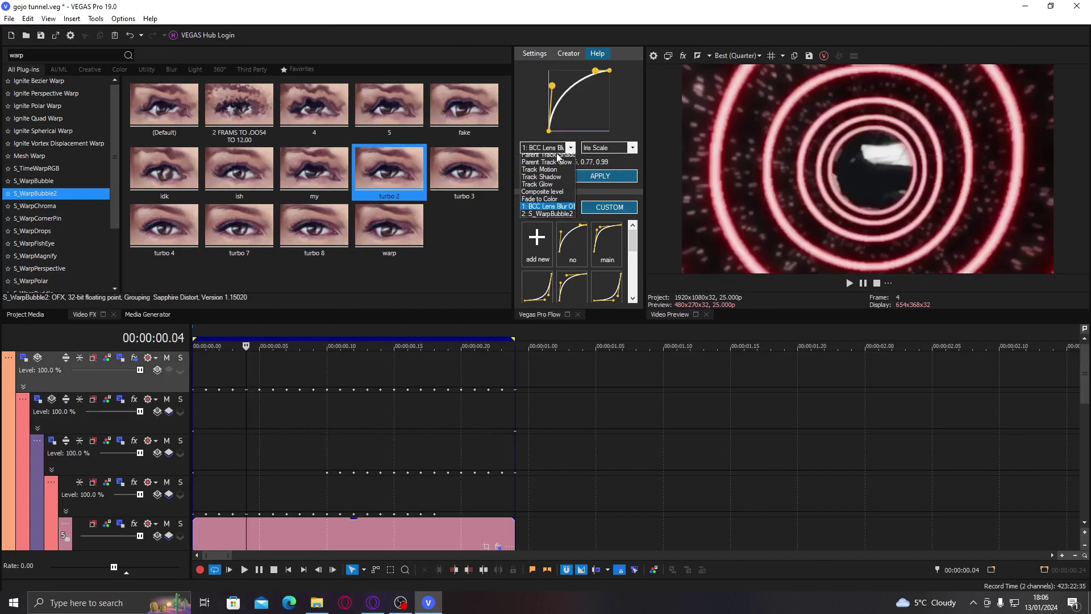
pyautogui.click(566, 223)
pyautogui.click(585, 176)
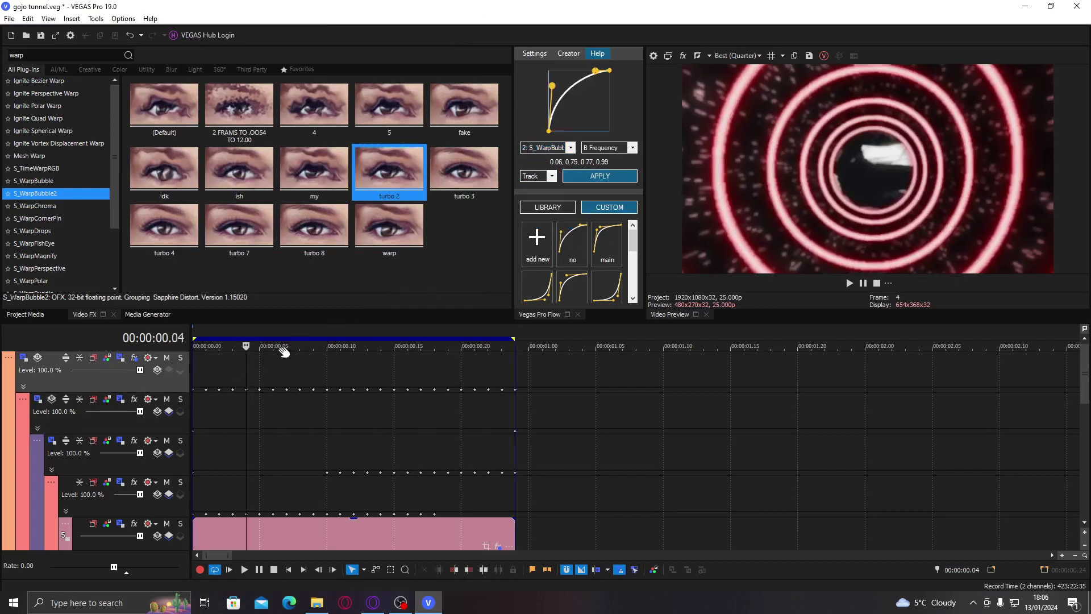
# Step: Play and scrub the animation from the beginning to review the warp combined with the lens blur
pyautogui.click(216, 370)
pyautogui.press('space')
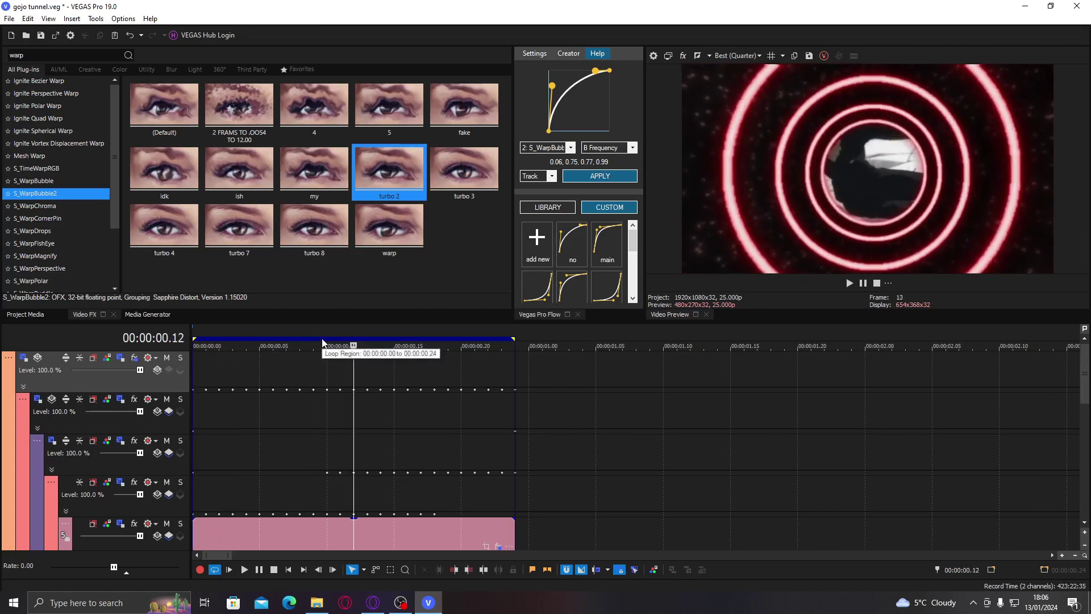
pyautogui.press('space')
pyautogui.hotkey('ctrl', 'a')
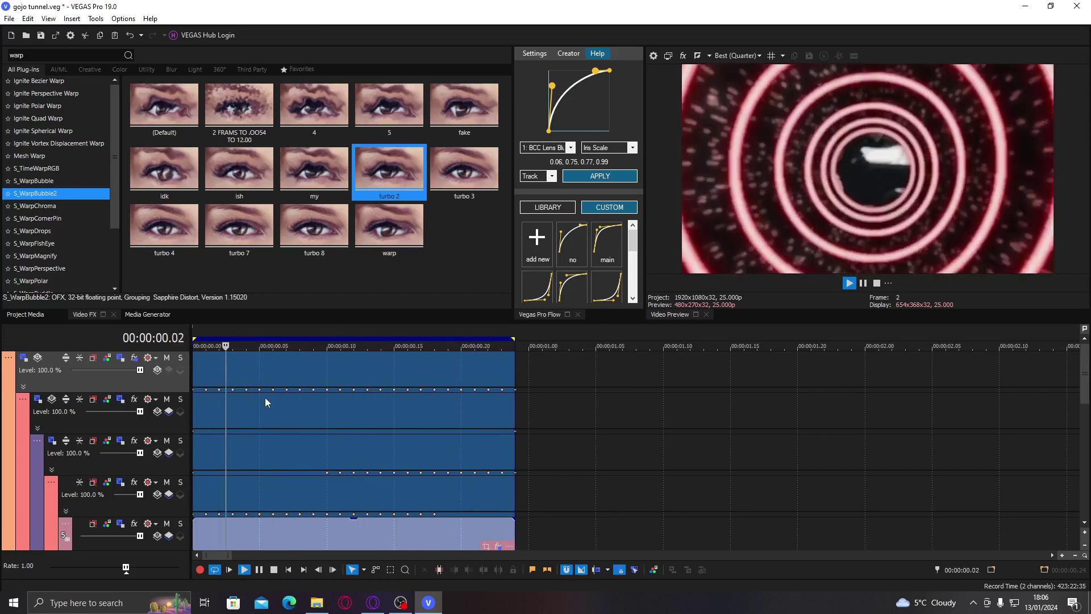
pyautogui.moveTo(254, 370)
pyautogui.mouseDown()
pyautogui.moveTo(466, 371)
pyautogui.moveTo(271, 382)
pyautogui.mouseUp()
pyautogui.moveTo(204, 384); pyautogui.dragTo(195, 384)
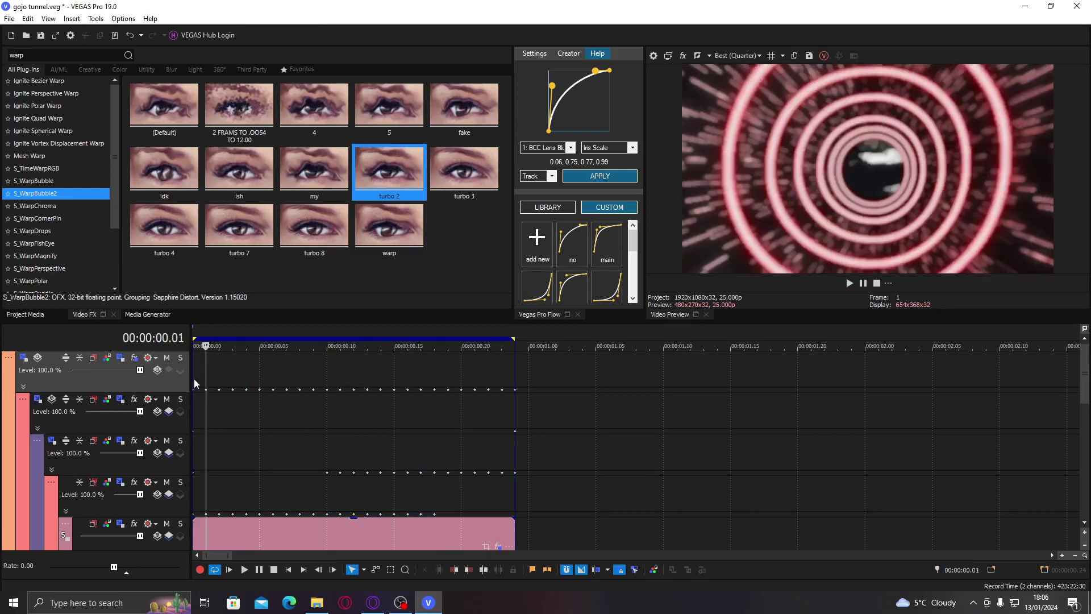